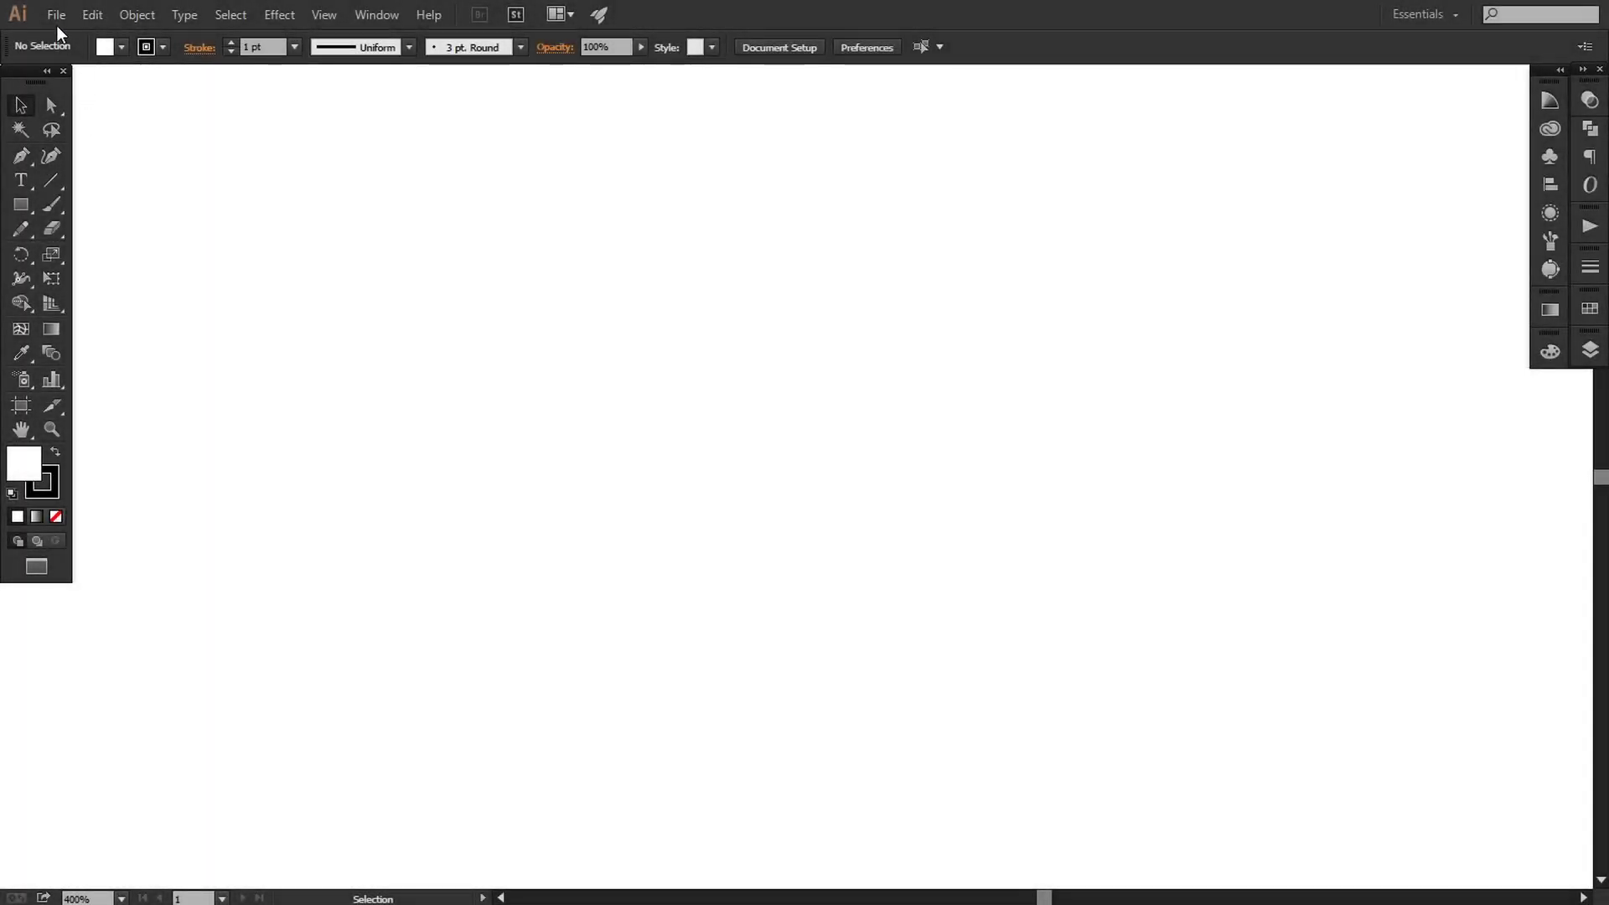
Step: Create a 1080 × 1080 px document named 'Social media Instagram post or web banner'
click(56, 15)
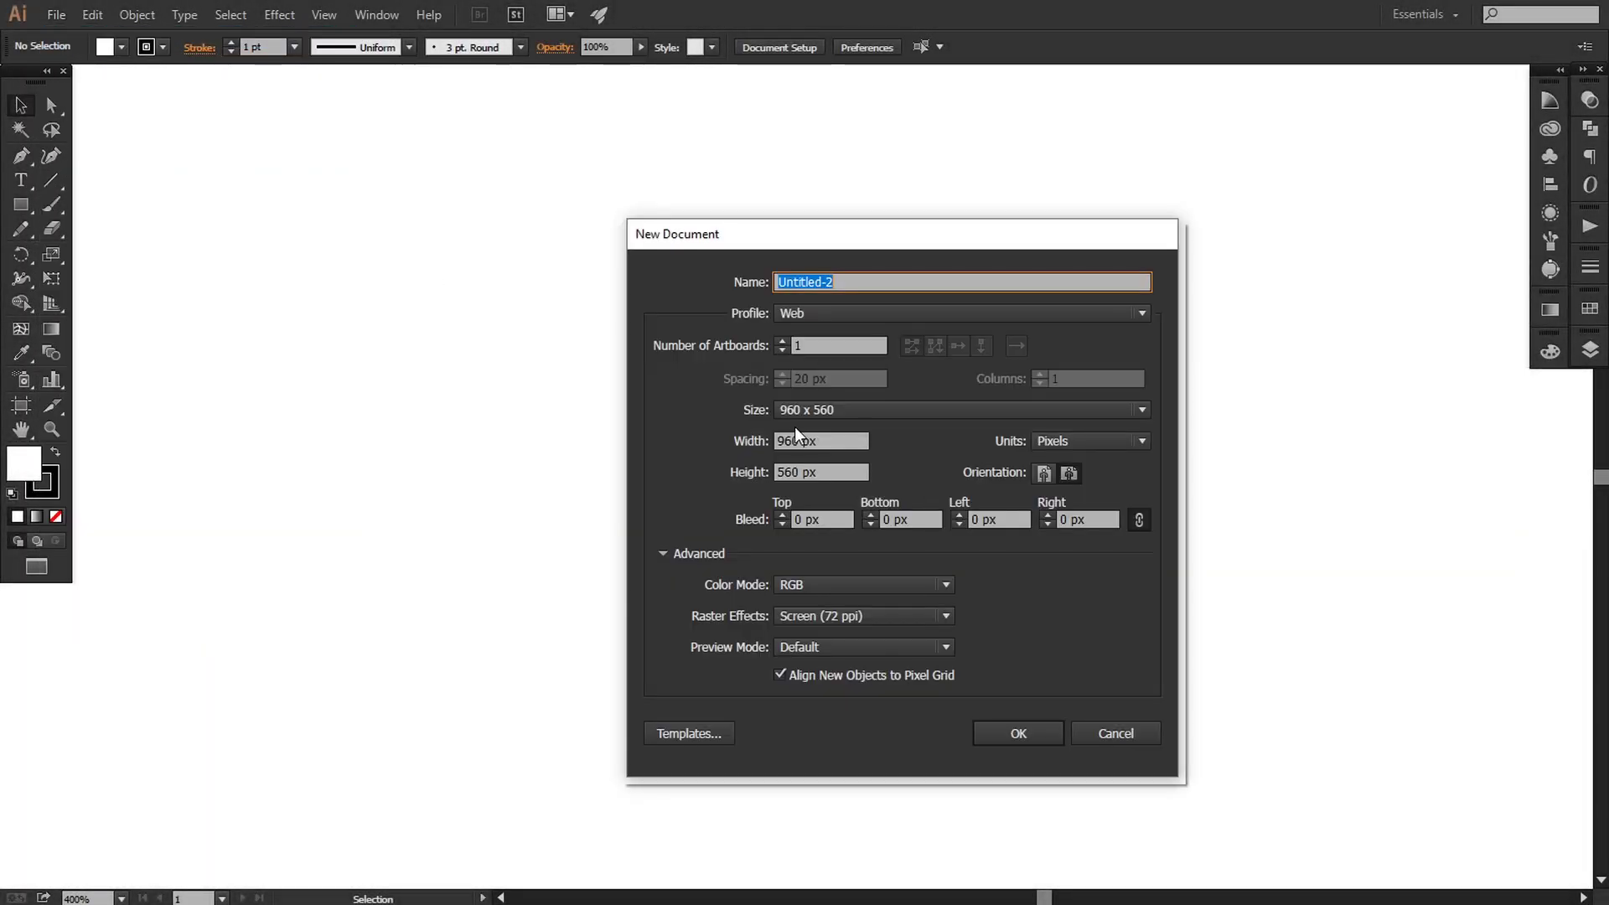
text(Social media Instagram post or web banner)
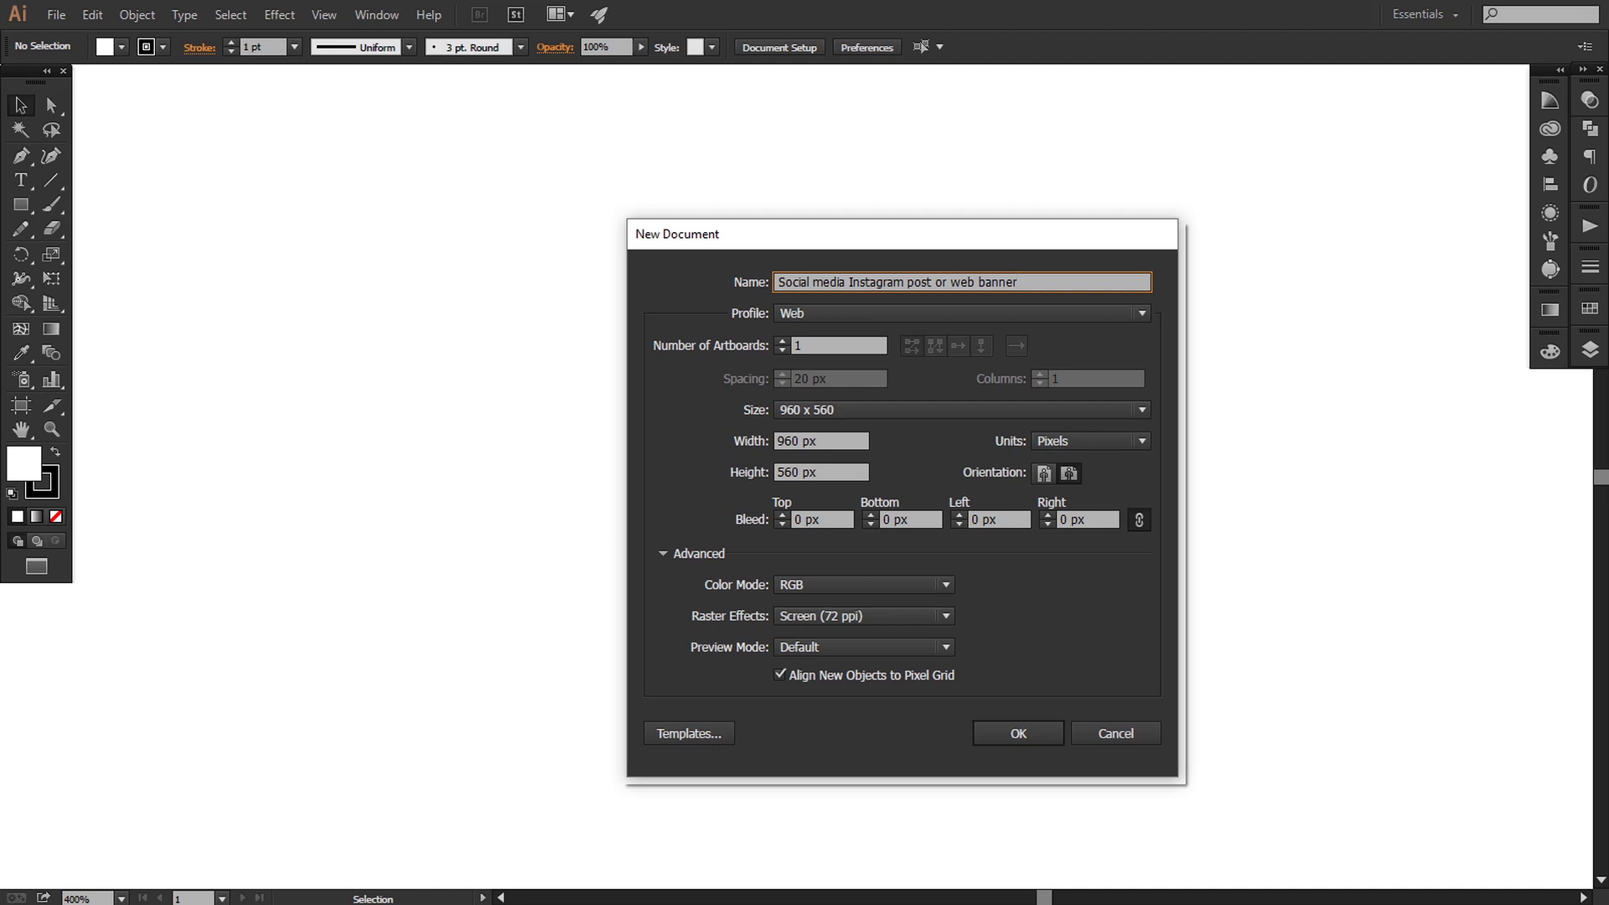
drag(803, 443, 769, 443)
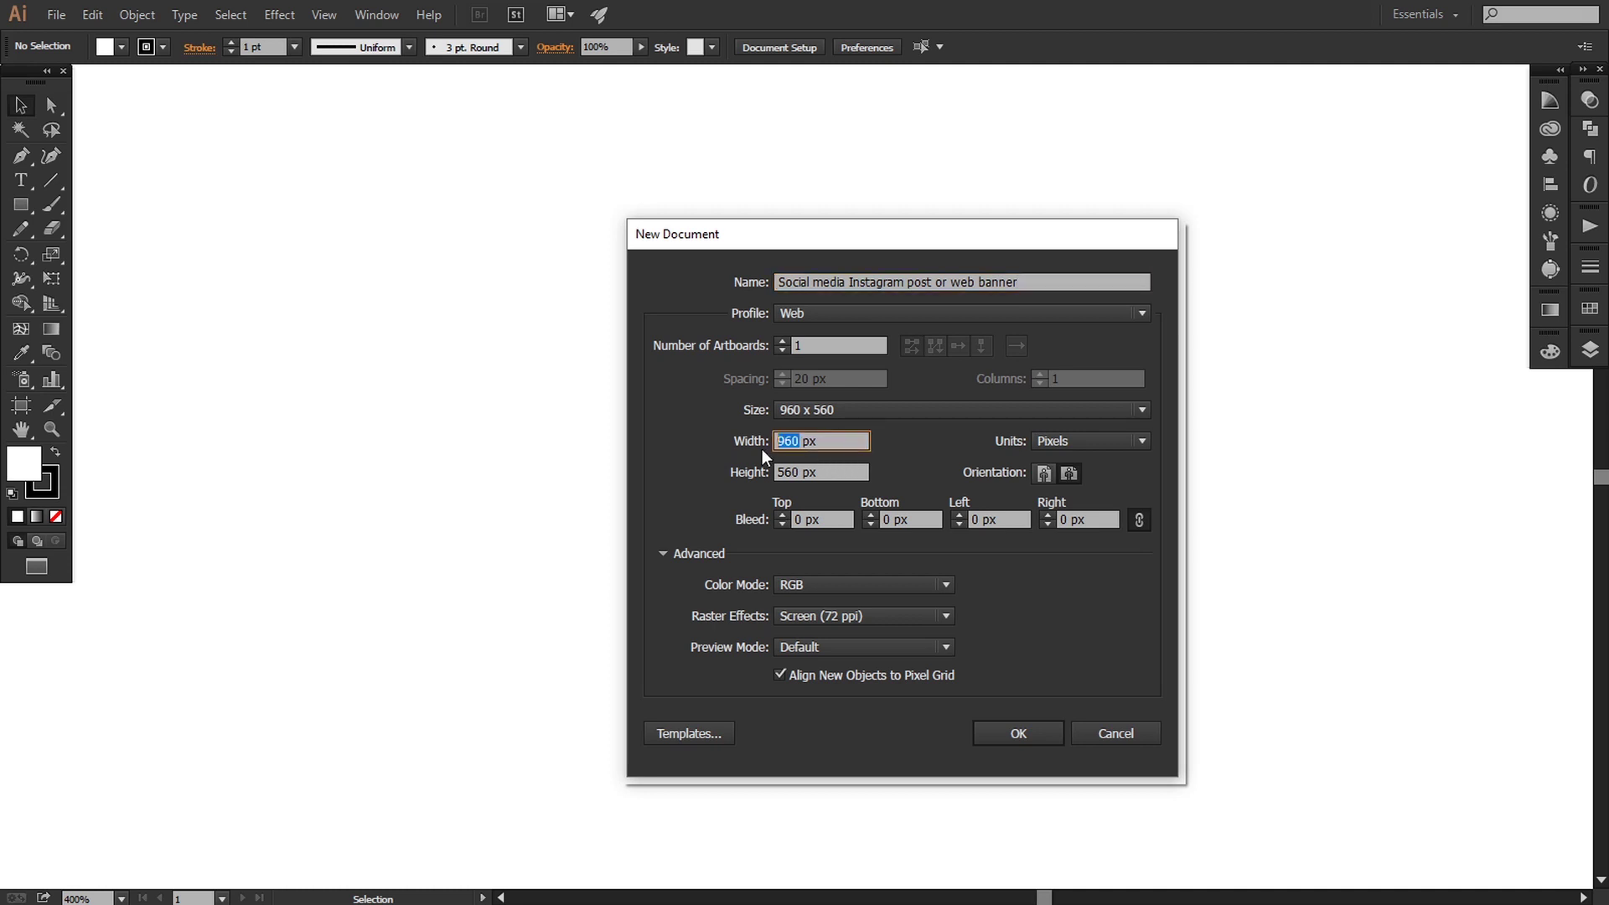
text(1080)
key(Tab)
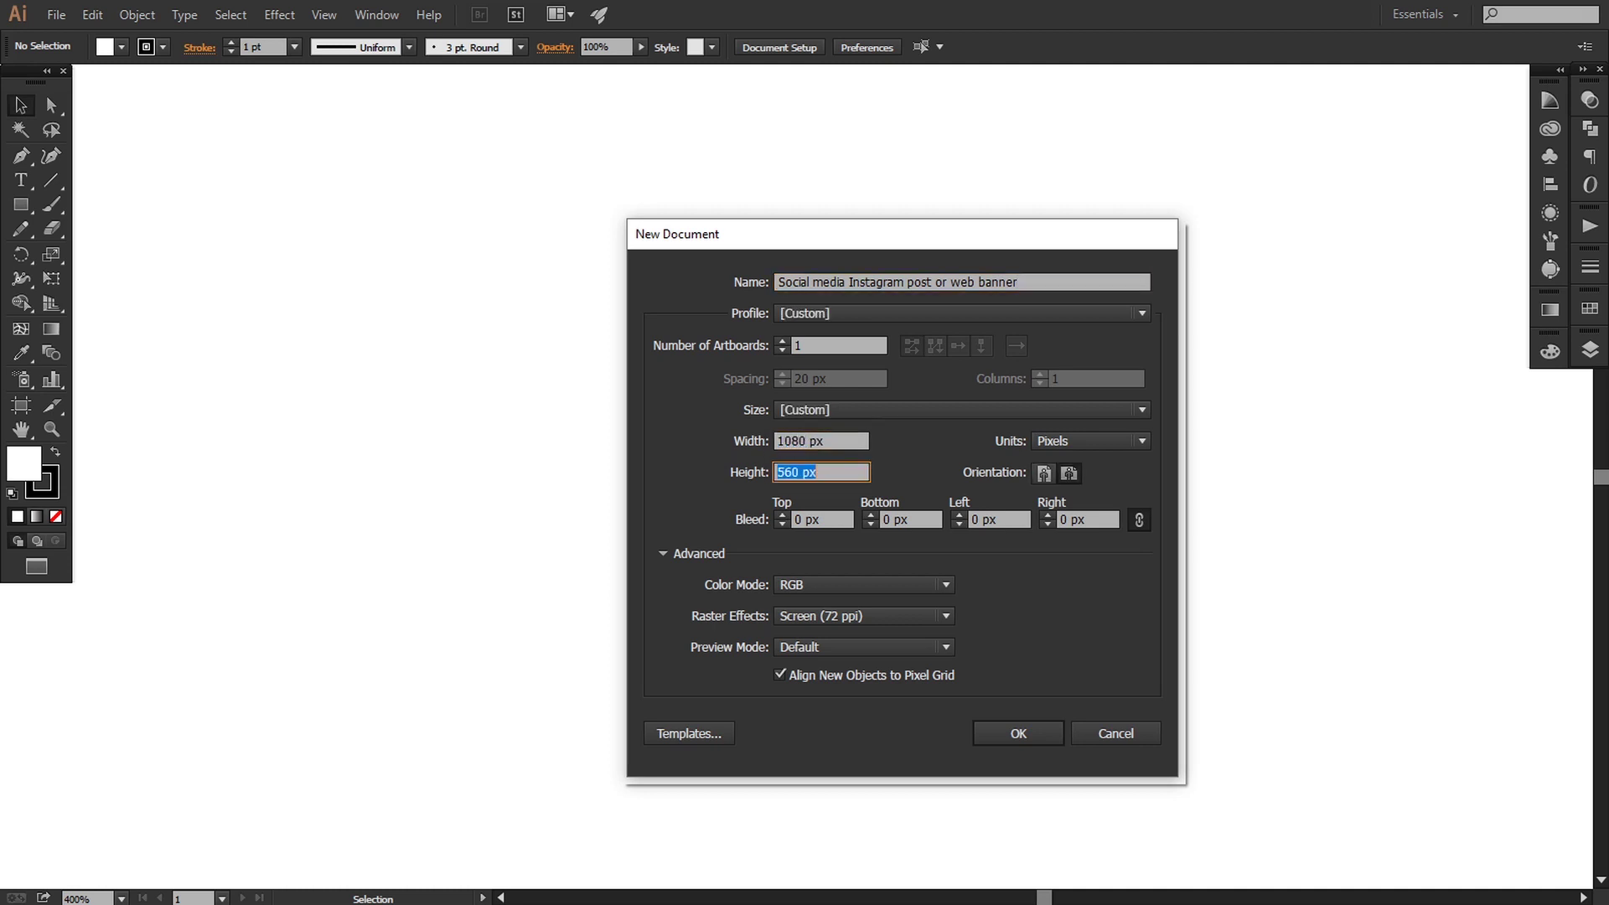
text(1080)
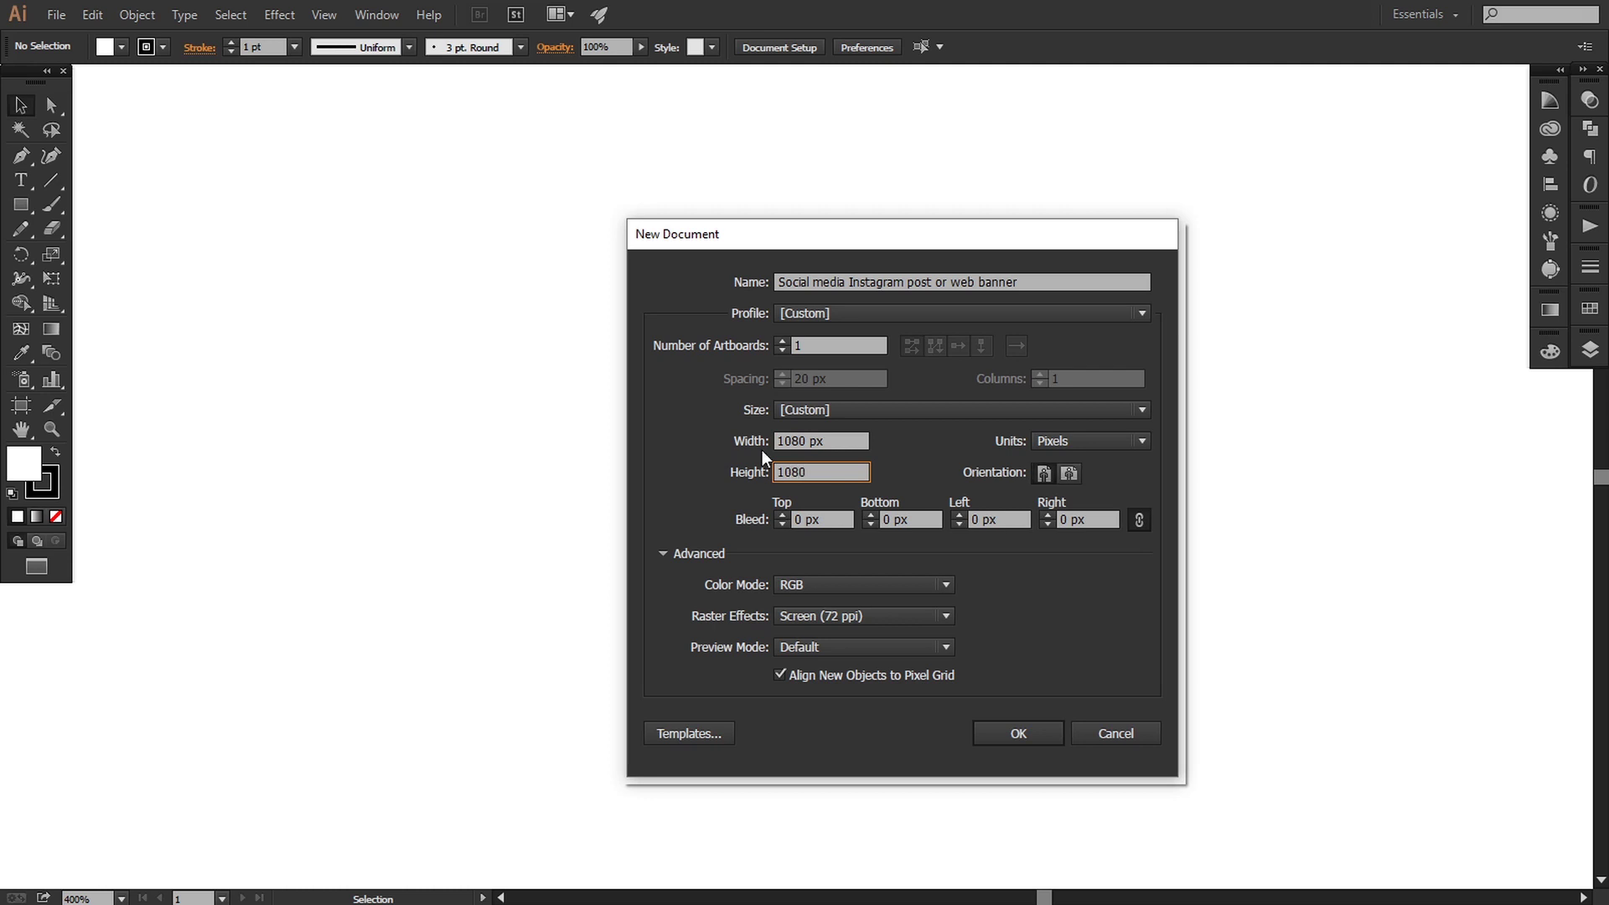
click(1015, 730)
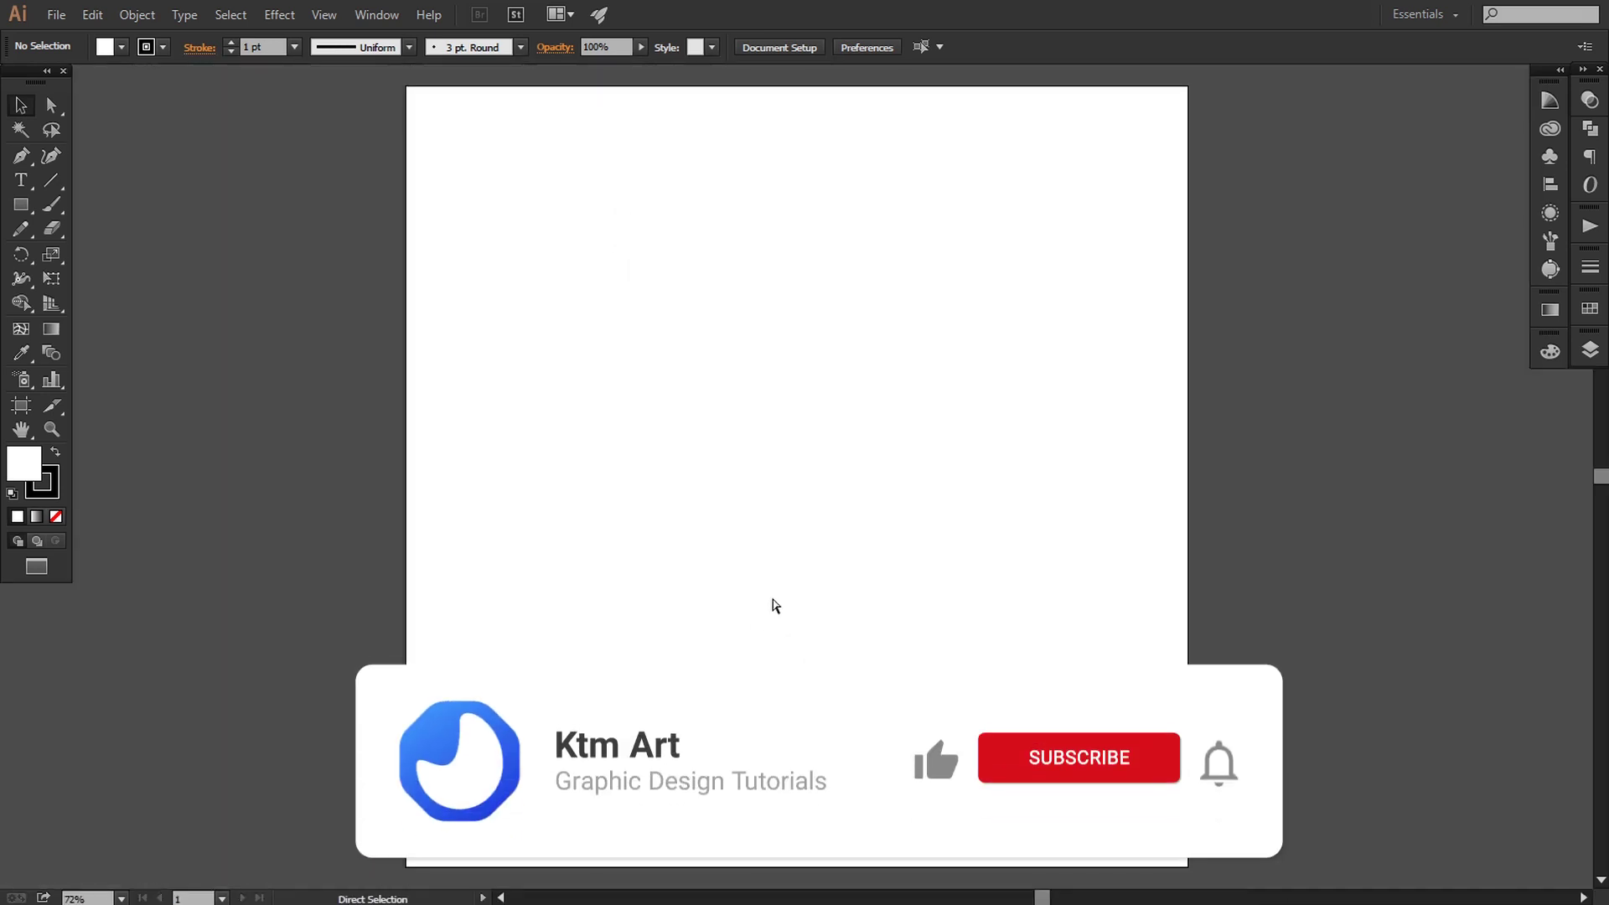
Step: Paste the reference business post design to the left of the artboard and scale it up
key(ctrl+v)
drag(783, 536, 326, 295)
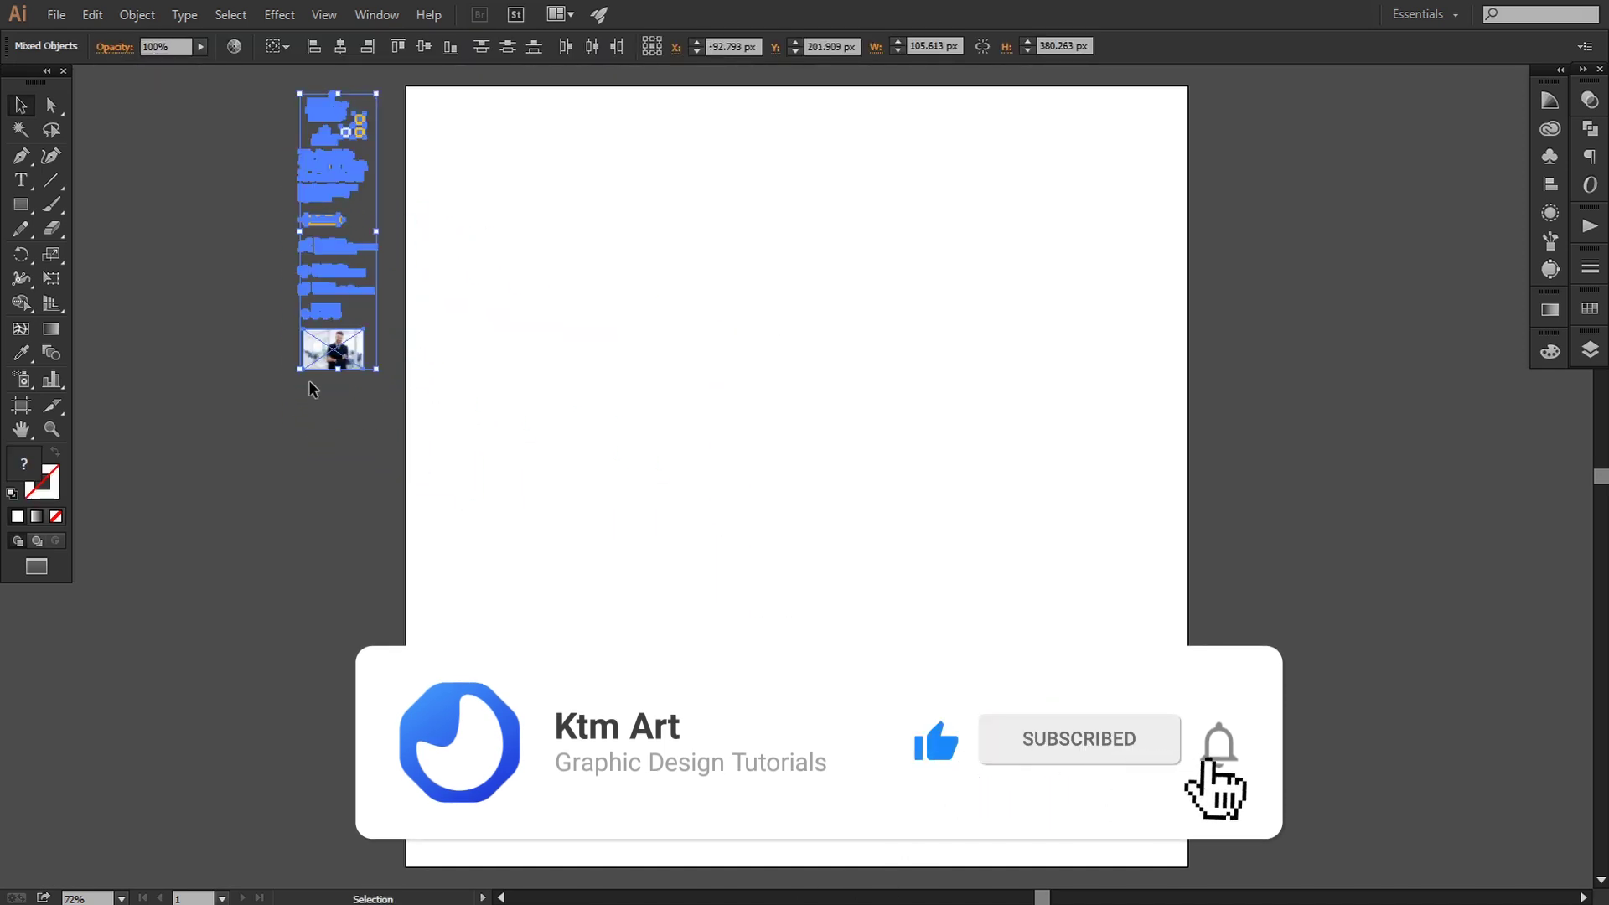
drag(301, 369, 264, 502)
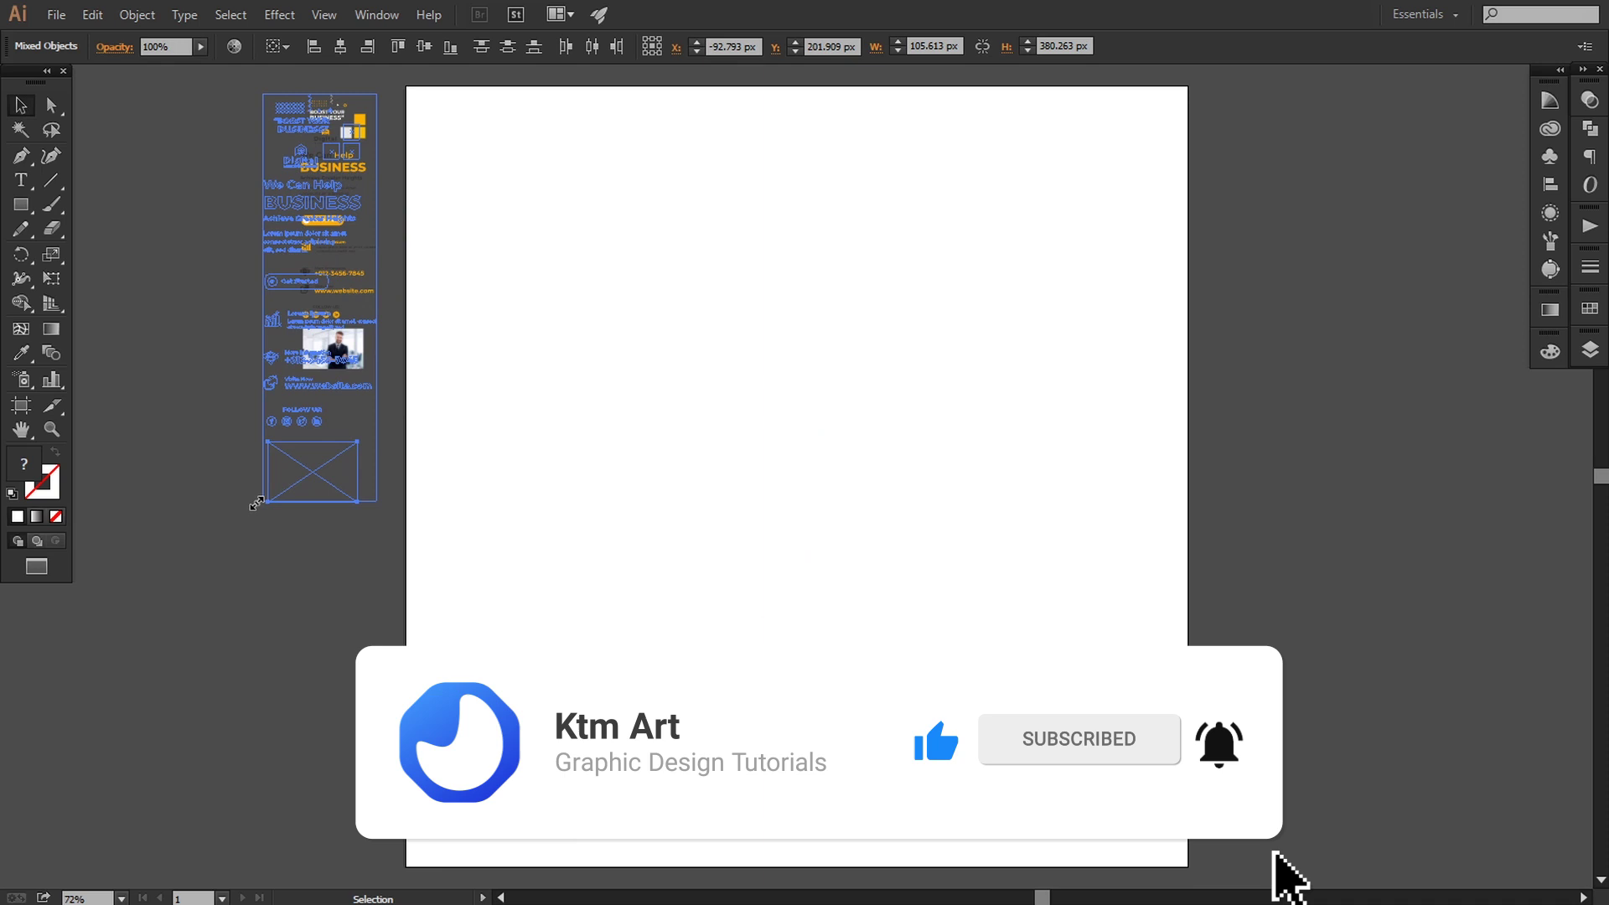
click(862, 600)
drag(1290, 572, 1307, 565)
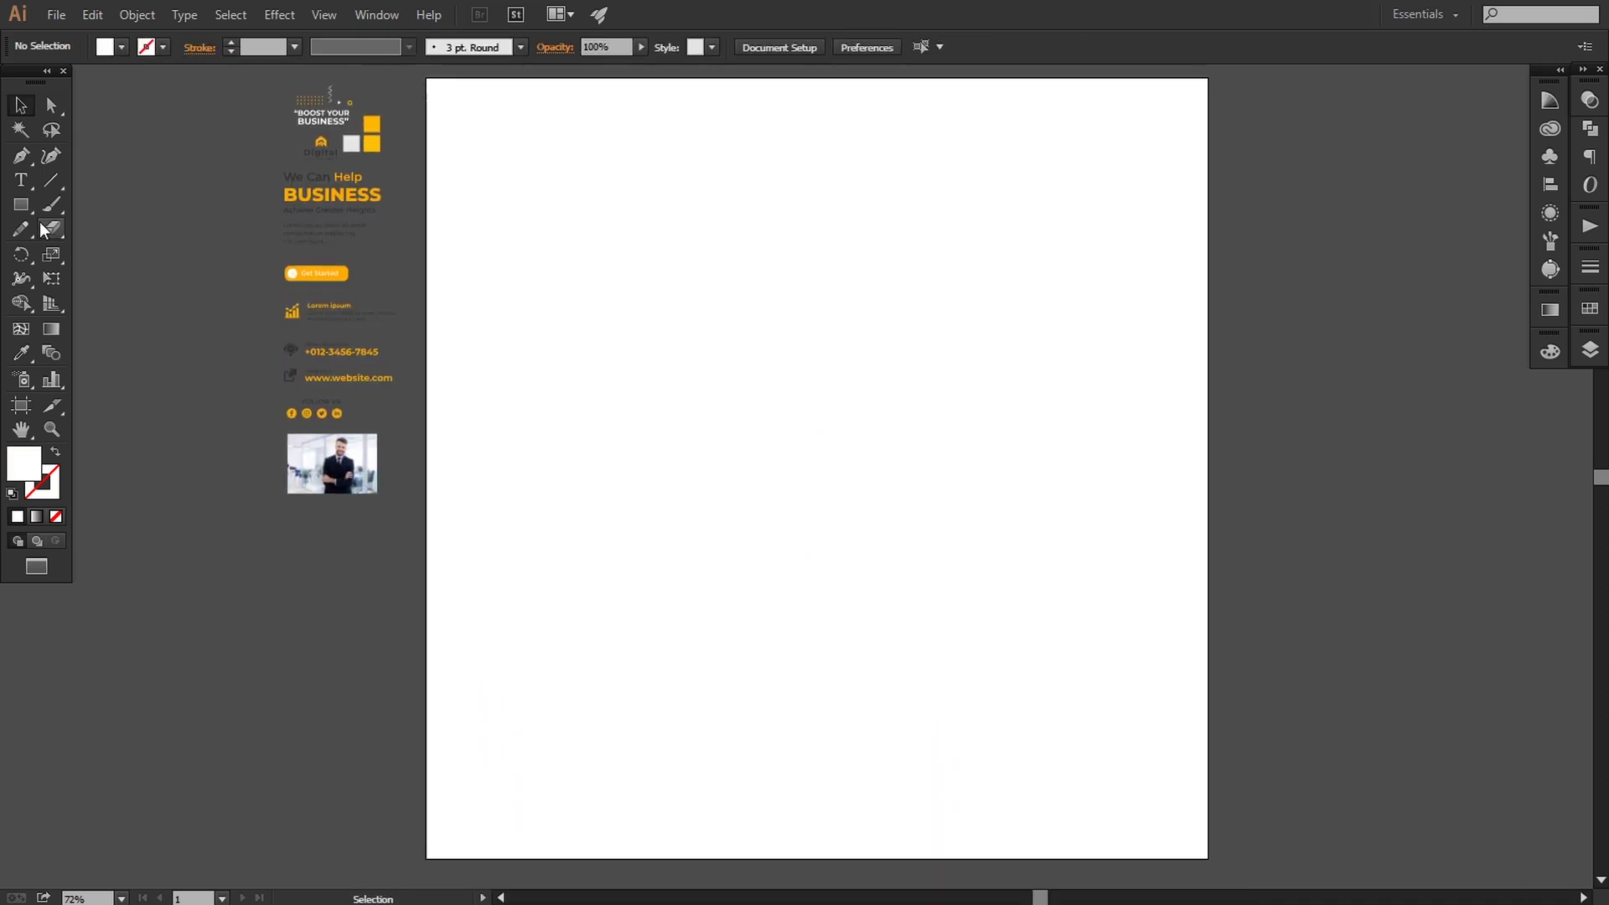
click(21, 204)
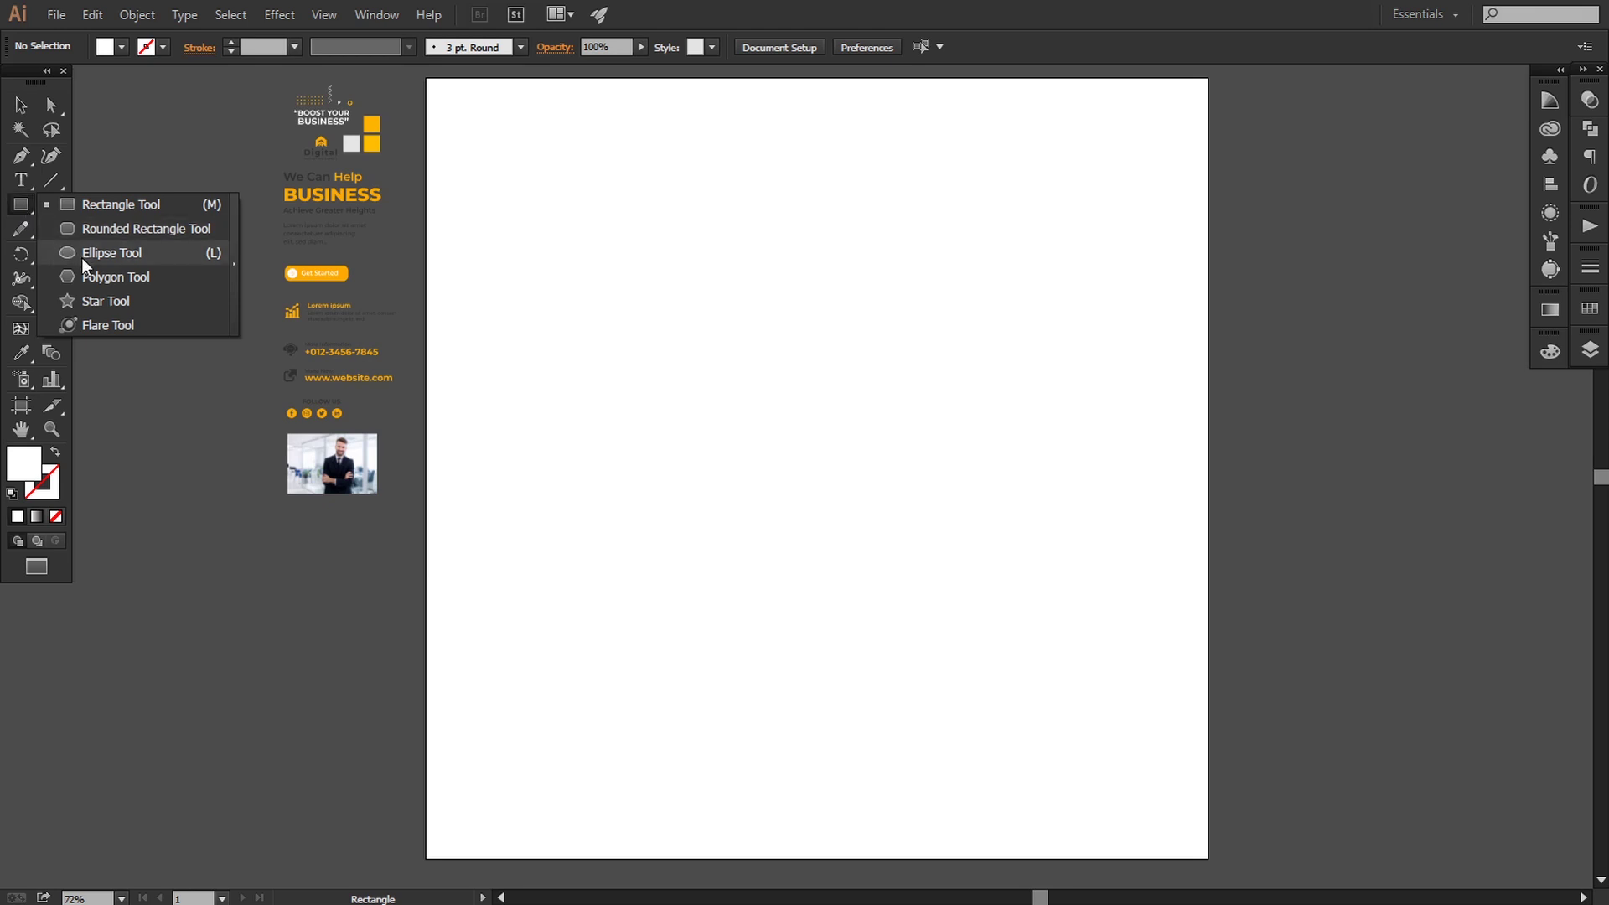
Step: Draw a large circle, about 836 px, over the artboard's upper-right edge
click(82, 258)
drag(703, 348, 576, 504)
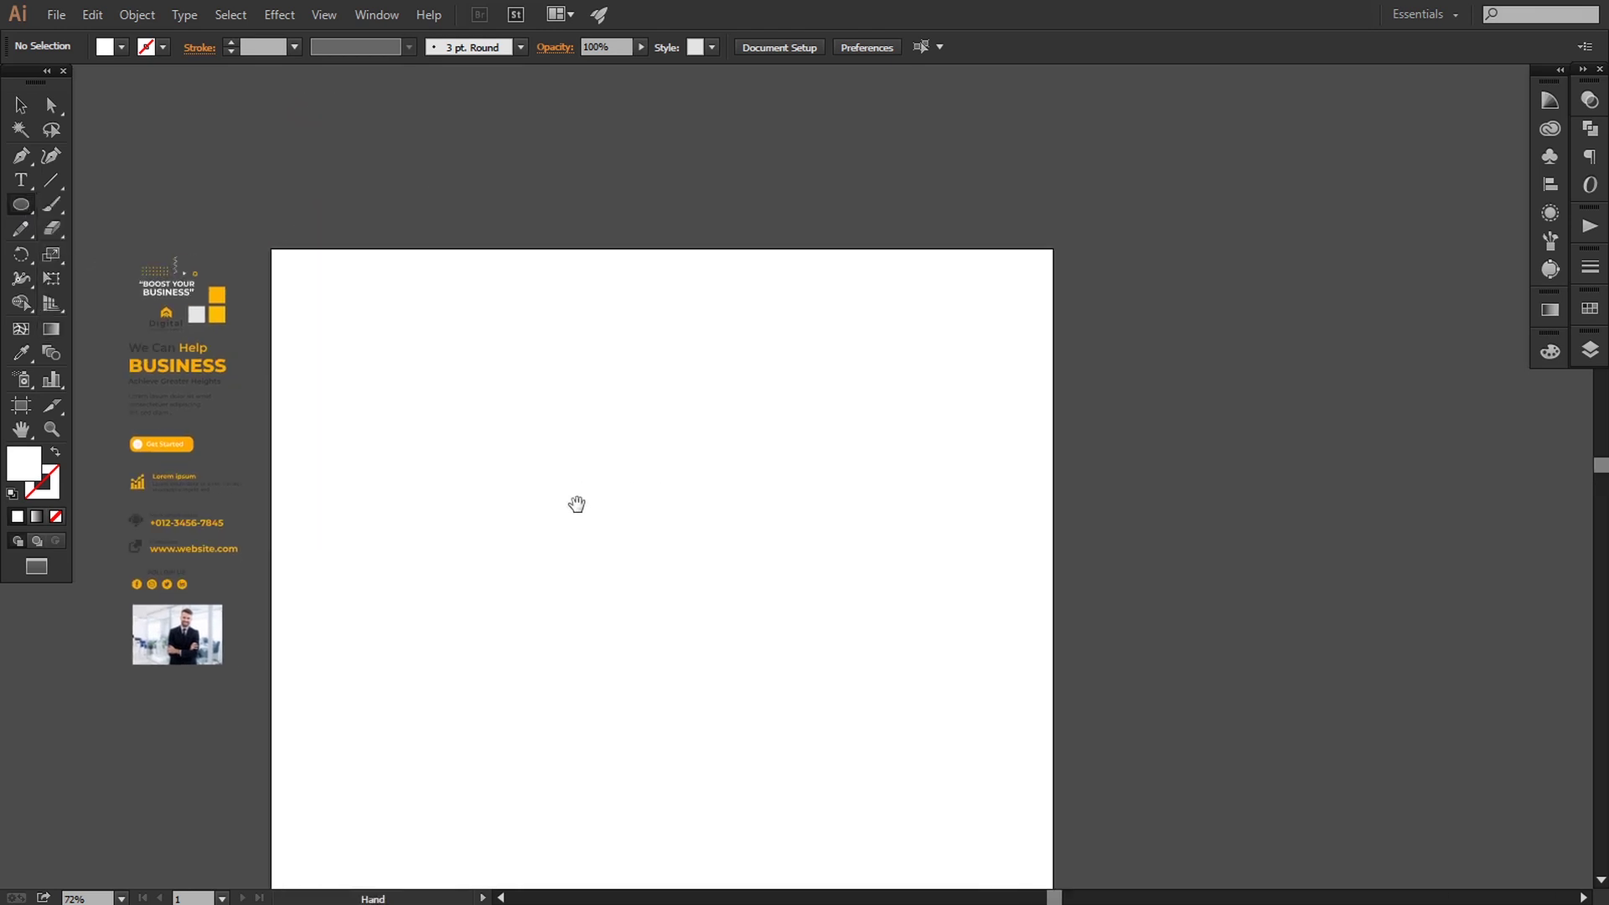
drag(716, 172, 1321, 777)
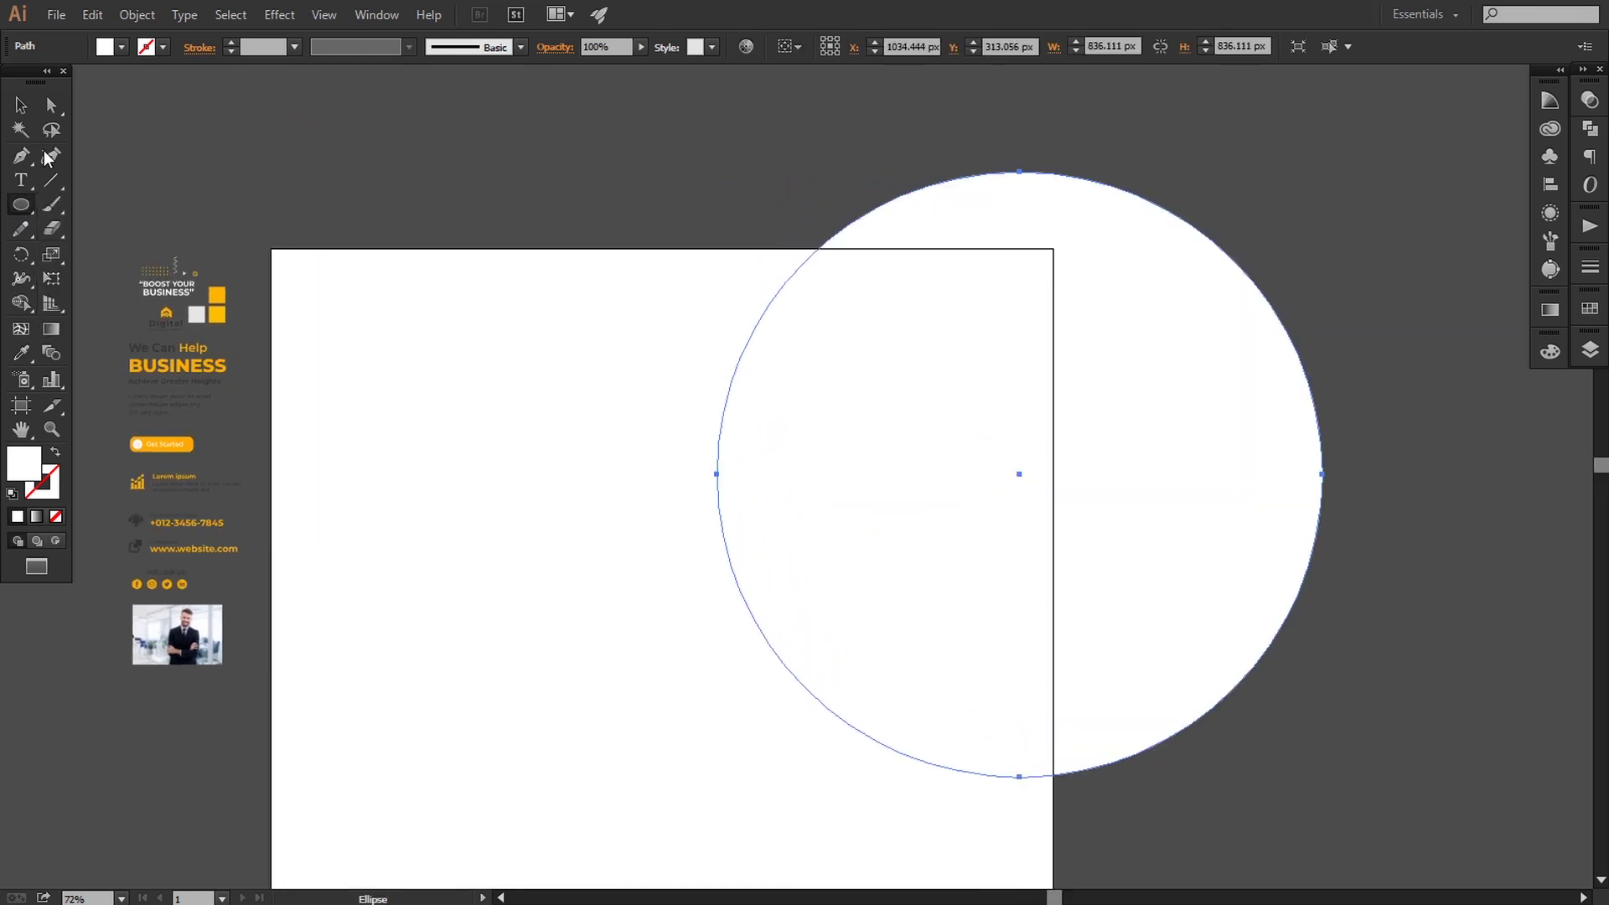
click(33, 109)
drag(844, 539, 765, 534)
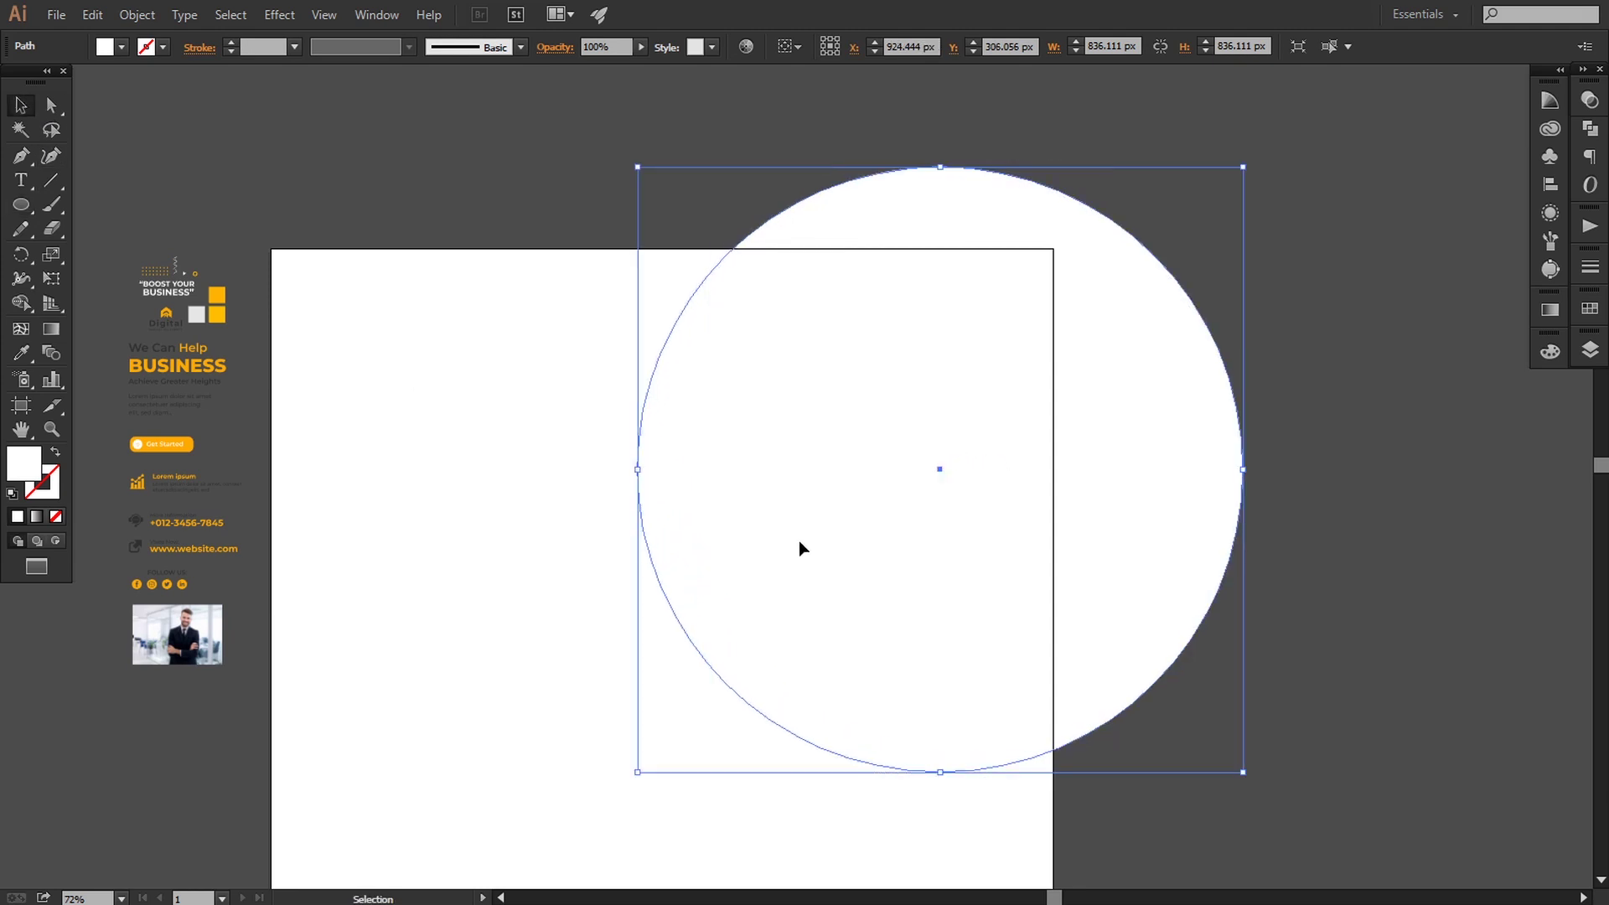
drag(798, 540, 819, 555)
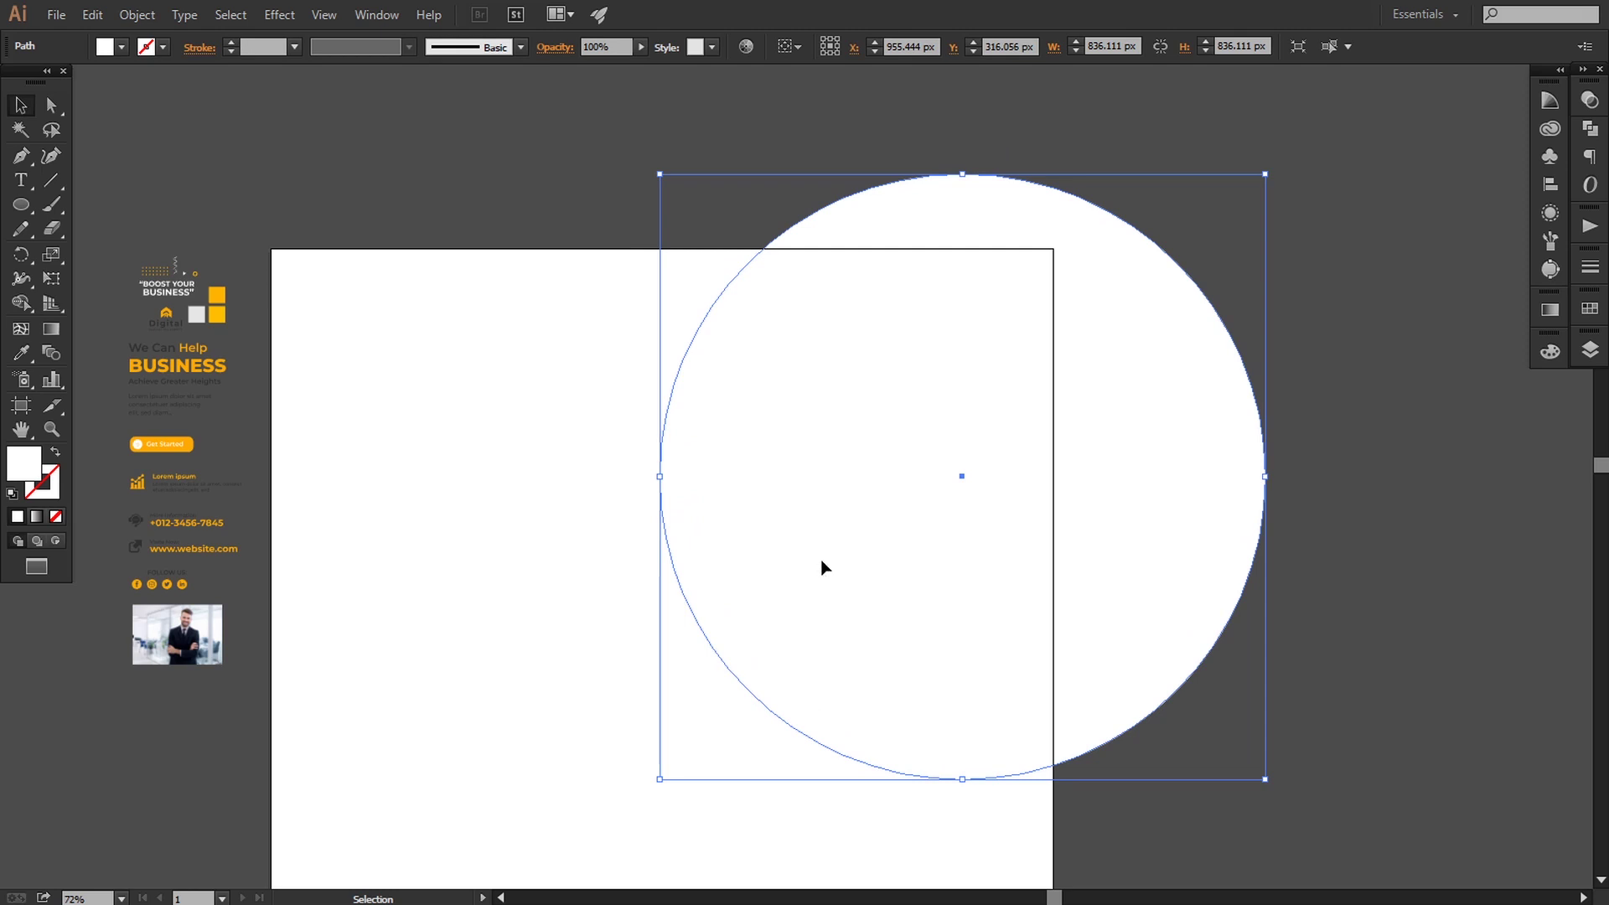
drag(966, 649, 991, 603)
click(23, 353)
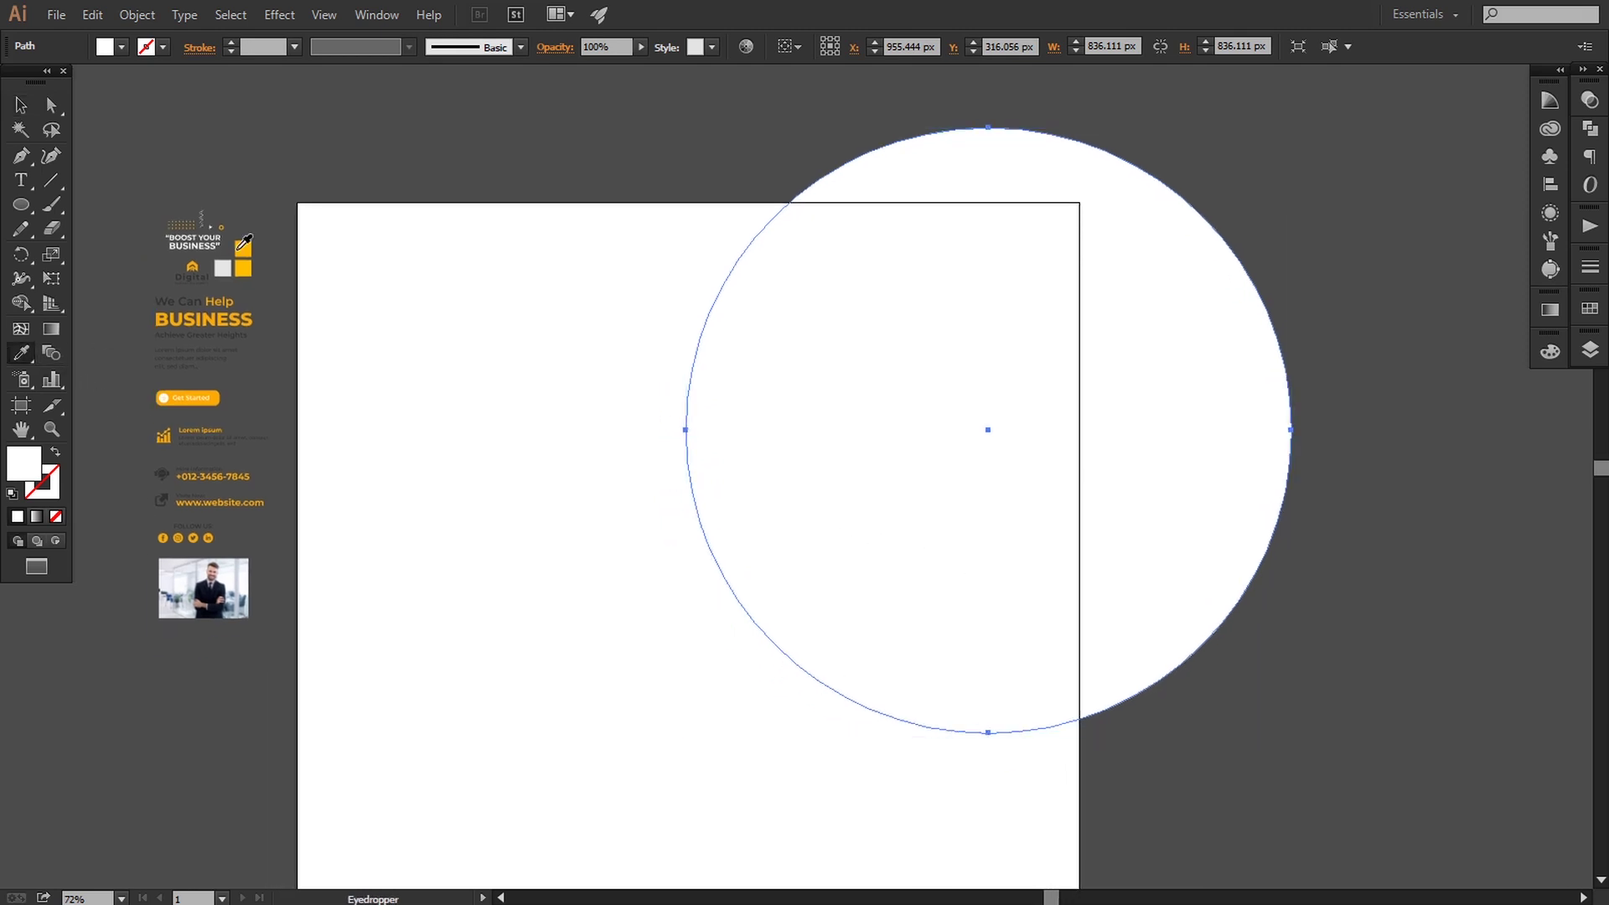
Step: Fill the circle with the reference yellow and paste a copy behind it
click(243, 266)
click(21, 106)
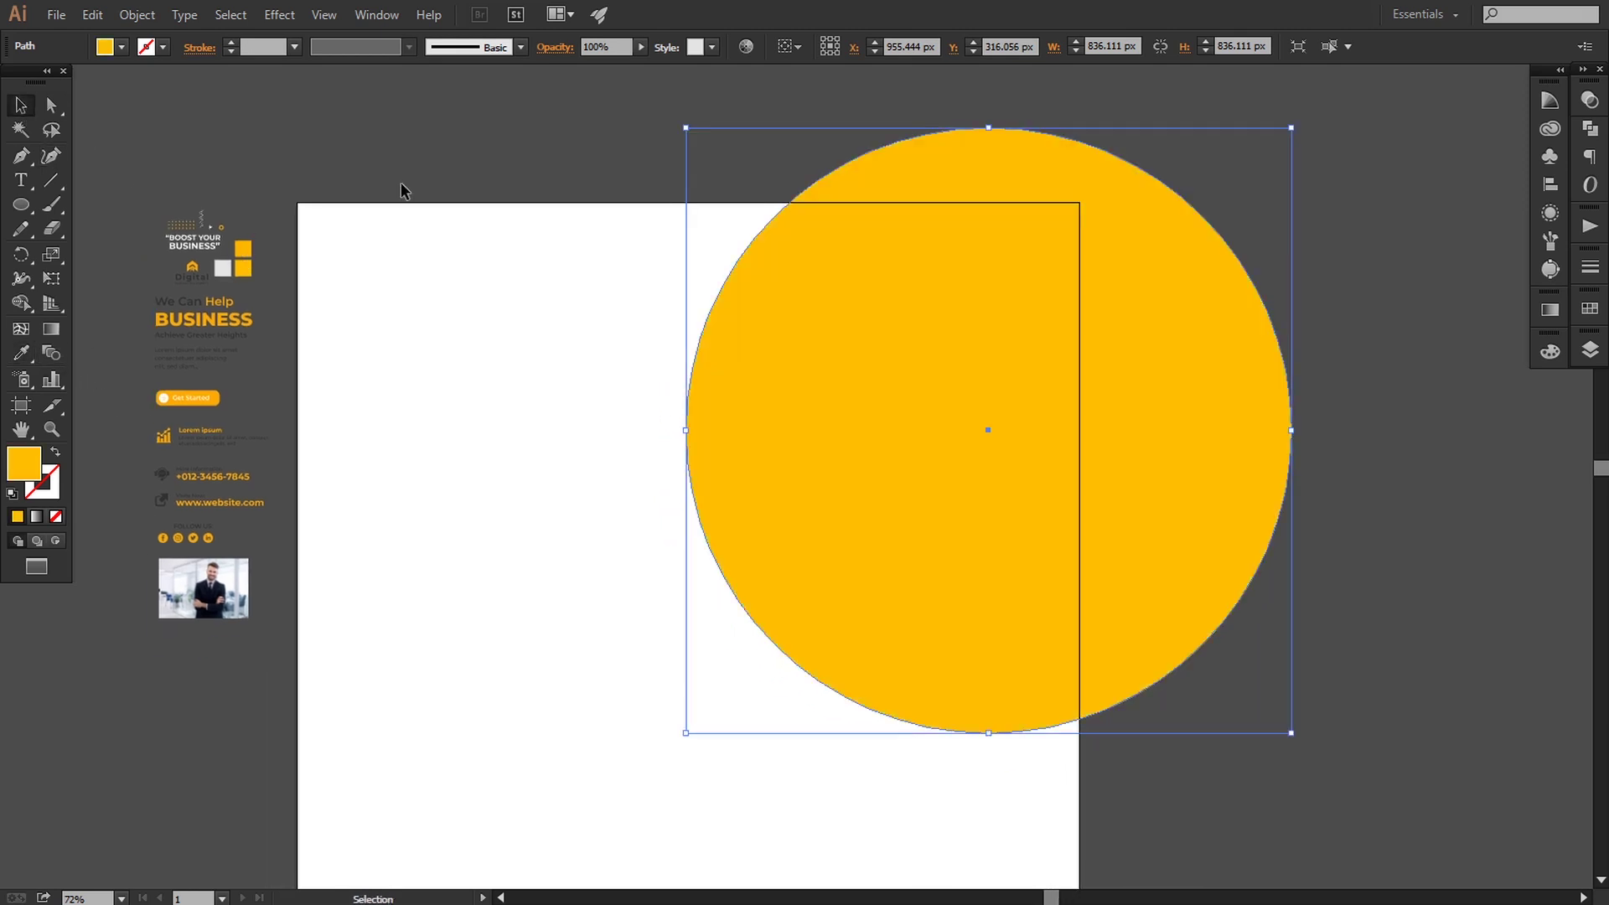
click(402, 187)
click(833, 360)
click(93, 15)
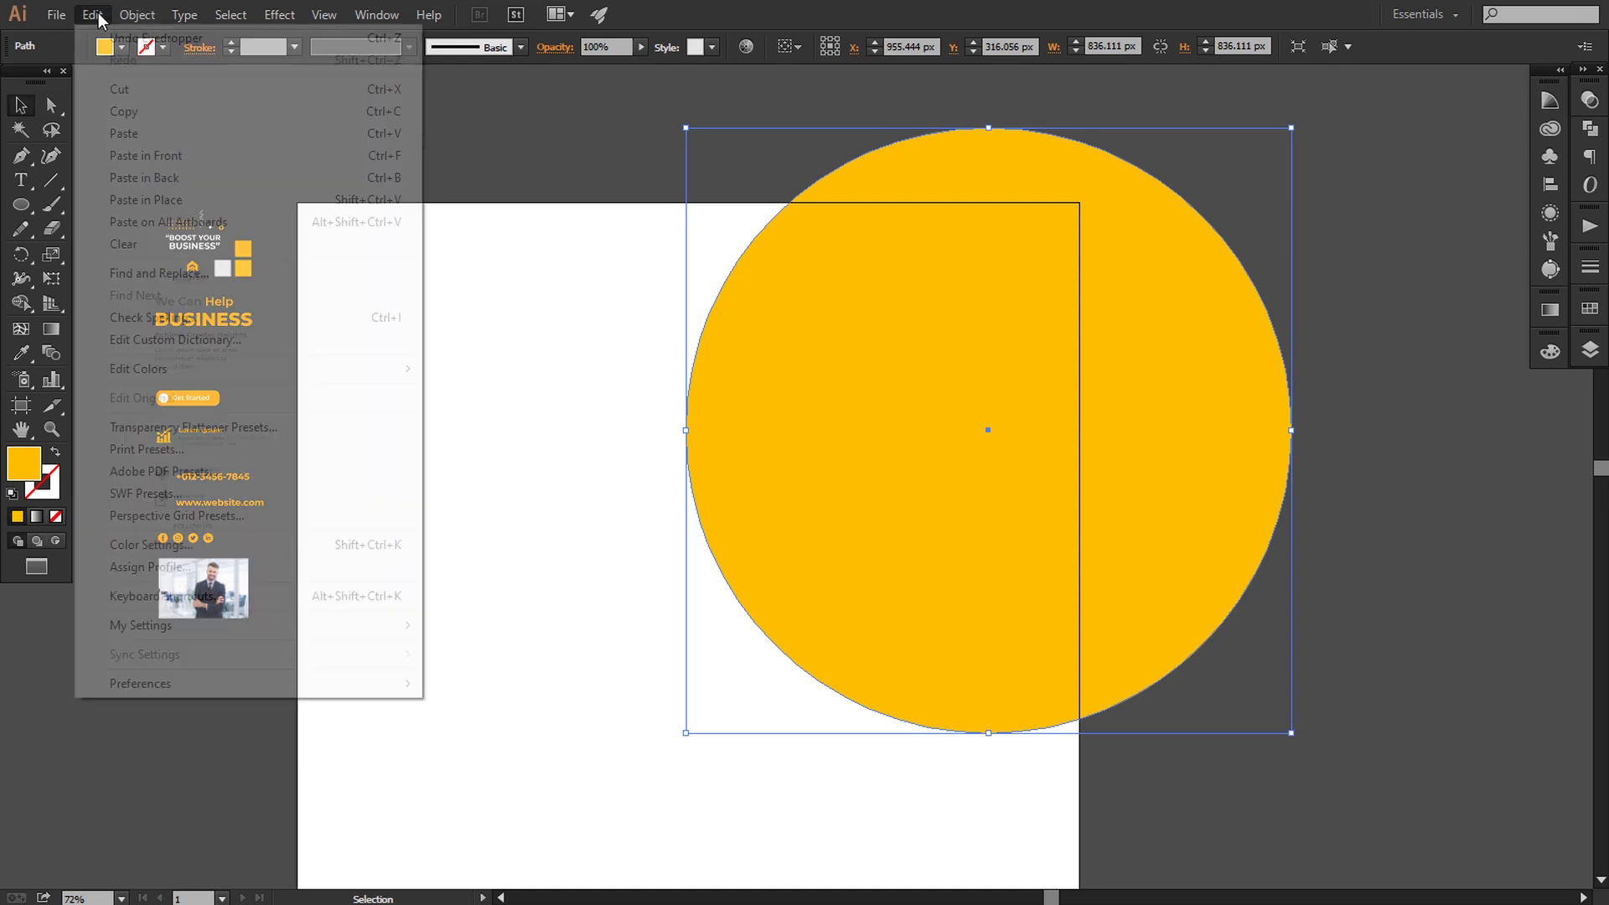
click(109, 111)
click(92, 15)
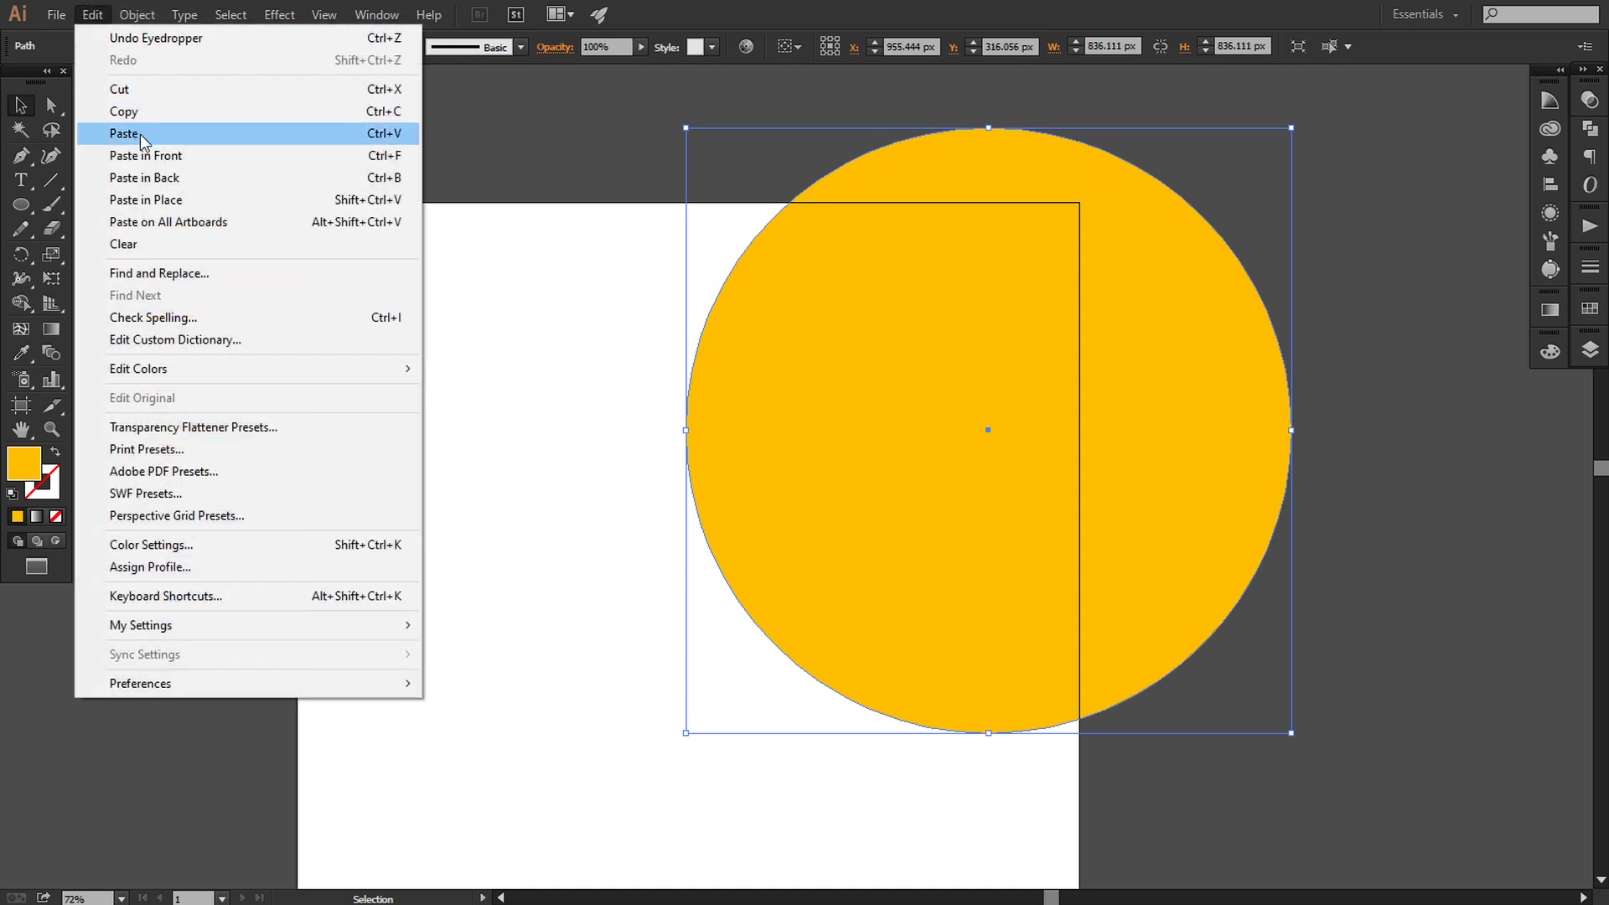
click(159, 183)
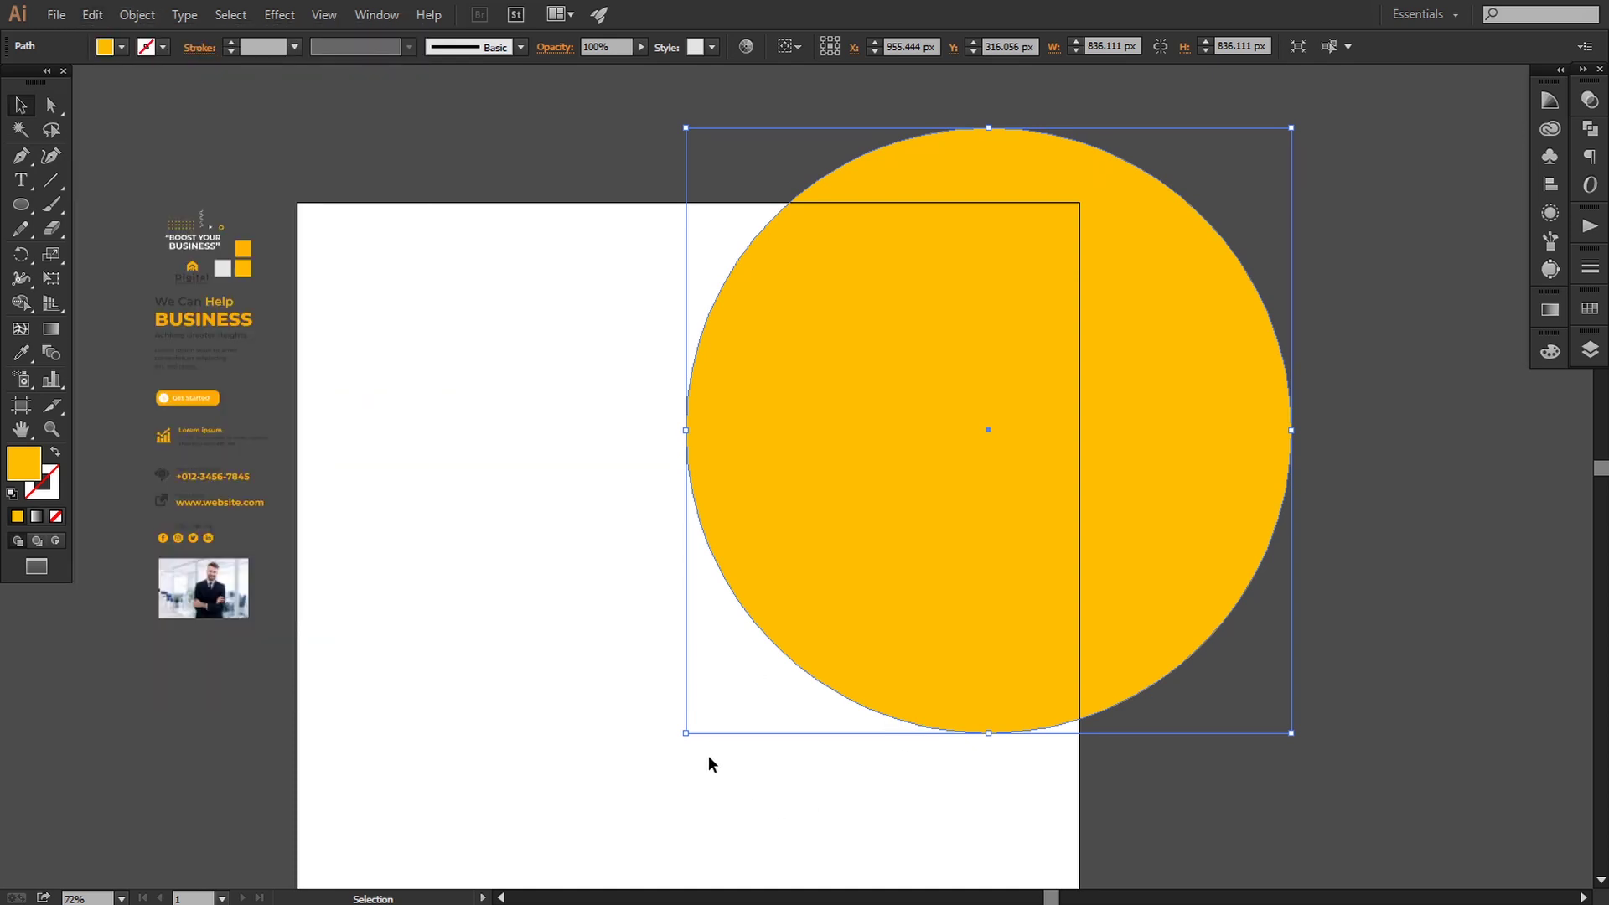
Step: Enlarge the back copy to 900 px, fill it yellow, then shrink both circles slightly
drag(686, 733, 672, 748)
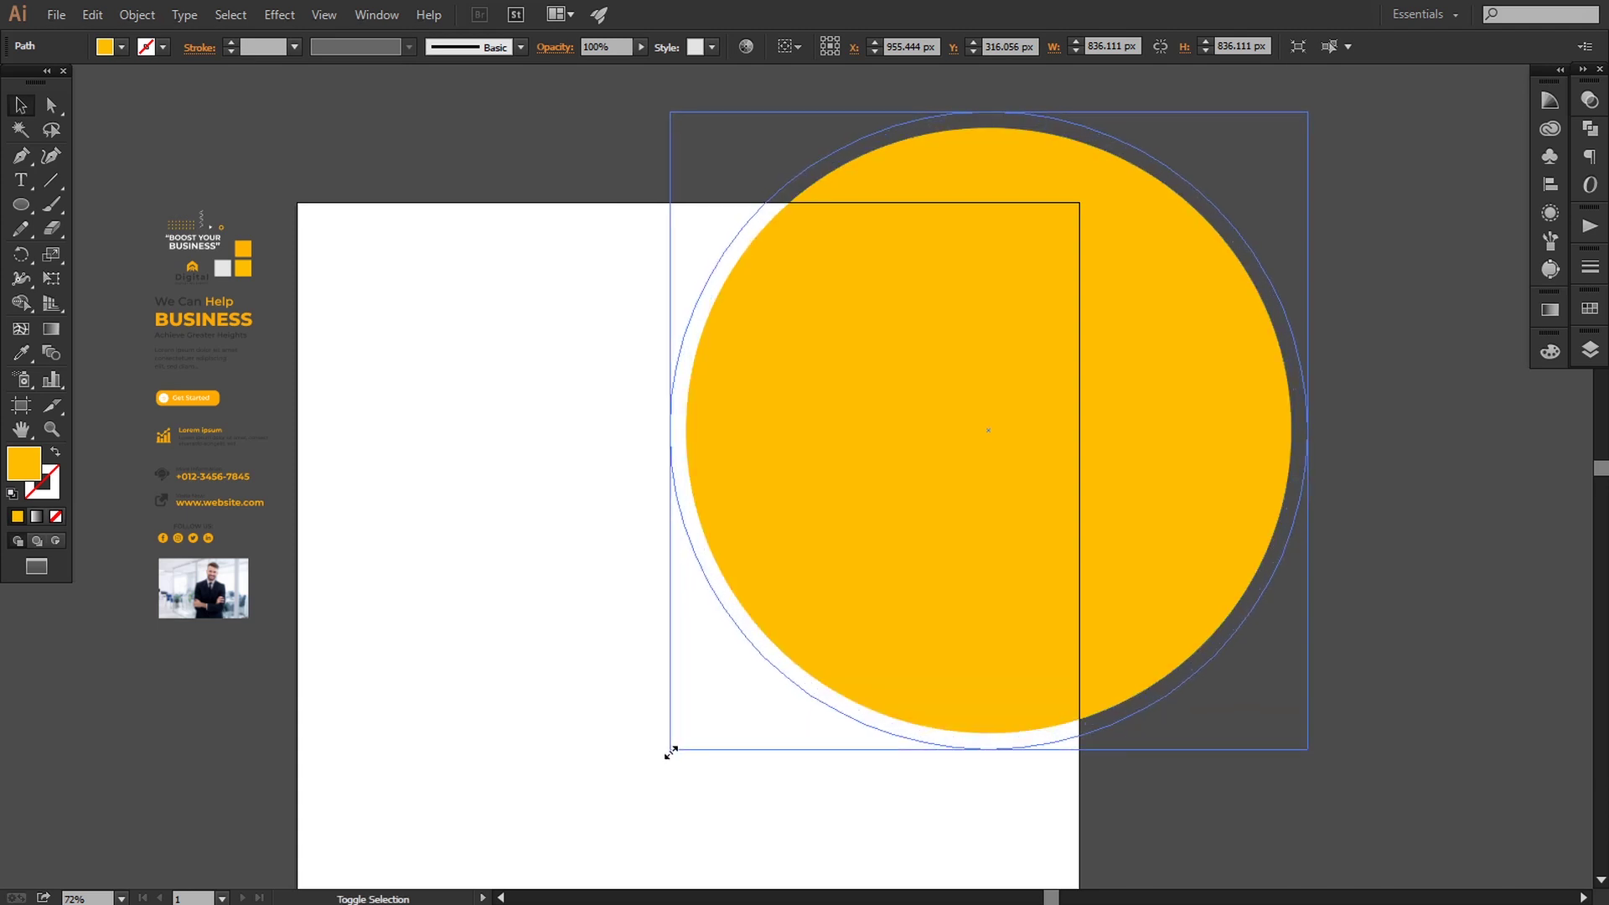
drag(672, 748, 664, 757)
click(21, 353)
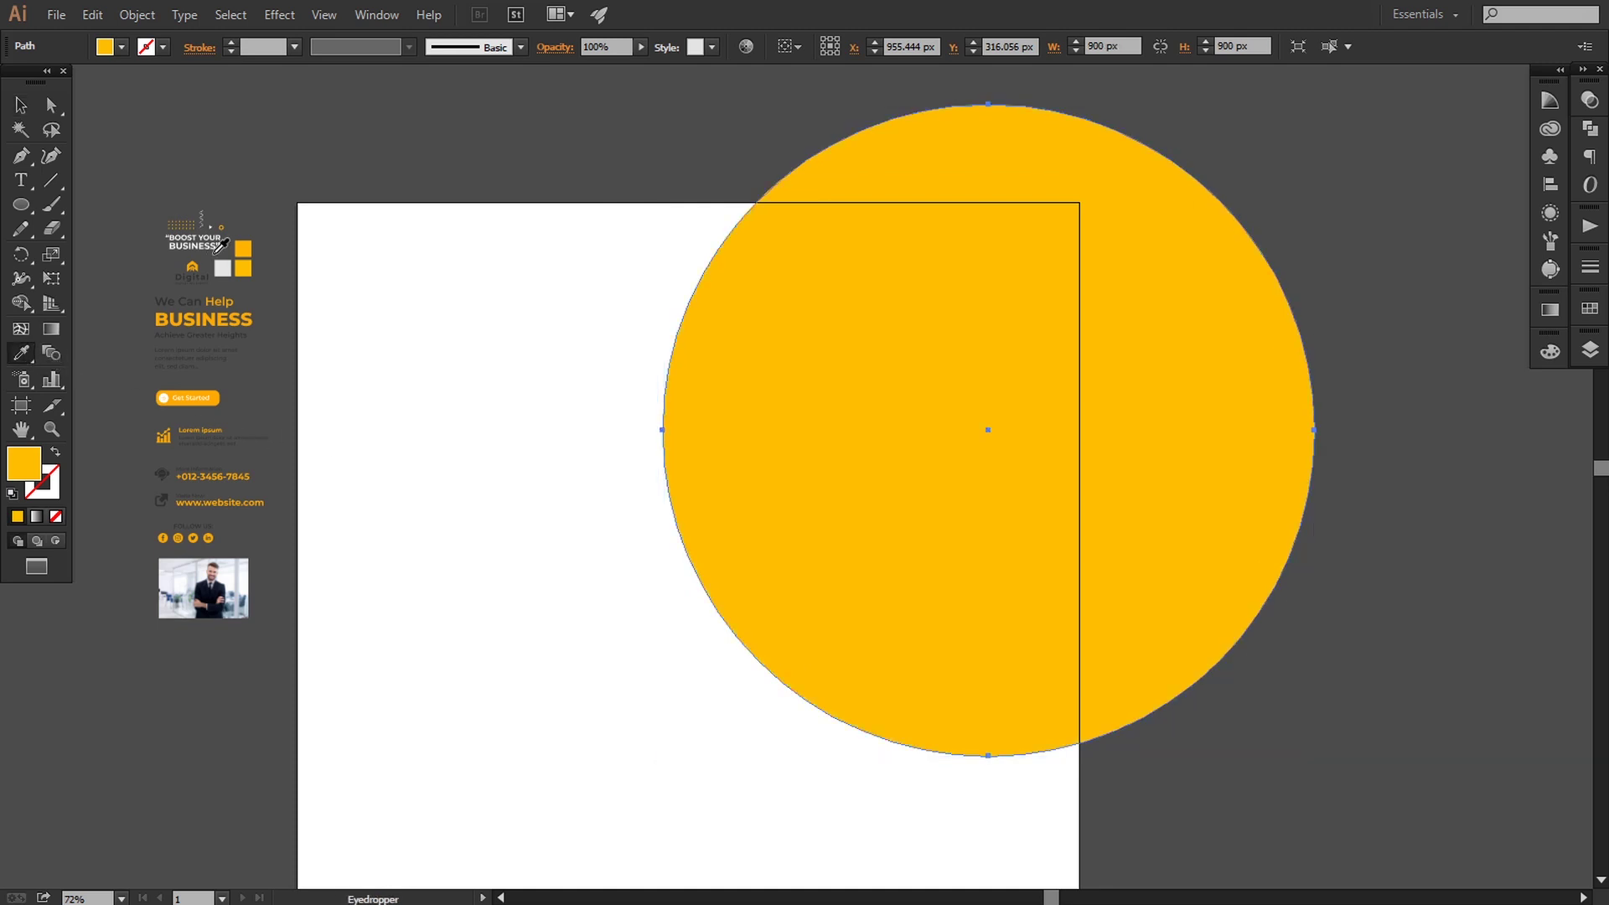
click(240, 249)
click(21, 105)
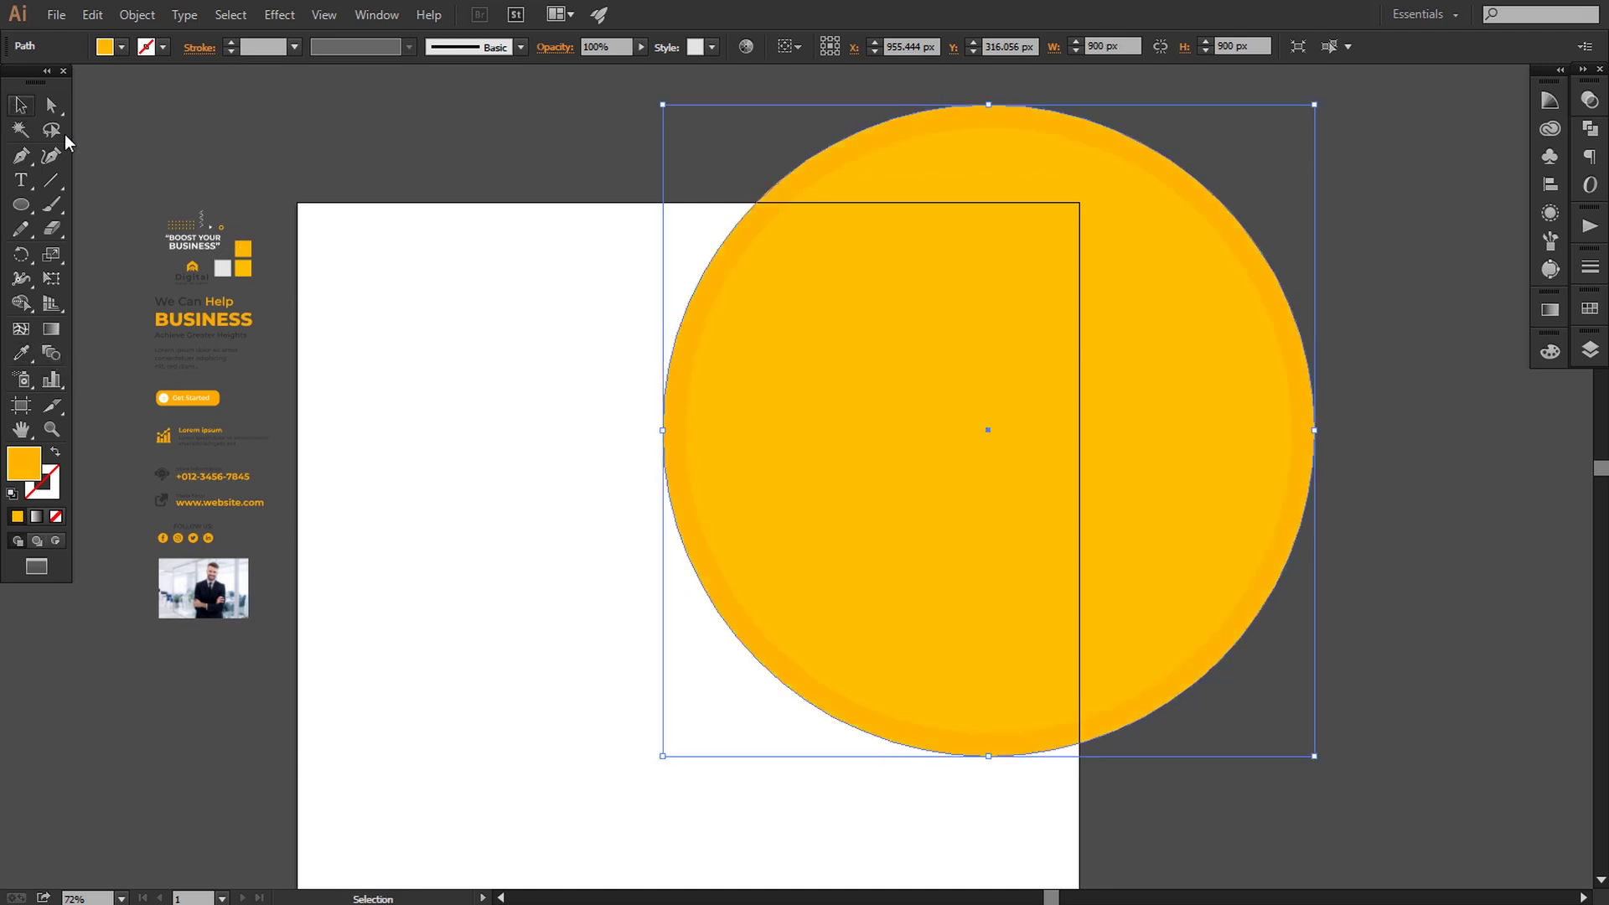
click(385, 185)
click(850, 466)
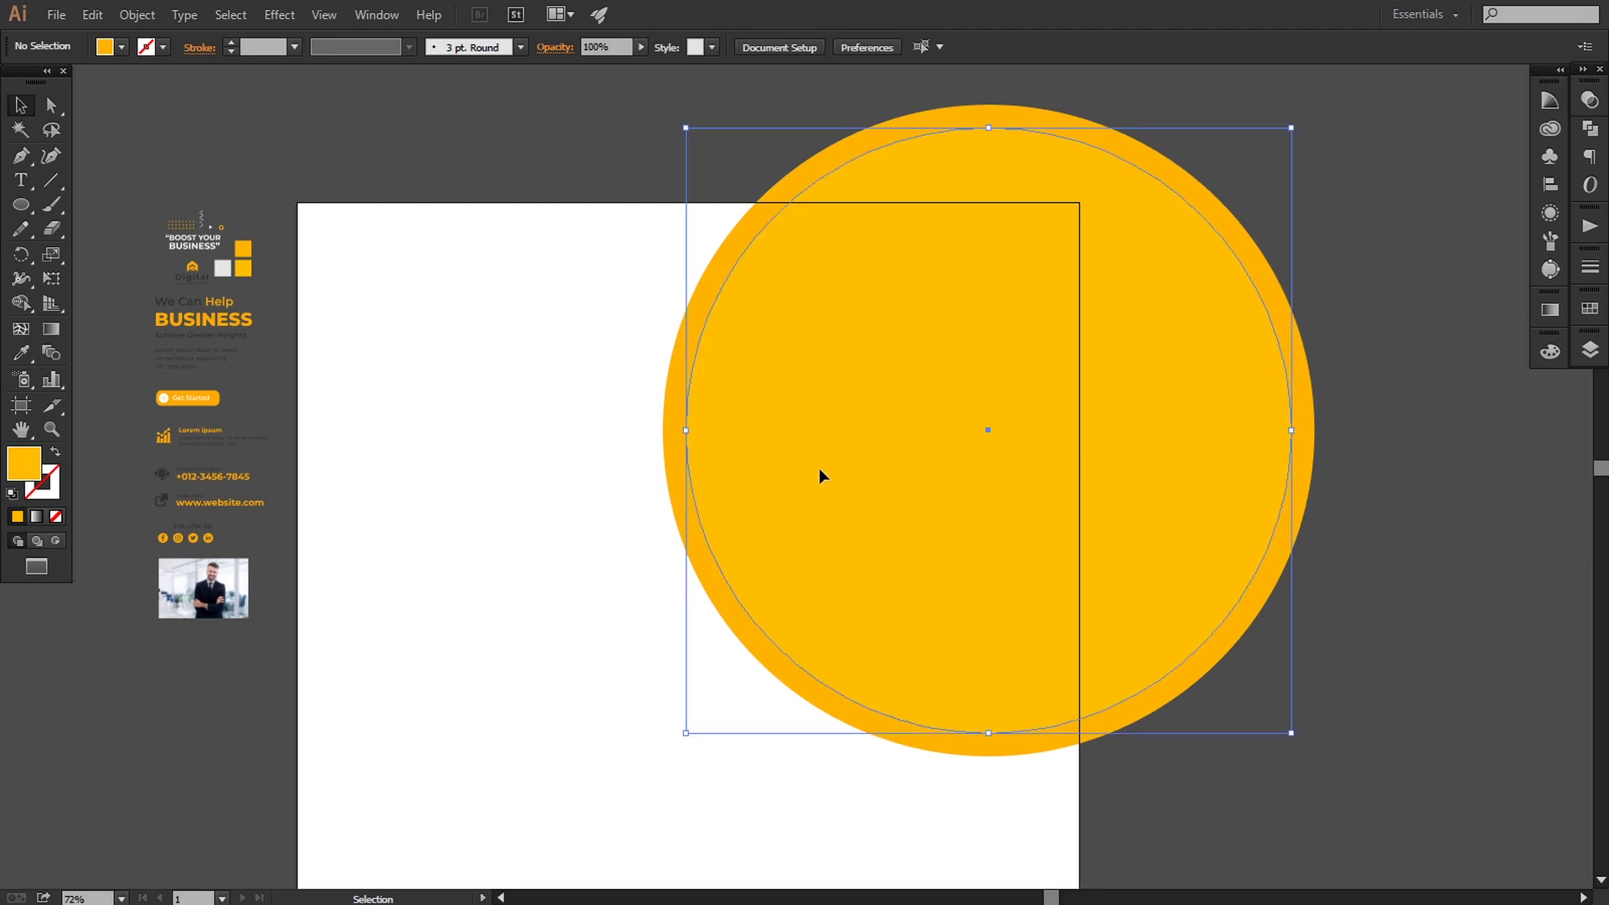
shift+click(674, 468)
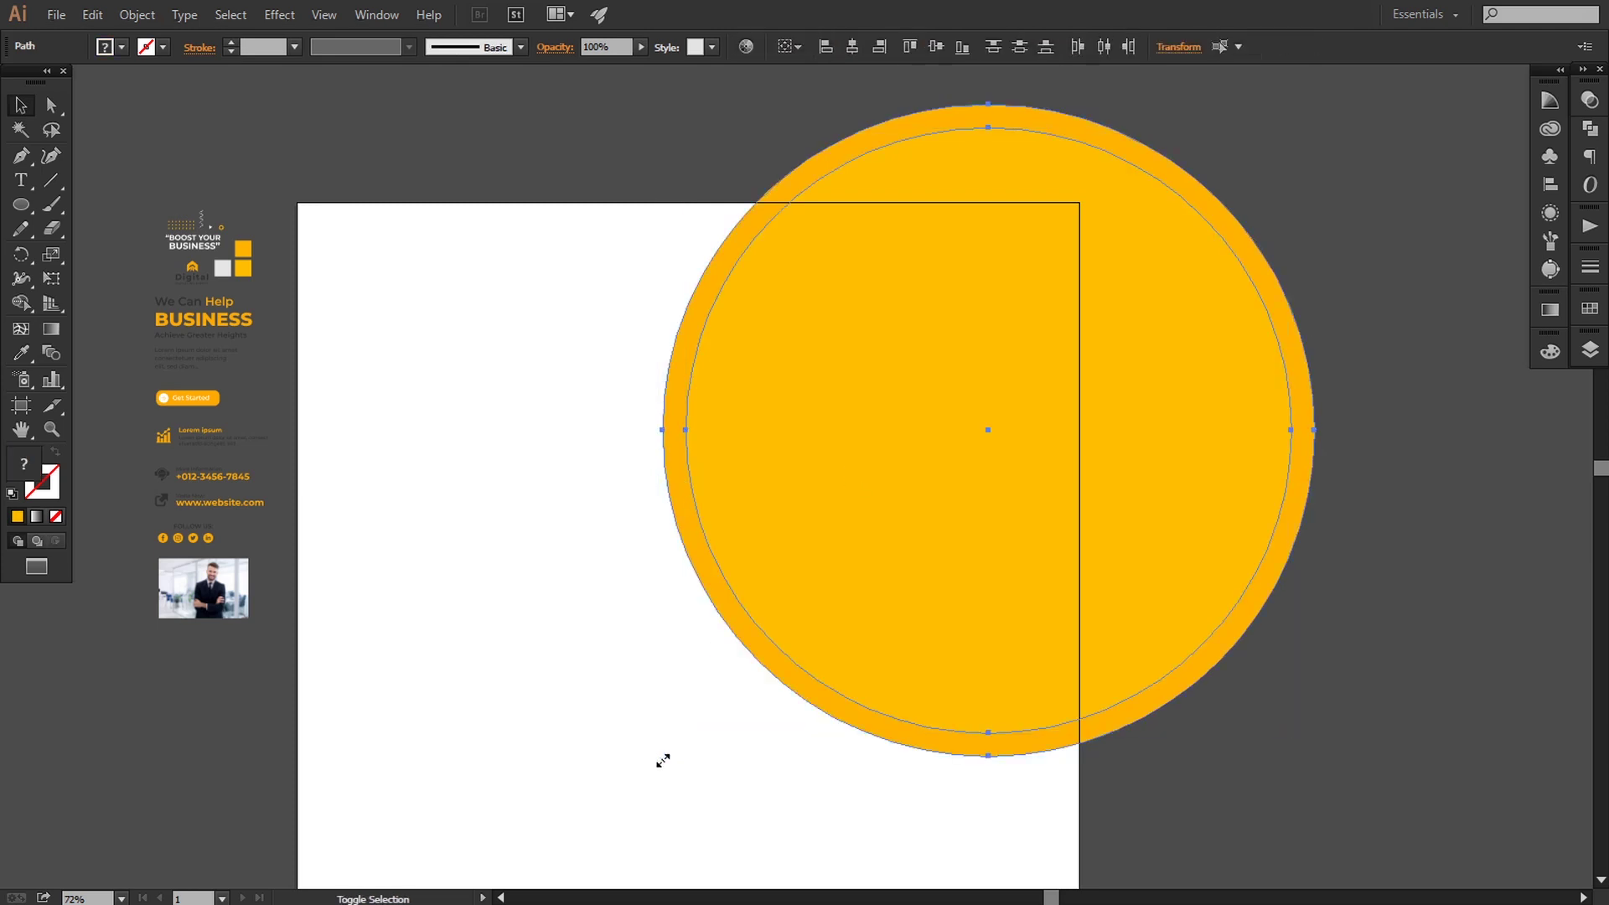
drag(662, 761, 666, 757)
drag(870, 762, 849, 714)
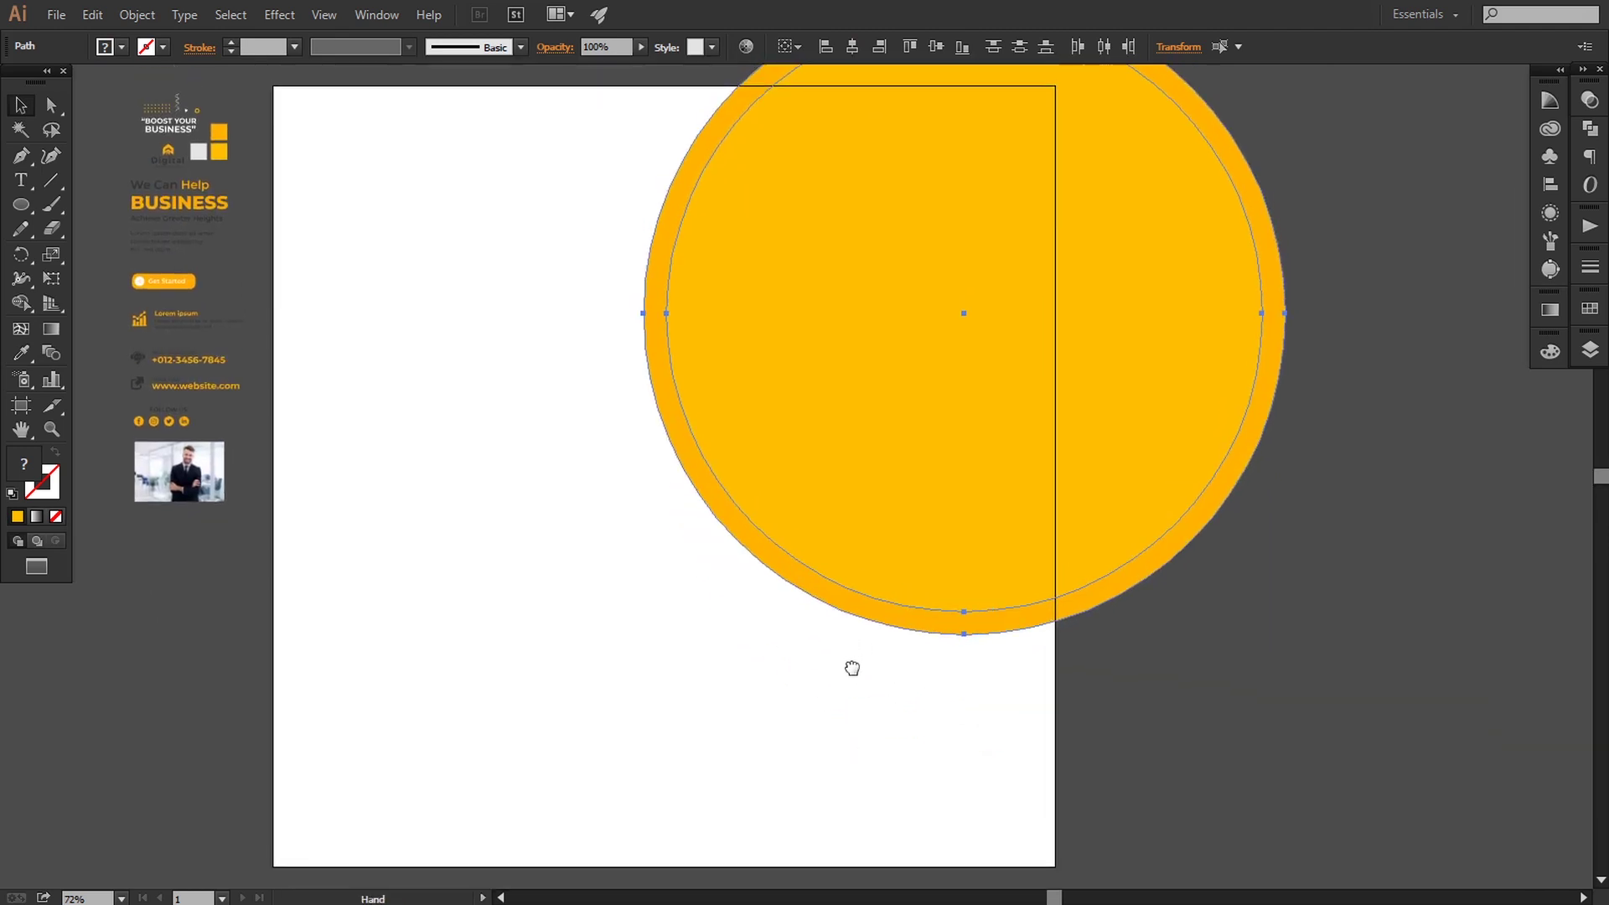
click(1143, 758)
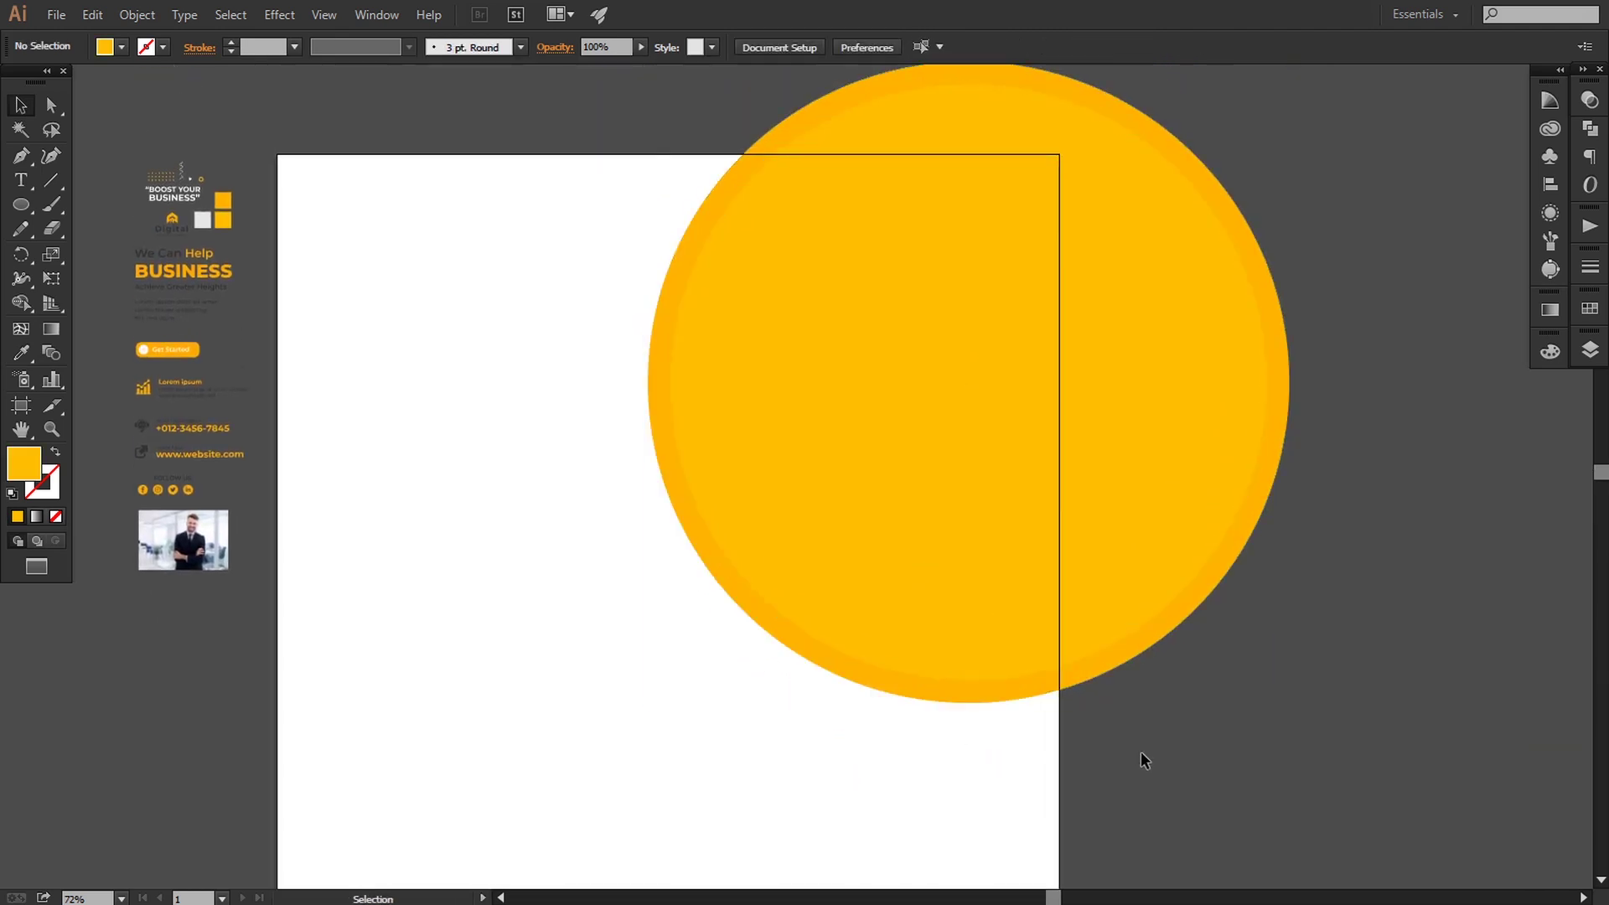
Step: Draw a new circle in the artboard's lower left and move it up and right
drag(818, 710, 834, 702)
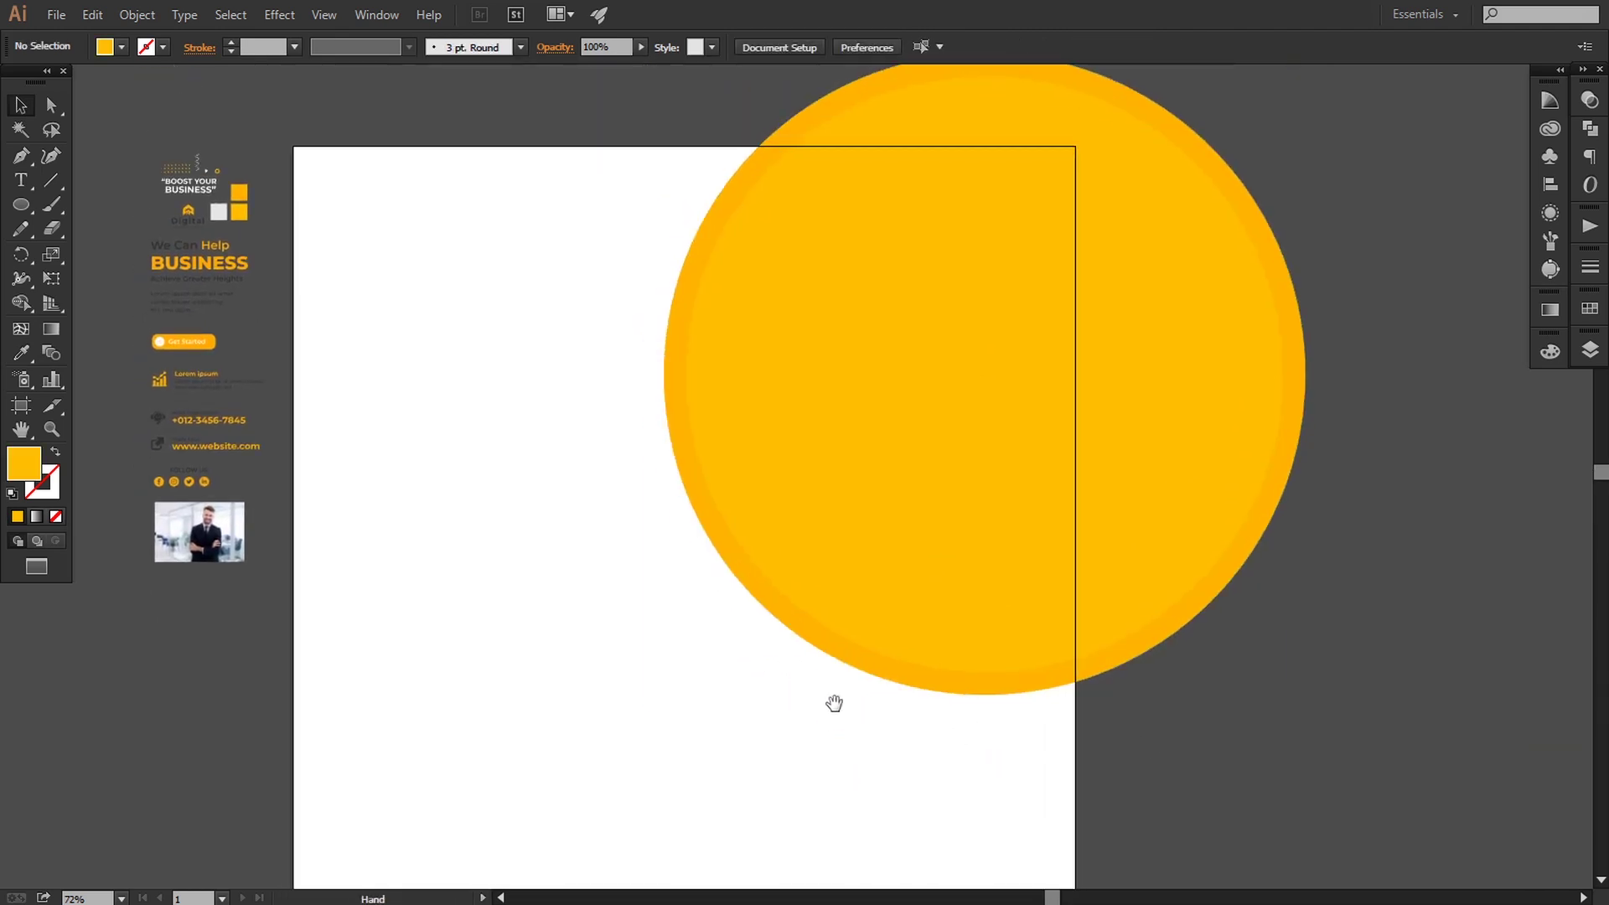
click(21, 205)
drag(402, 403, 835, 820)
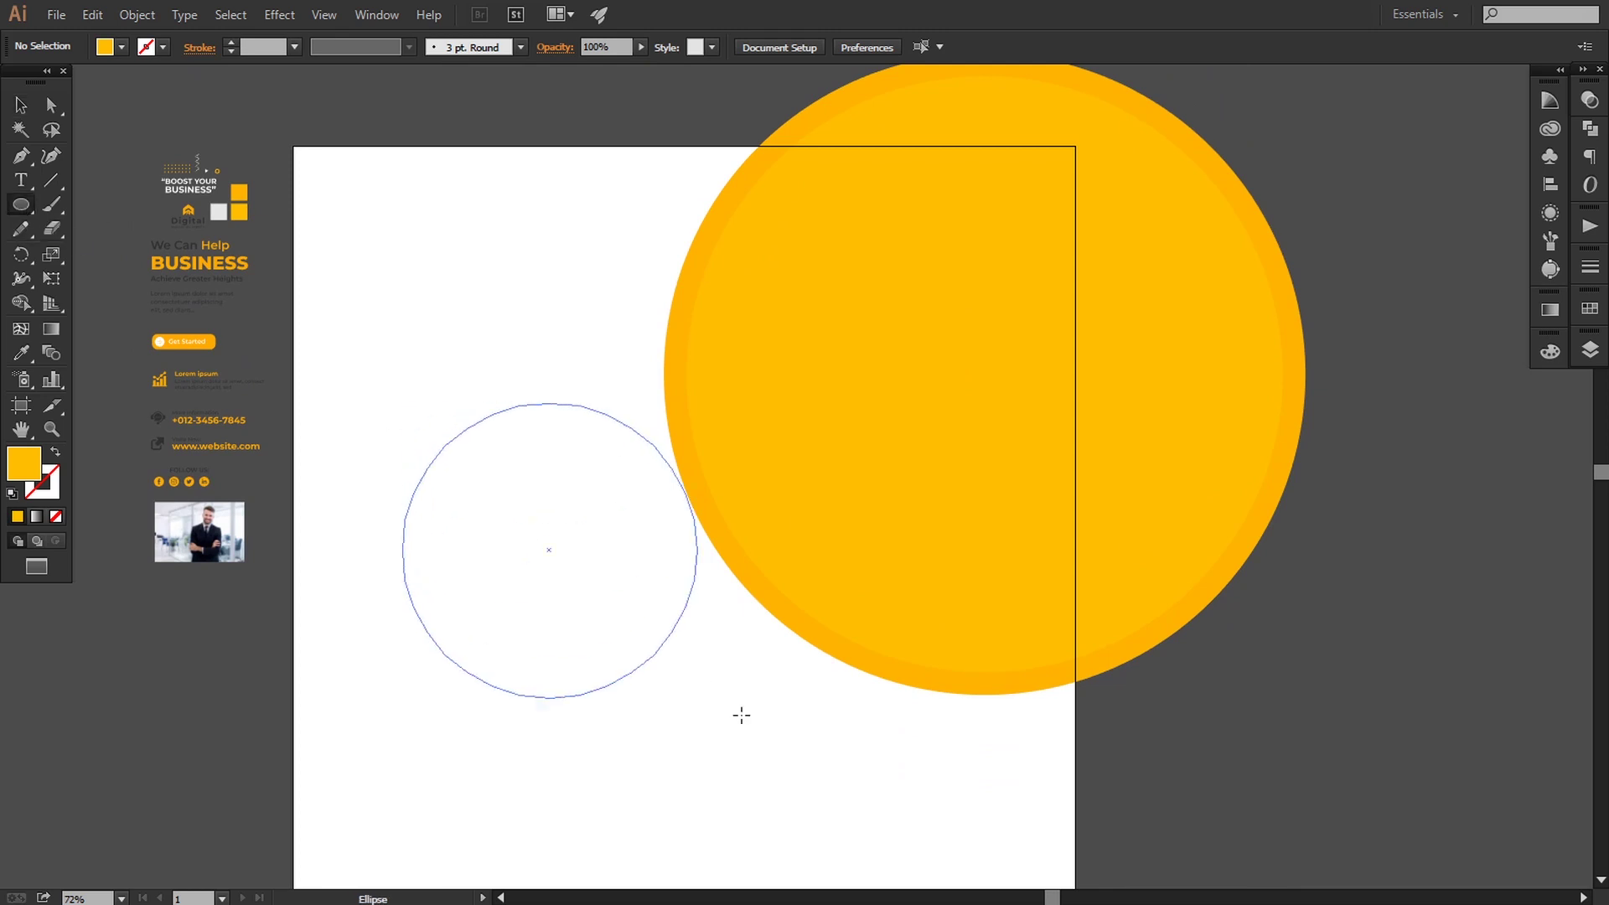
key(v)
drag(637, 695, 745, 596)
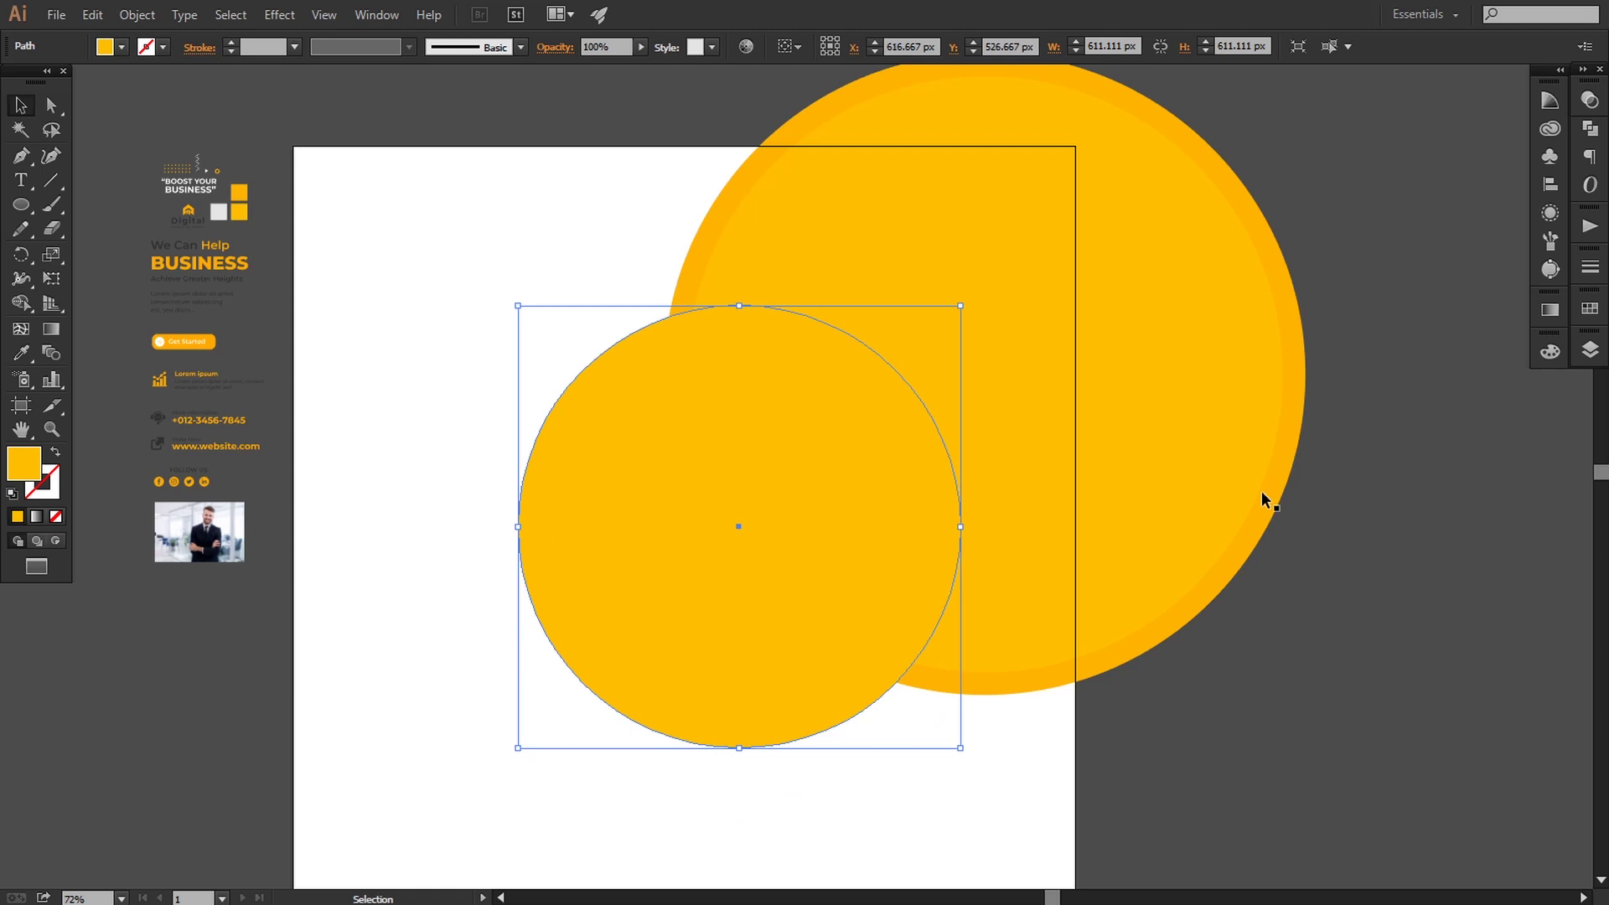
Step: Fill the new circle white, place it over the yellow circle, and scale it to 600 px
click(1589, 308)
click(1353, 351)
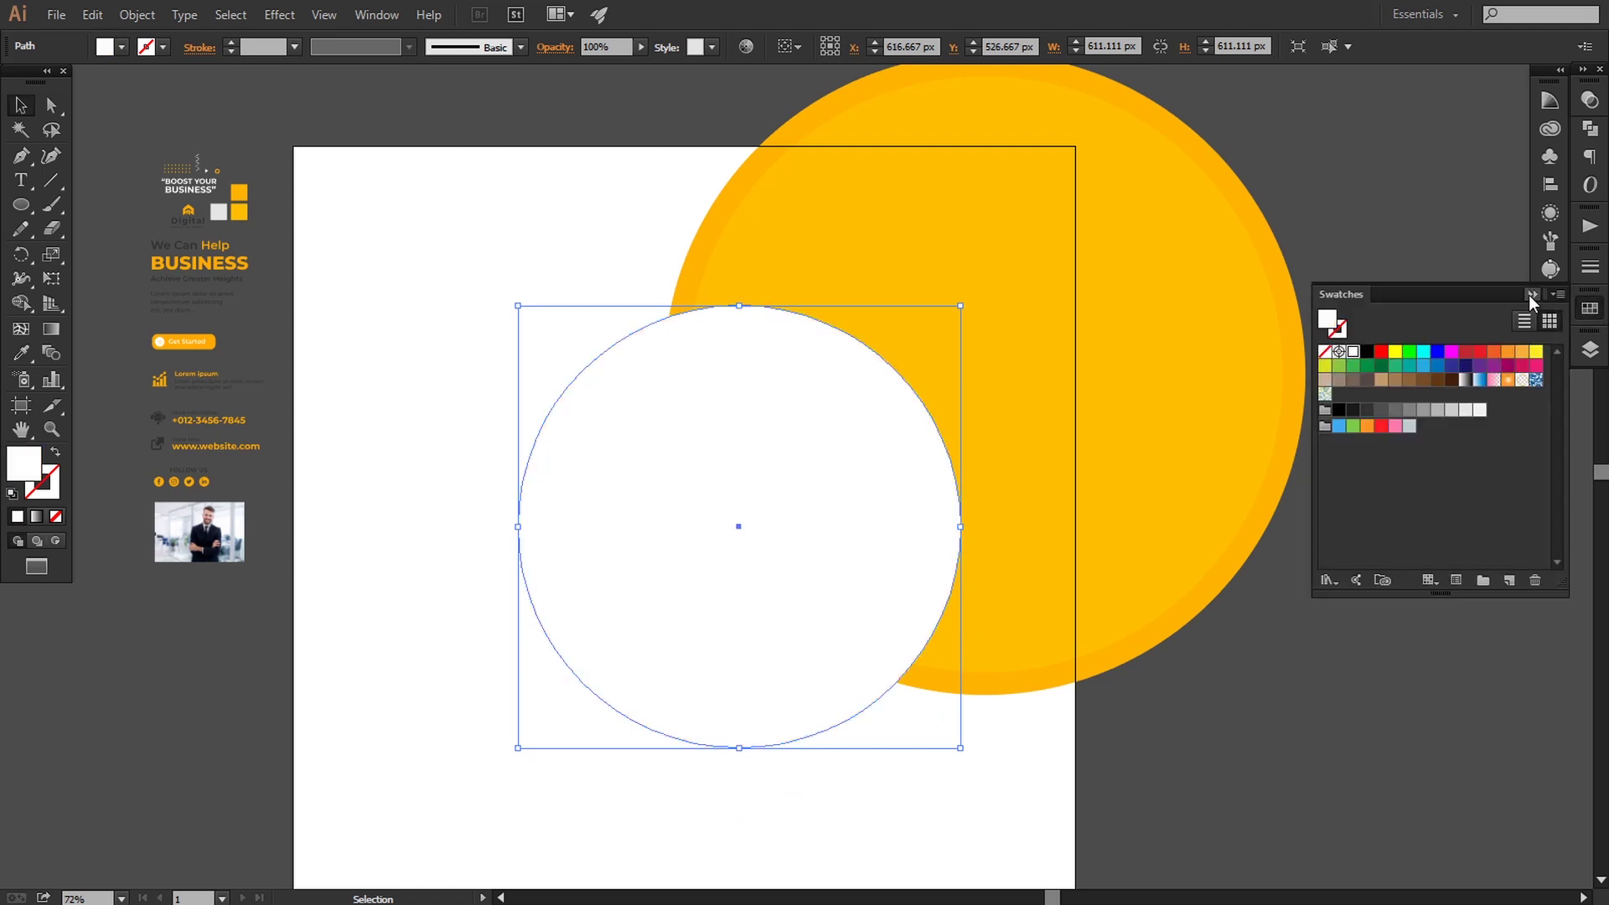
click(1530, 294)
click(1407, 487)
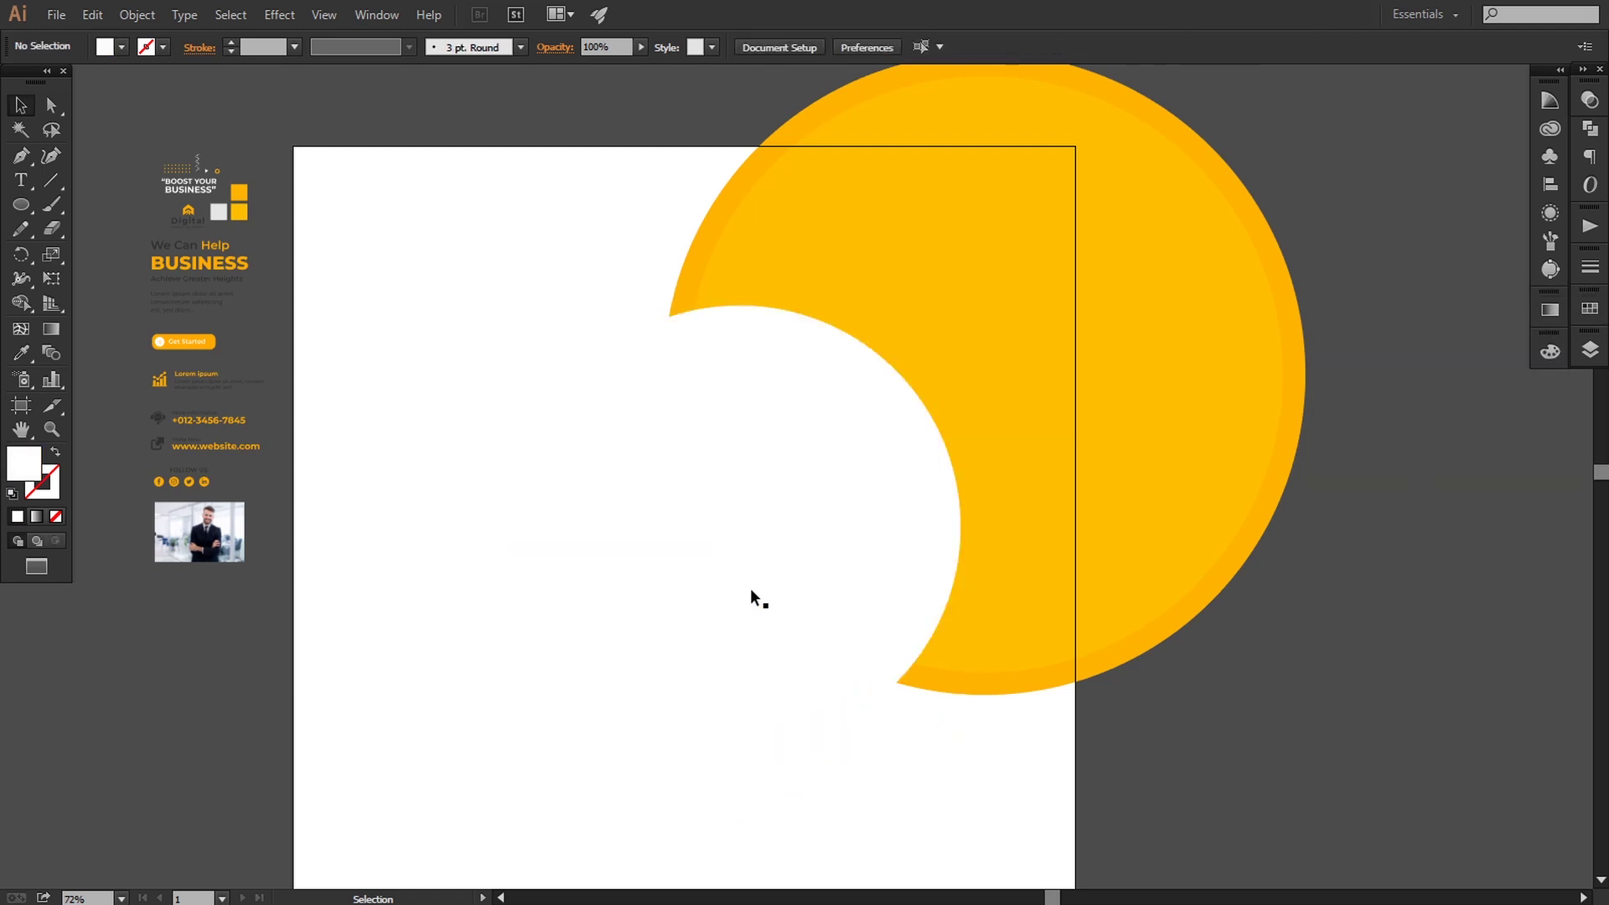
drag(762, 596, 769, 596)
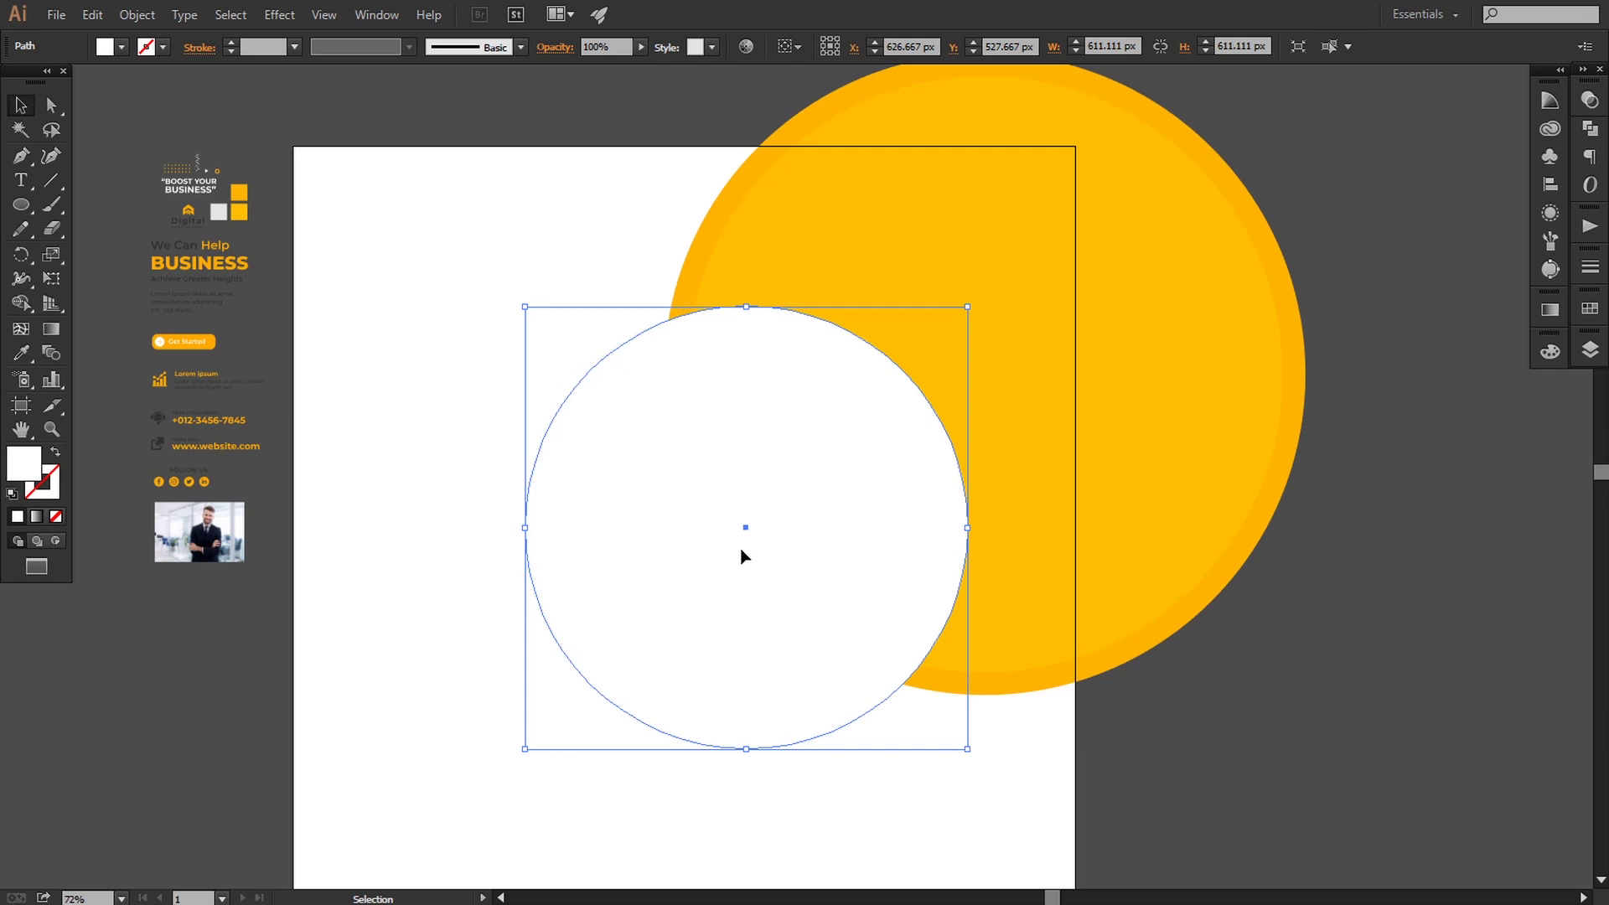
drag(741, 549, 847, 551)
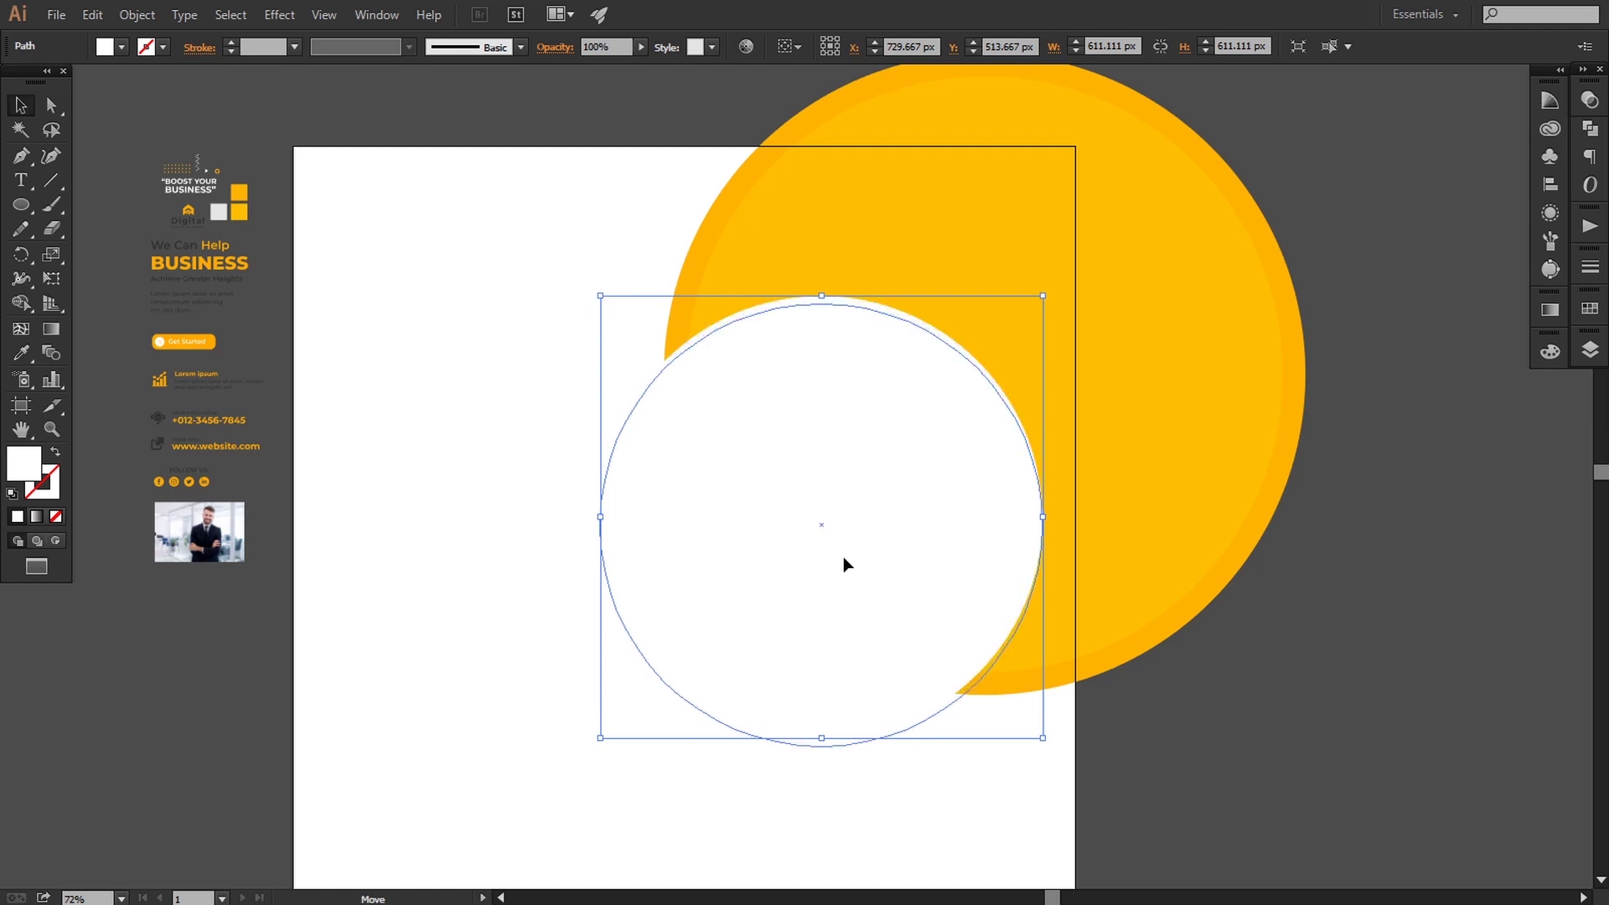
drag(843, 557, 846, 564)
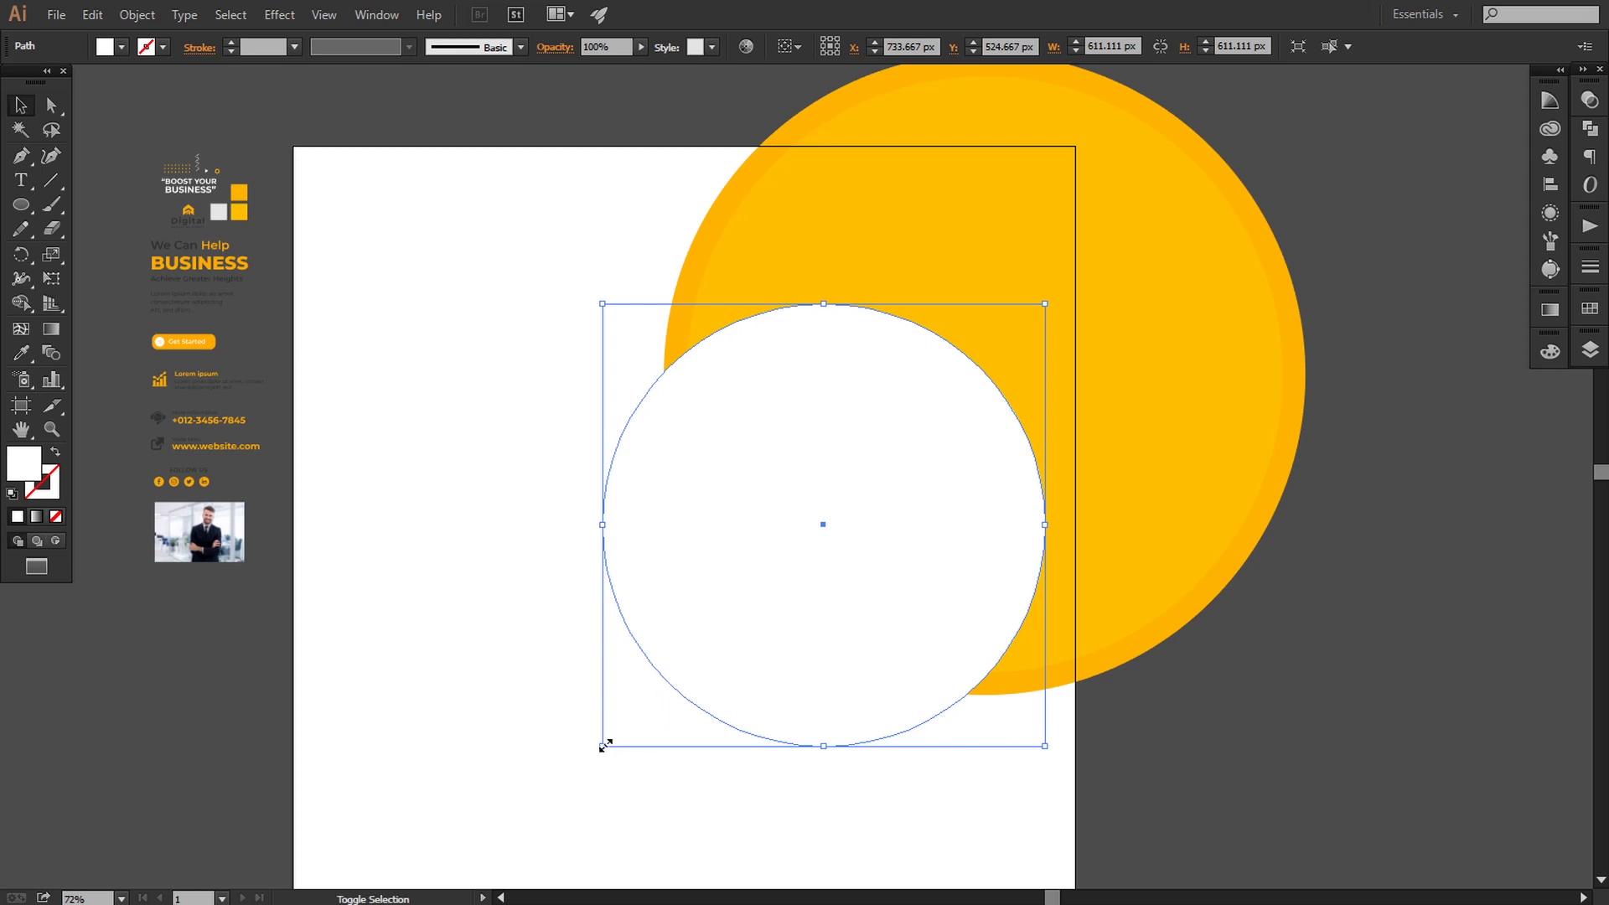
drag(603, 745, 612, 736)
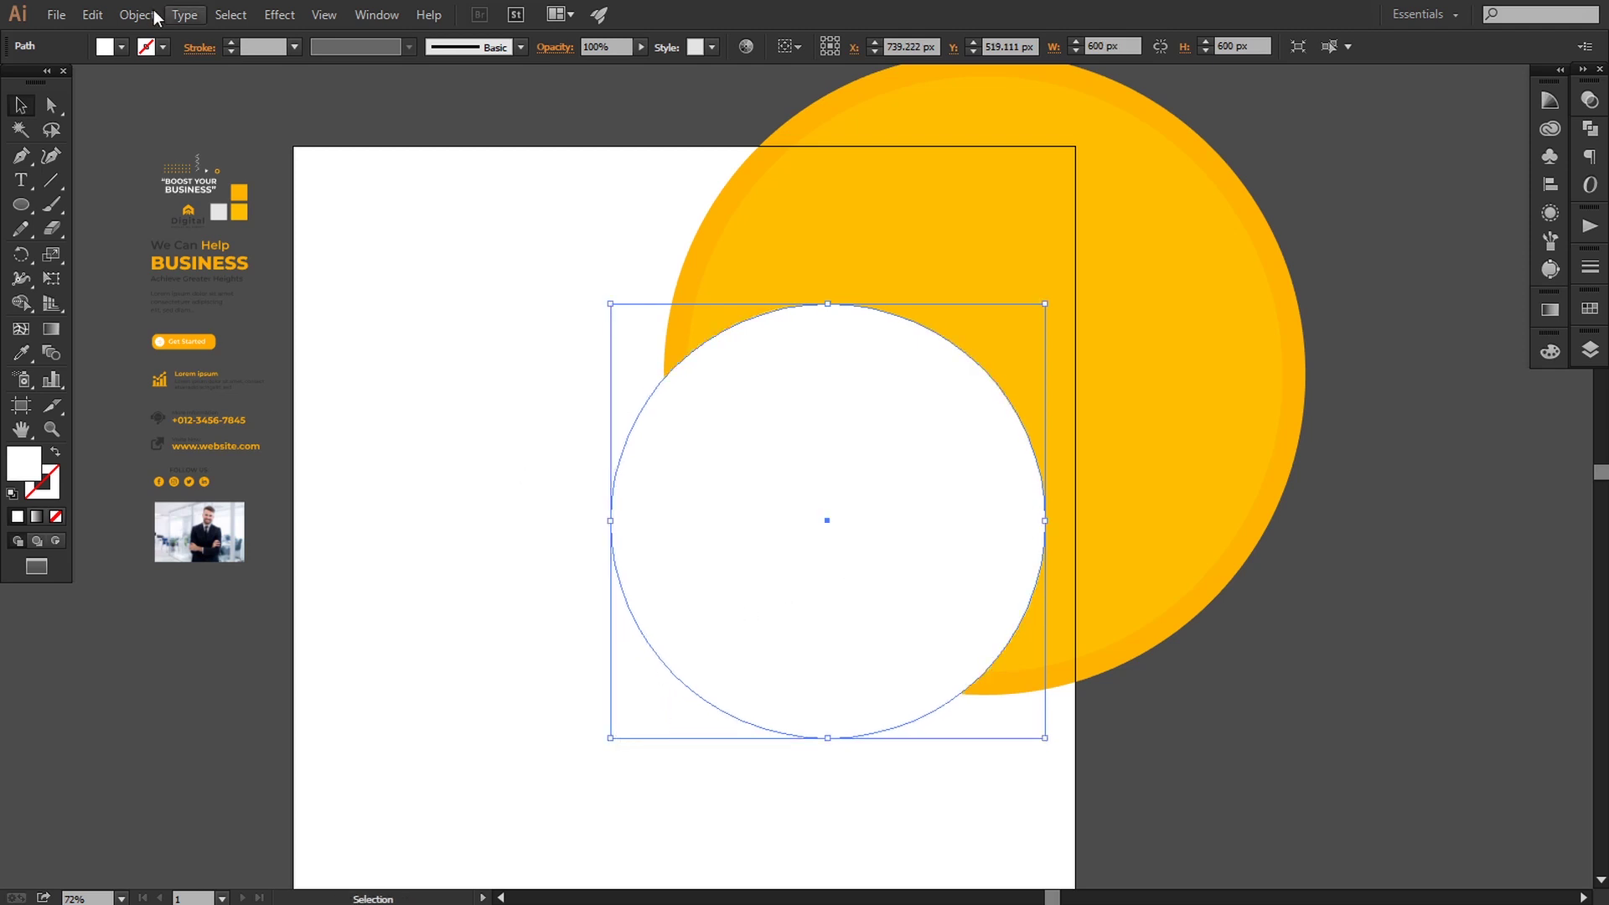
Step: Paste a copy behind the white circle, enlarge it to about 653 px, and apply the grey square's style
click(108, 15)
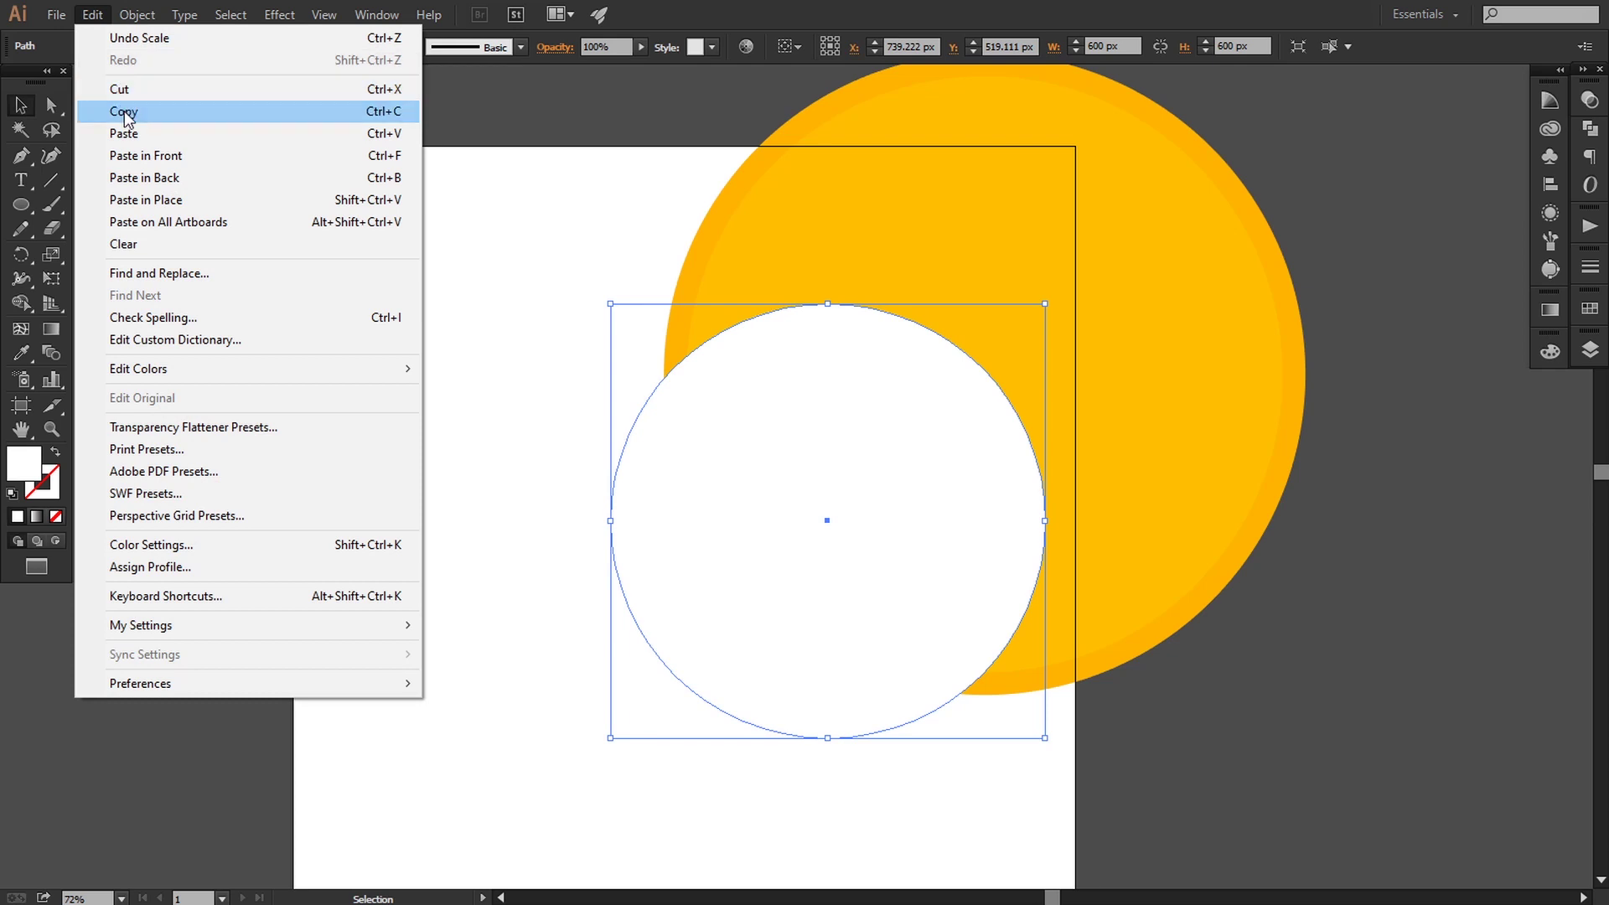
click(97, 107)
click(93, 15)
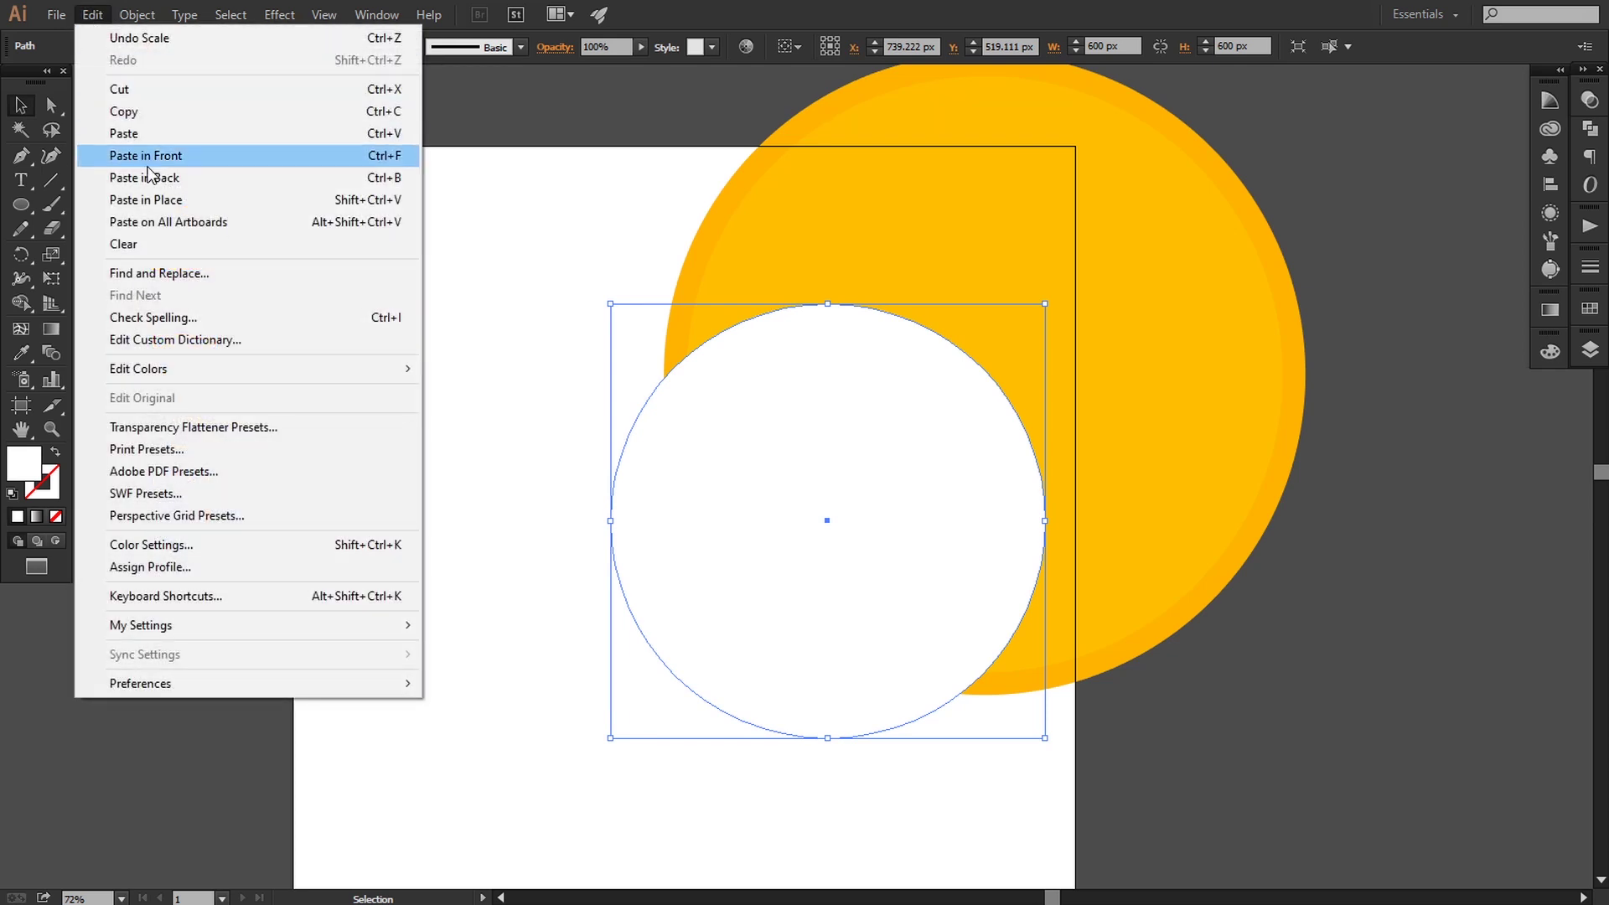
click(126, 177)
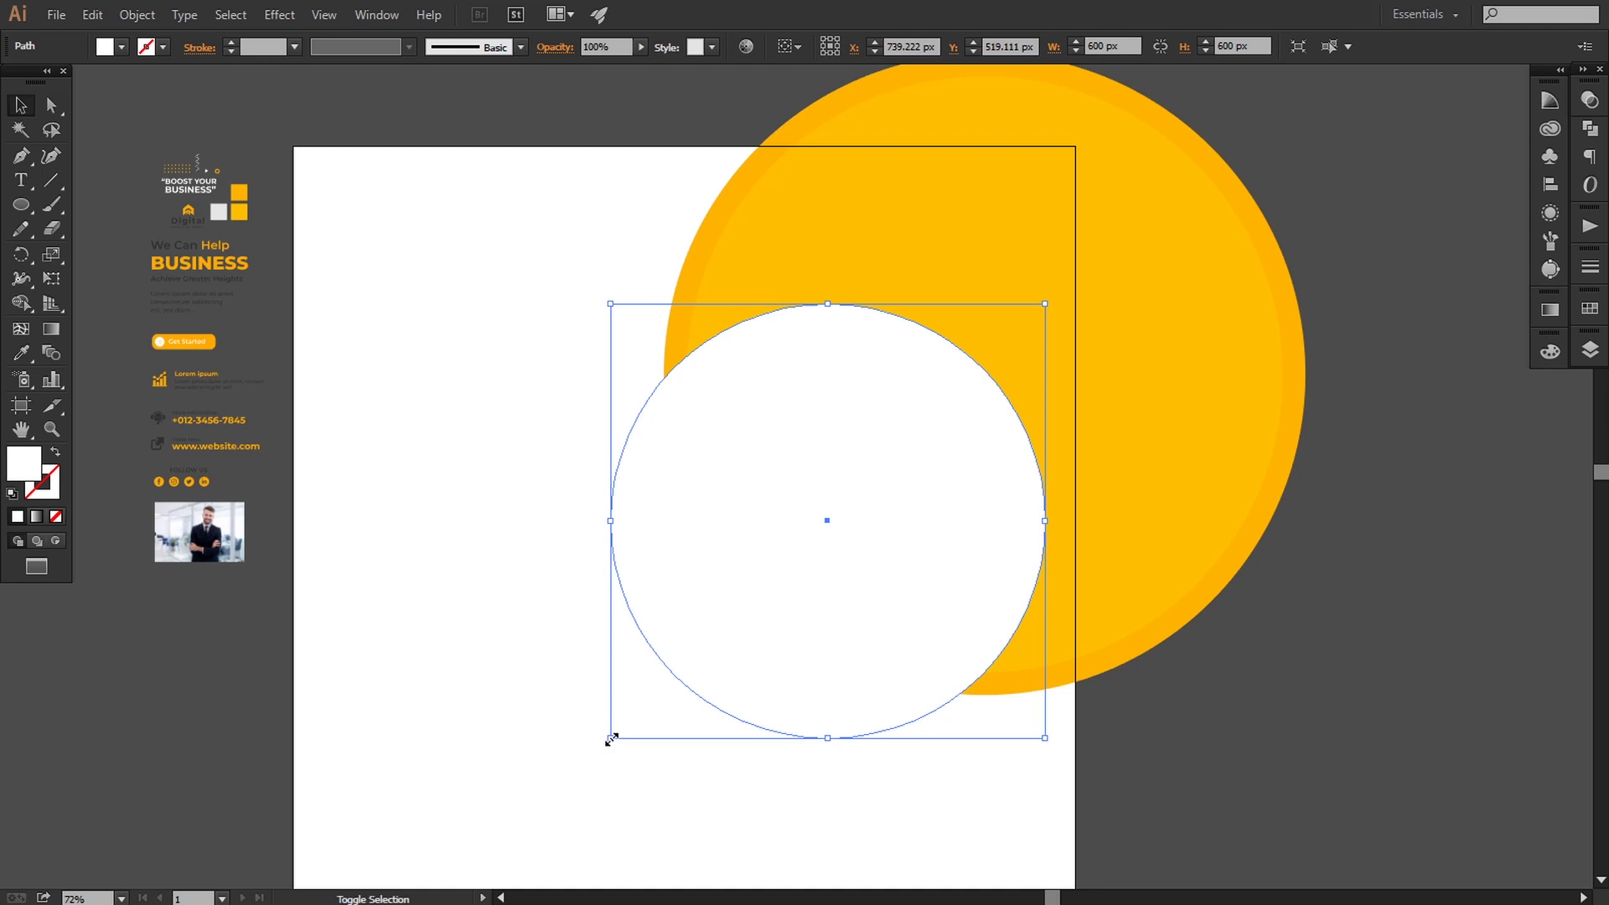
drag(605, 739, 589, 753)
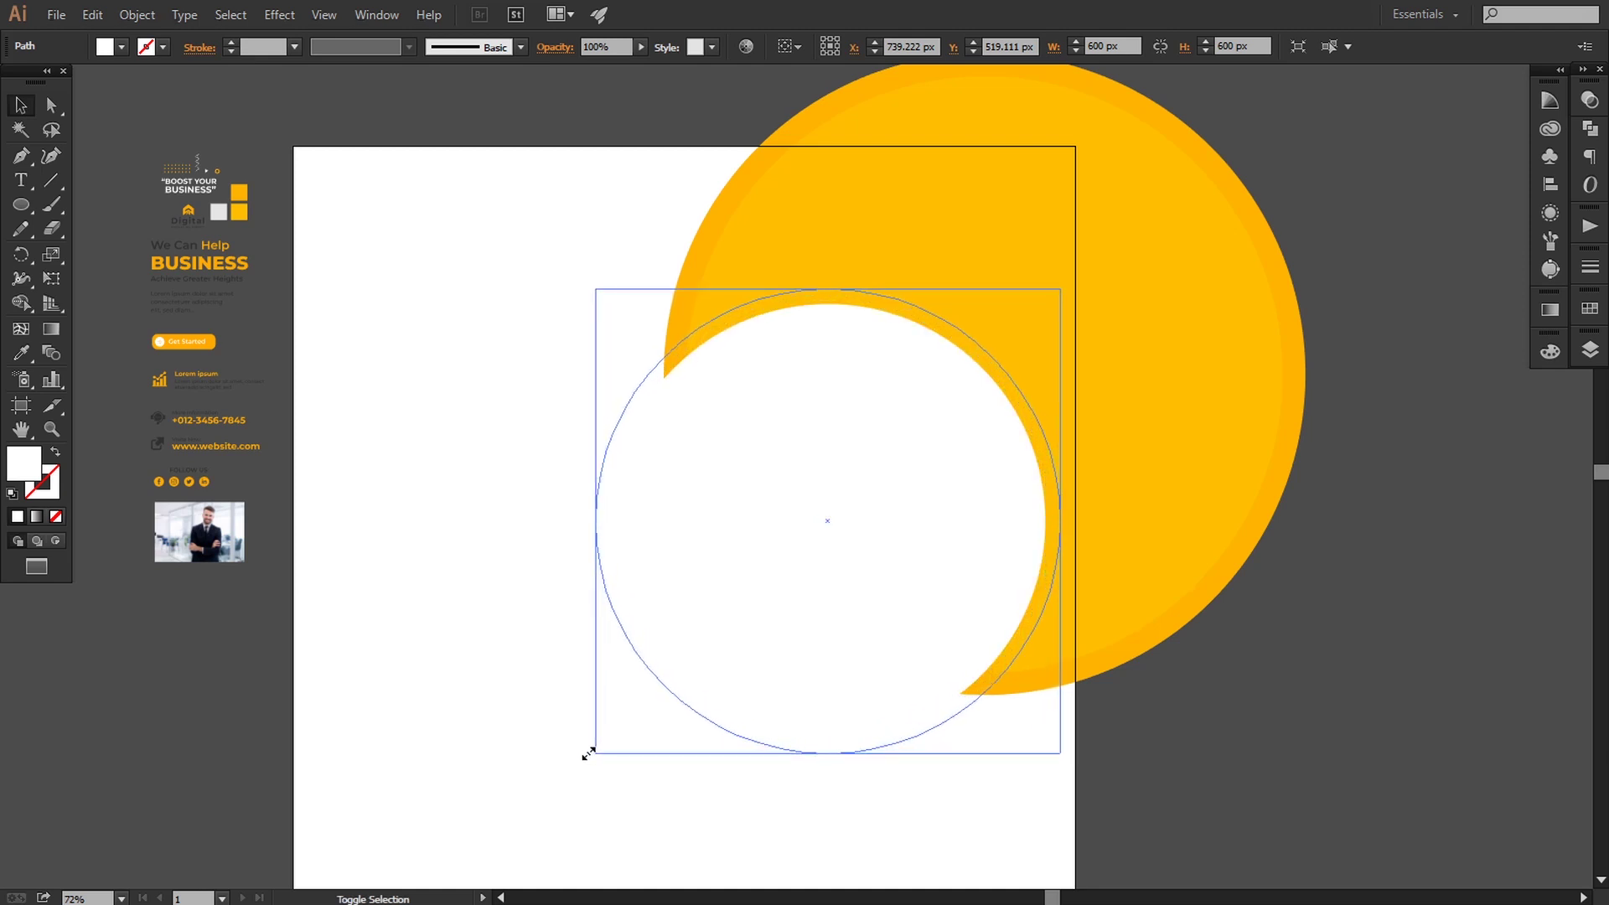
drag(589, 753, 579, 758)
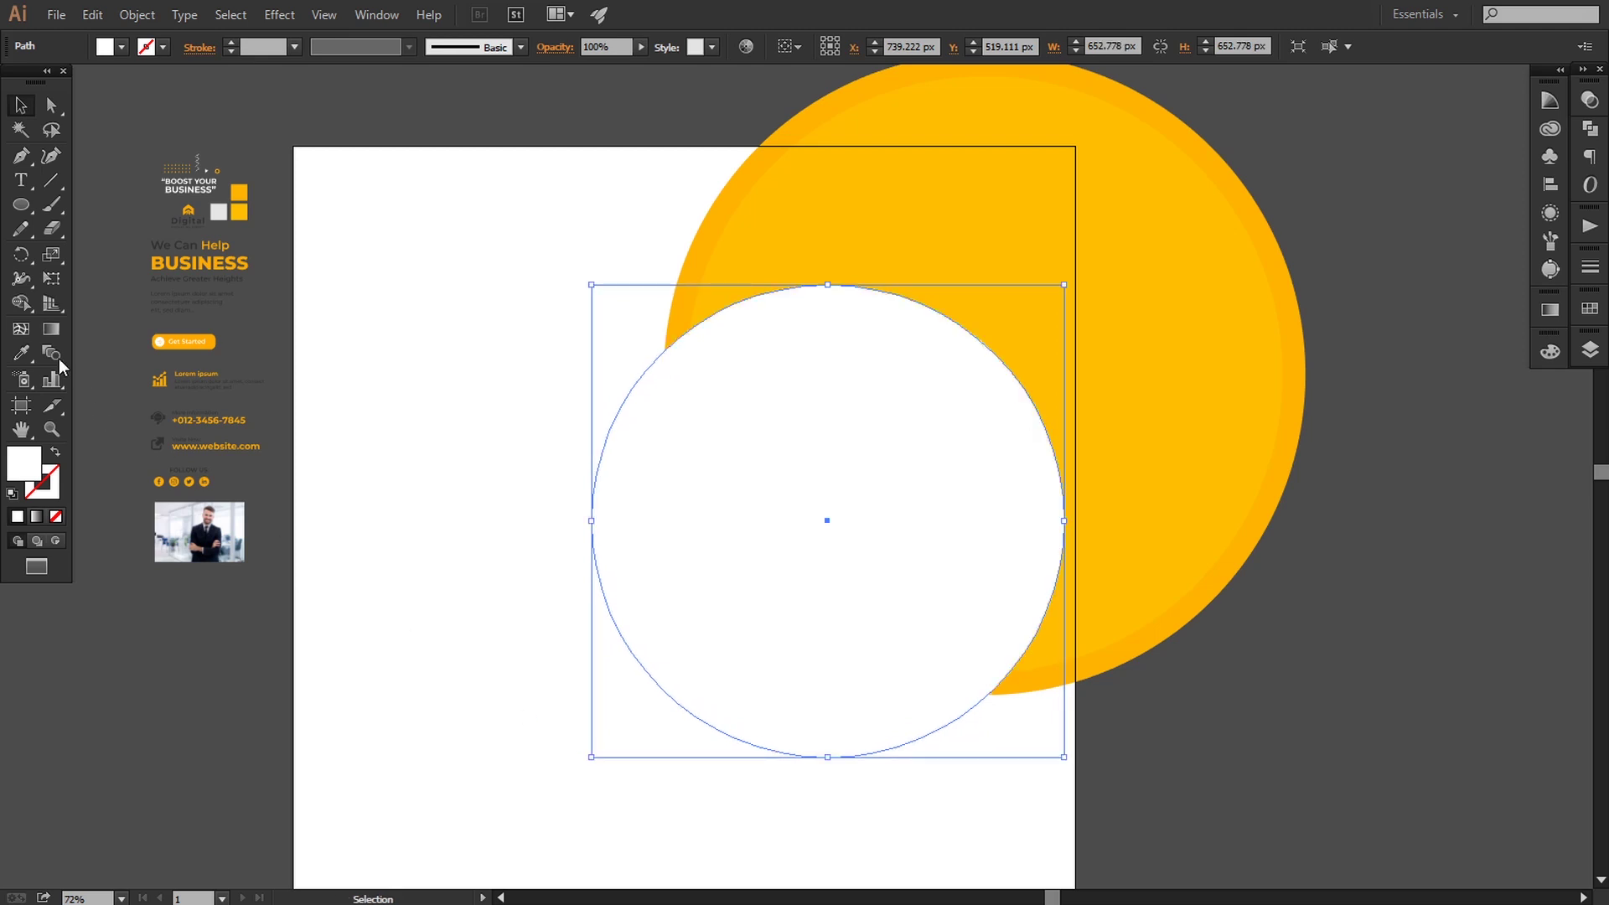
click(21, 353)
click(221, 211)
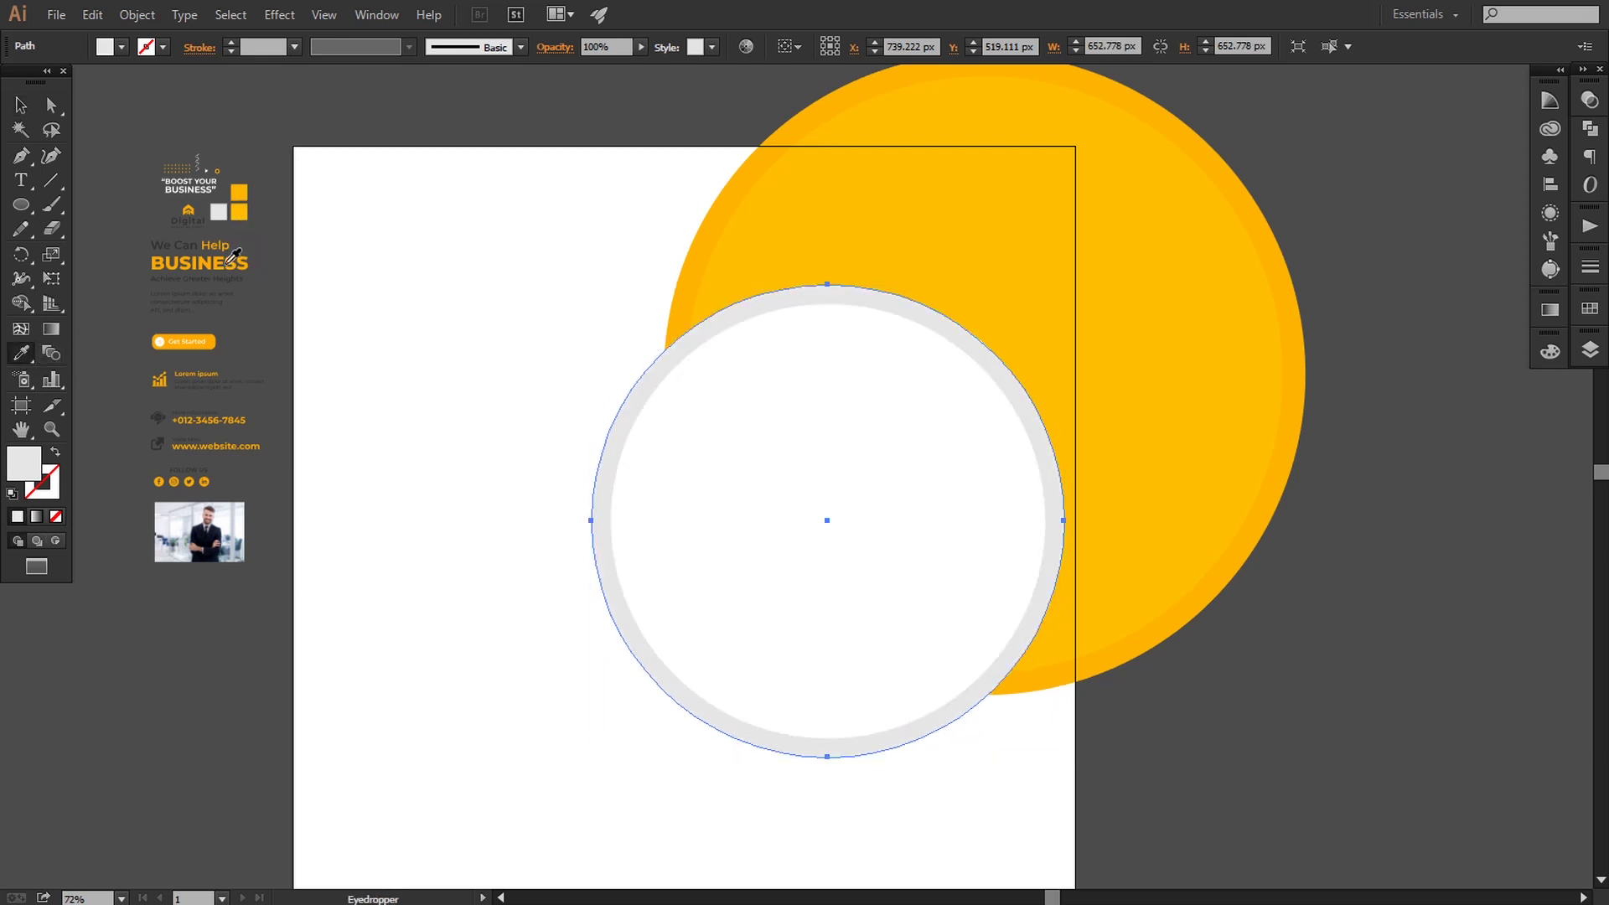
key(v)
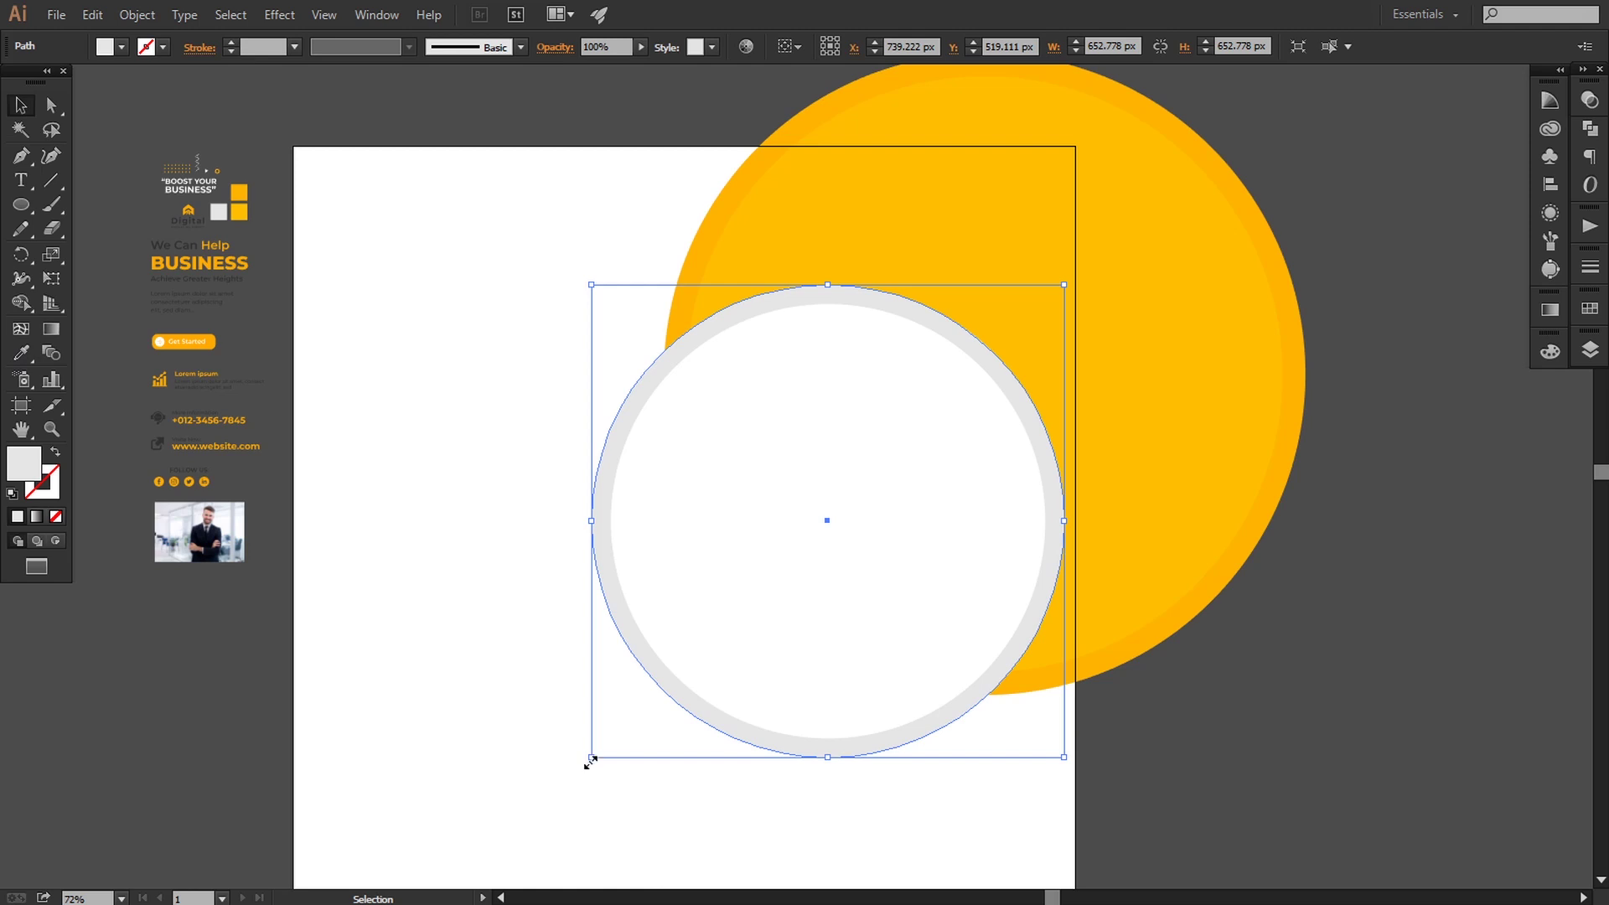
Step: Paste a copy behind the grey circle and enlarge it to about 692 px
drag(591, 758, 593, 755)
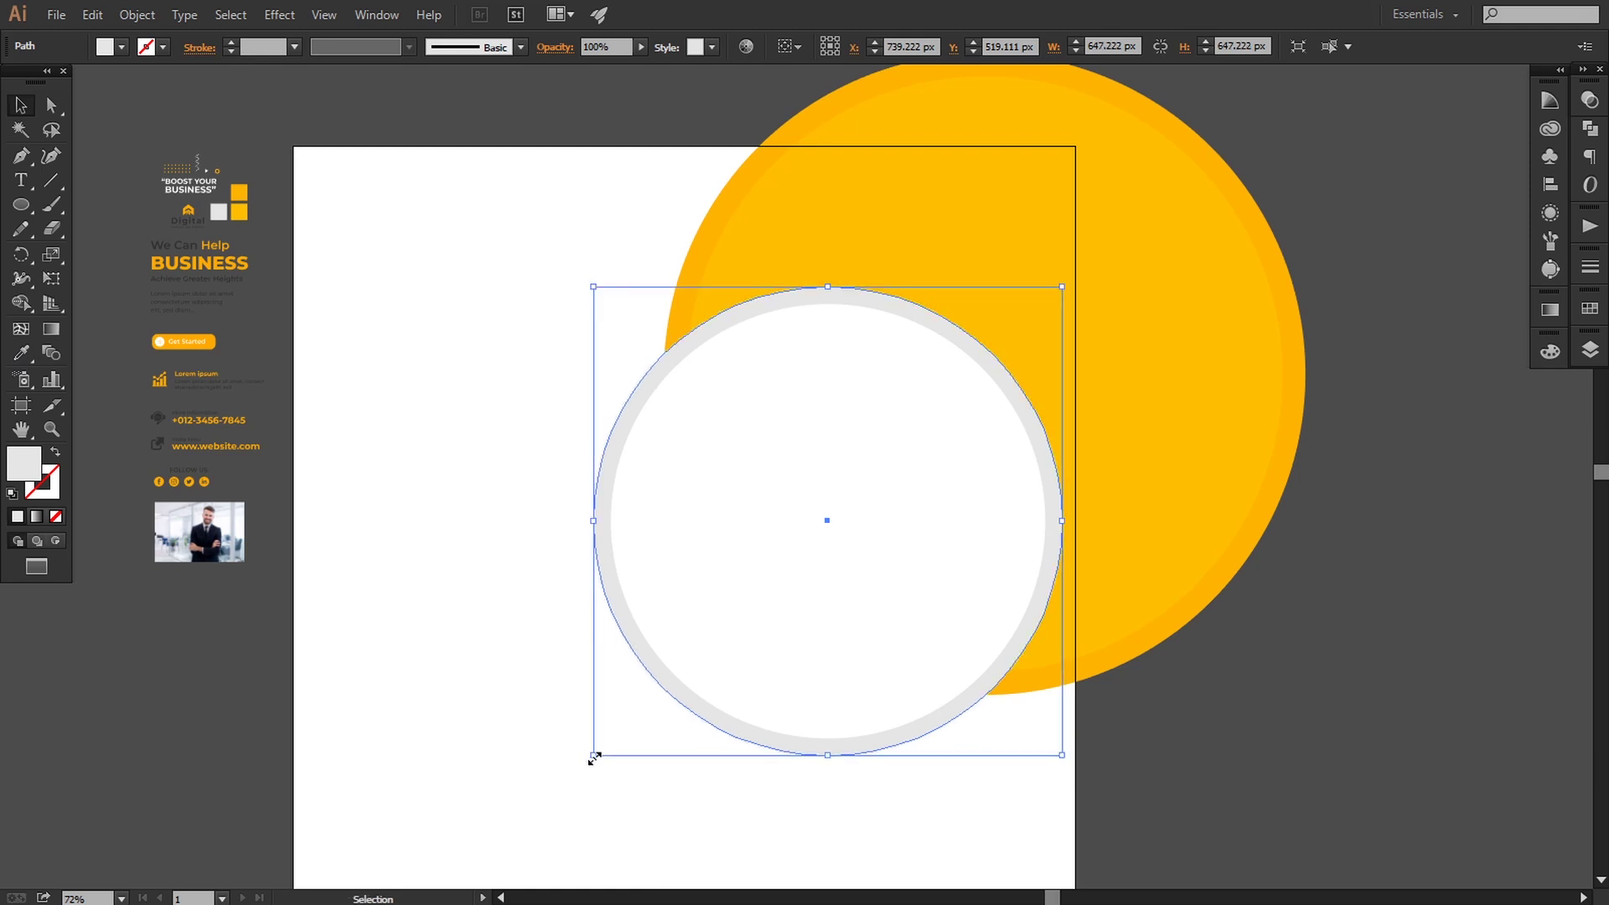
click(92, 14)
click(123, 112)
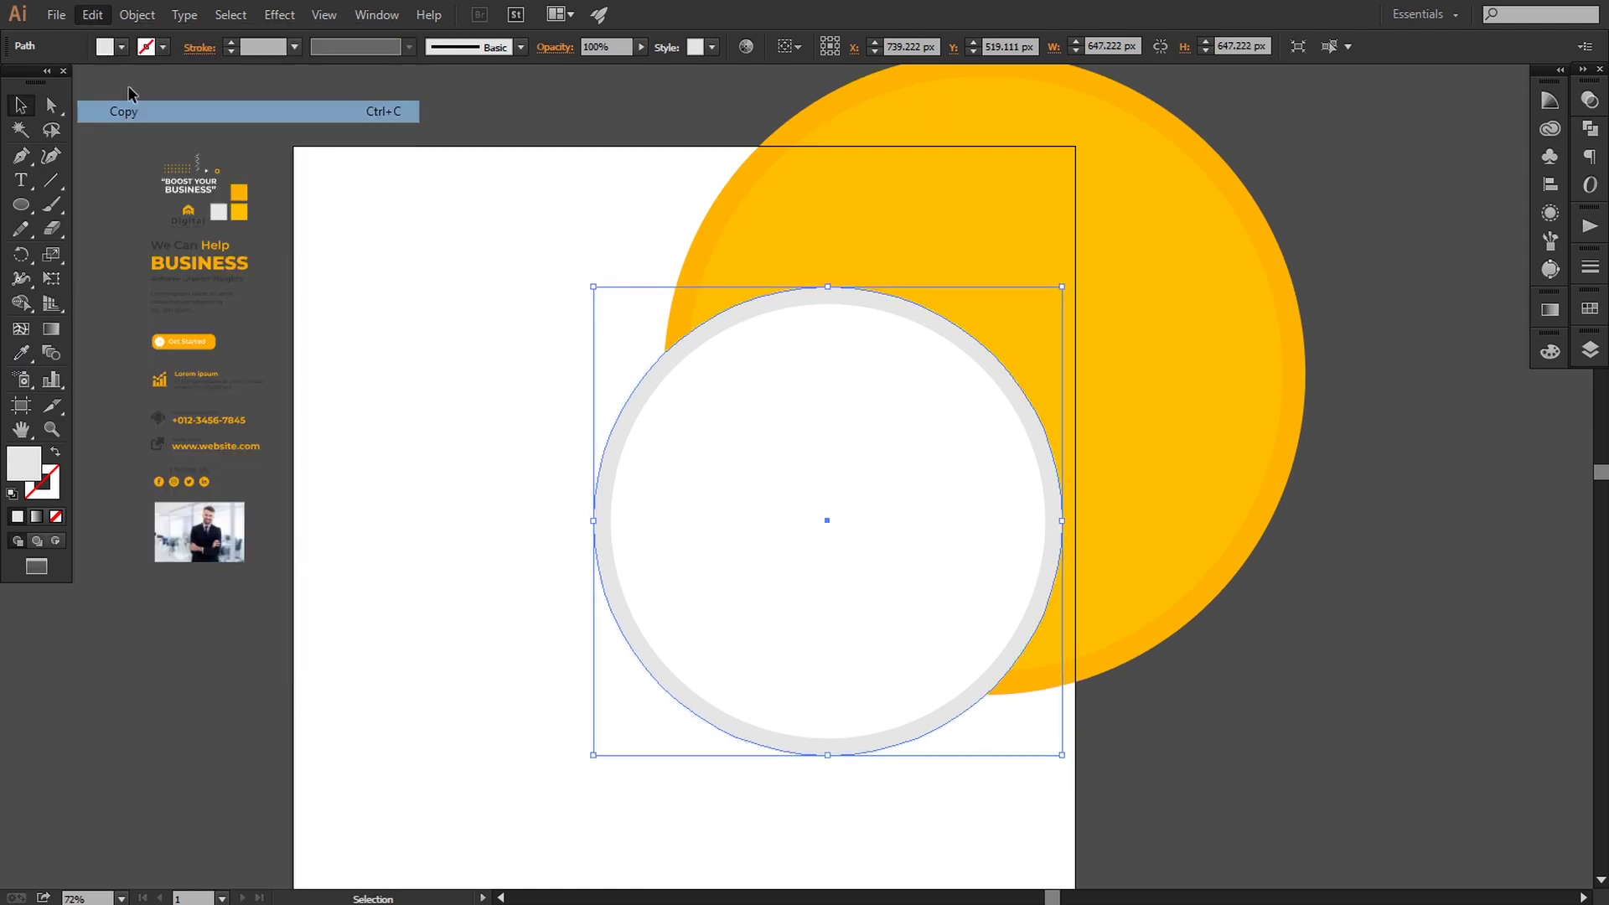
click(93, 15)
click(147, 177)
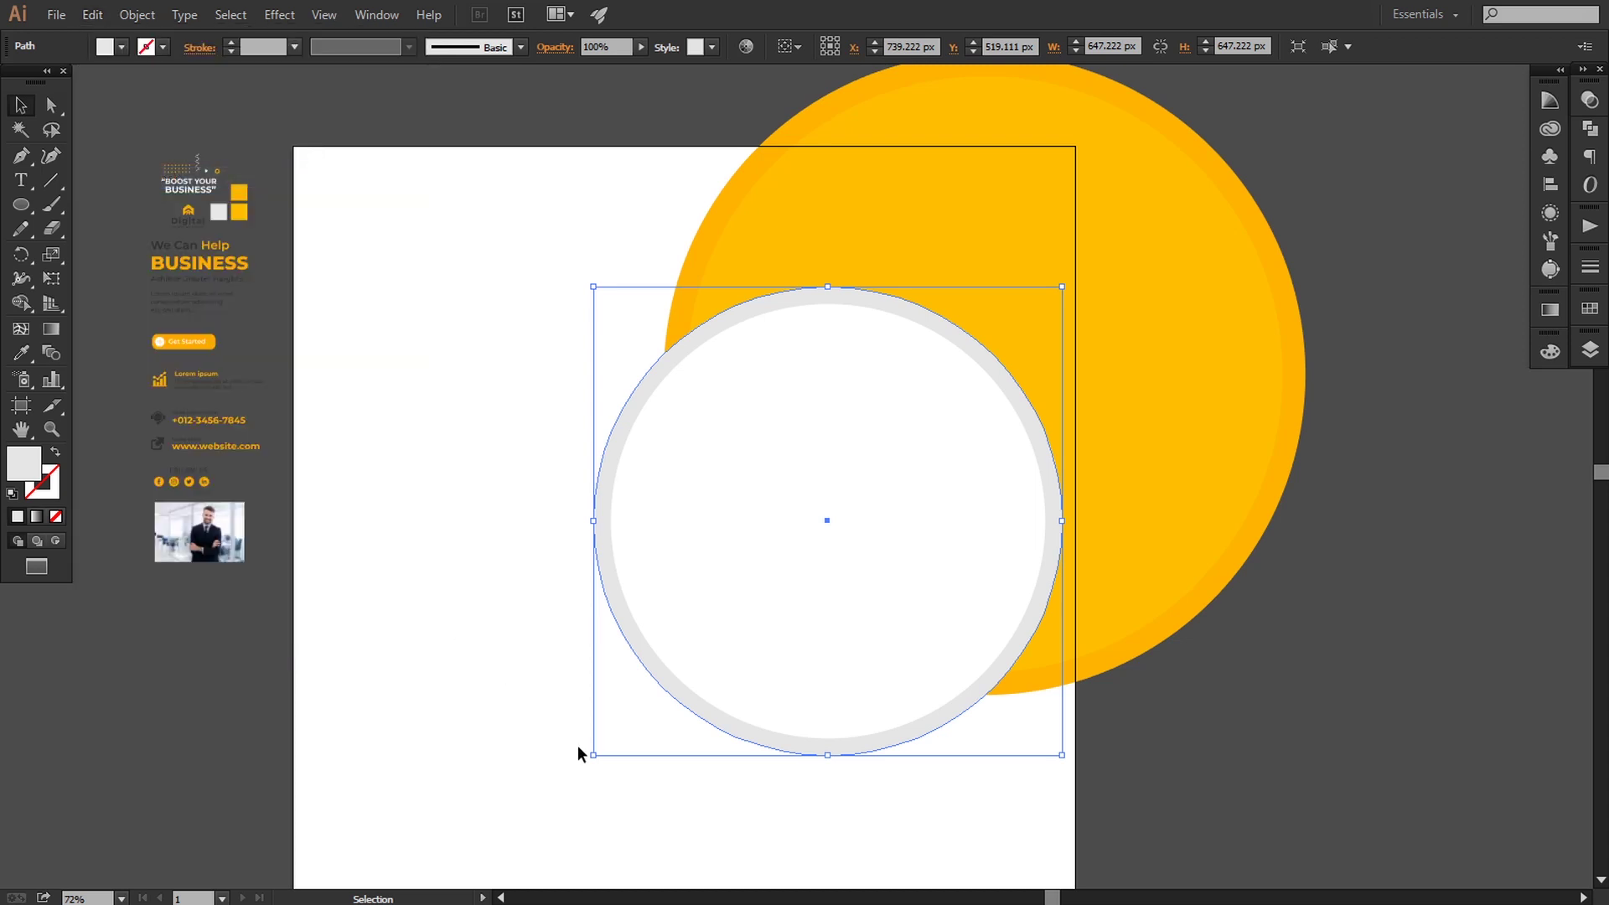
drag(589, 754, 558, 772)
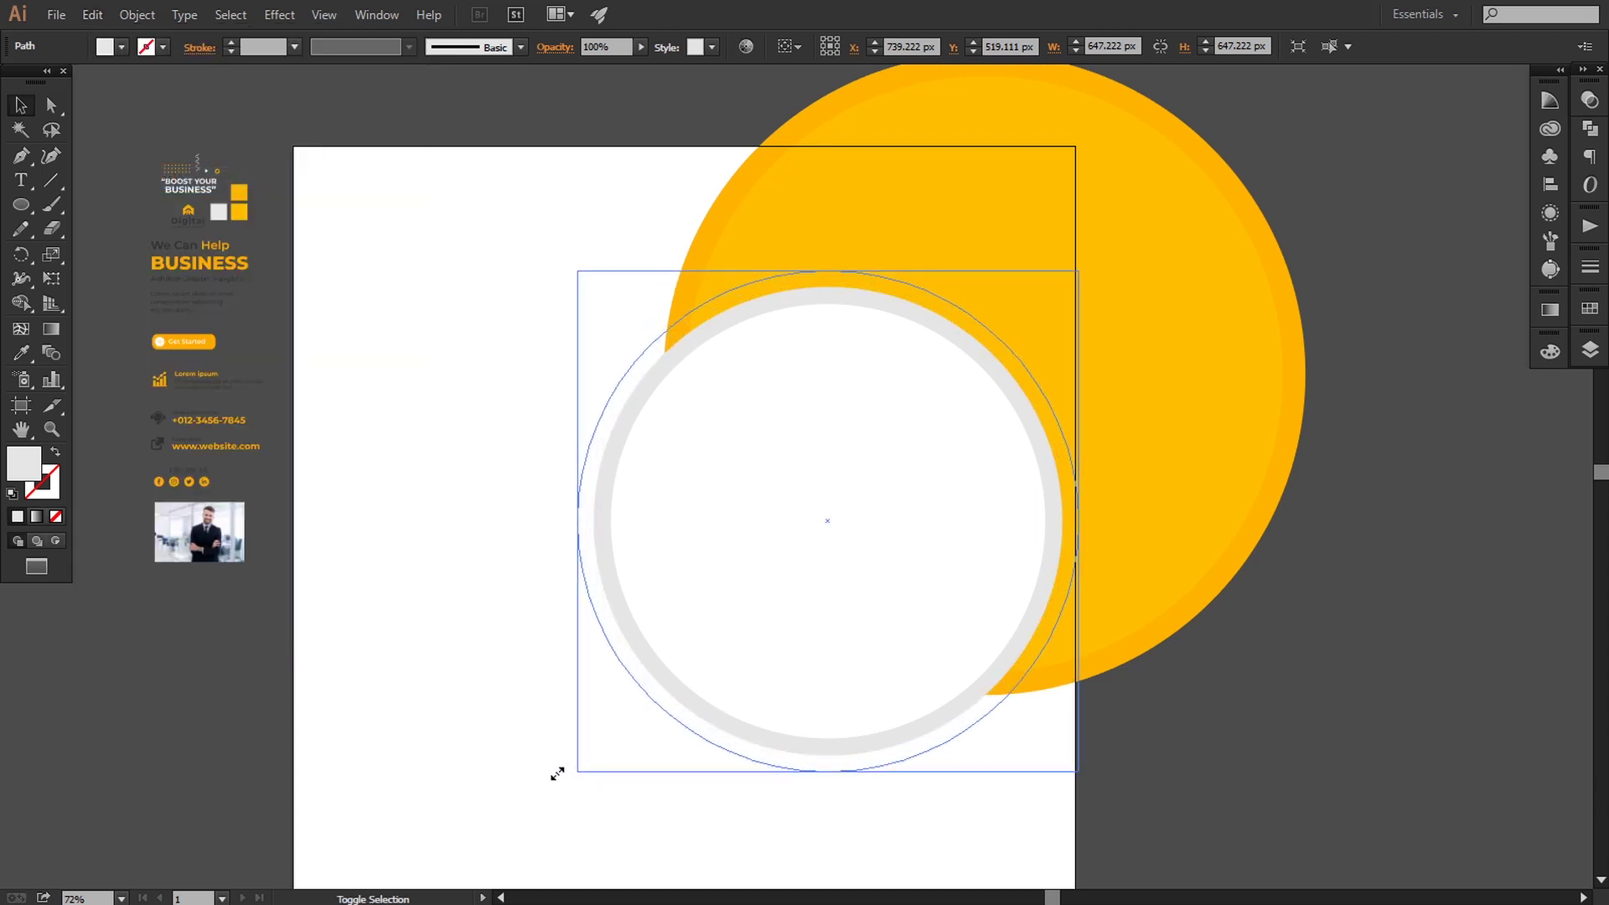
drag(557, 771, 553, 770)
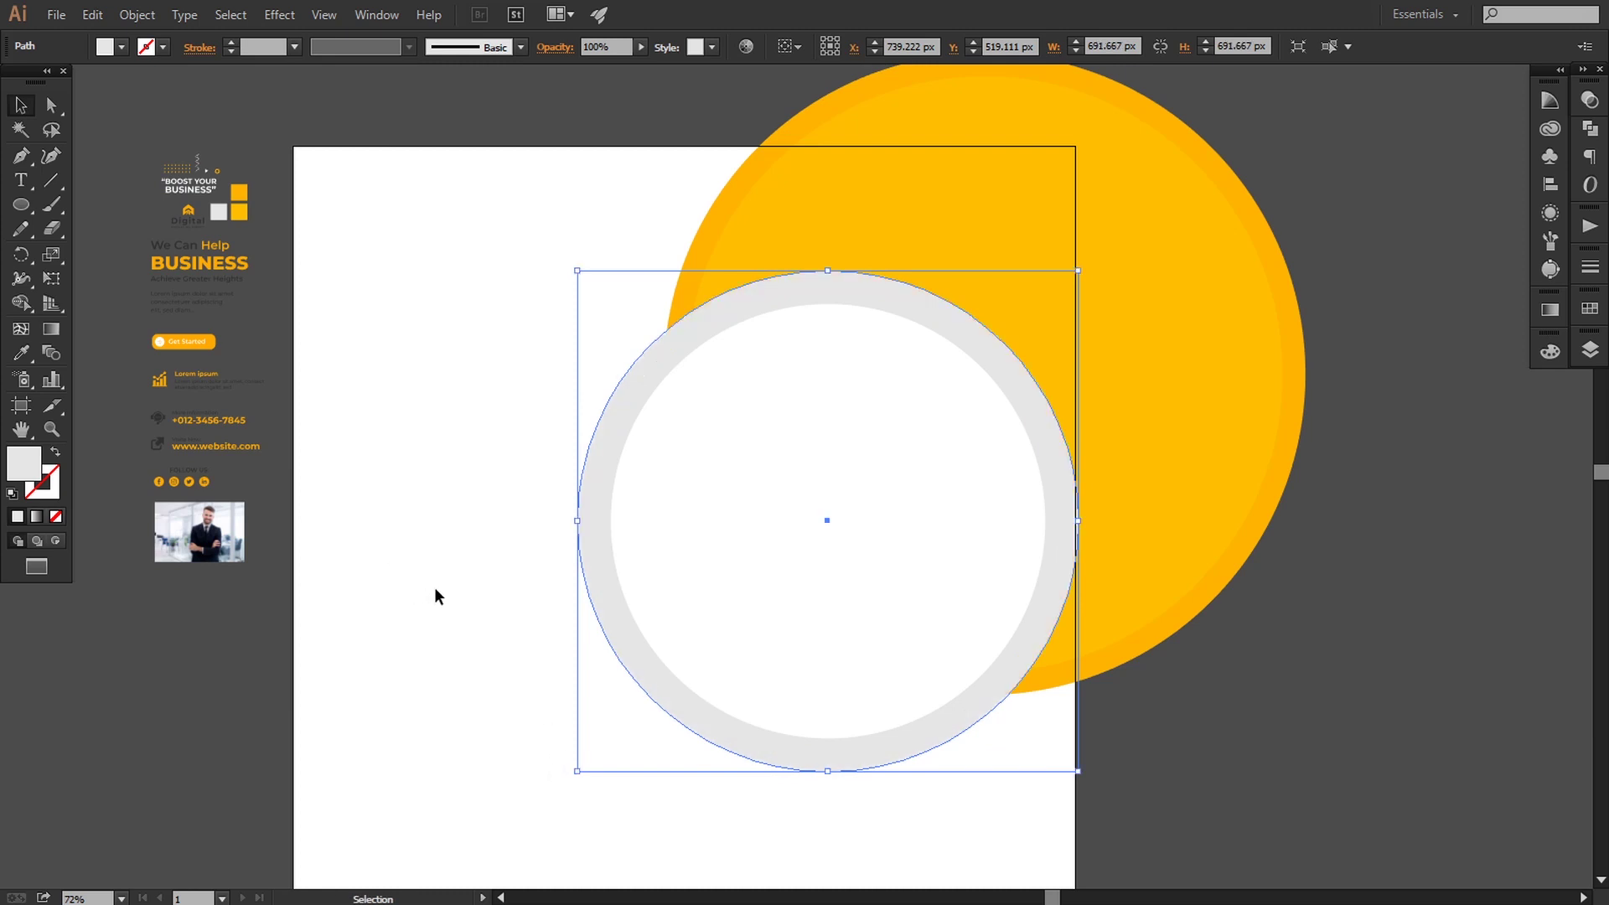
Step: Set the smaller front grey circle's blending mode to Multiply
click(605, 583)
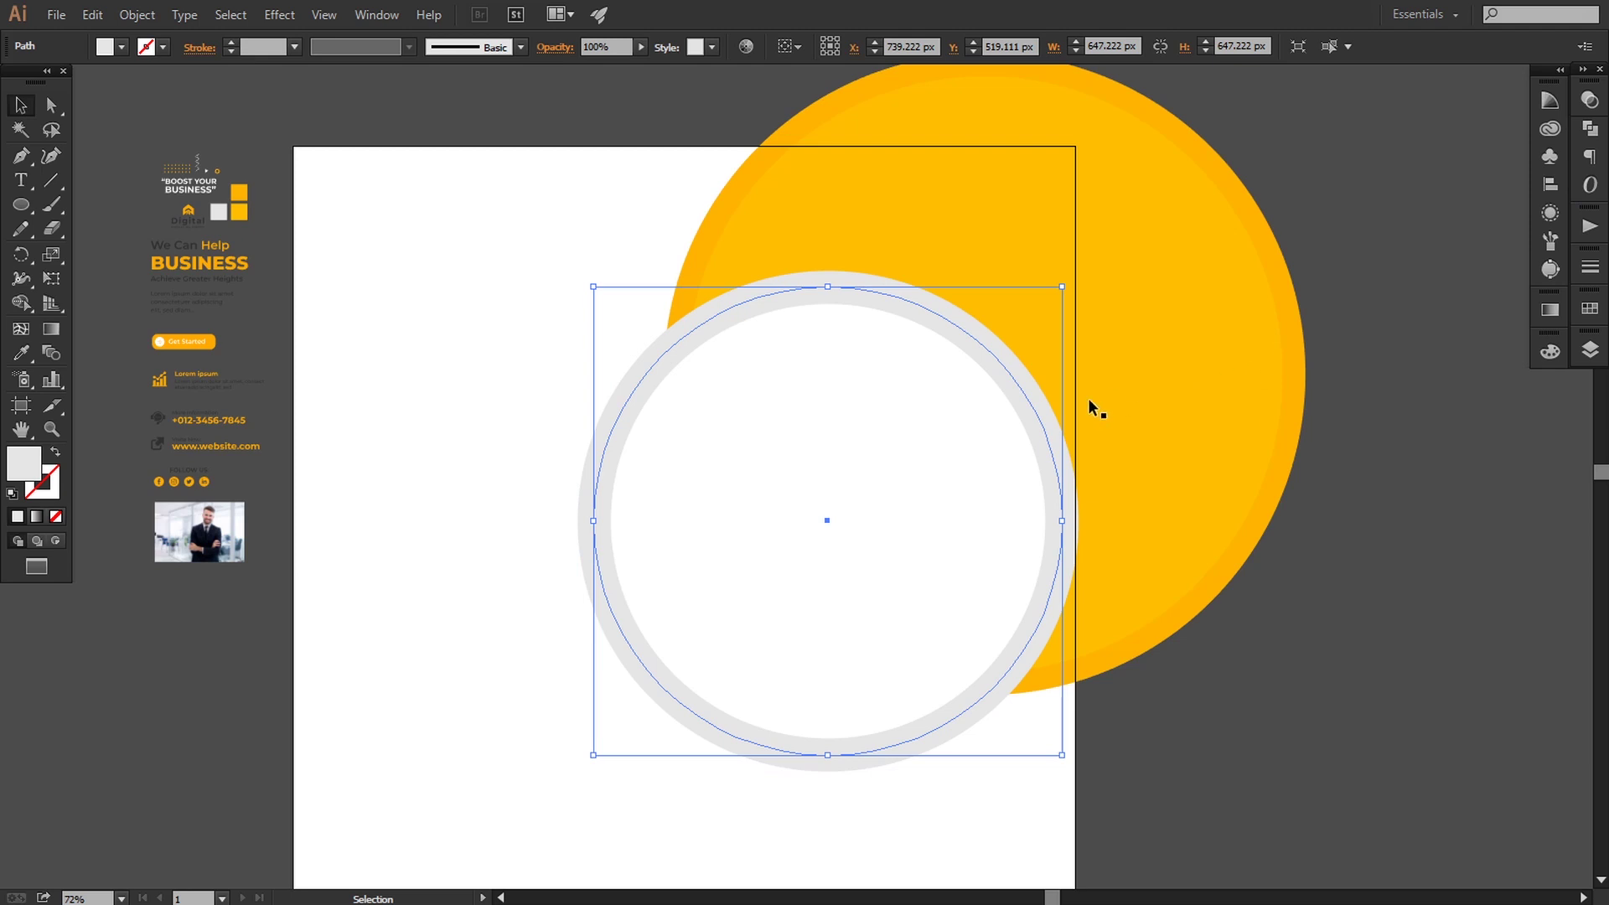
click(1589, 100)
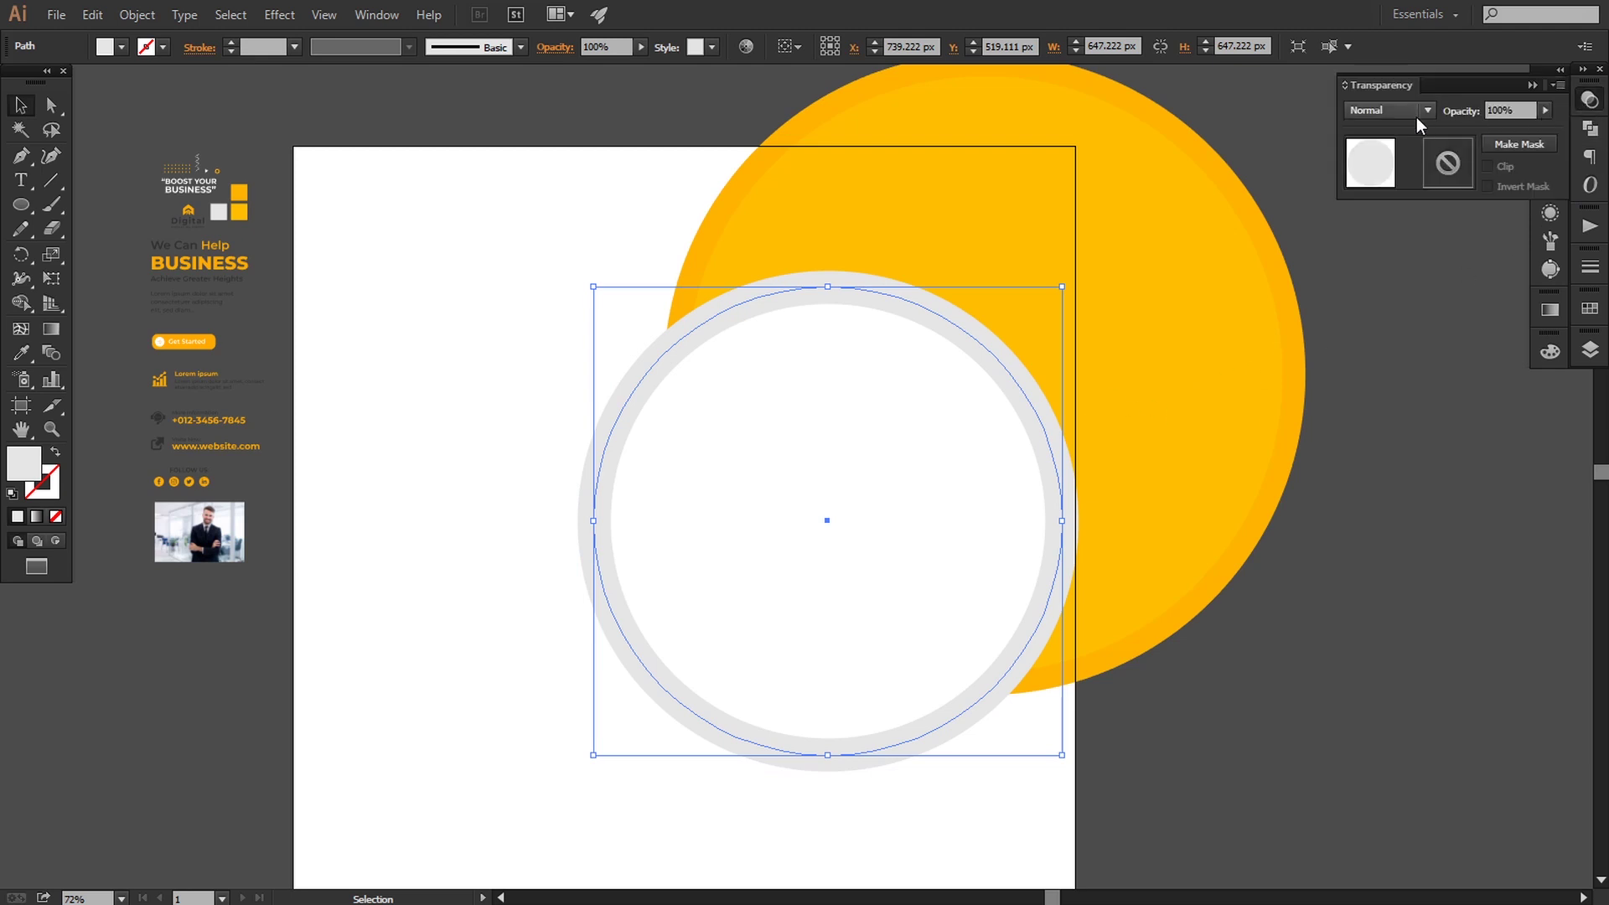
click(1370, 111)
click(1389, 183)
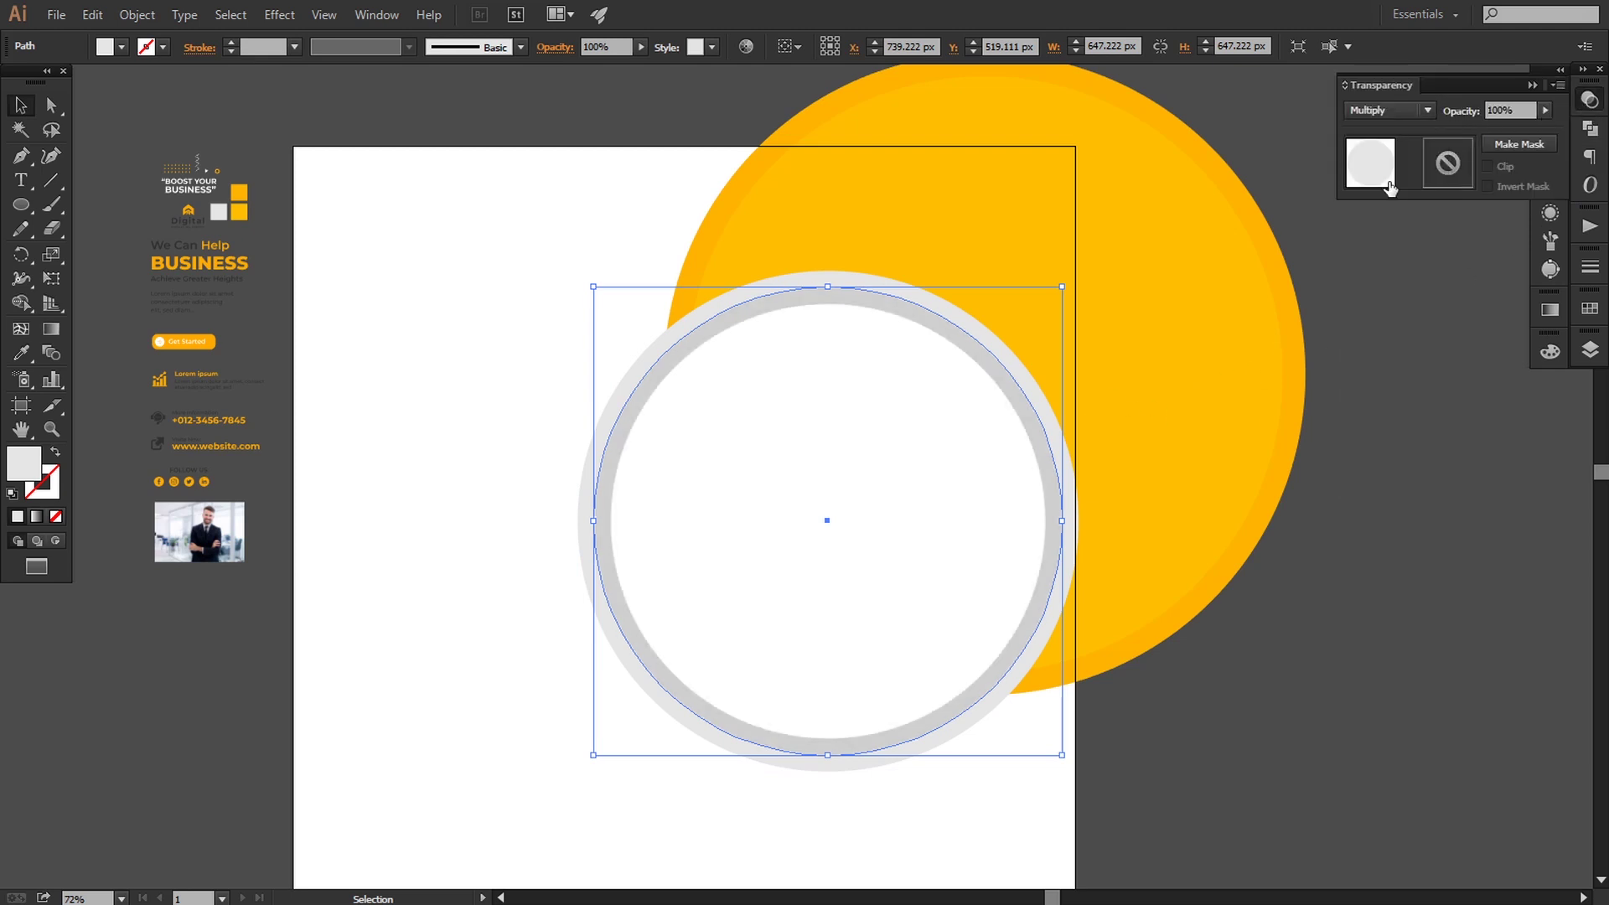
click(1430, 378)
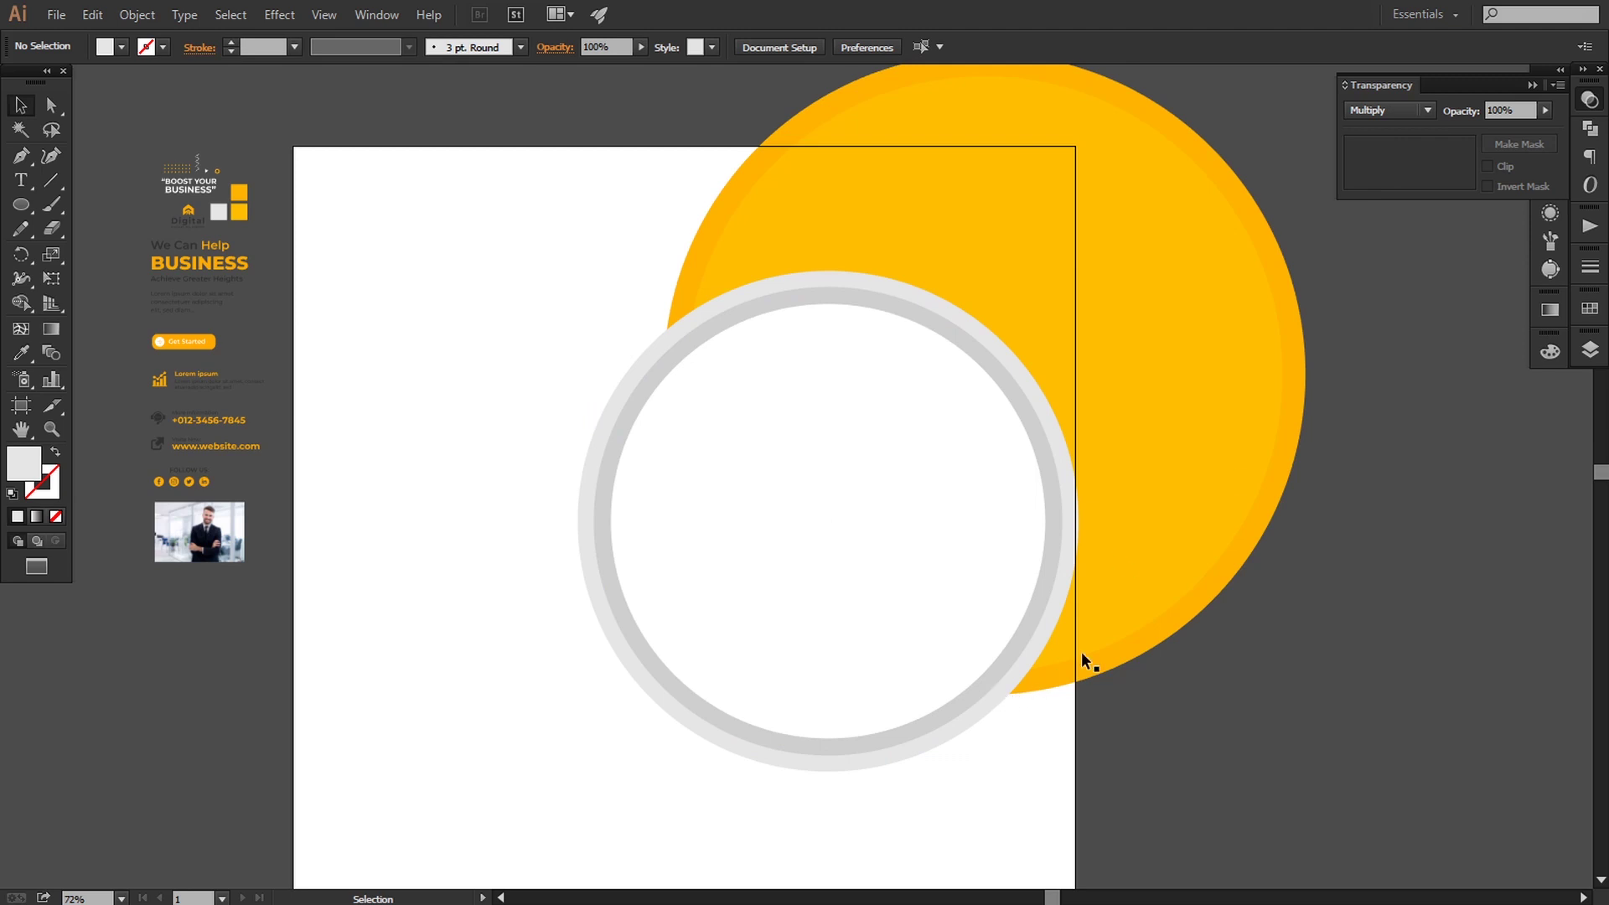
click(1137, 575)
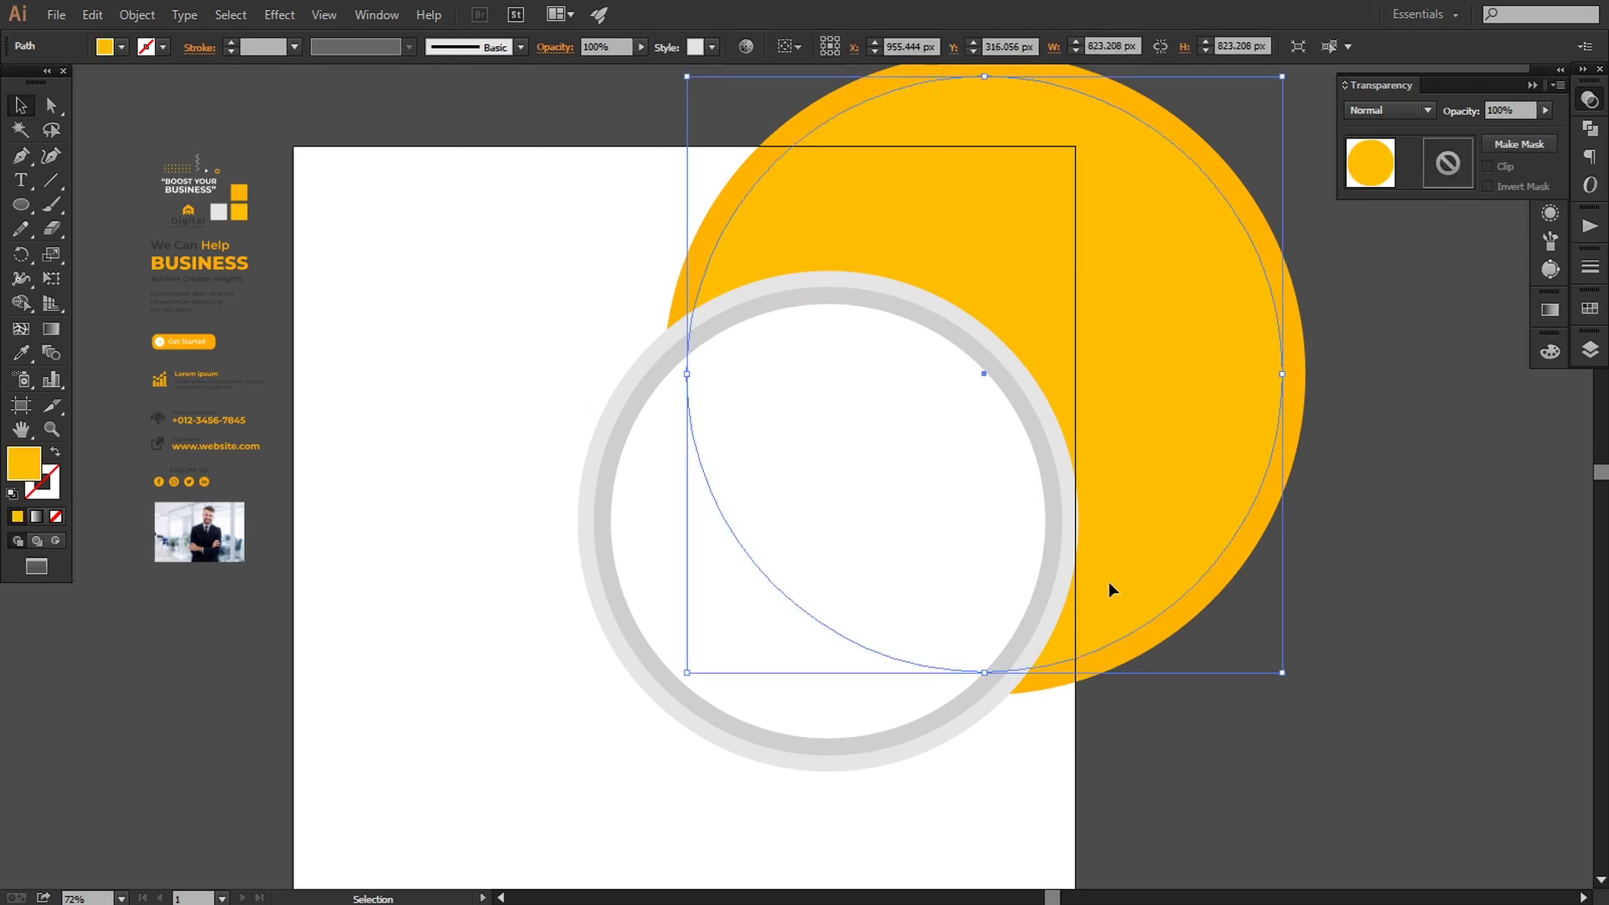
Step: Paste a slightly enlarged copy of the yellow circle in front
key(ctrl+z)
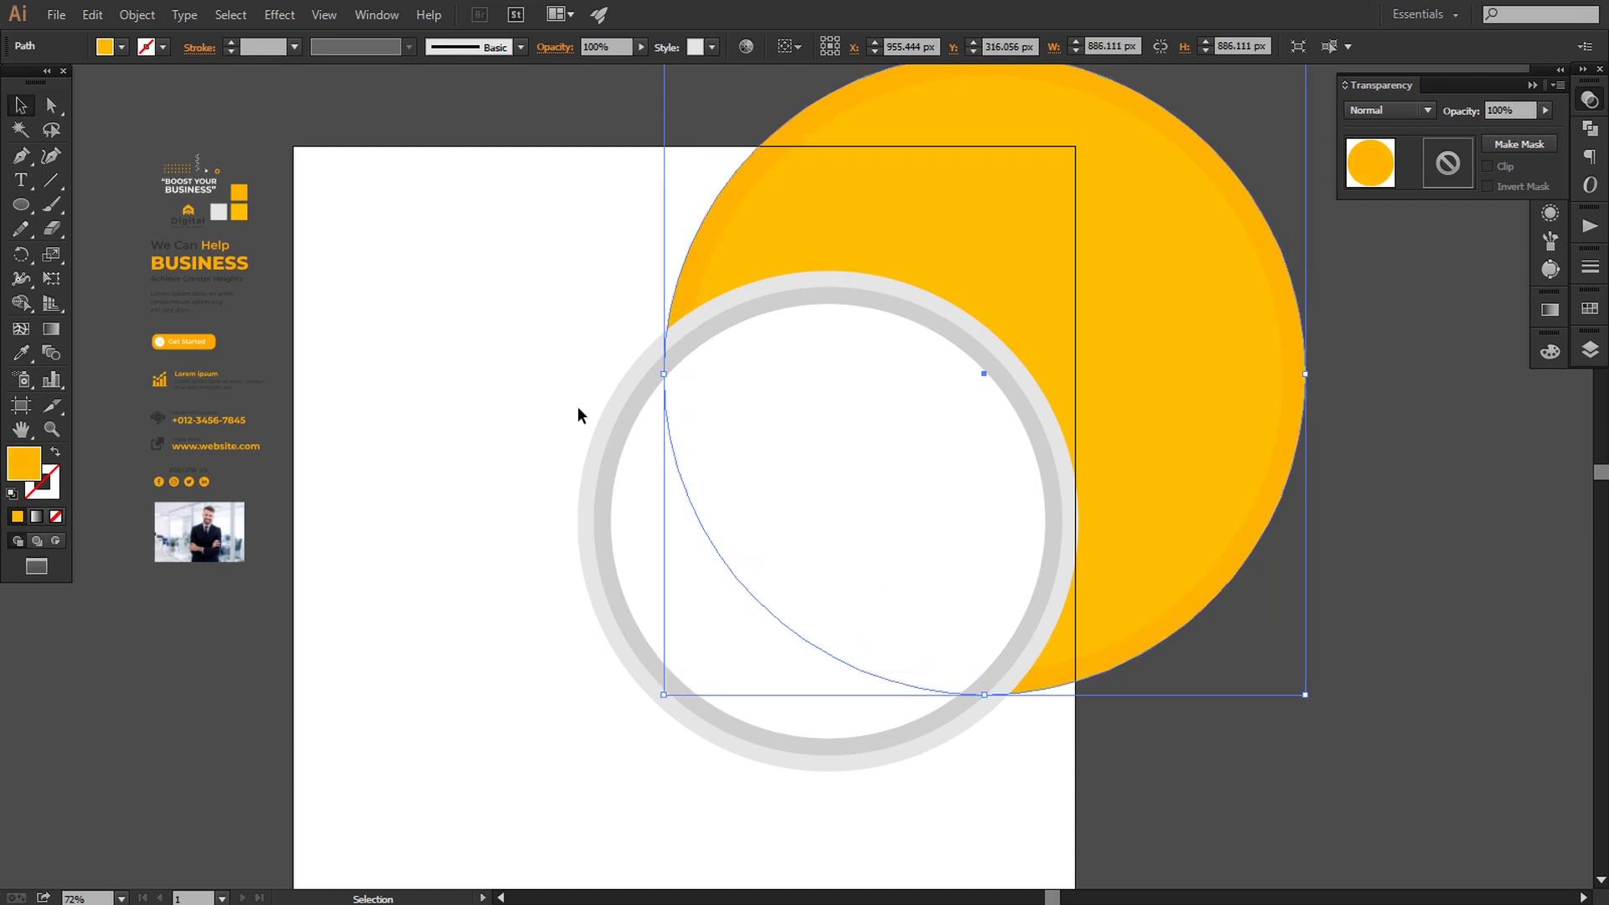
click(90, 18)
click(134, 111)
click(96, 17)
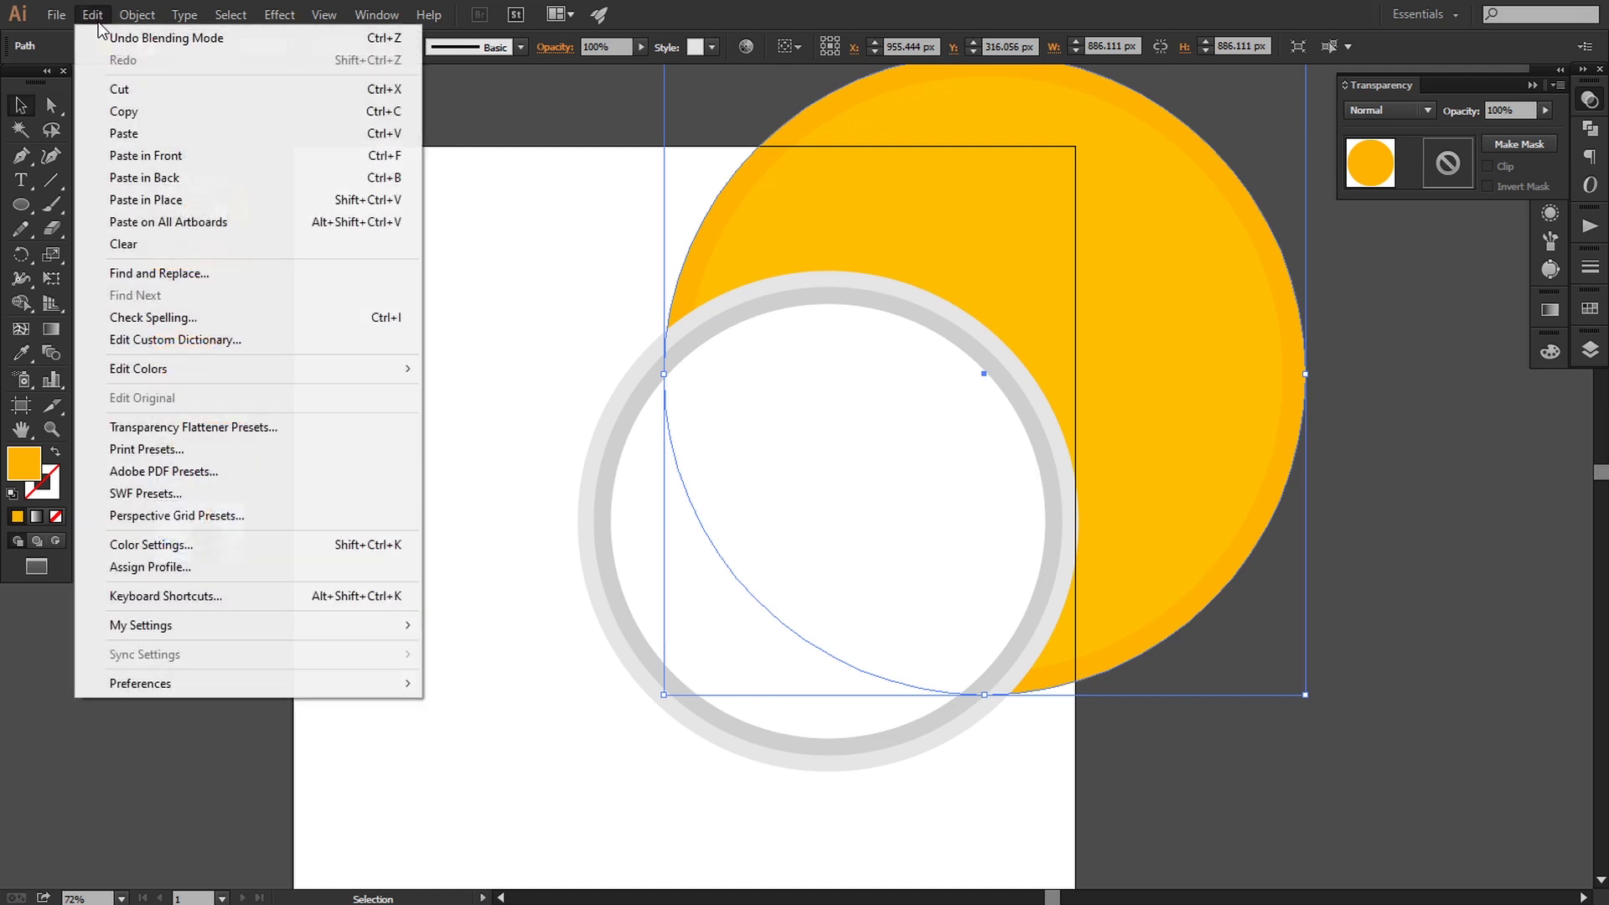
click(156, 157)
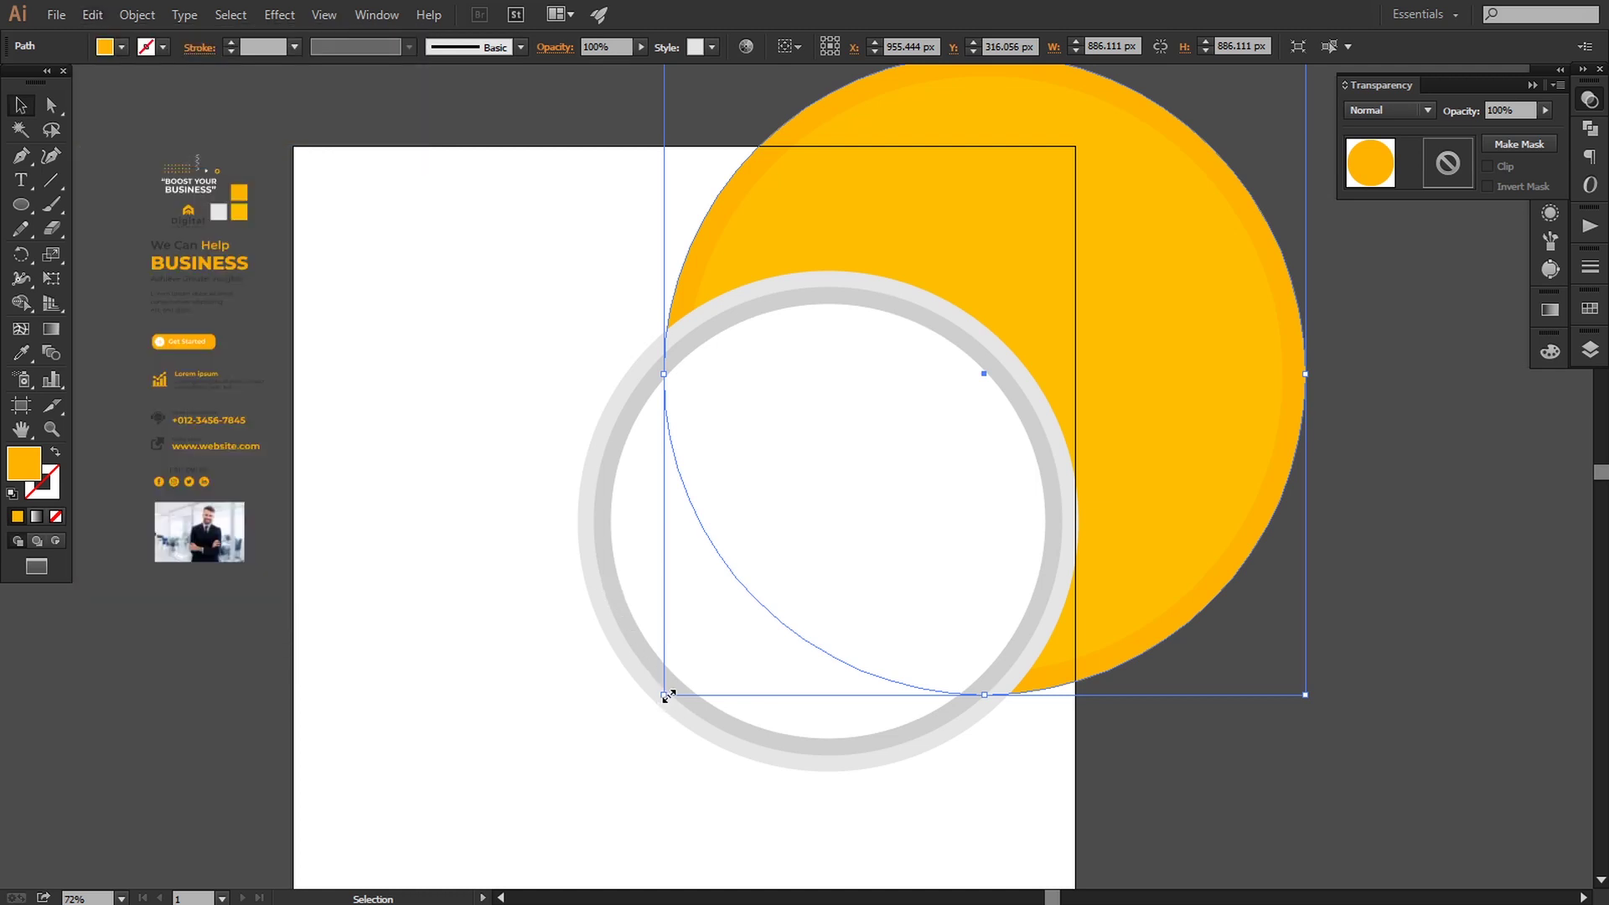
key(shift)
key(ctrl+shift+b)
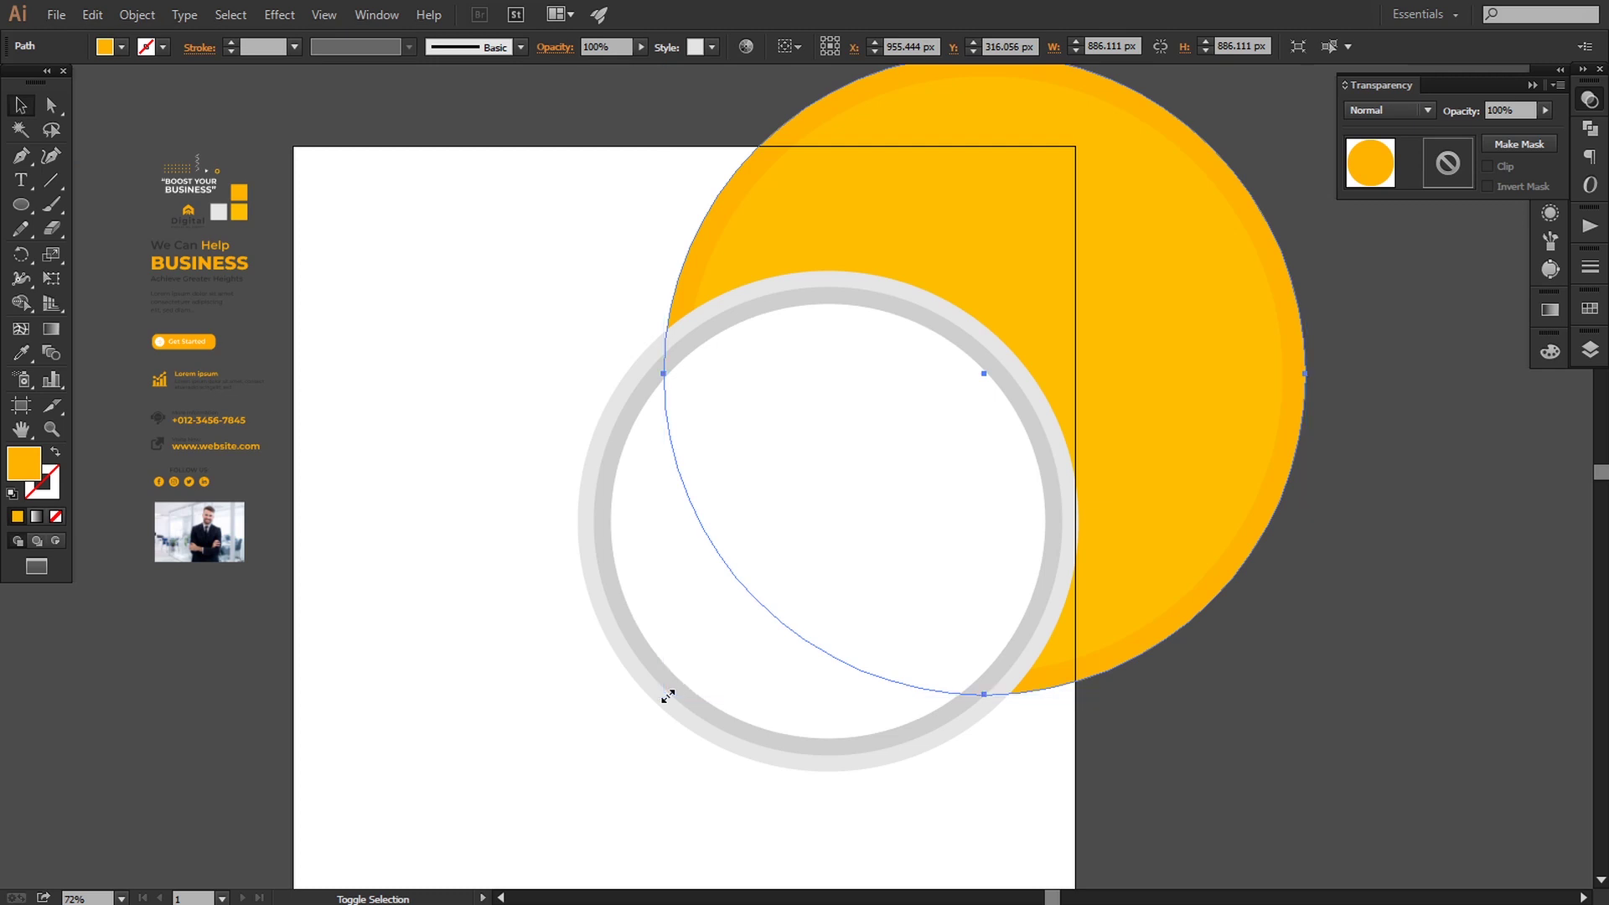
drag(667, 696, 639, 707)
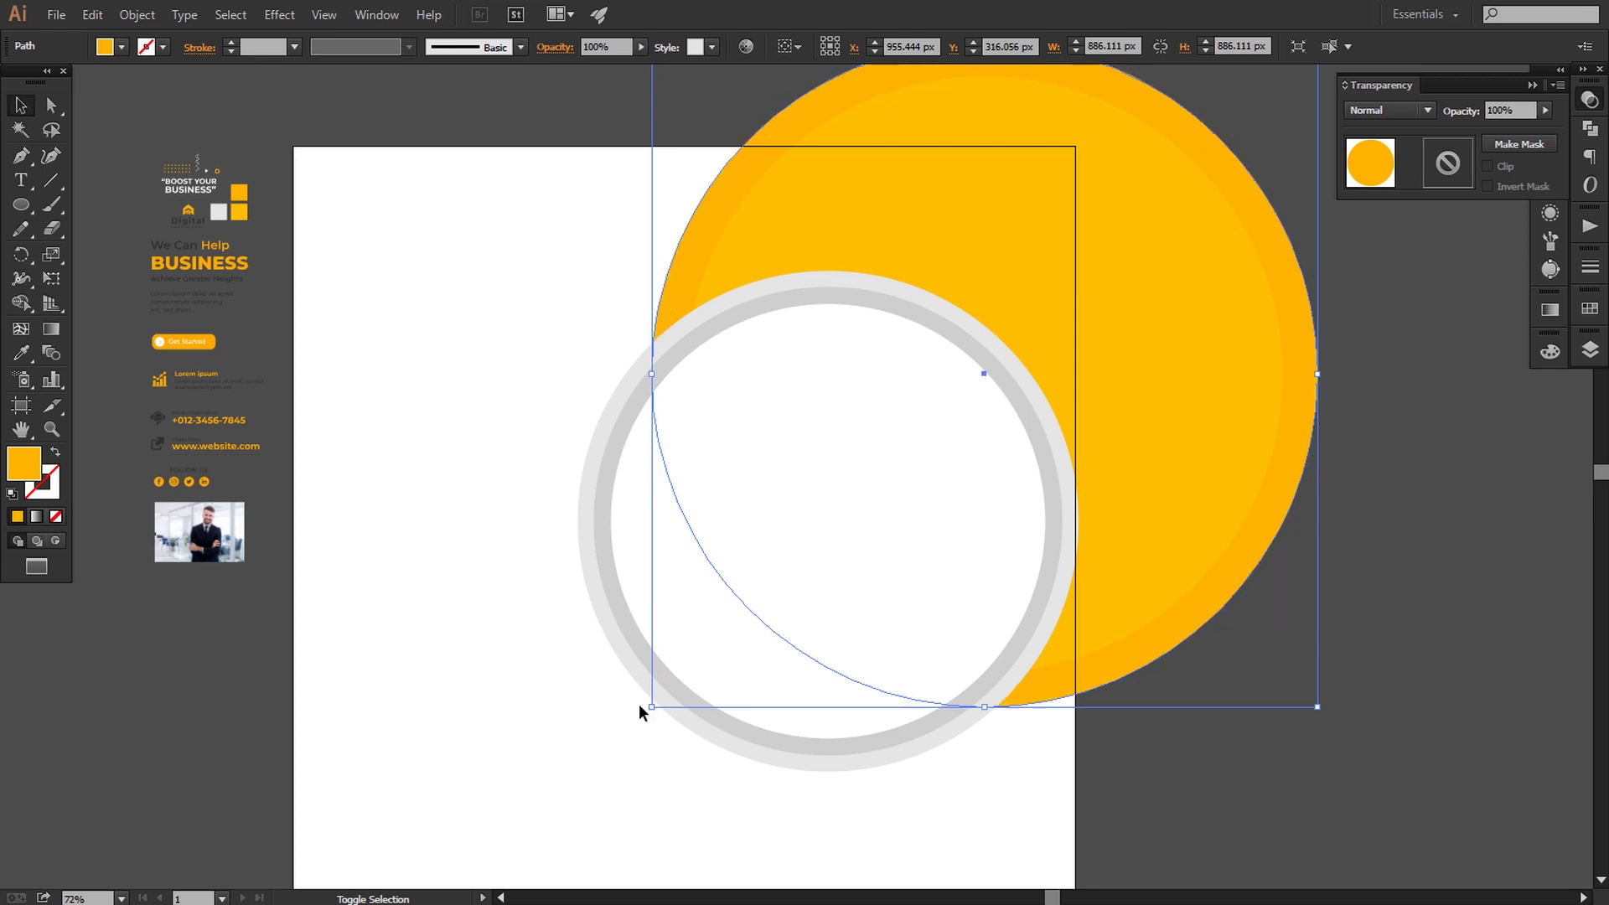
Step: Subtract the yellow circle copy from the darker grey ring with Pathfinder Minus Front
click(711, 331)
shift+click(1152, 297)
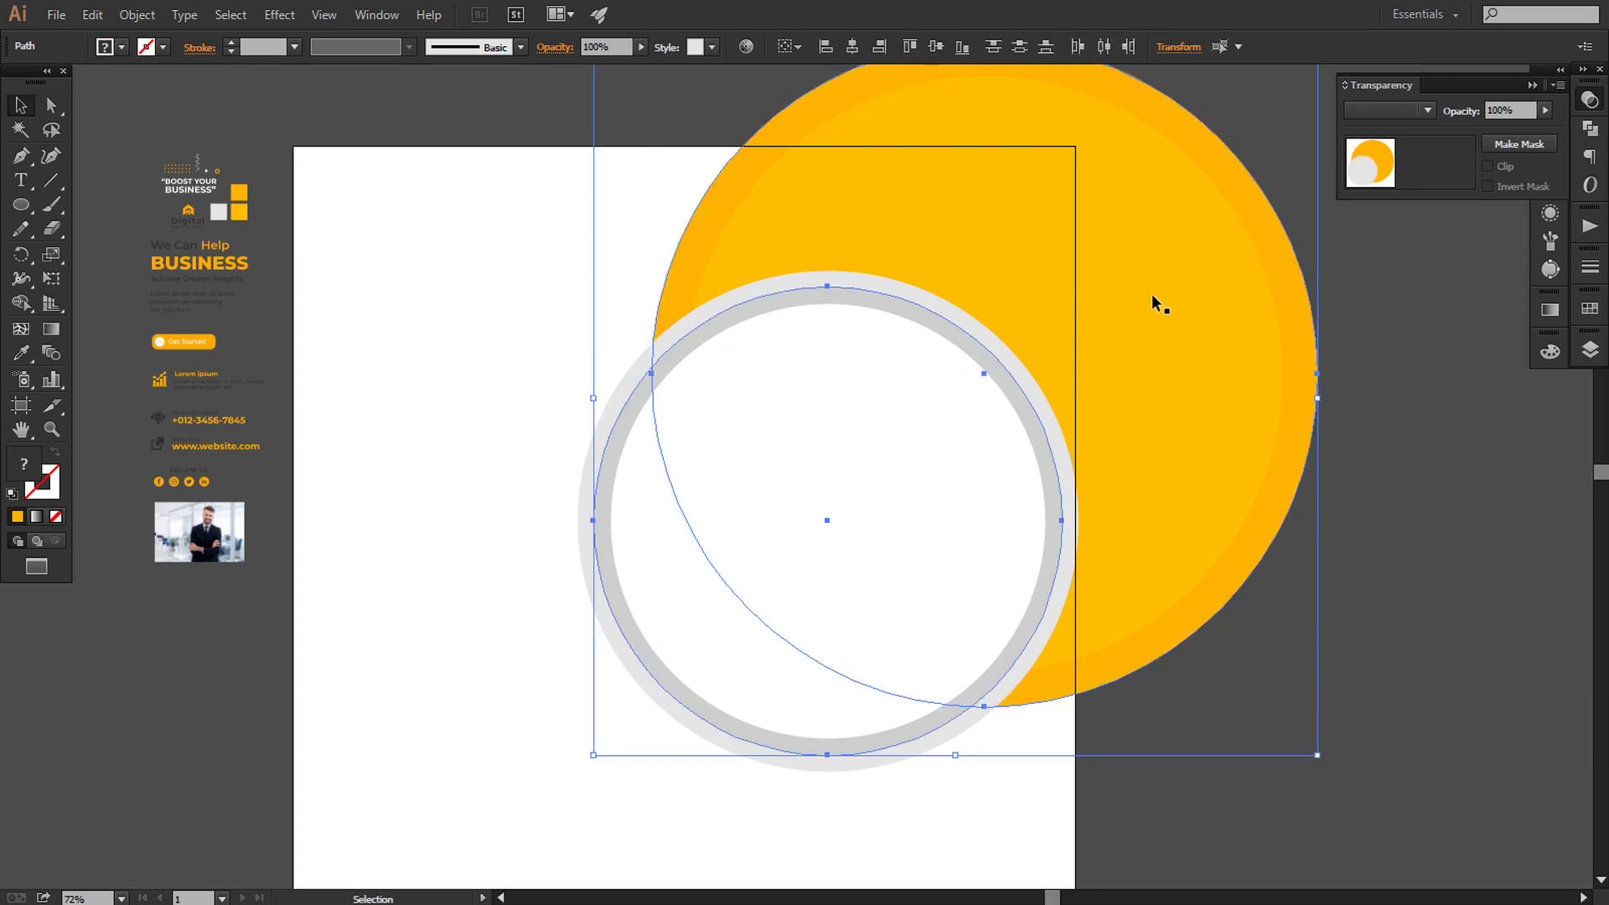
click(1106, 697)
right_click(1100, 693)
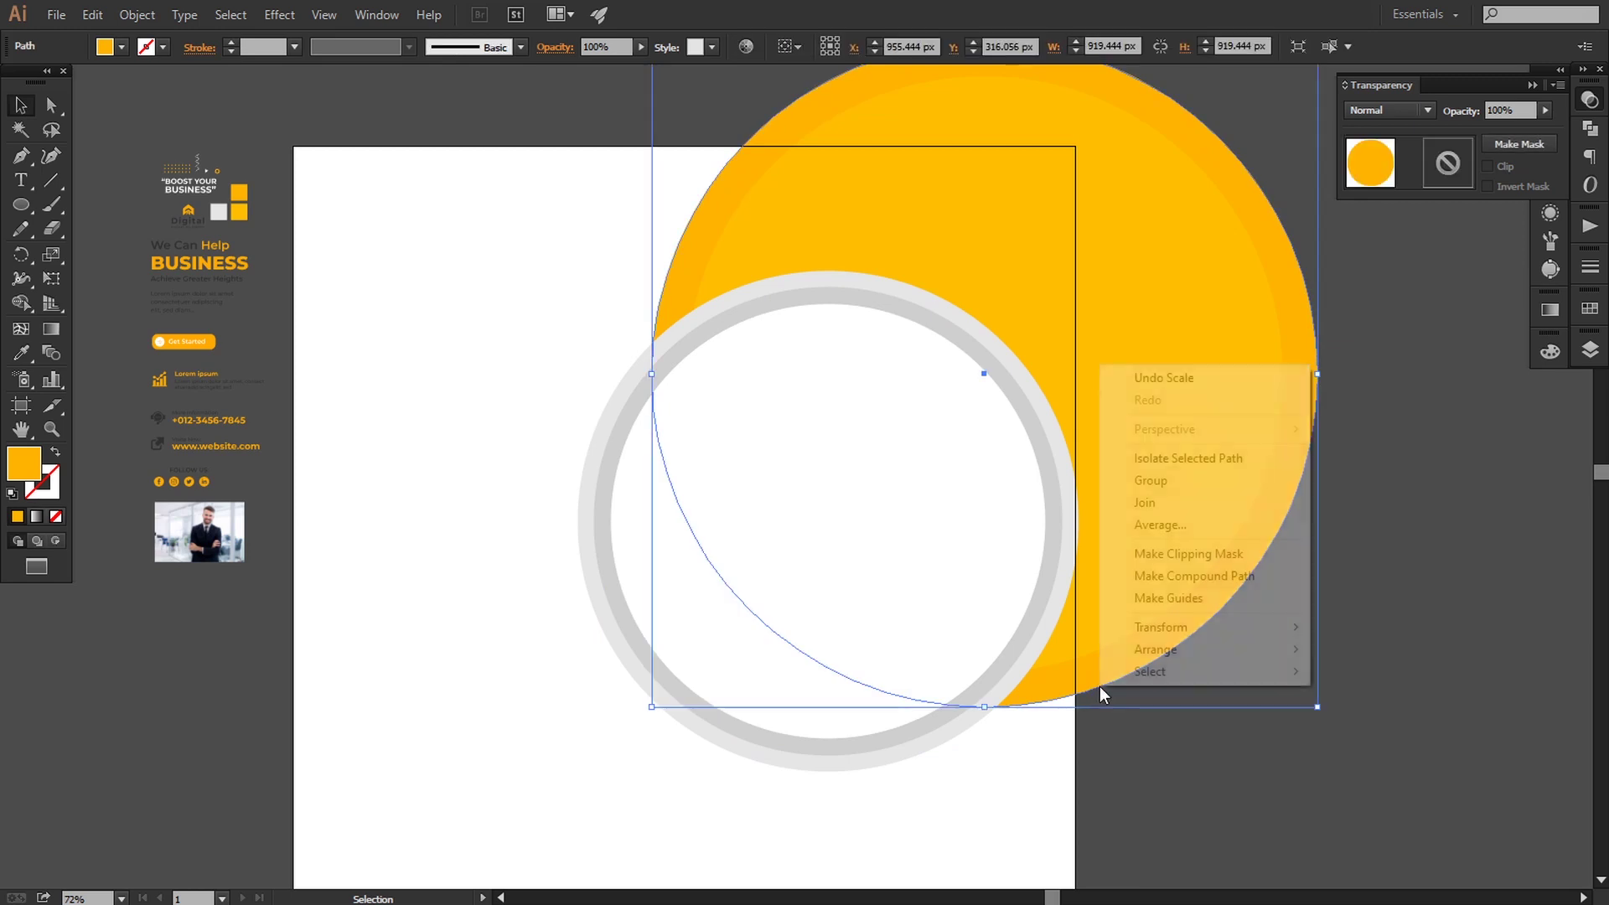
click(1357, 650)
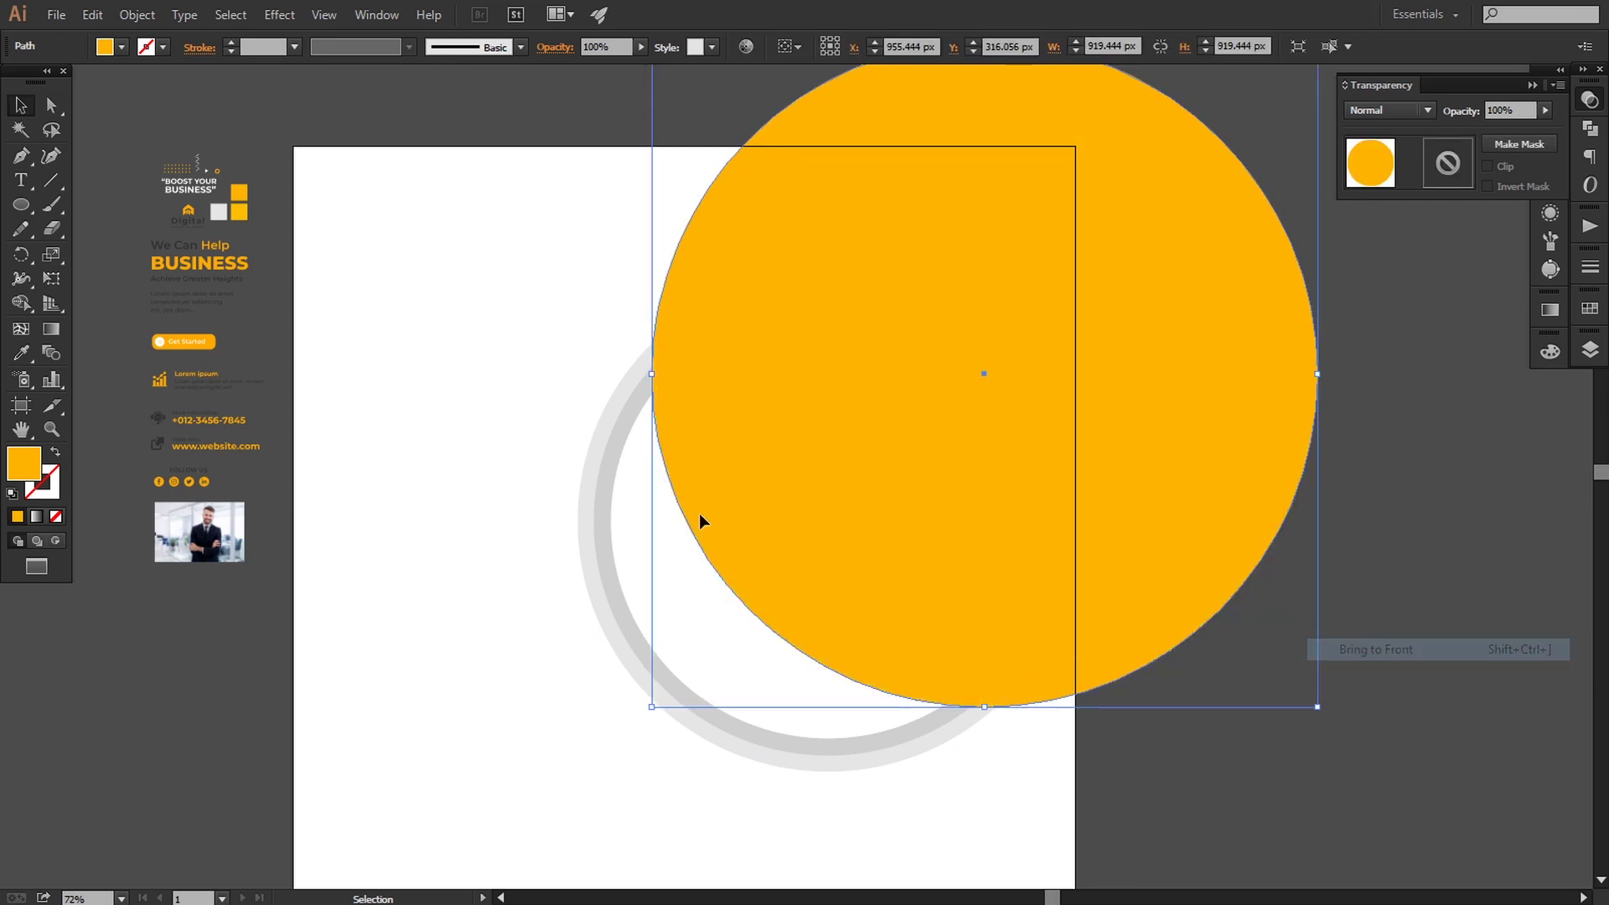
shift+click(636, 424)
click(1590, 127)
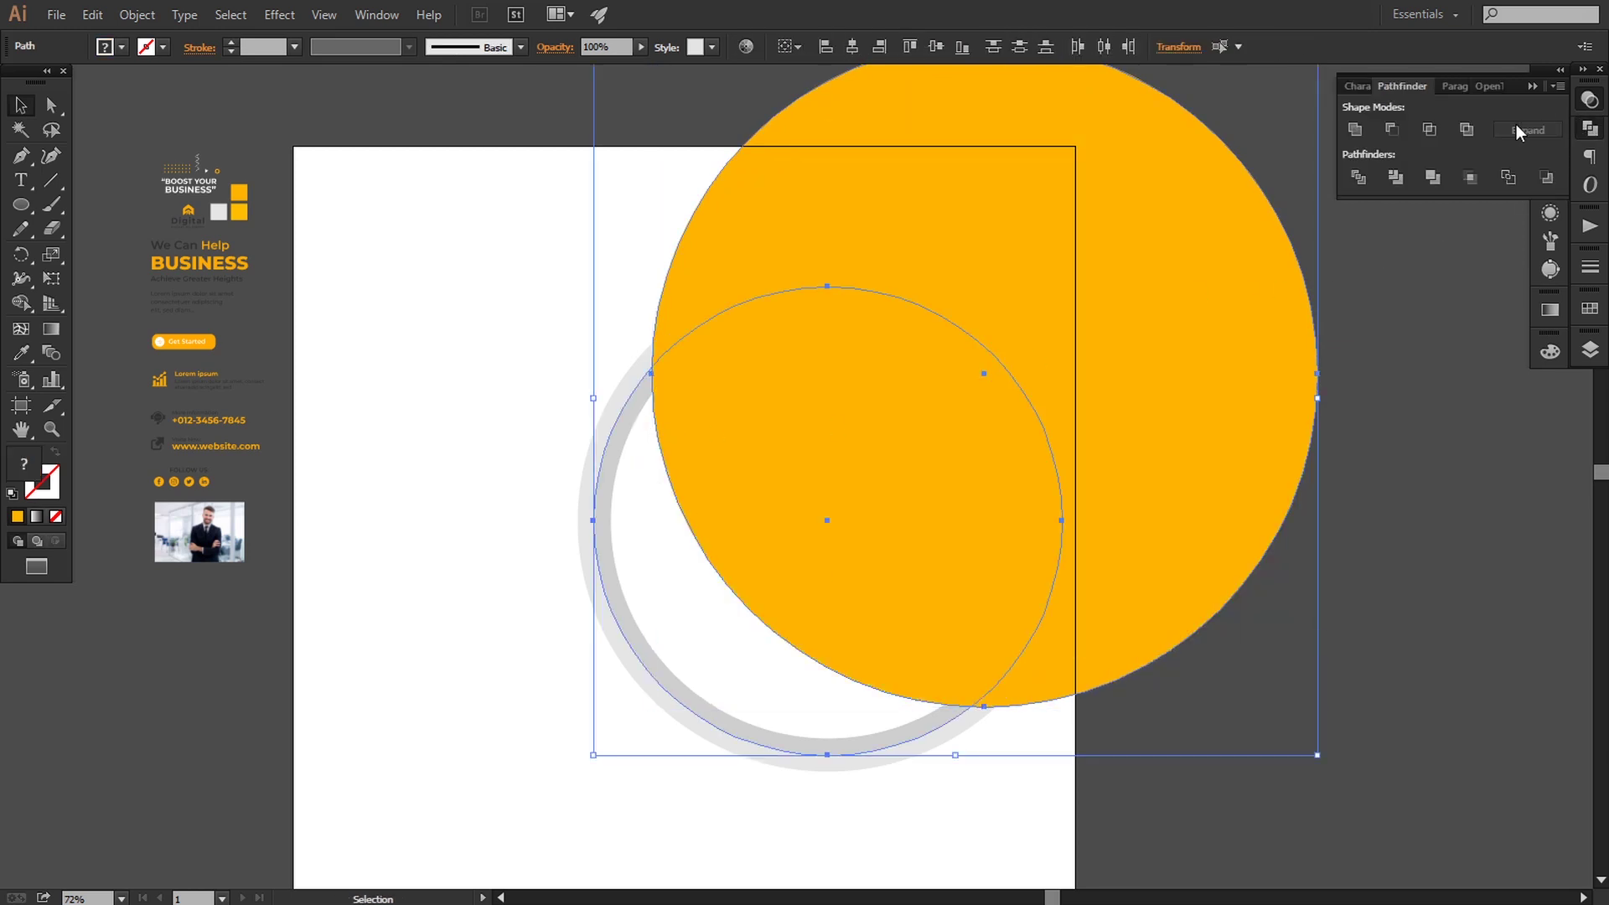
click(1385, 130)
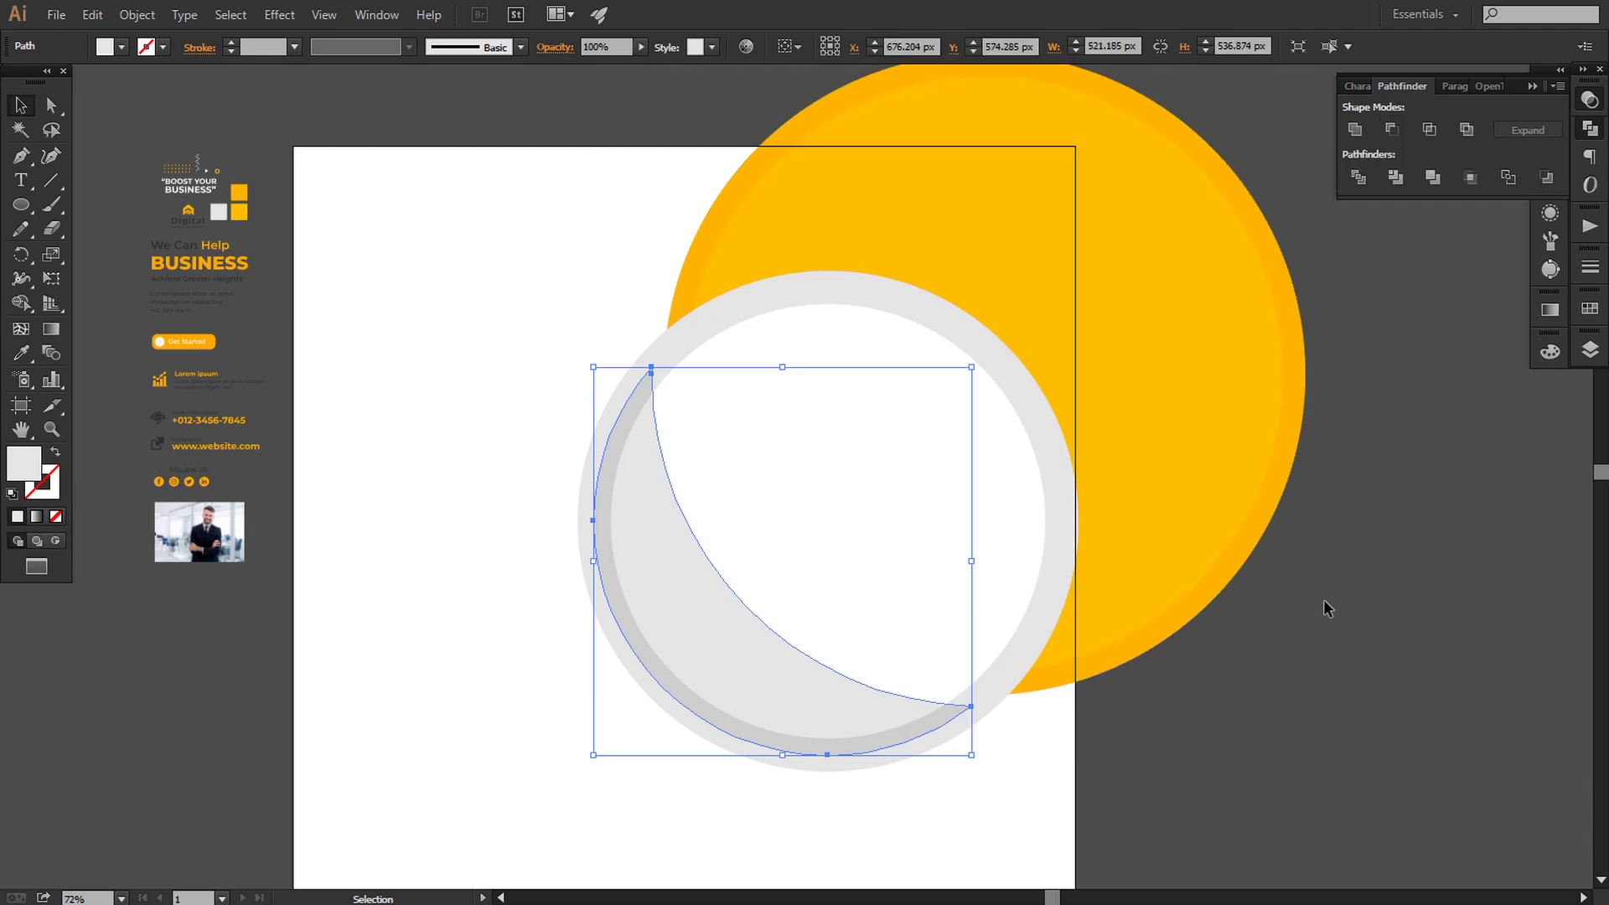
click(1290, 626)
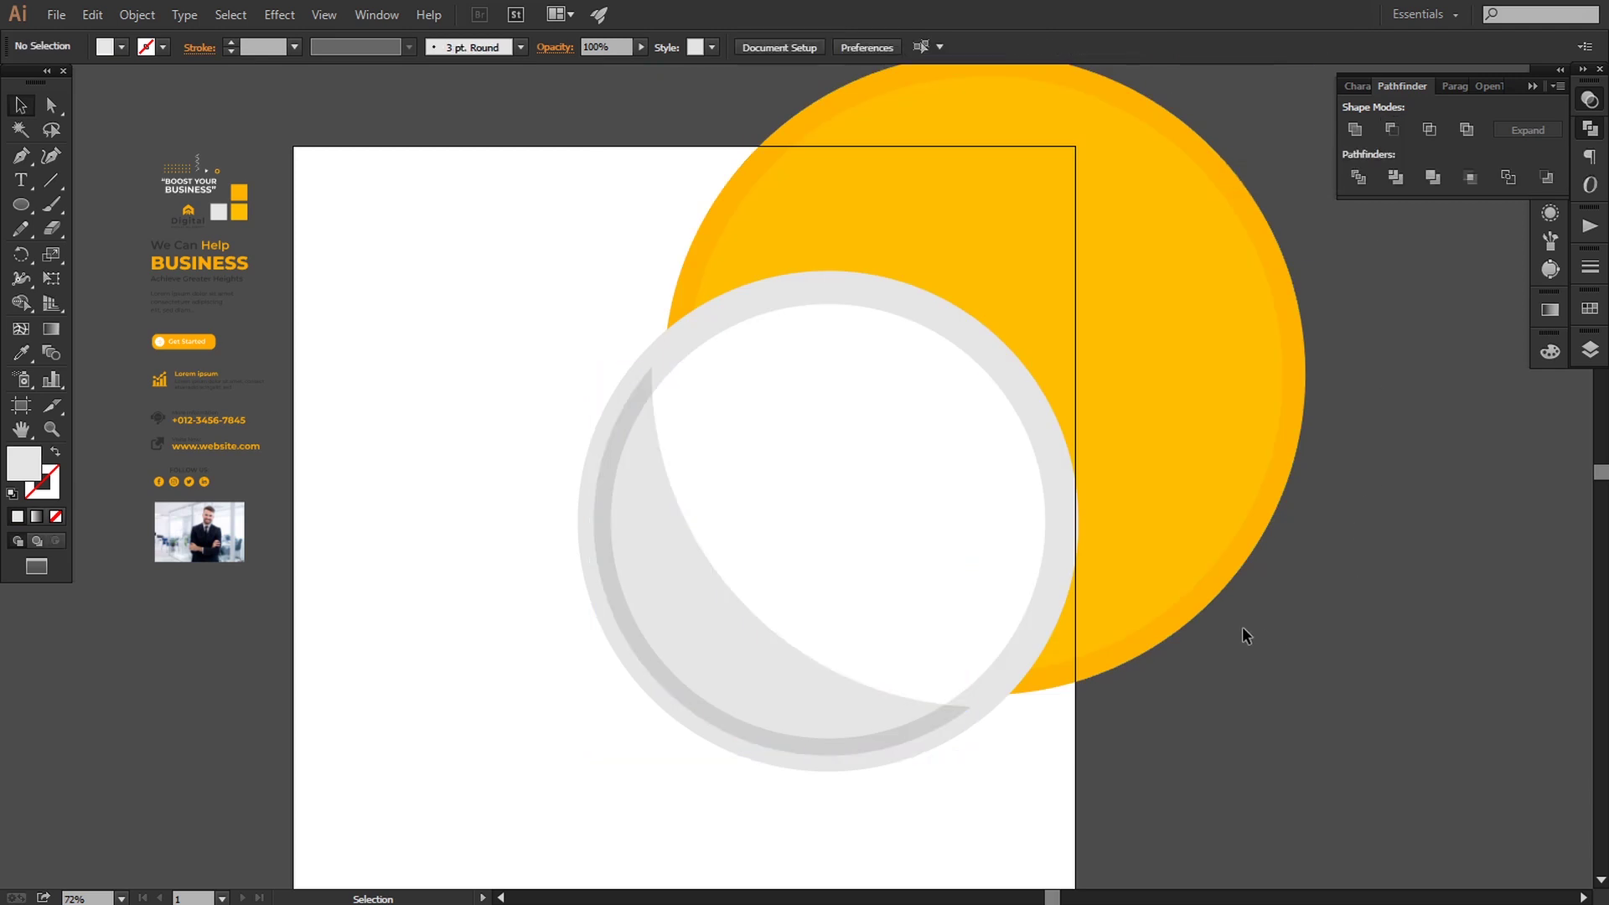
click(1176, 633)
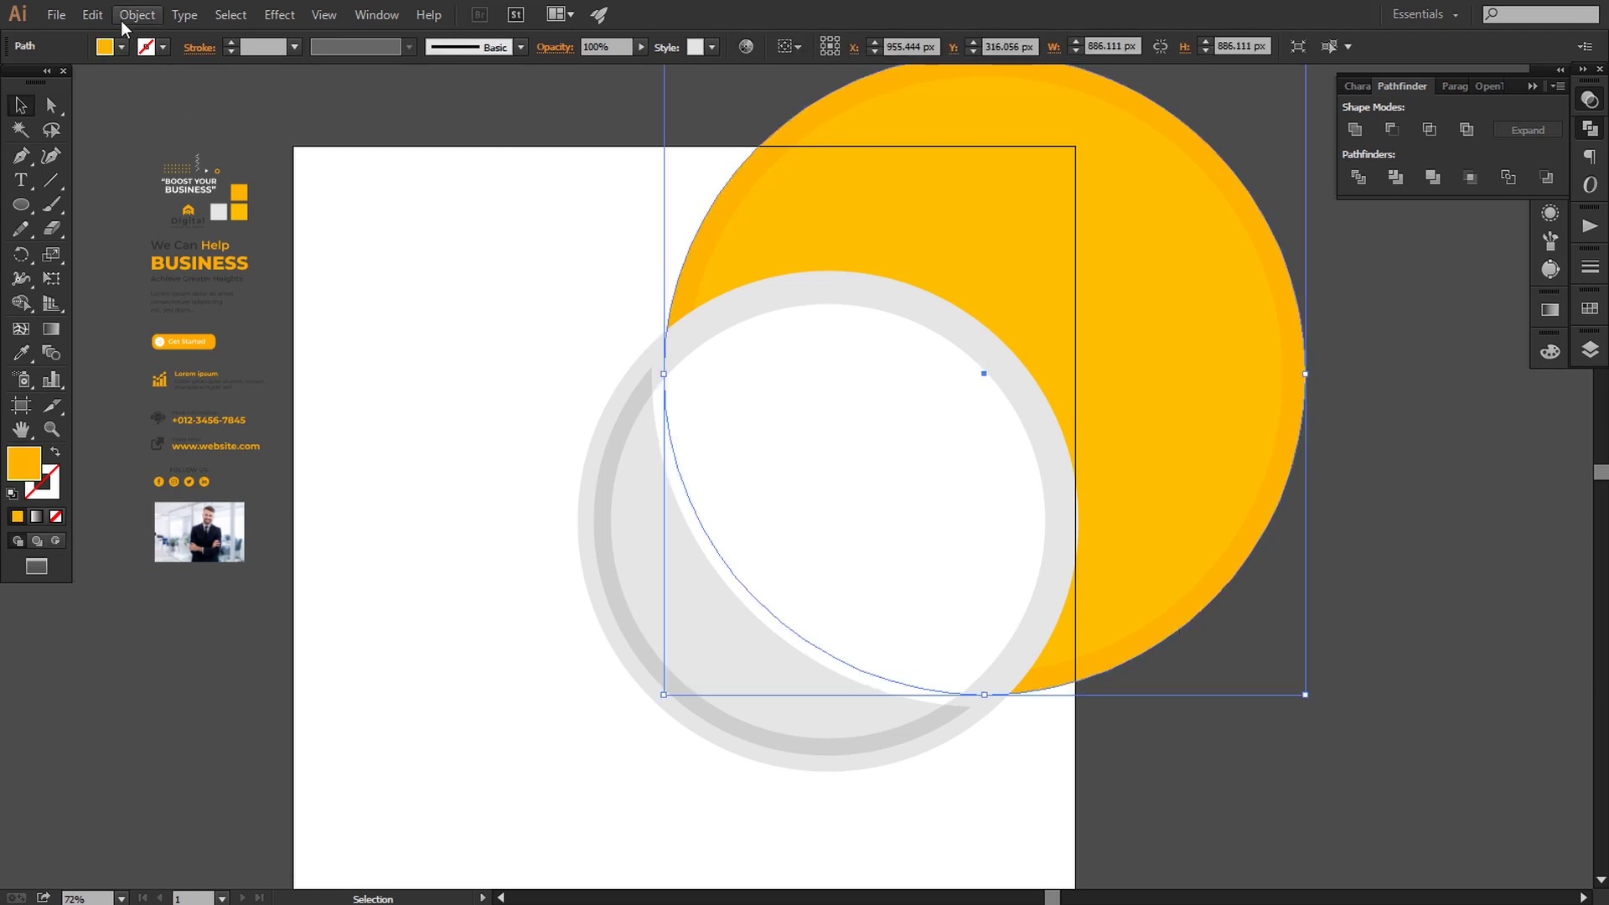
Step: Paste an enlarged copy of the yellow circle in front of the grey circles
click(92, 14)
click(123, 111)
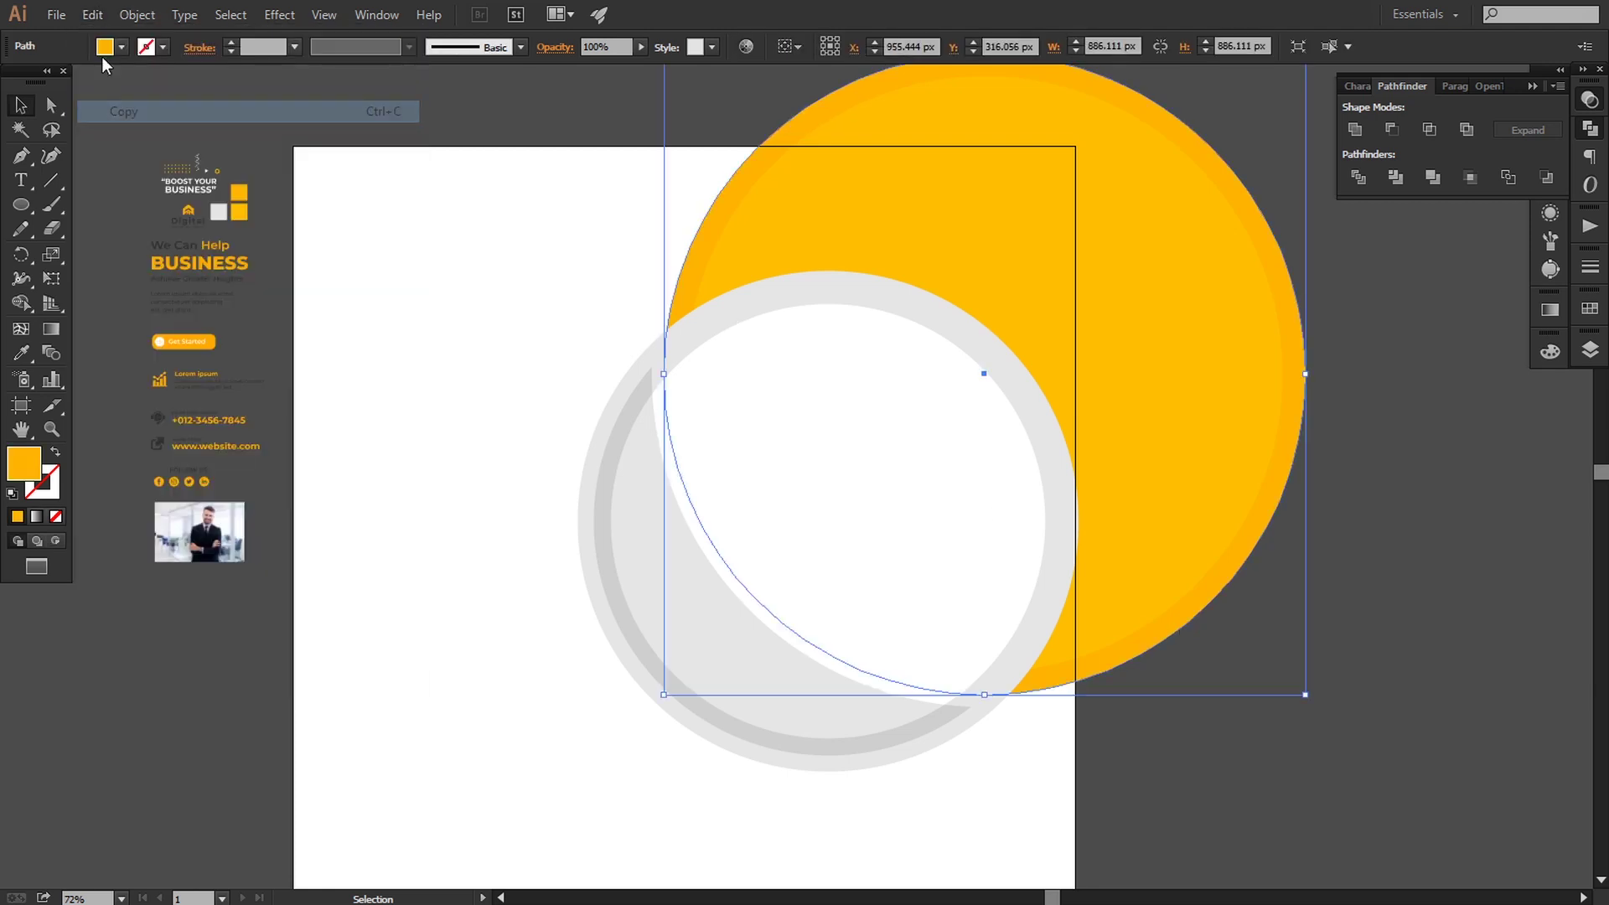
click(92, 15)
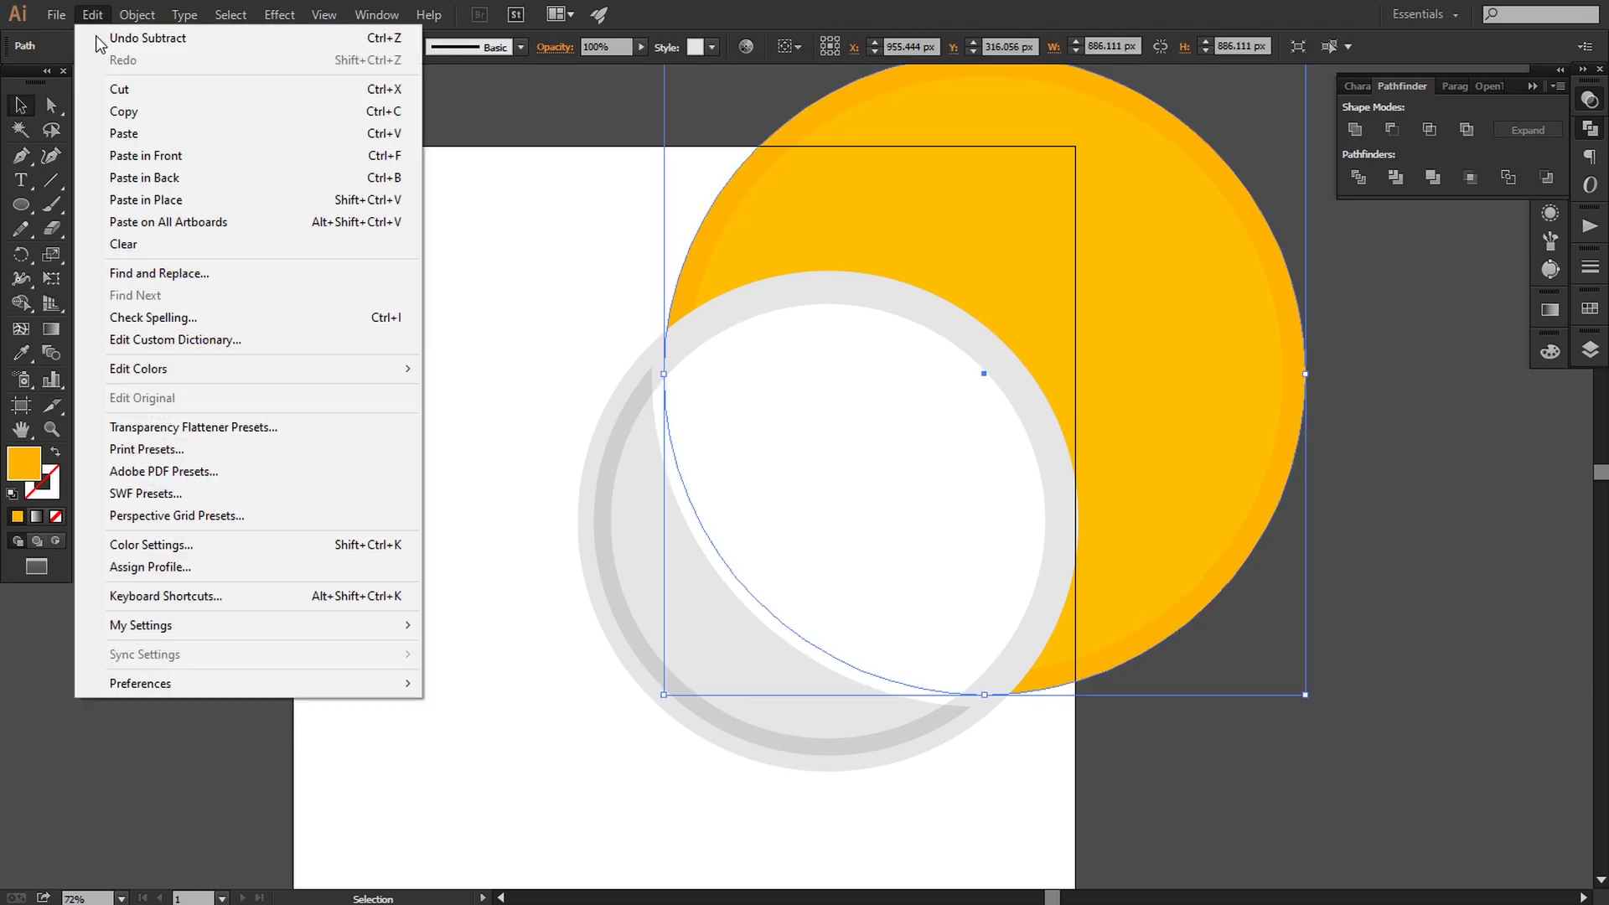
click(145, 156)
right_click(1081, 576)
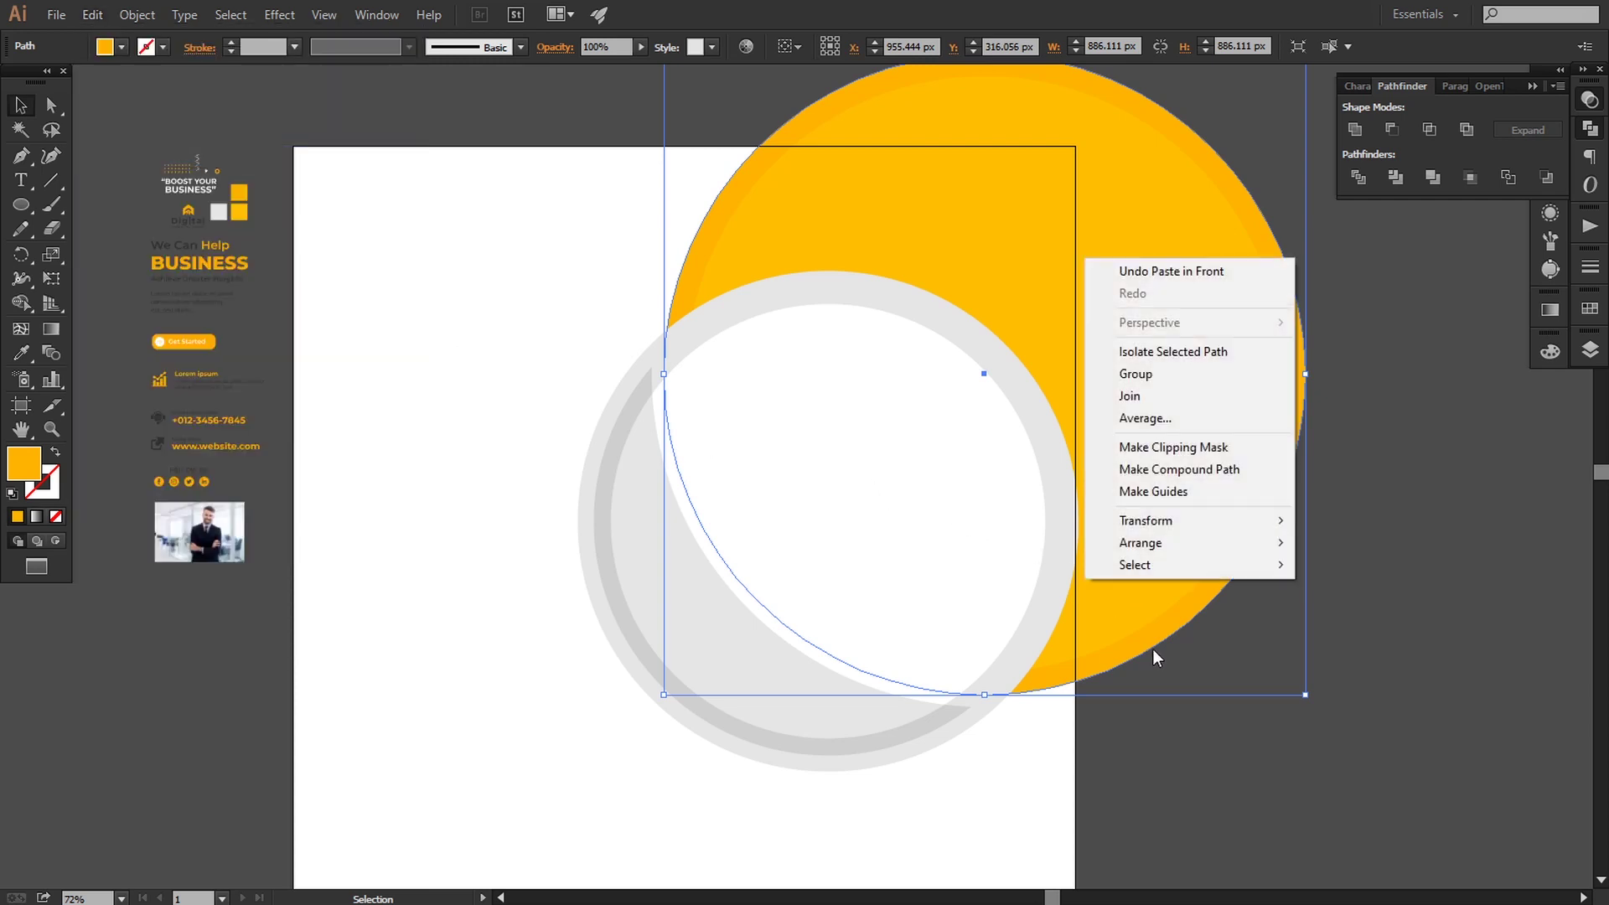
click(1304, 544)
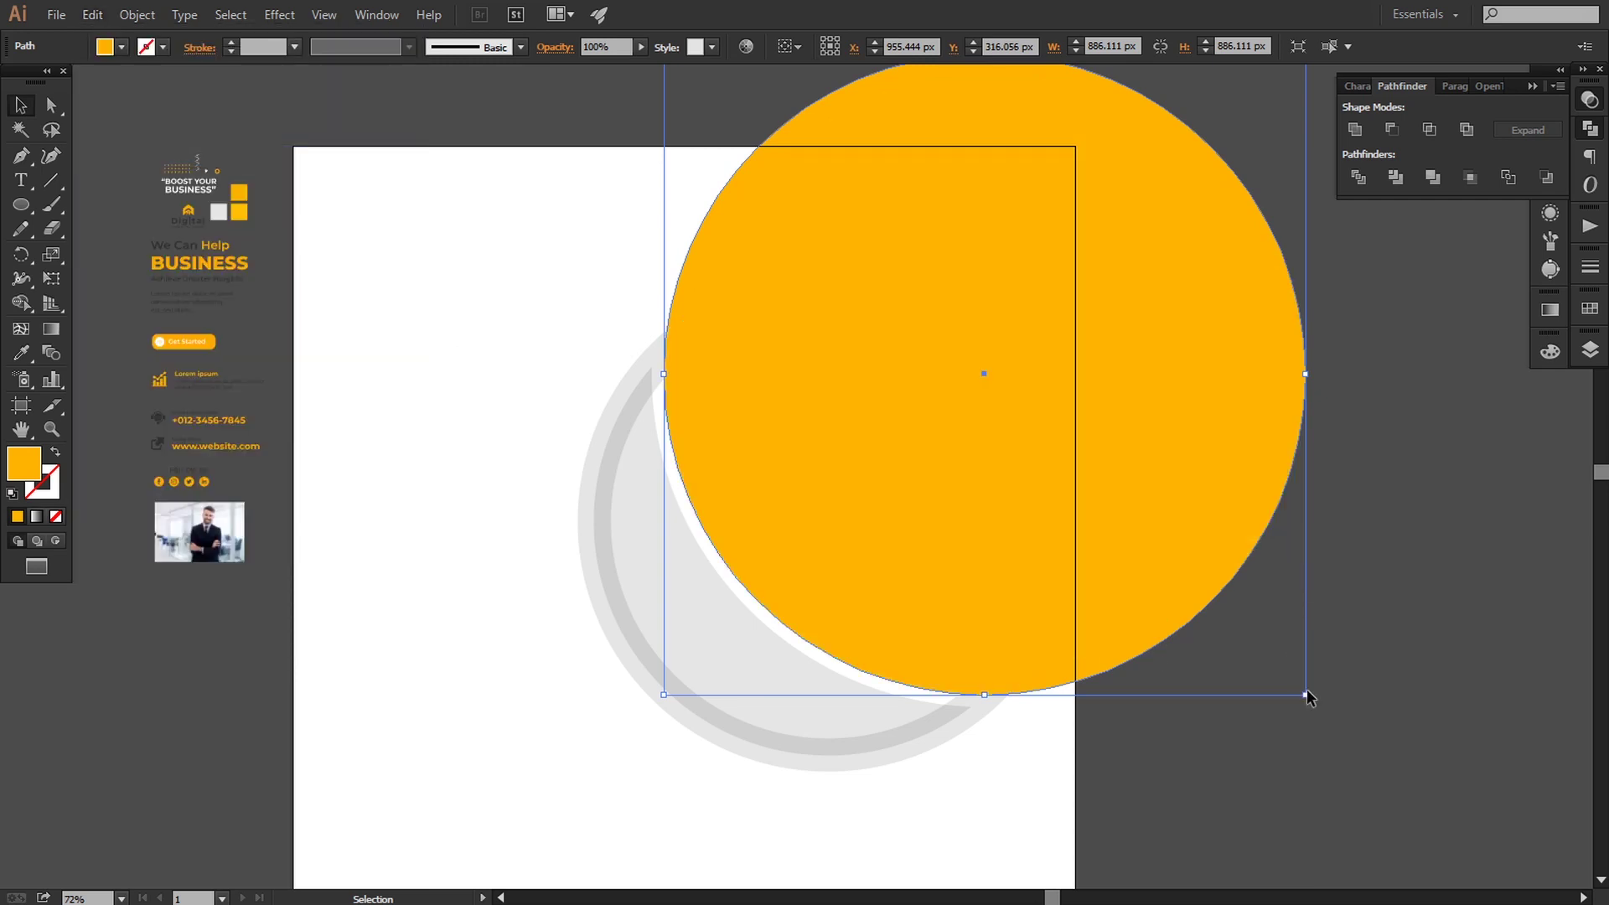
drag(1305, 694, 1336, 727)
Step: Subtract it from the light grey circle with Minus Front and send the crescent behind the white circle
shift+click(634, 408)
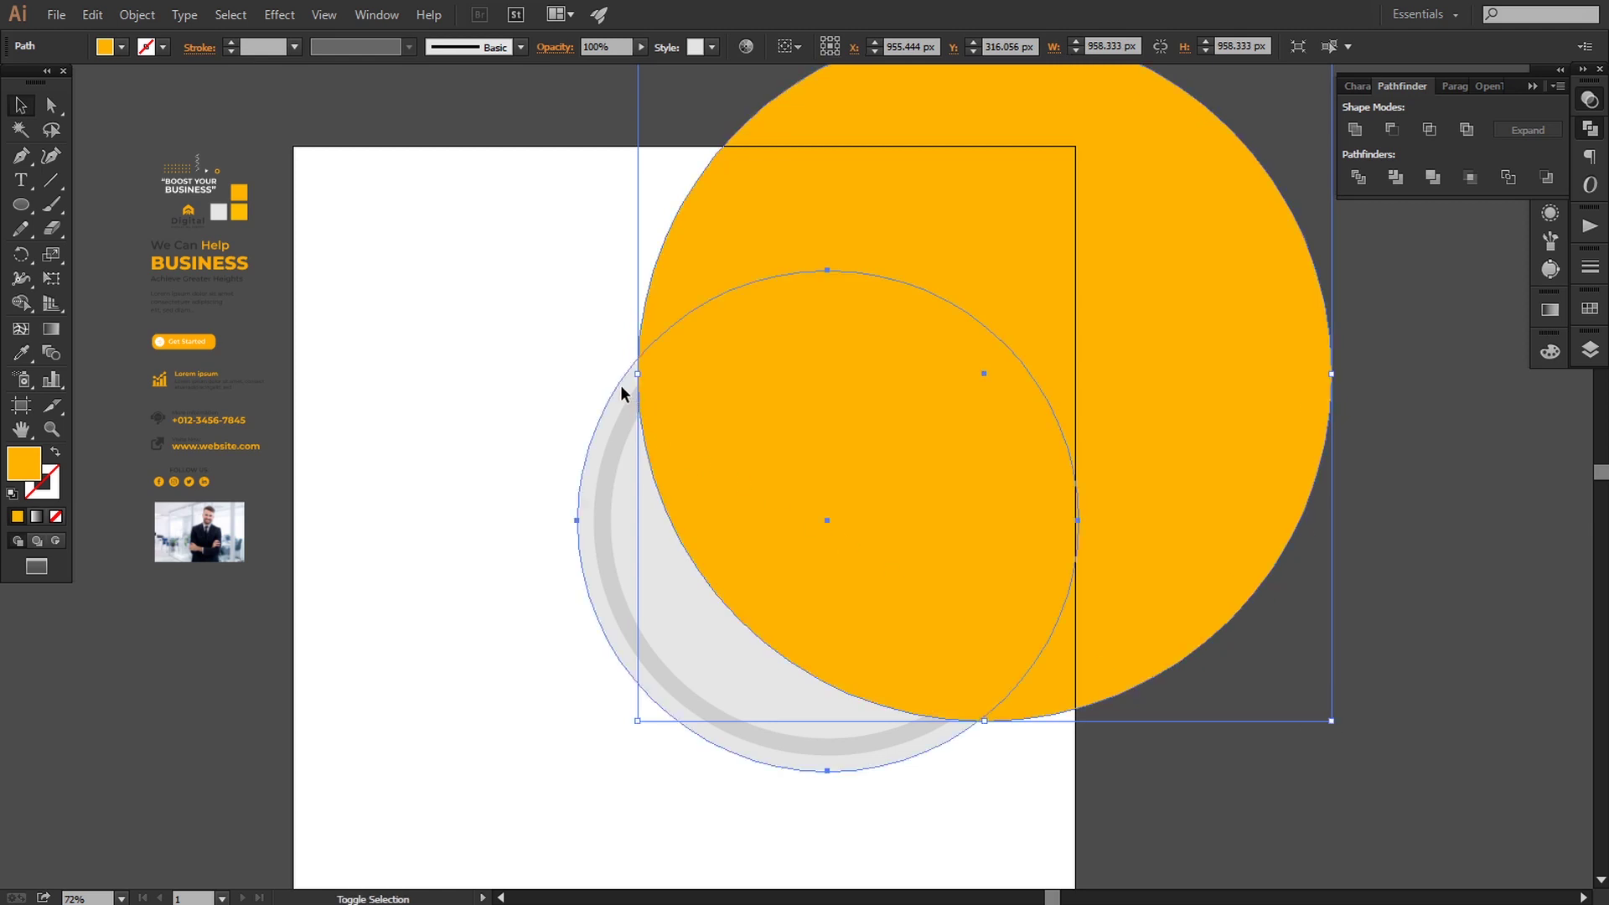
click(1392, 128)
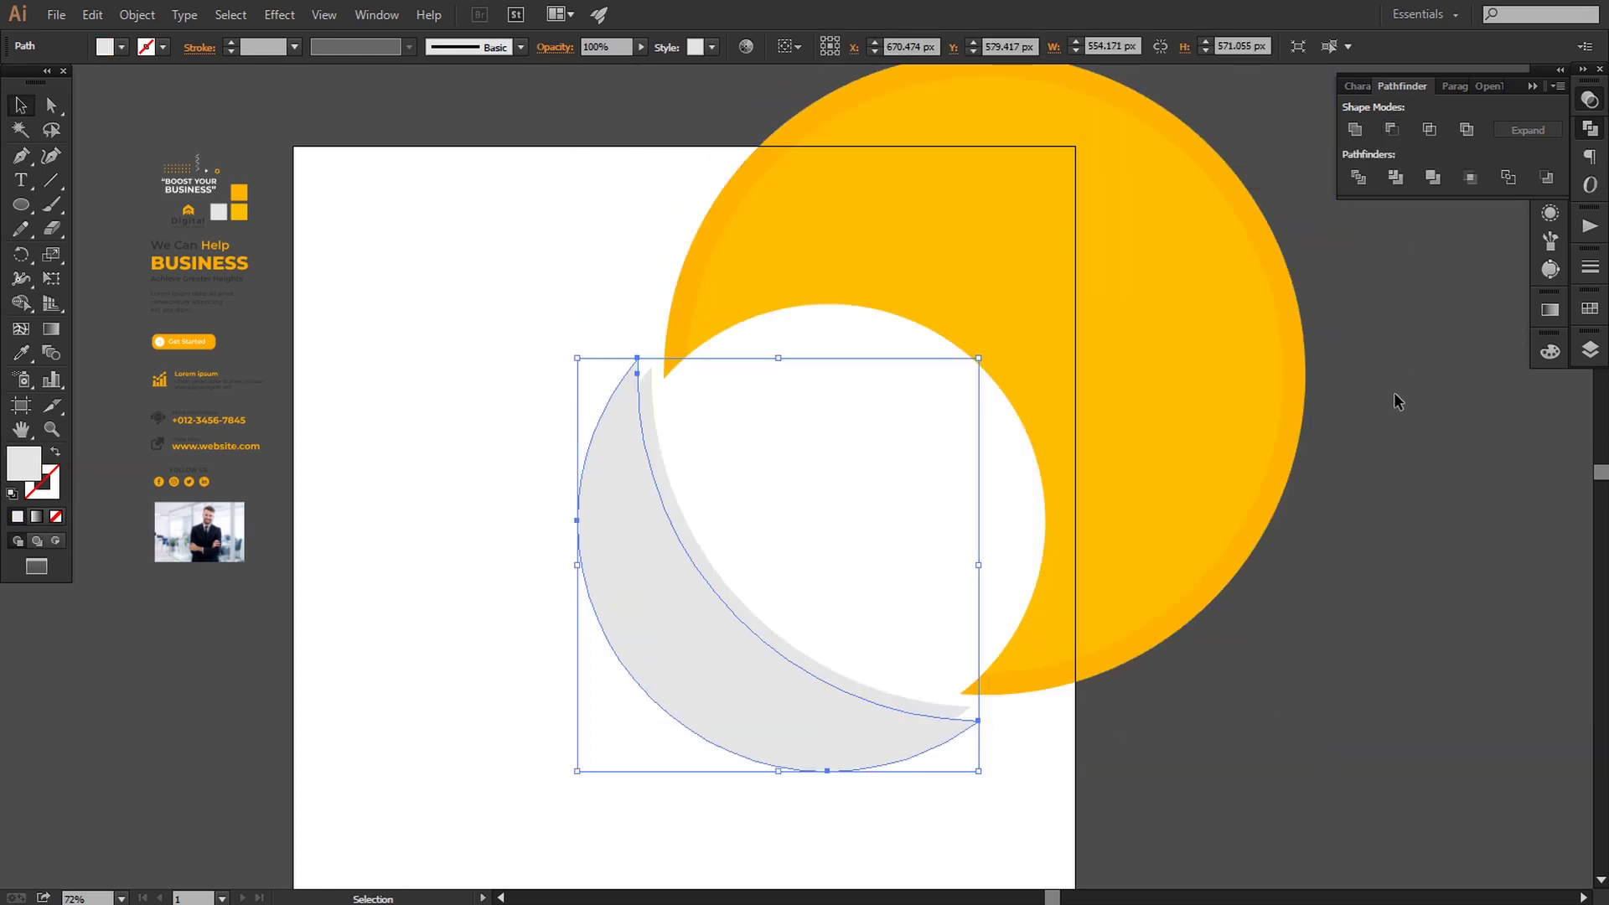
click(1405, 450)
right_click(656, 642)
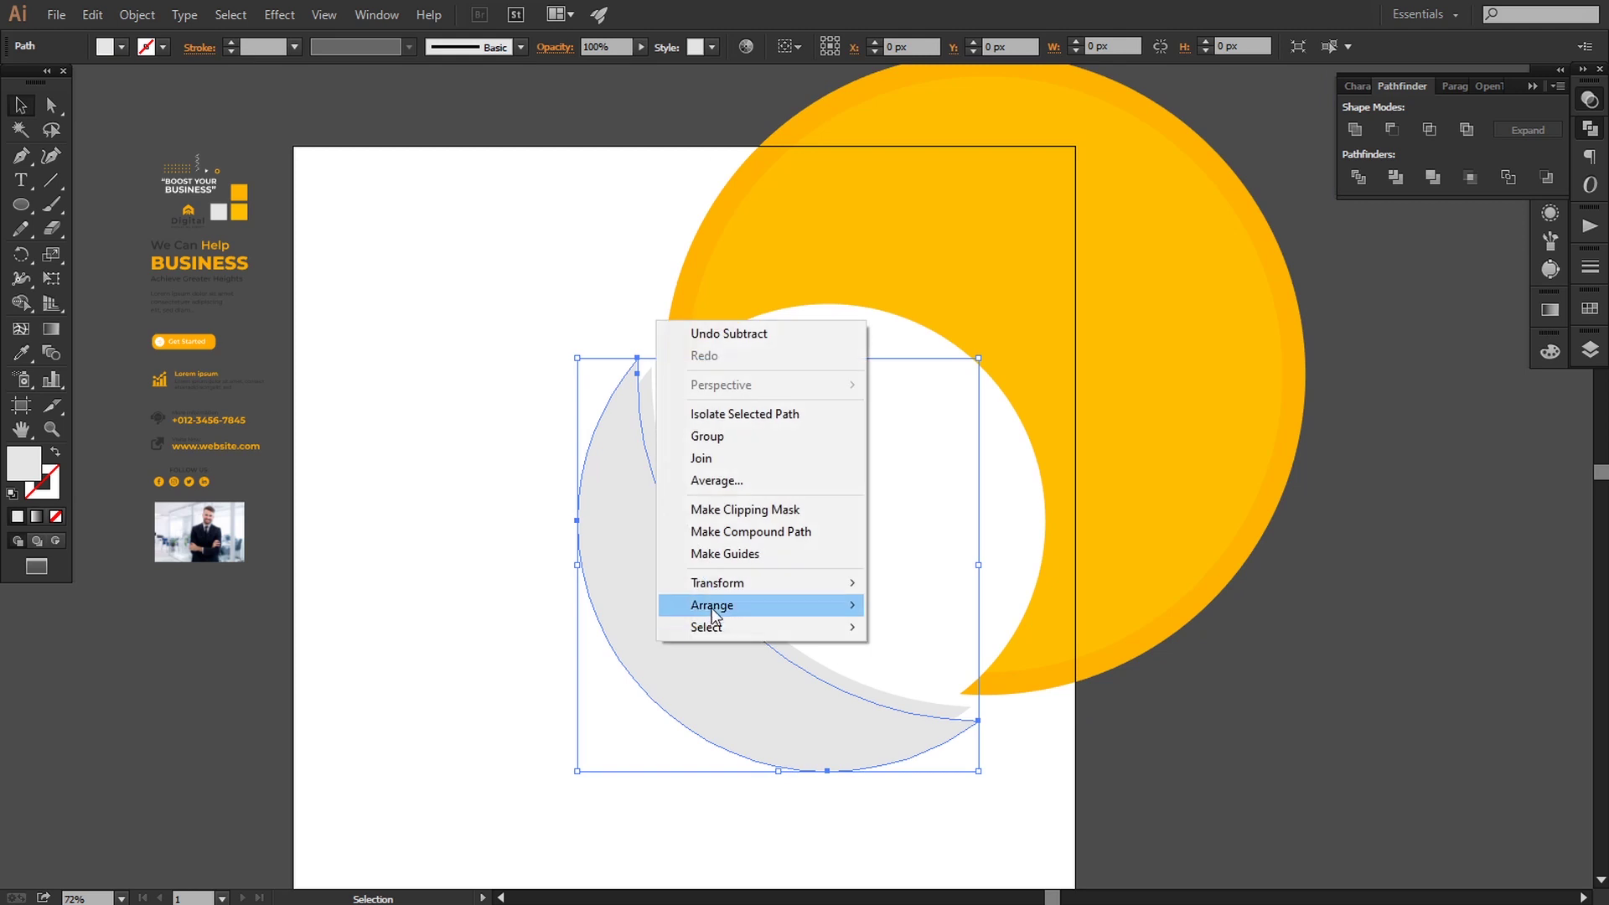
click(950, 671)
click(1187, 725)
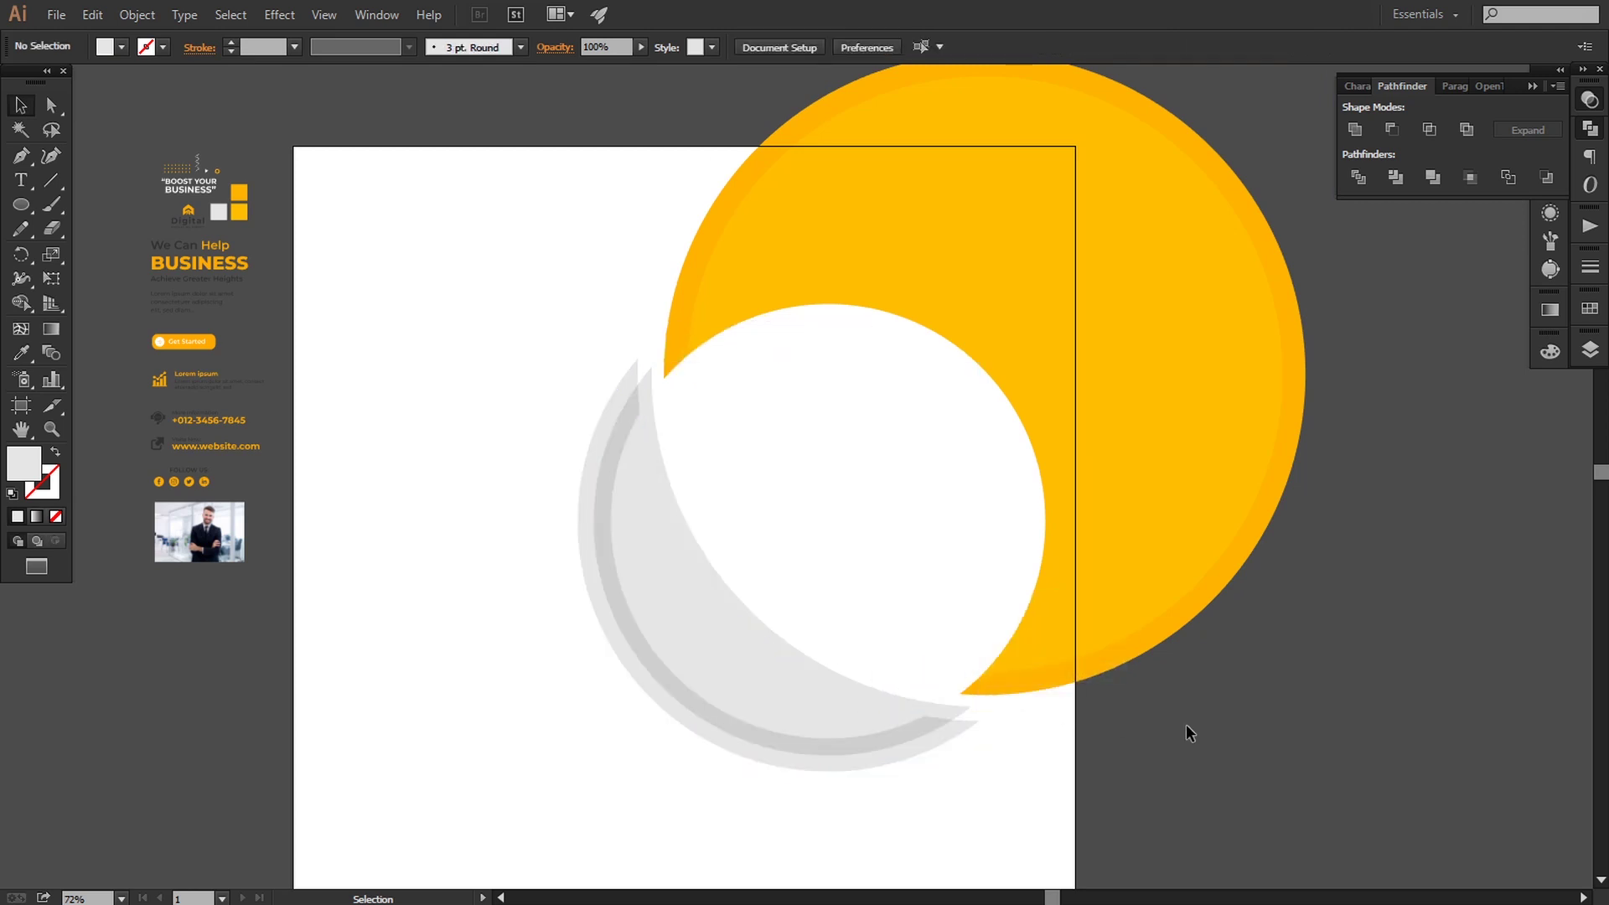
click(888, 434)
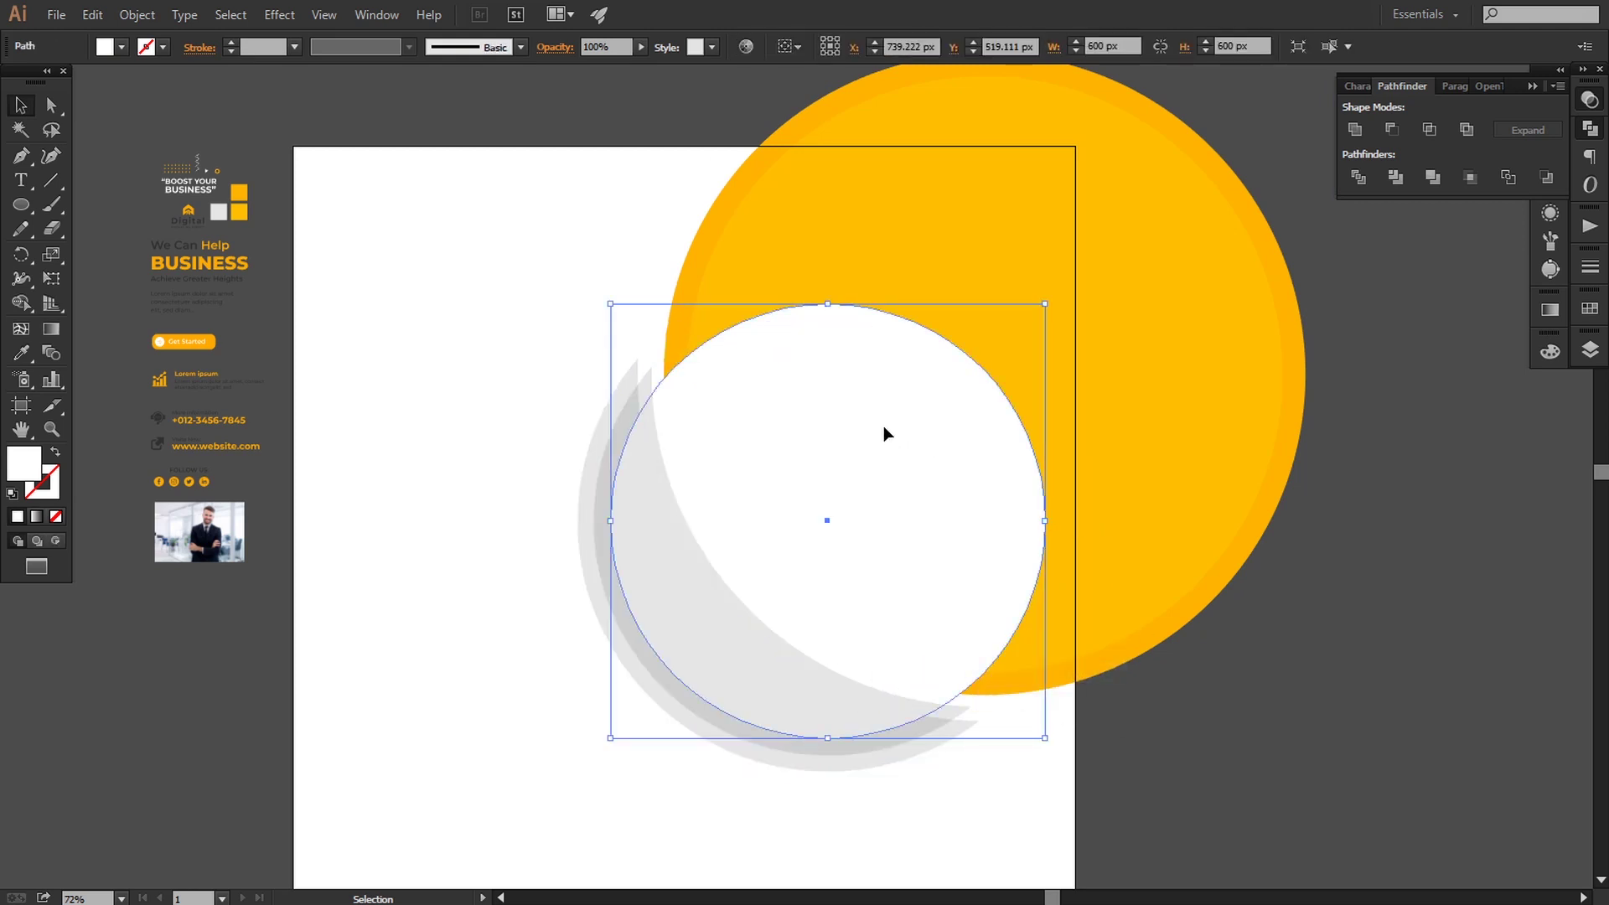
Step: Erase through the yellow circles along the artboard's top and right edges
click(1273, 657)
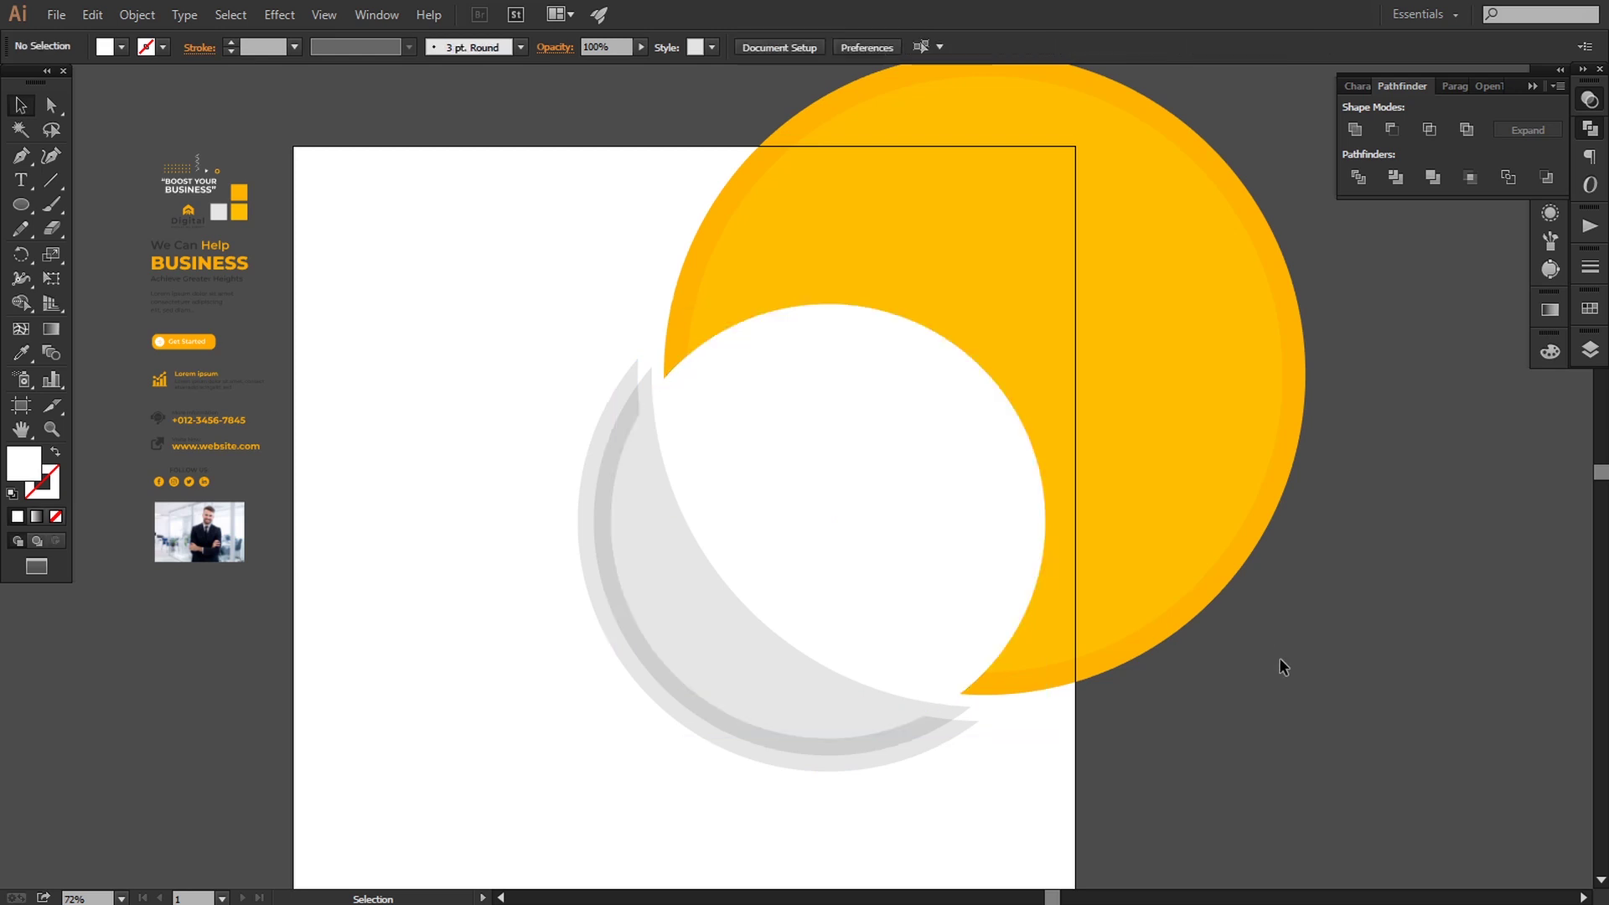
drag(1267, 634, 1184, 652)
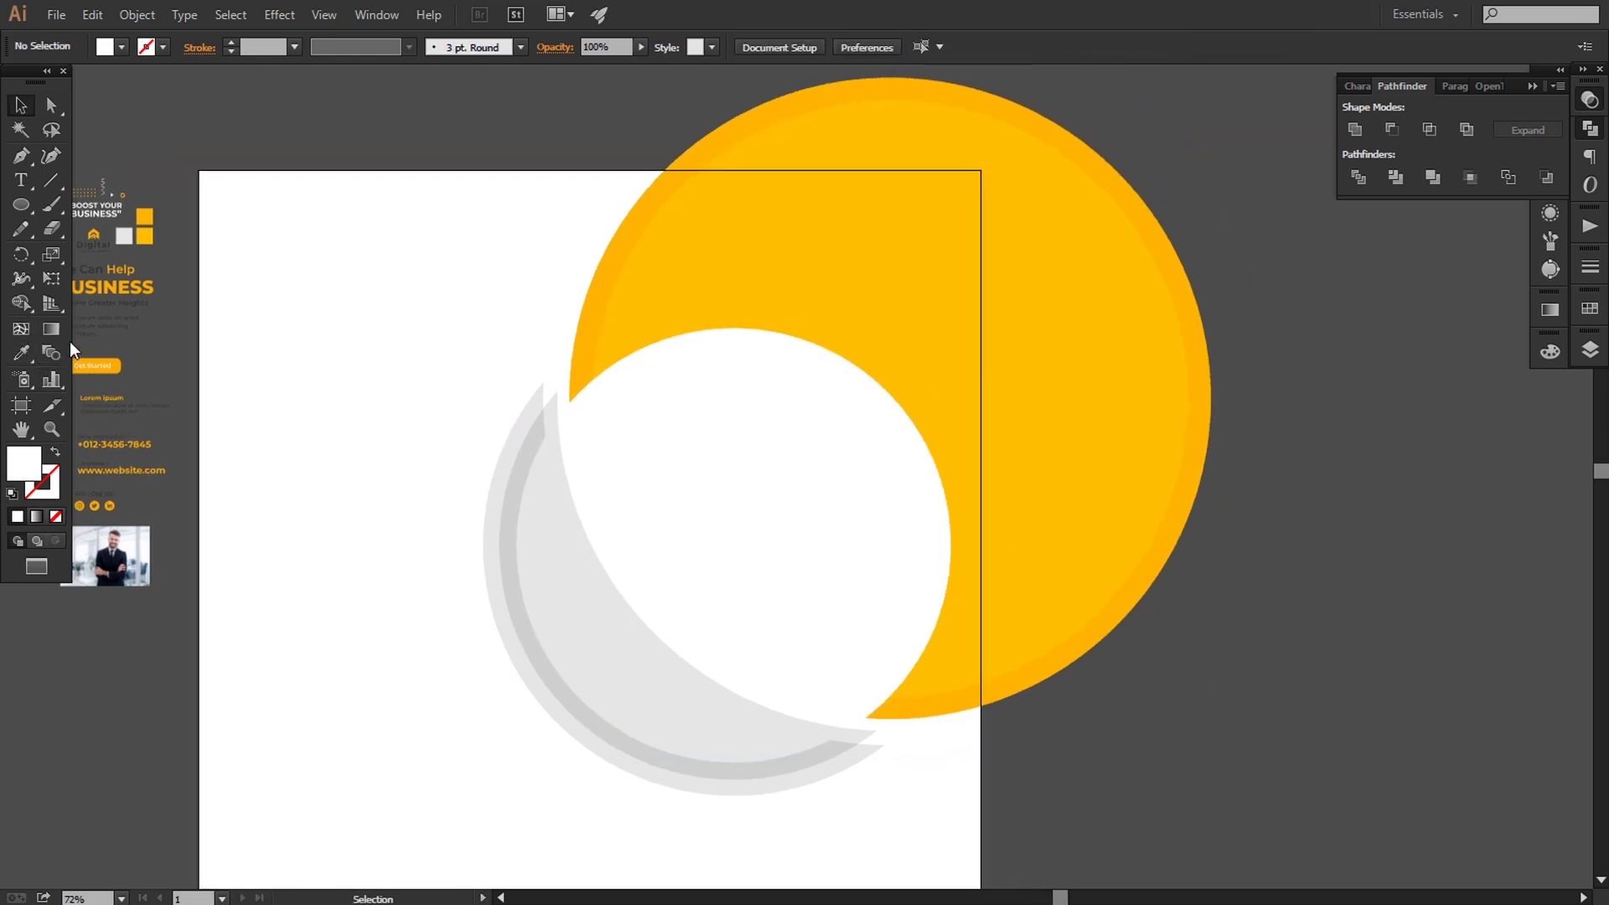
click(54, 220)
drag(653, 169, 1181, 169)
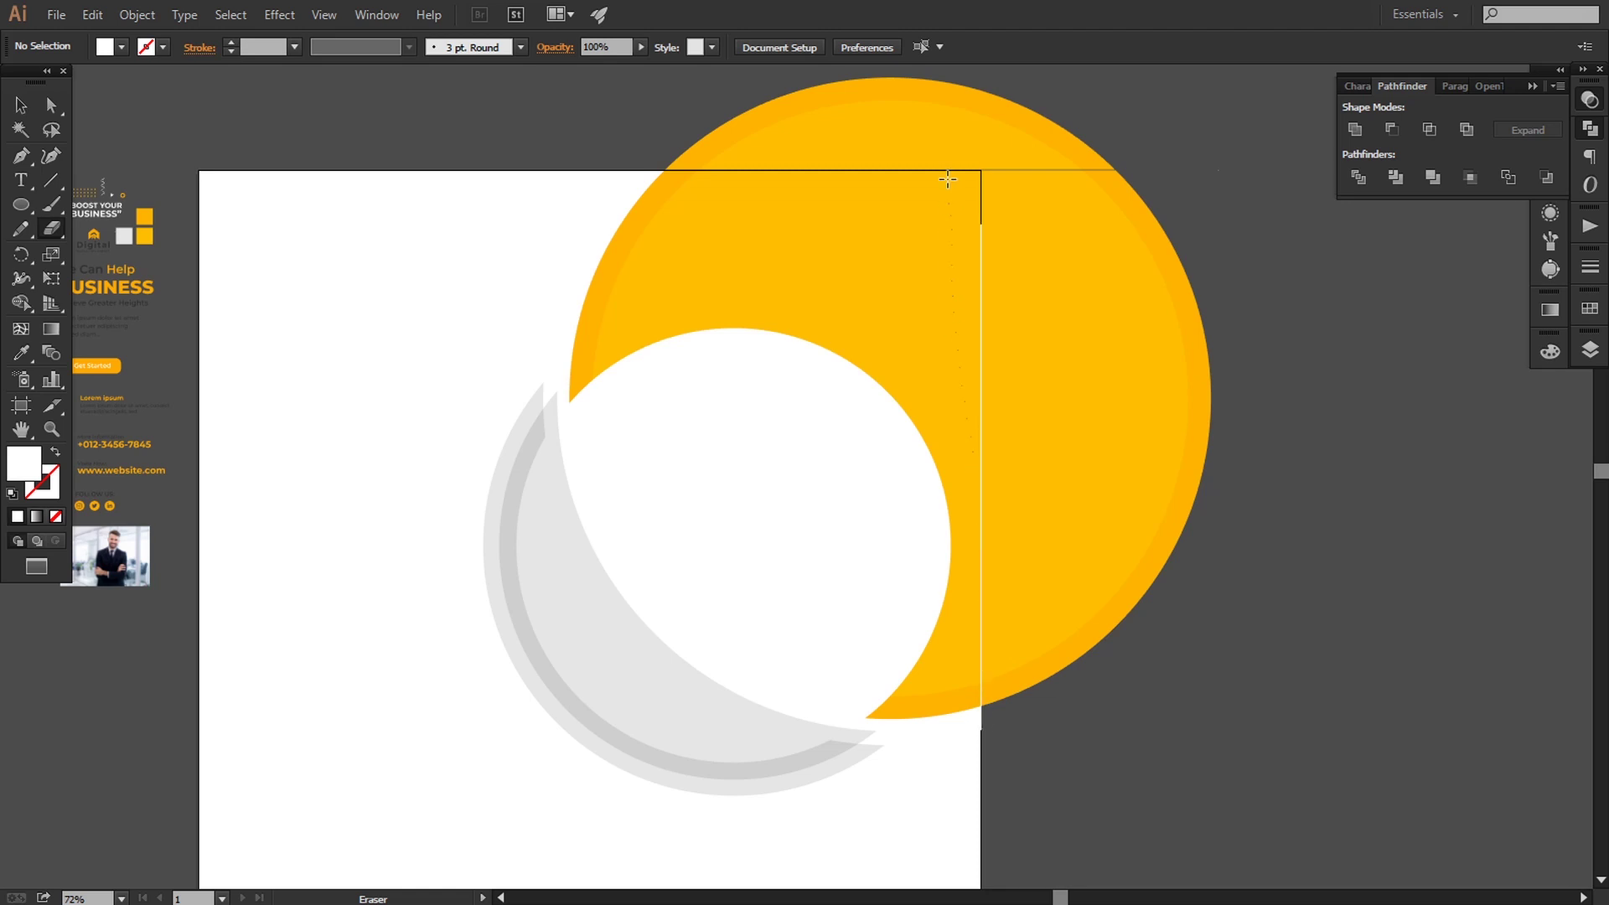
drag(981, 626, 941, 62)
Step: Delete the yellow pieces lying outside the artboard
click(52, 104)
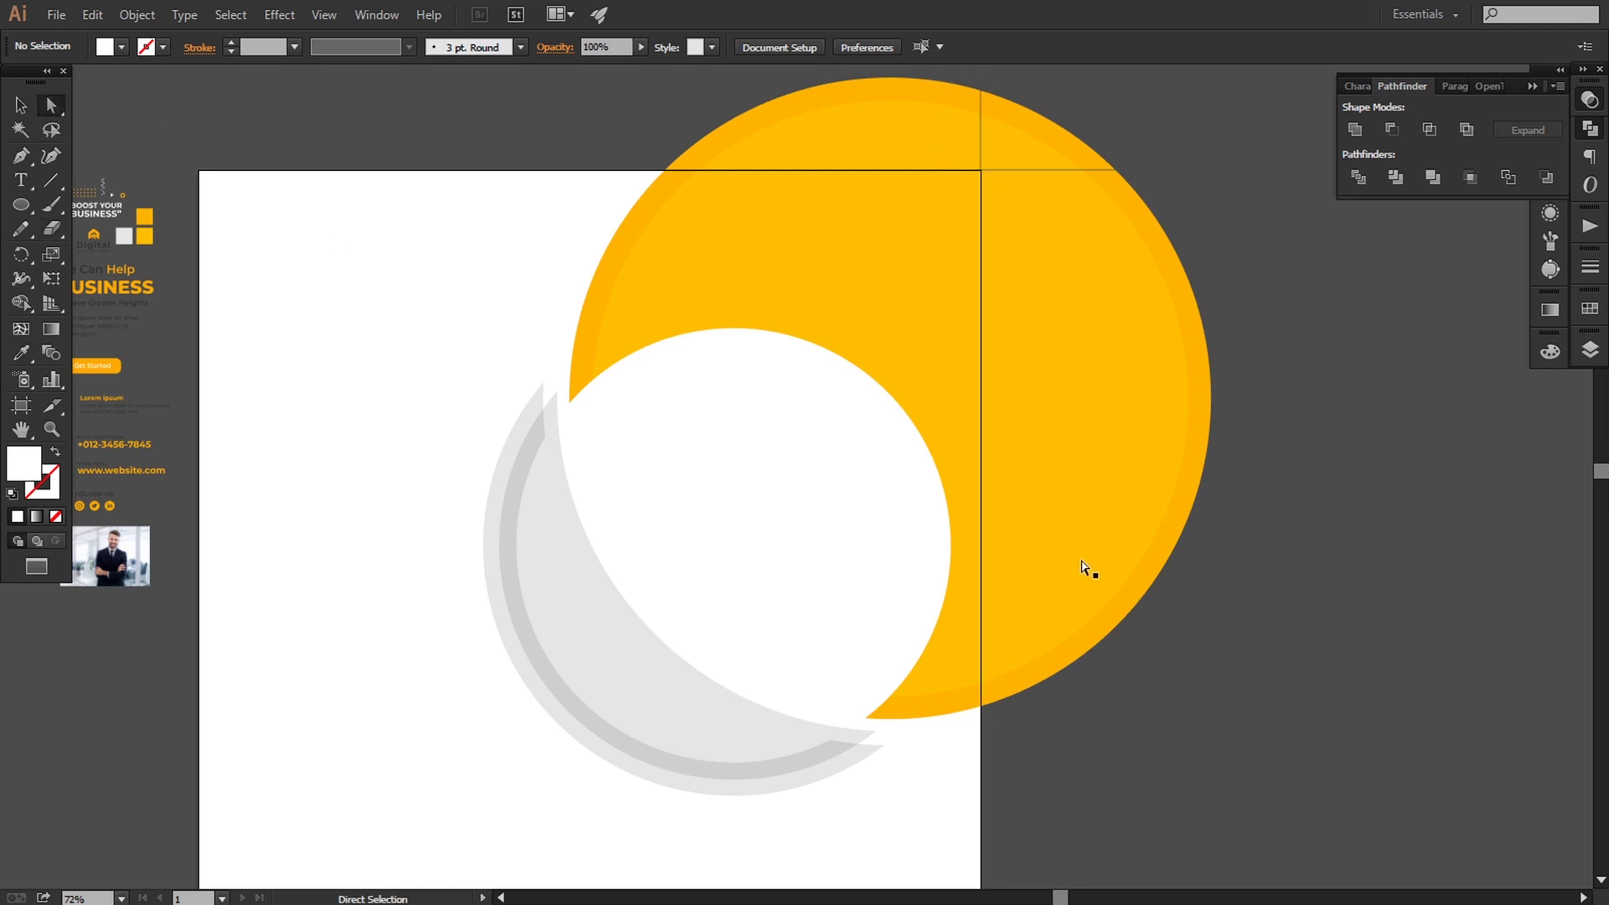
click(1081, 565)
key(Delete)
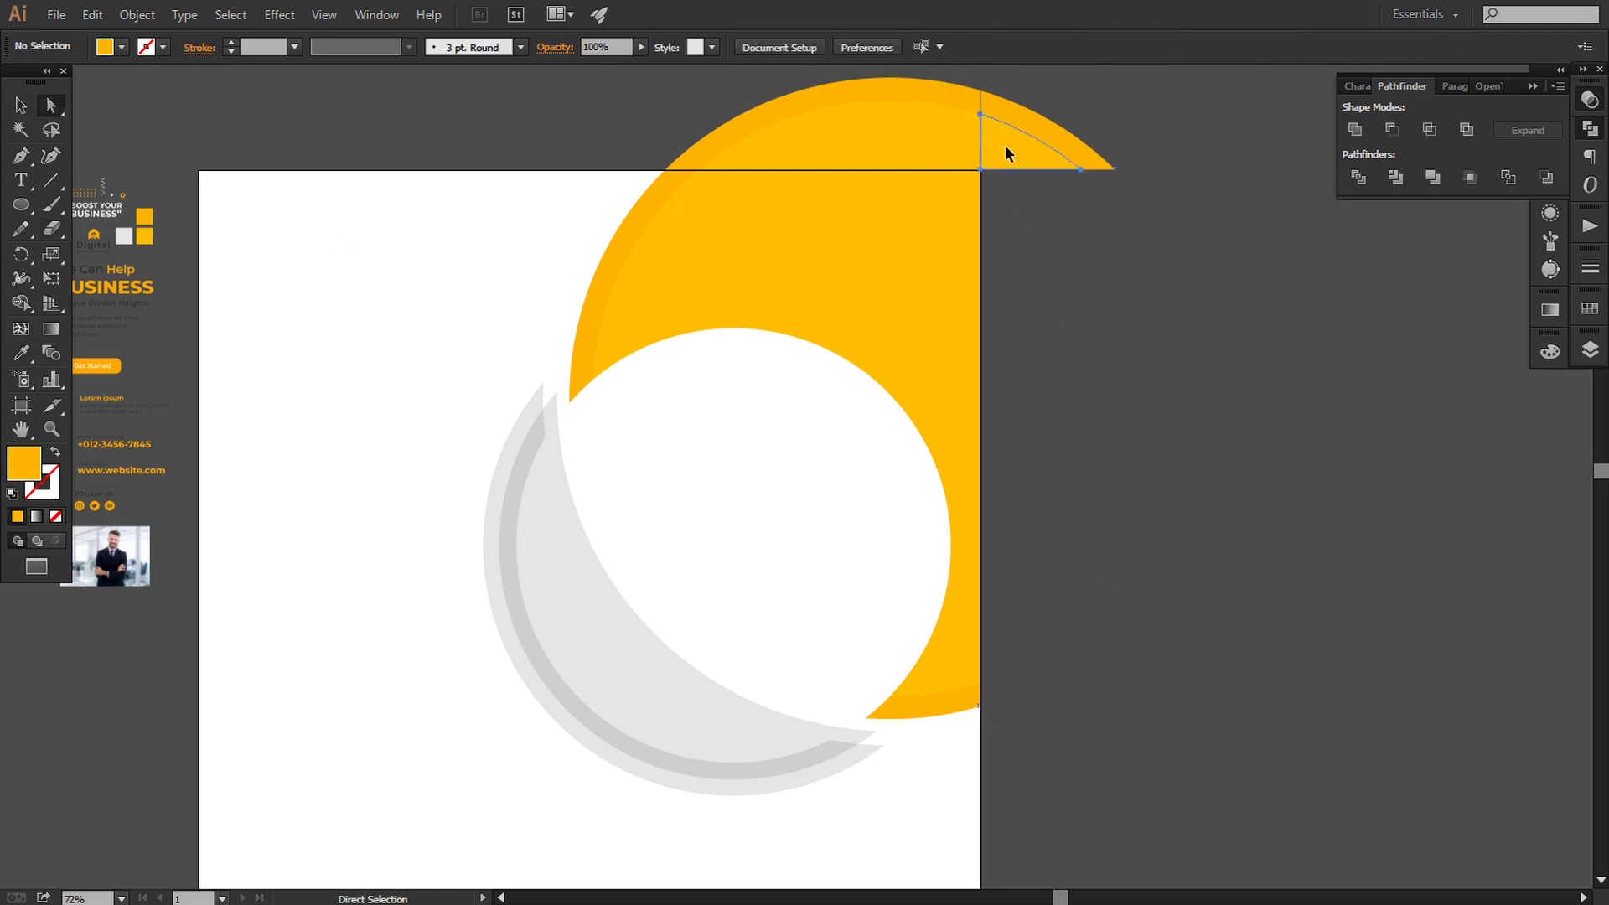
click(1005, 151)
key(Delete)
click(921, 138)
key(Delete)
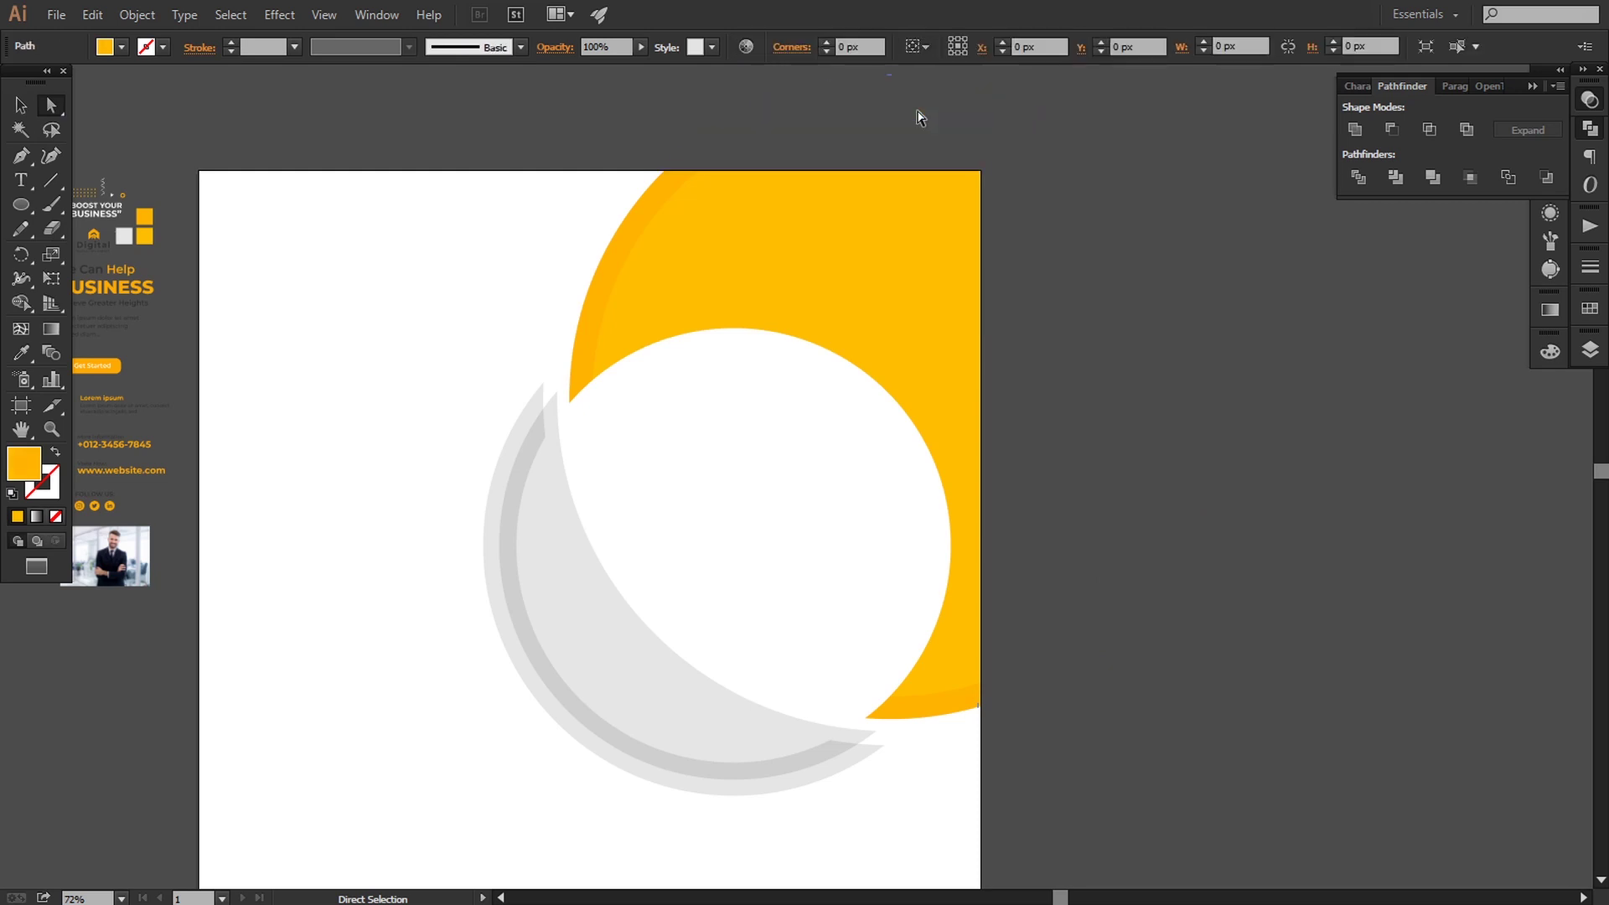
click(917, 117)
mouse_move(1034, 539)
mouse_down()
mouse_move(1134, 502)
mouse_move(1143, 568)
mouse_up()
Step: Move the businessman photo over the white circle and scale it up to about 790 px wide
scroll(1143, 553, down, 1)
key(a)
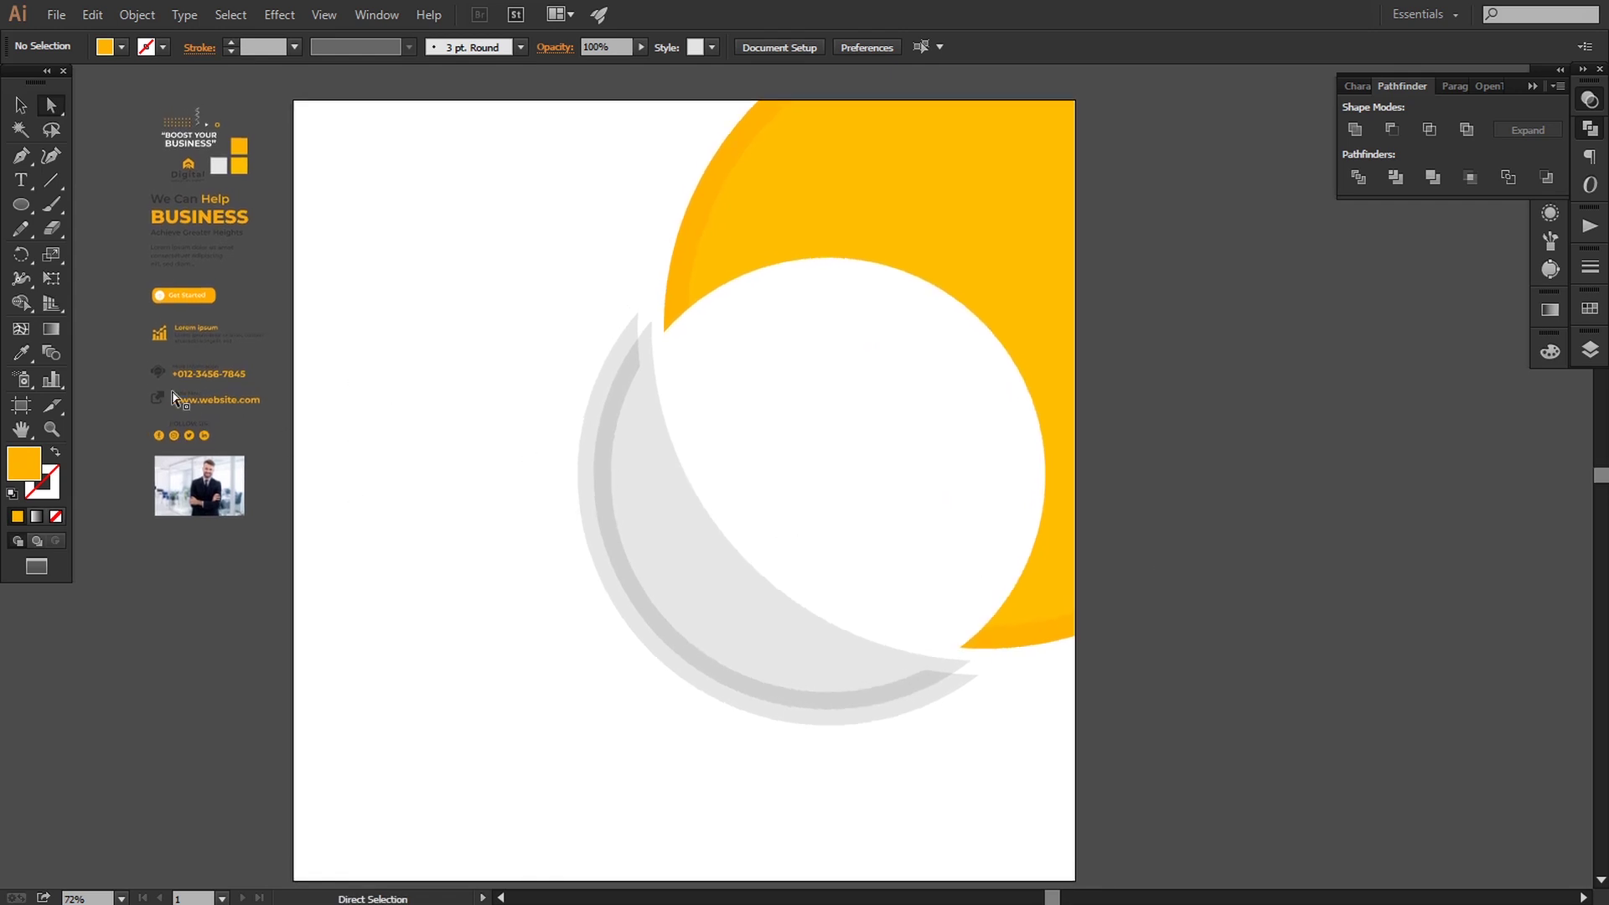
key(v)
mouse_move(216, 511)
mouse_down()
mouse_move(837, 434)
mouse_move(1121, 664)
mouse_up()
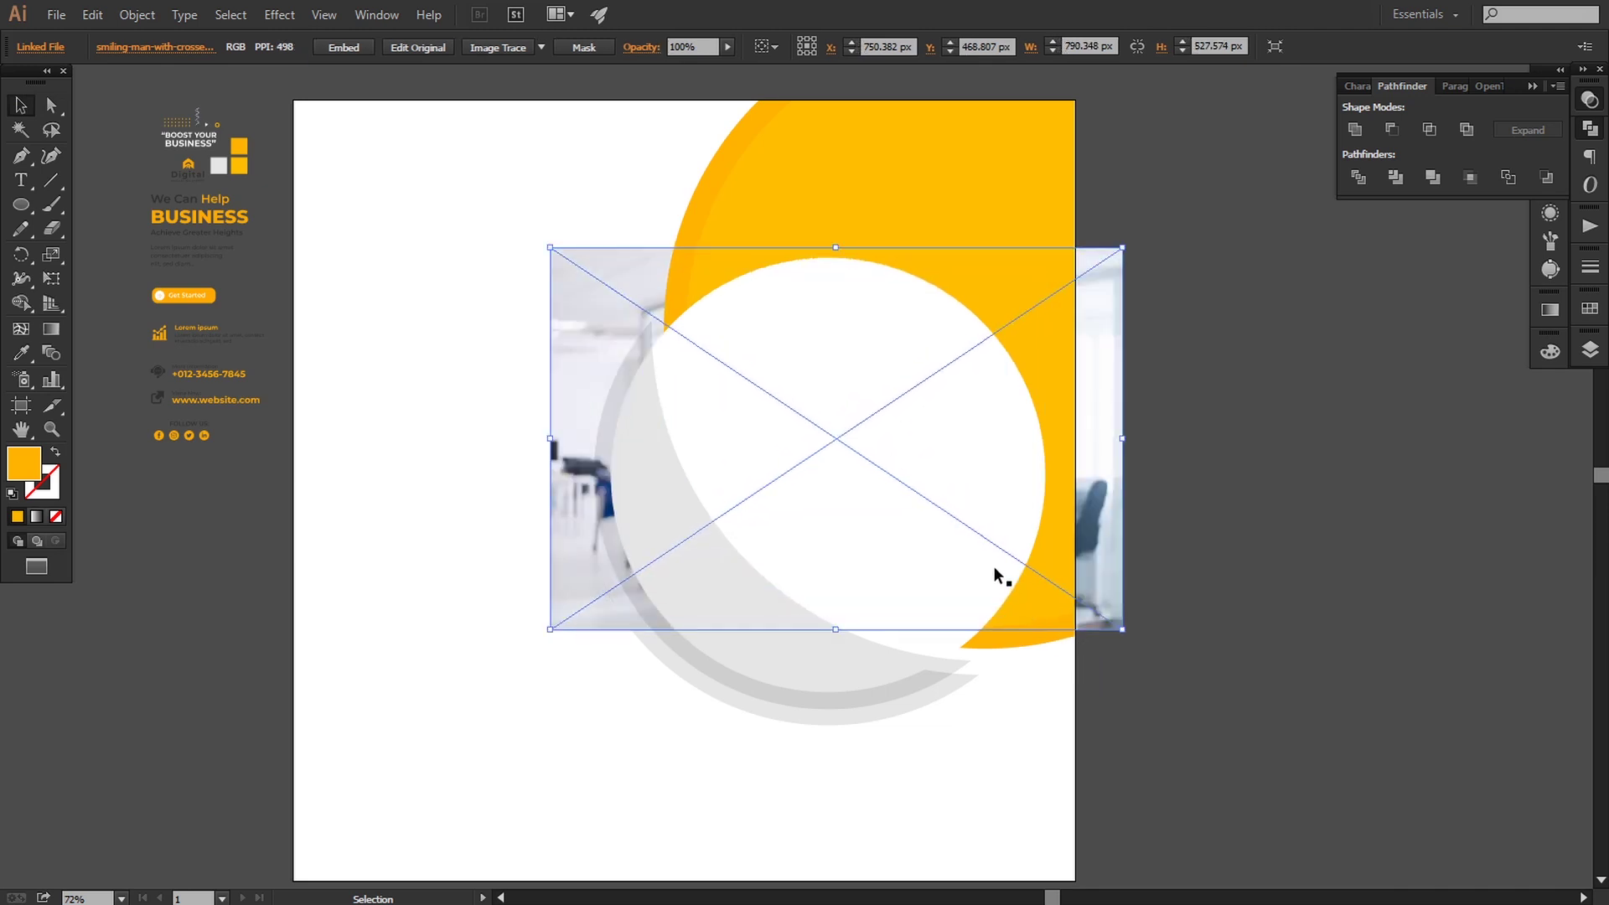
key(Down)
key(Down)
key(Down)
key(Down)
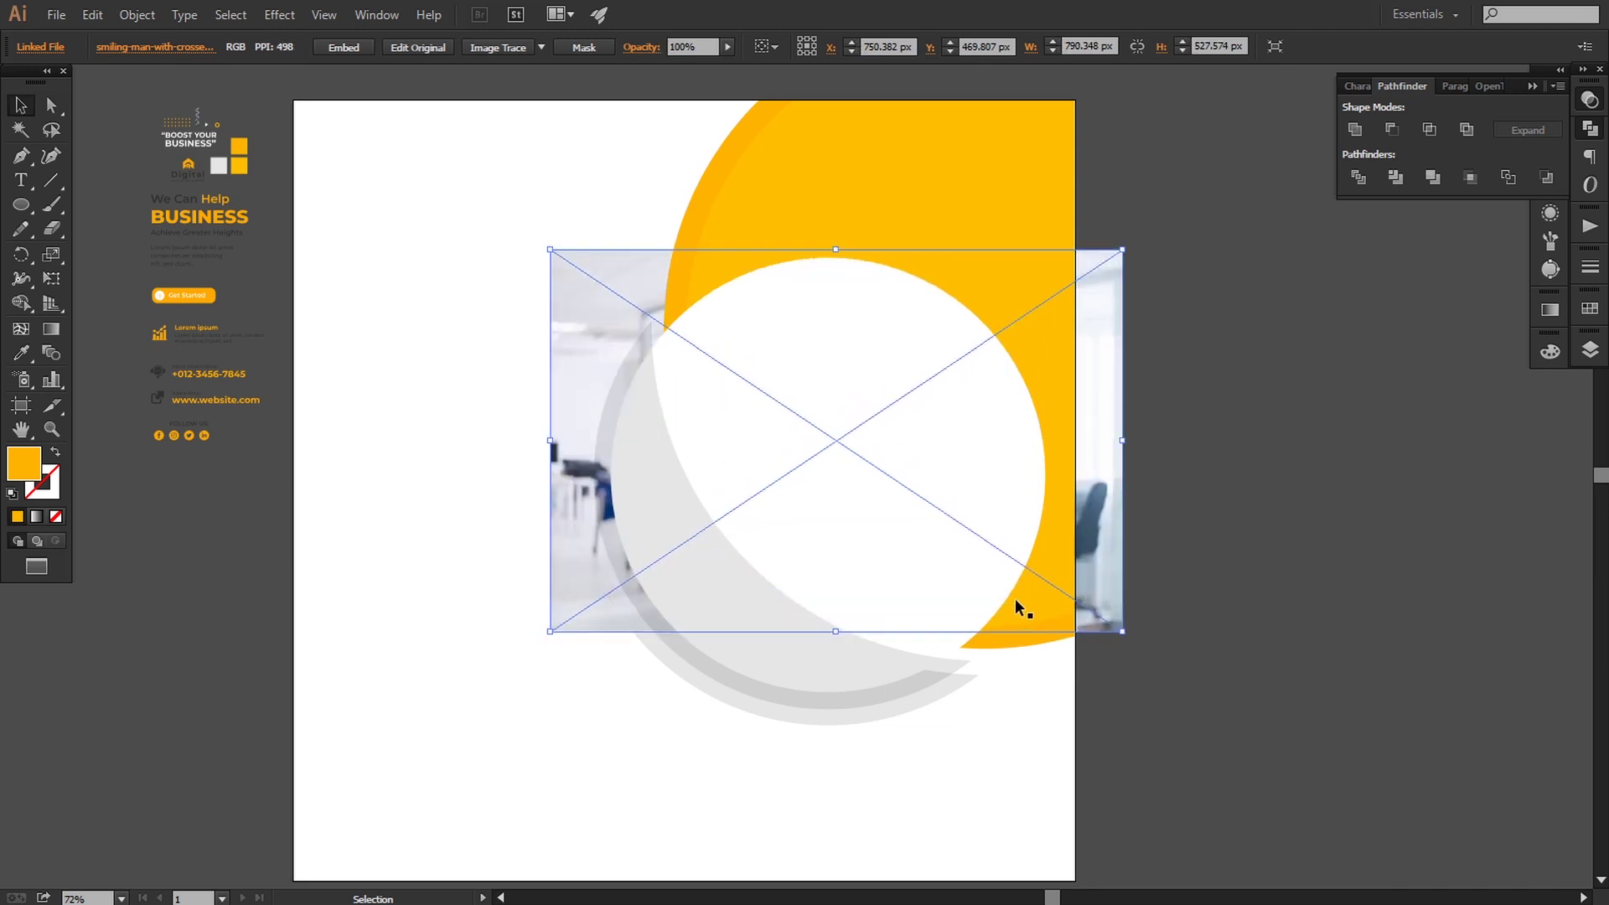
key(Down)
key(Down)
drag(1124, 637, 1145, 650)
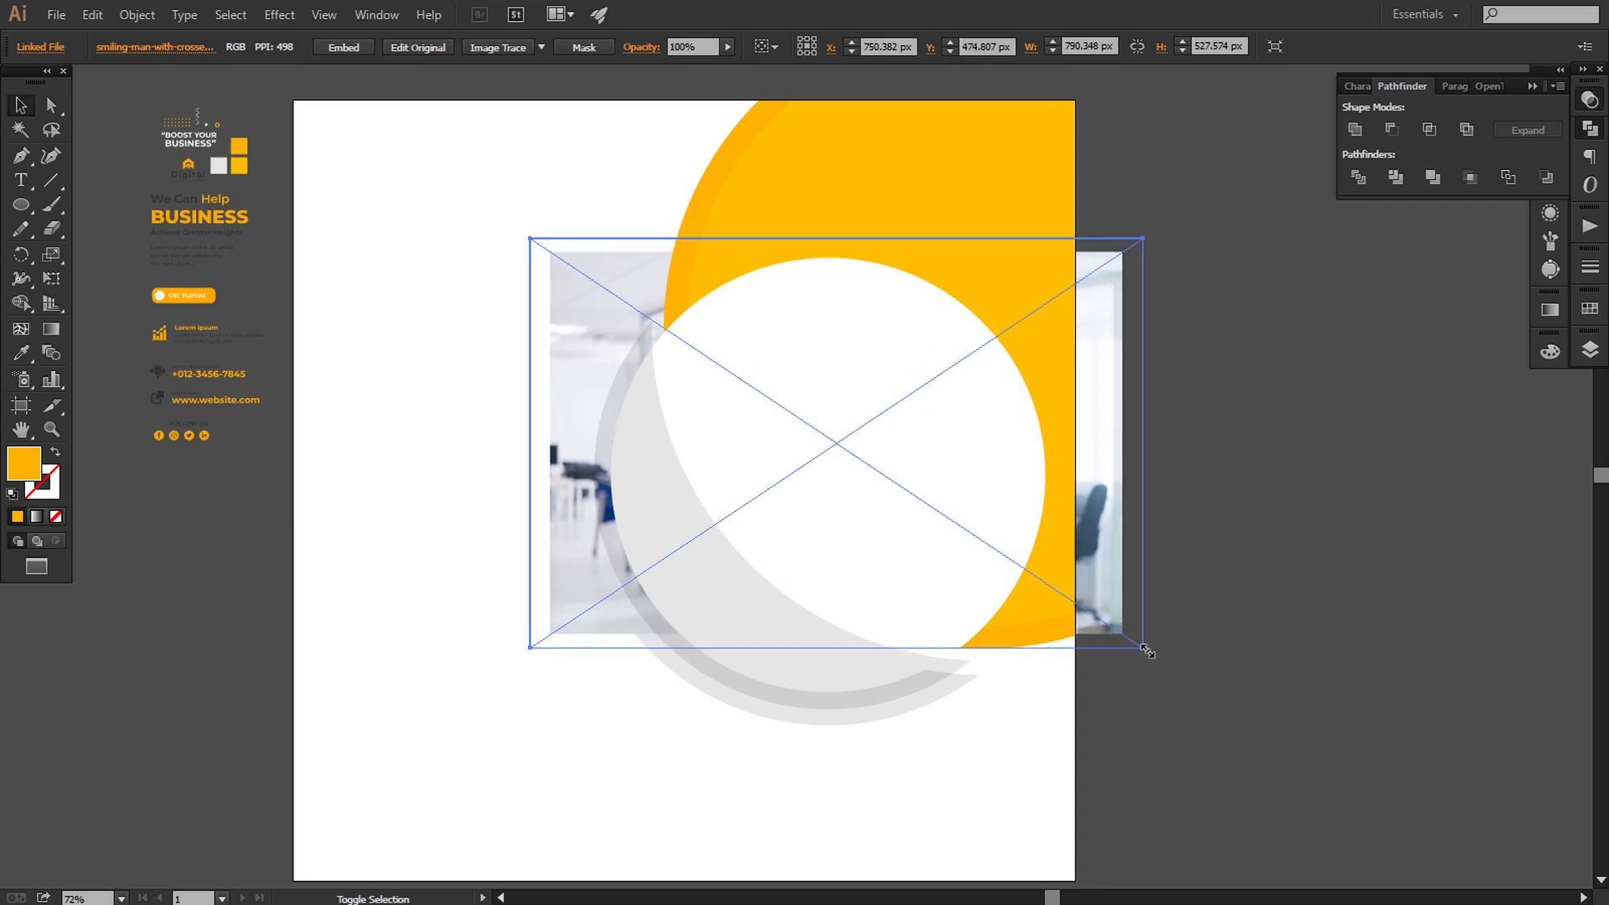
Step: Nudge the photo down and clip it inside the white circle with a clipping mask
key(Down)
key(Down)
key(Down)
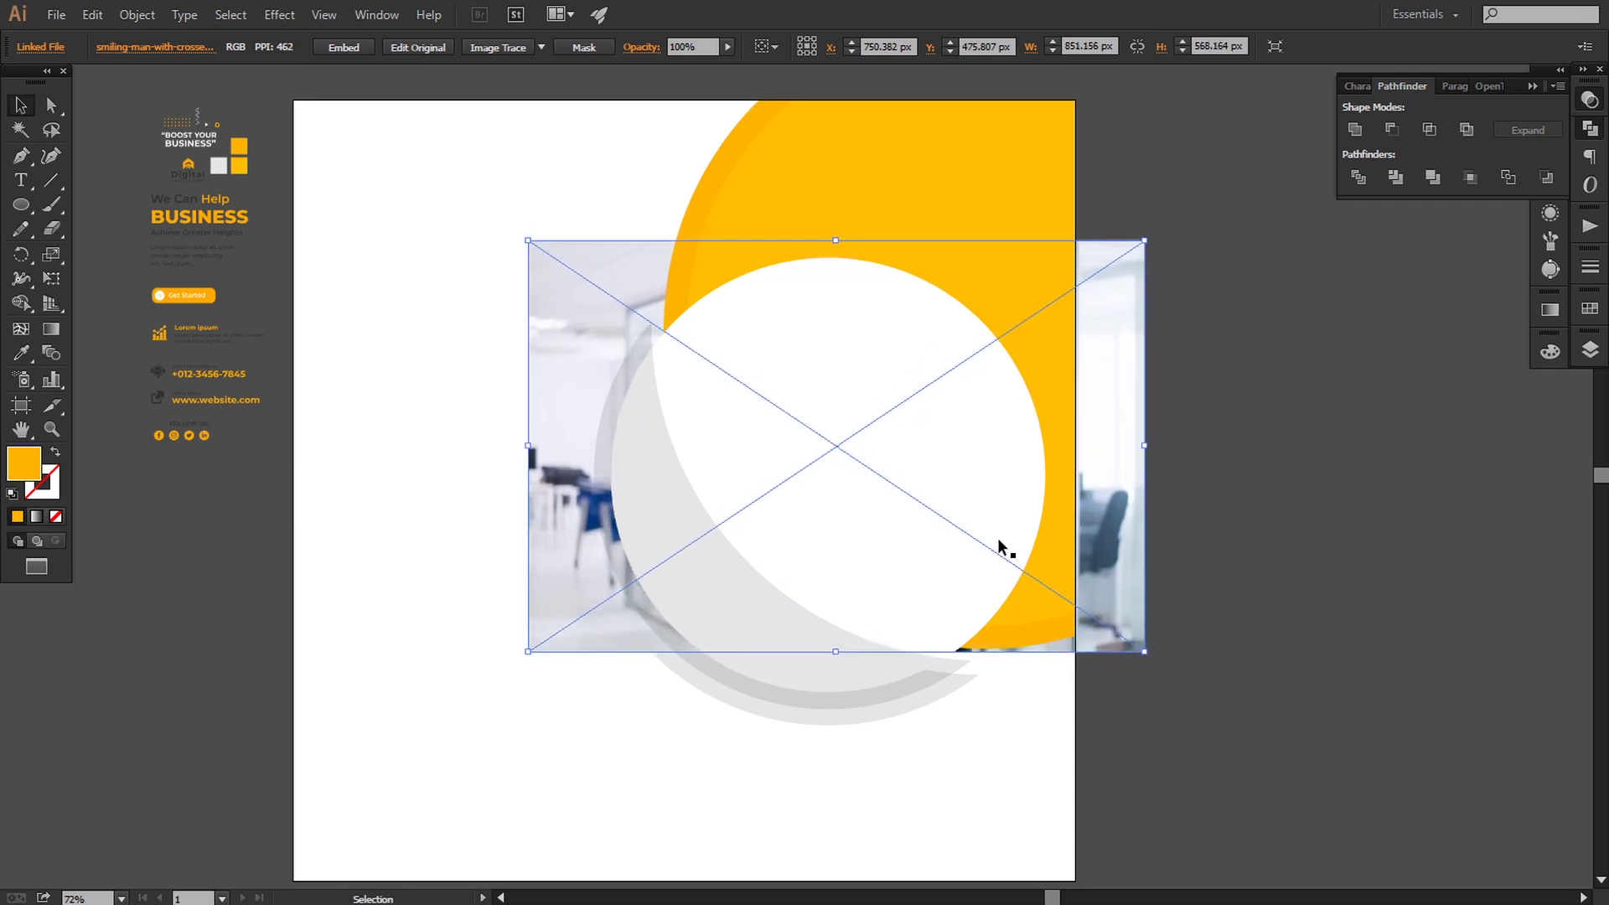
key(Down)
key(Down)
key(Down)
key(Down)
key(Down)
key(Down)
key(Down)
key(Down)
shift+click(839, 369)
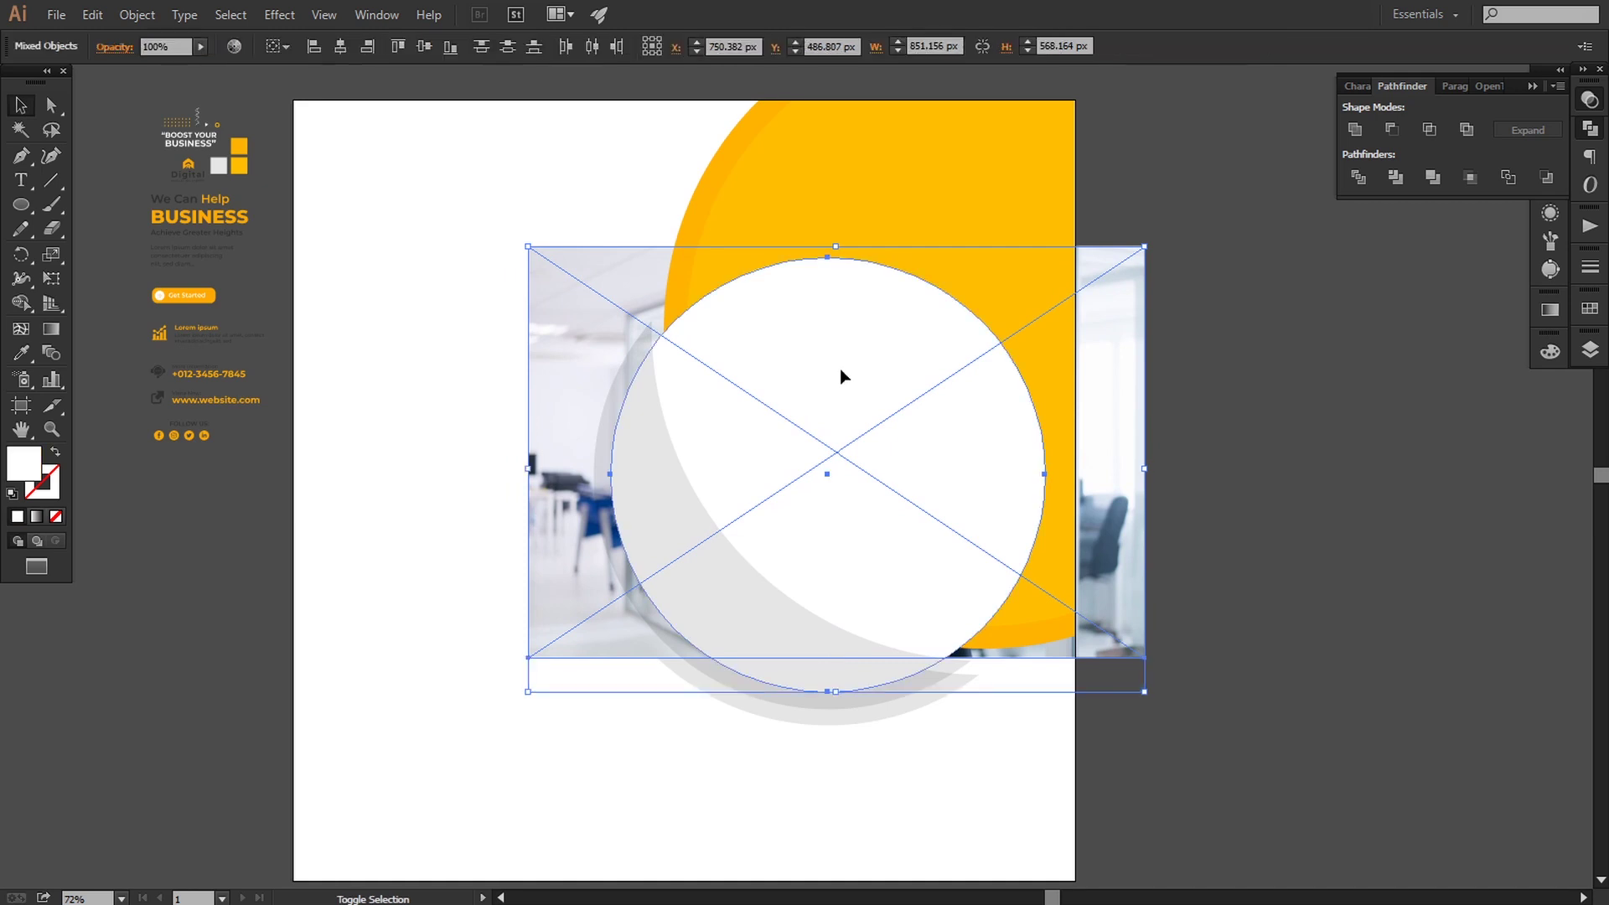
click(137, 14)
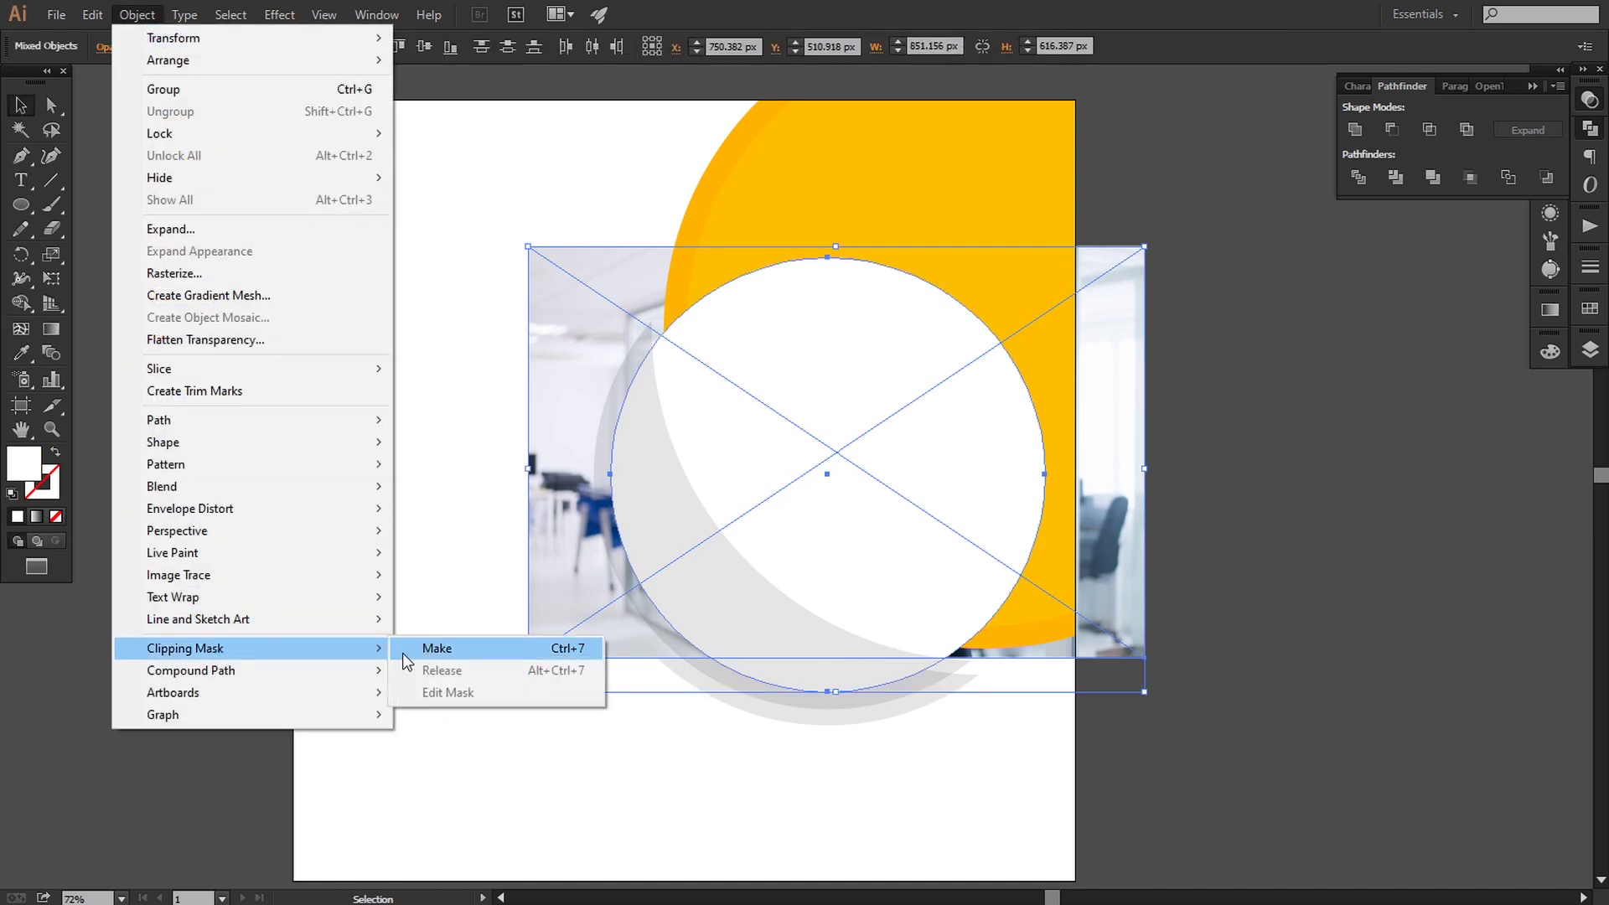
click(415, 651)
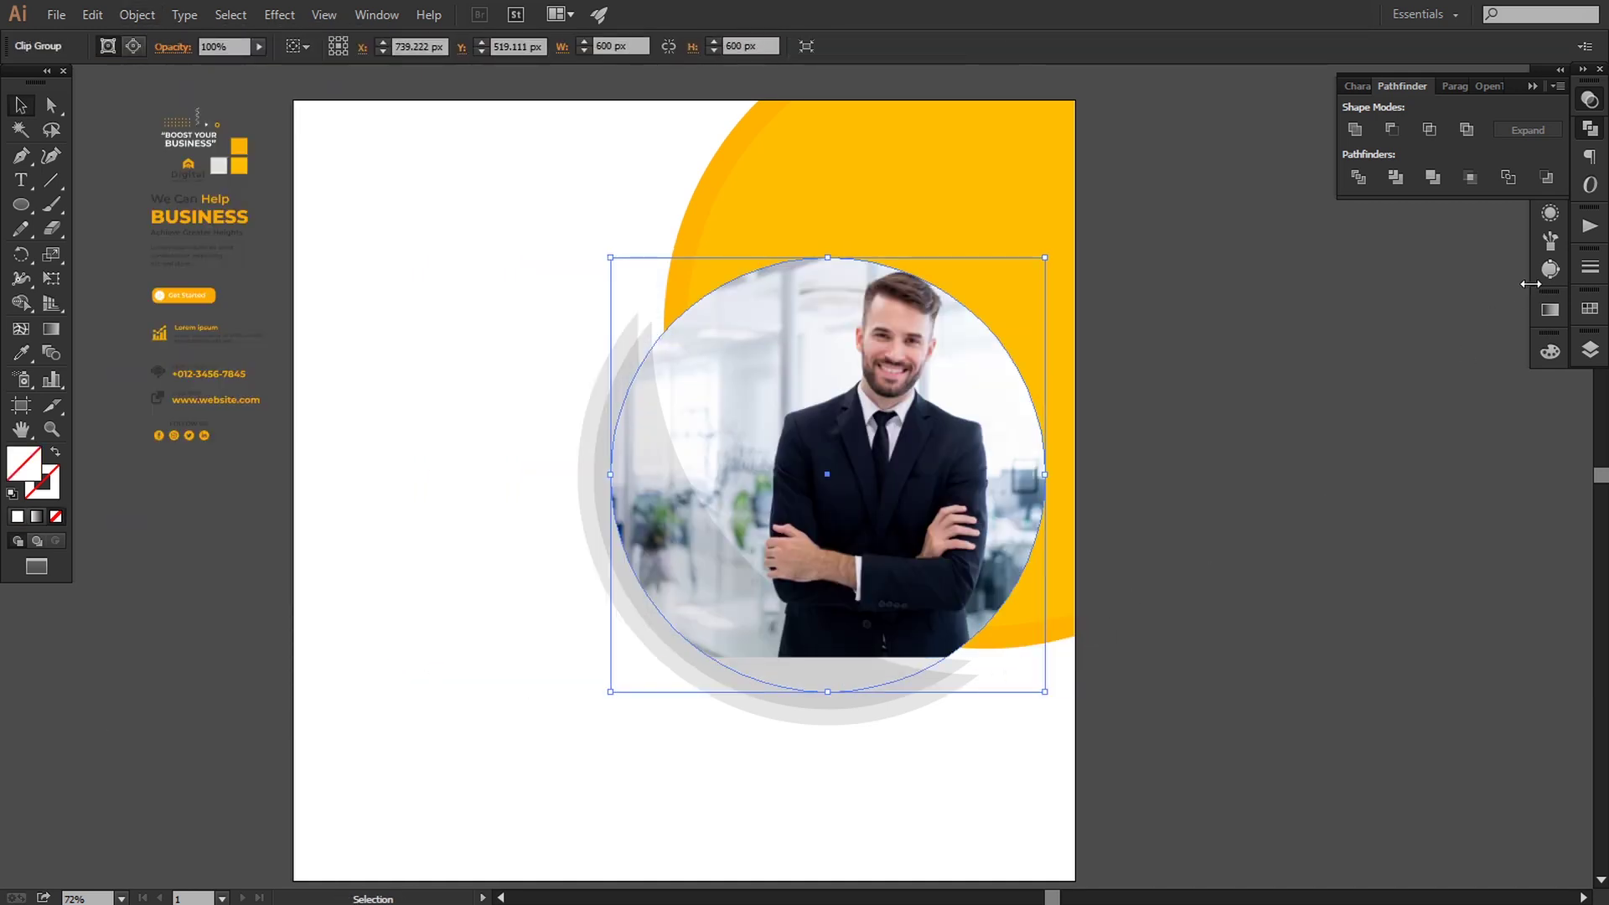
Step: In the Layers panel, expand Layer 1 and the clip group to target the photo
click(1589, 350)
click(1375, 361)
click(1394, 404)
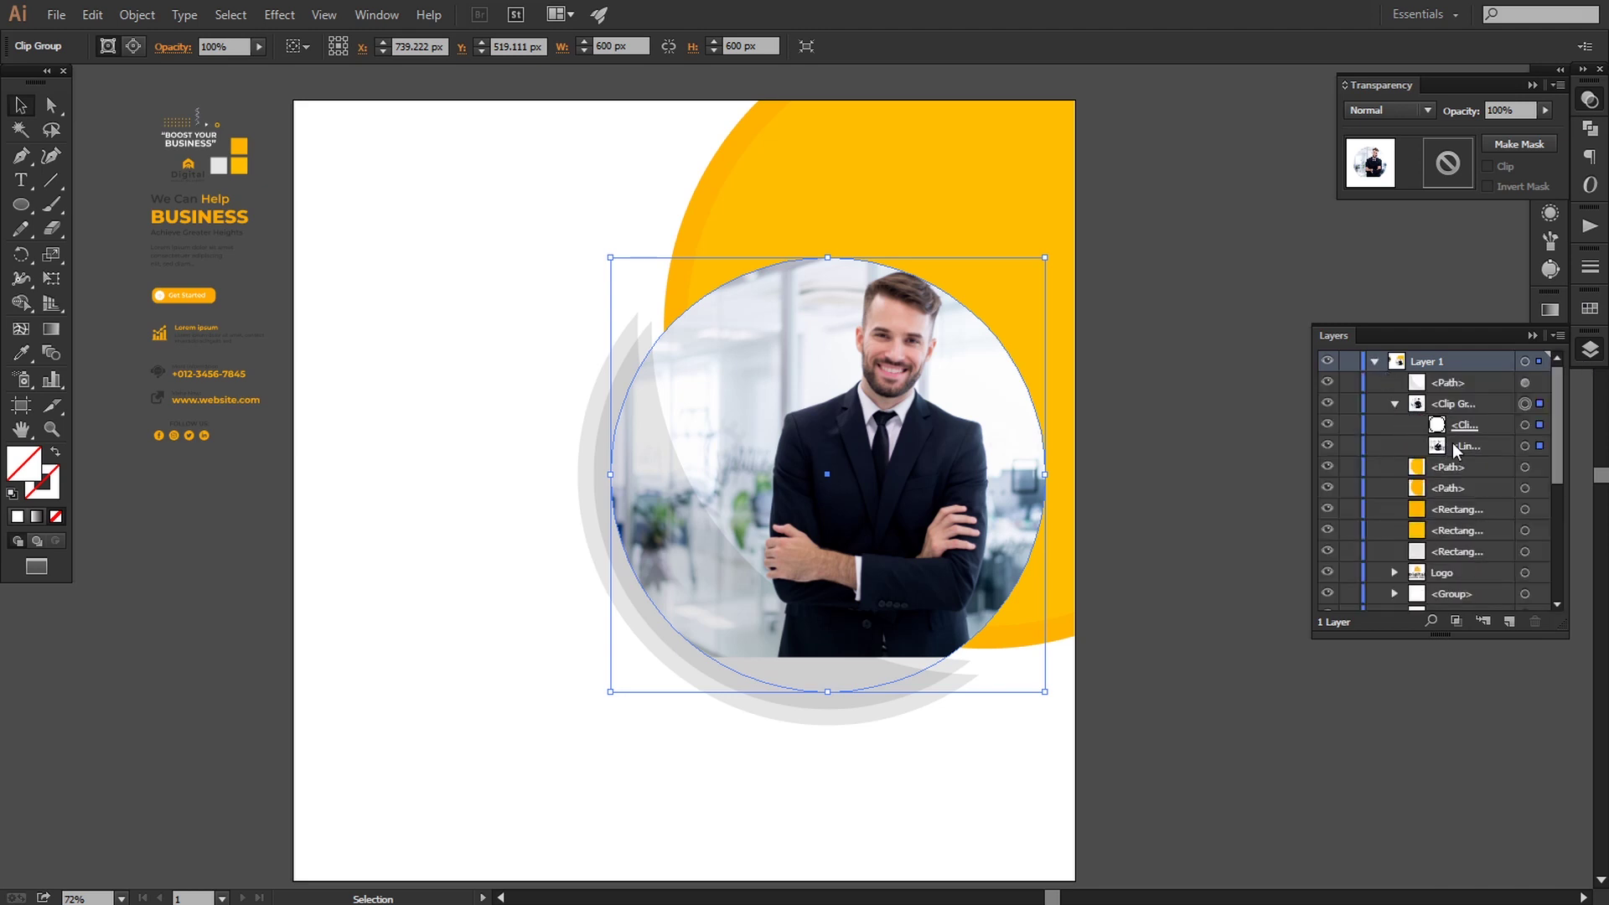
click(1525, 445)
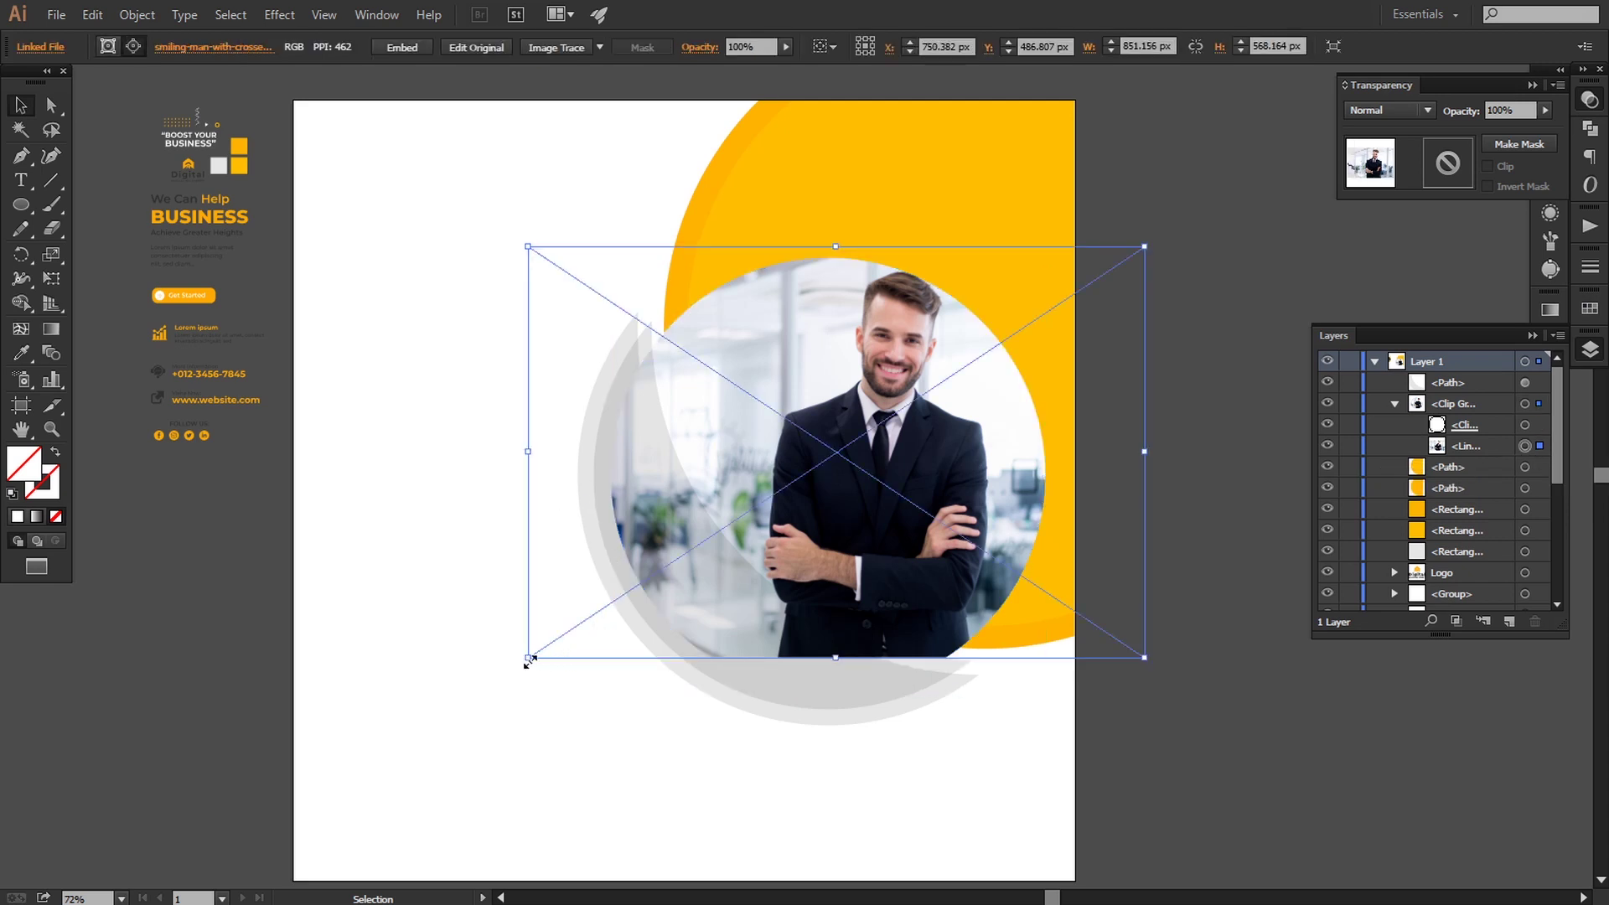
Step: Enlarge the photo inside the circle mask and re-centre it within the round frame
drag(528, 657, 514, 666)
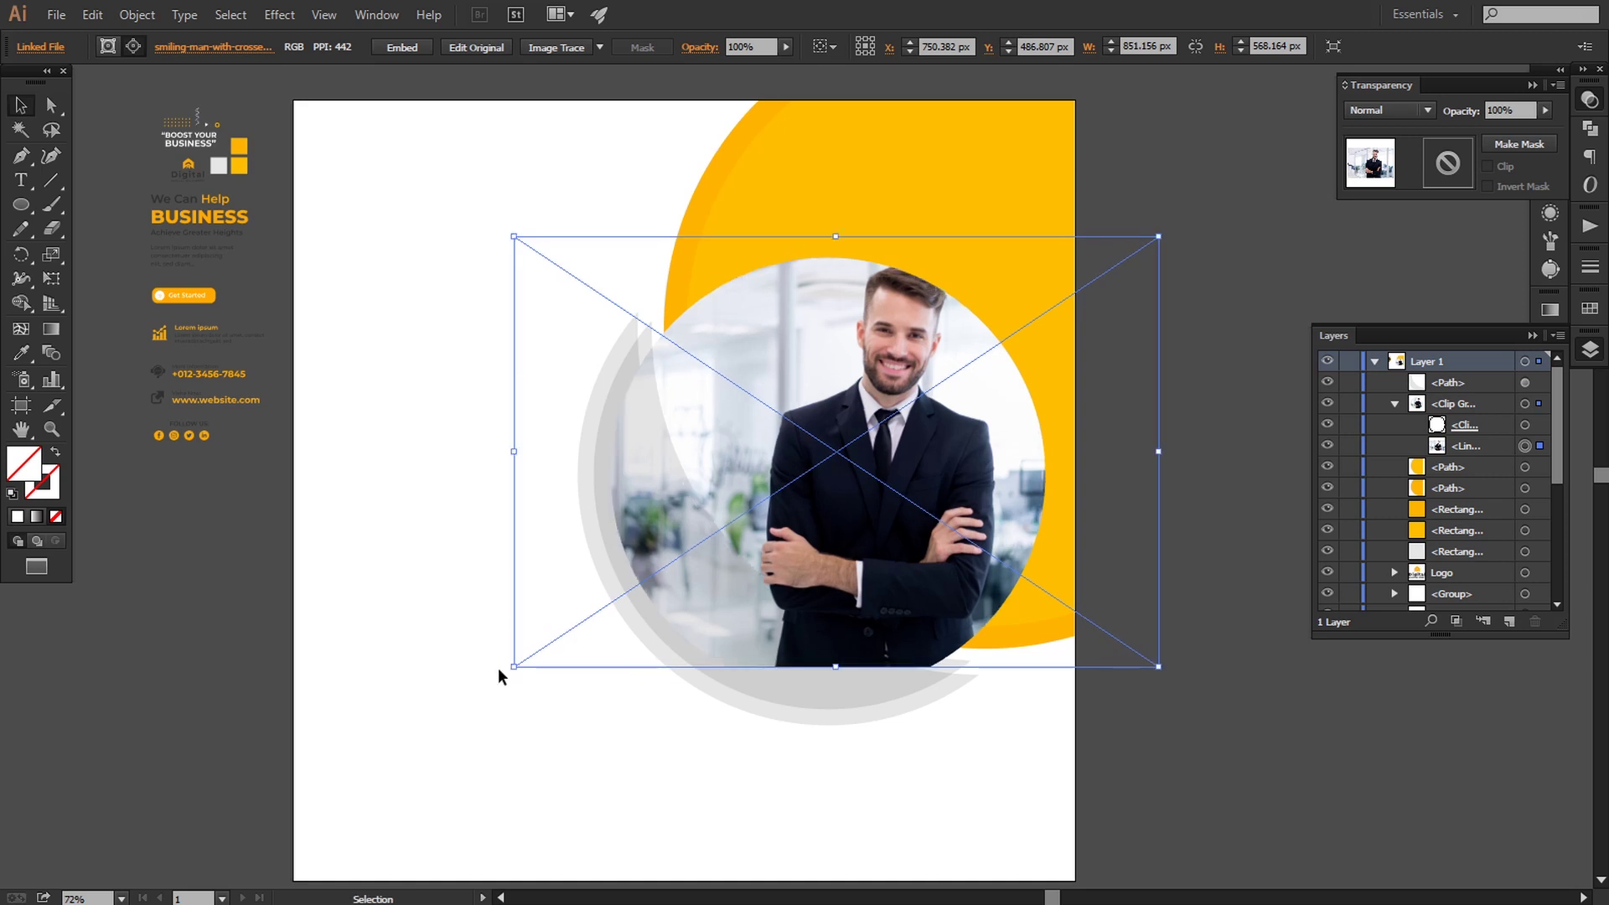
key(Down)
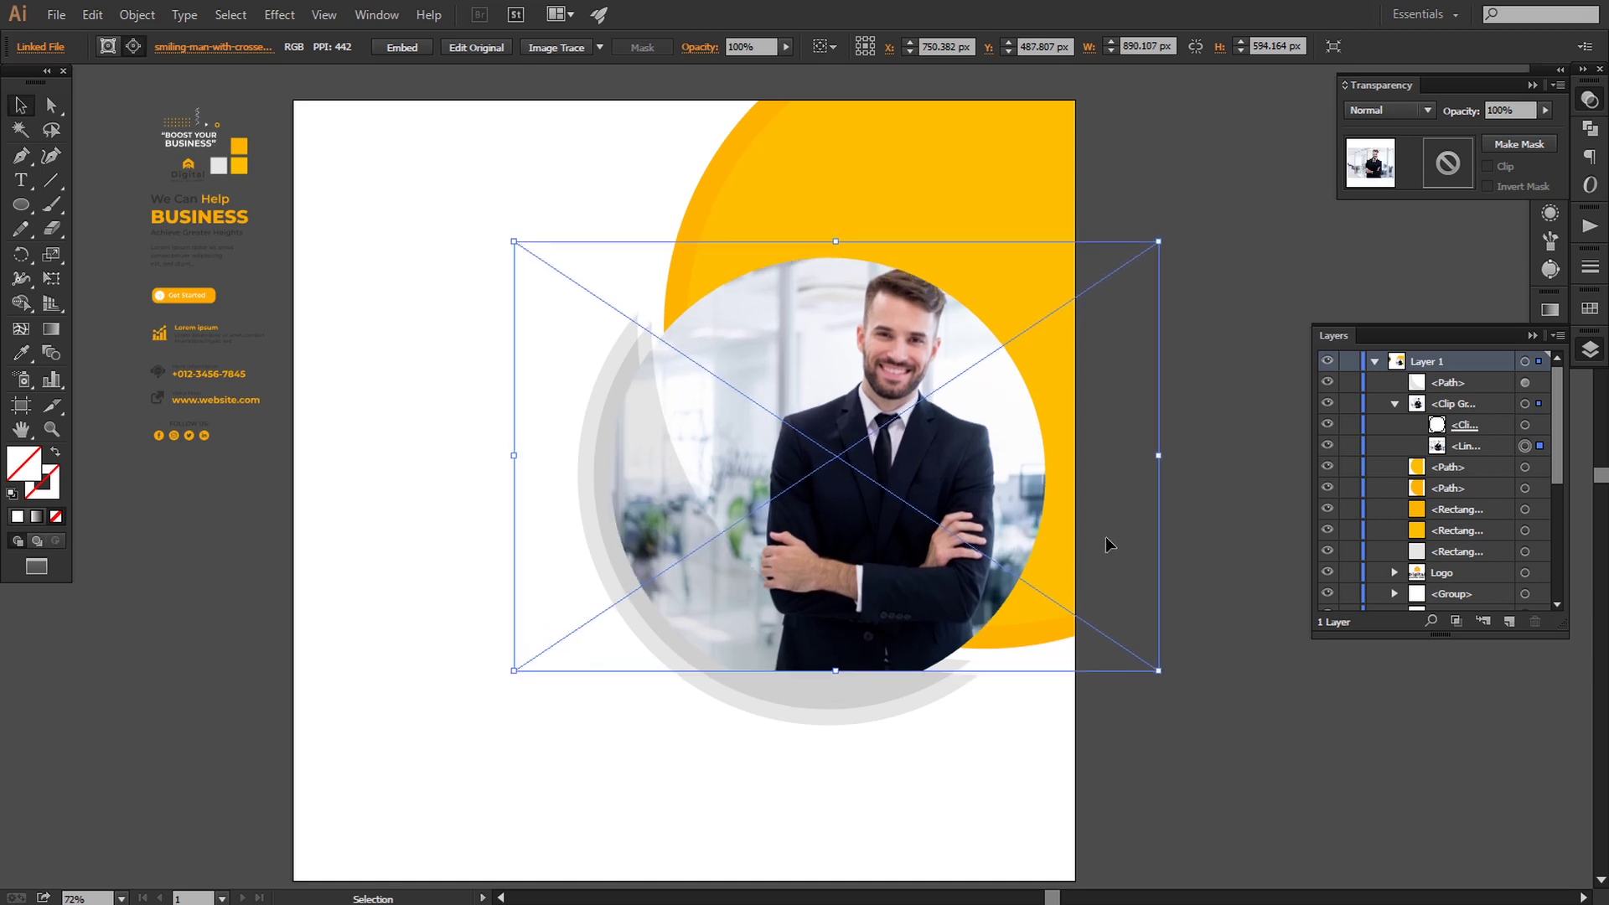
key(Down)
key(Down)
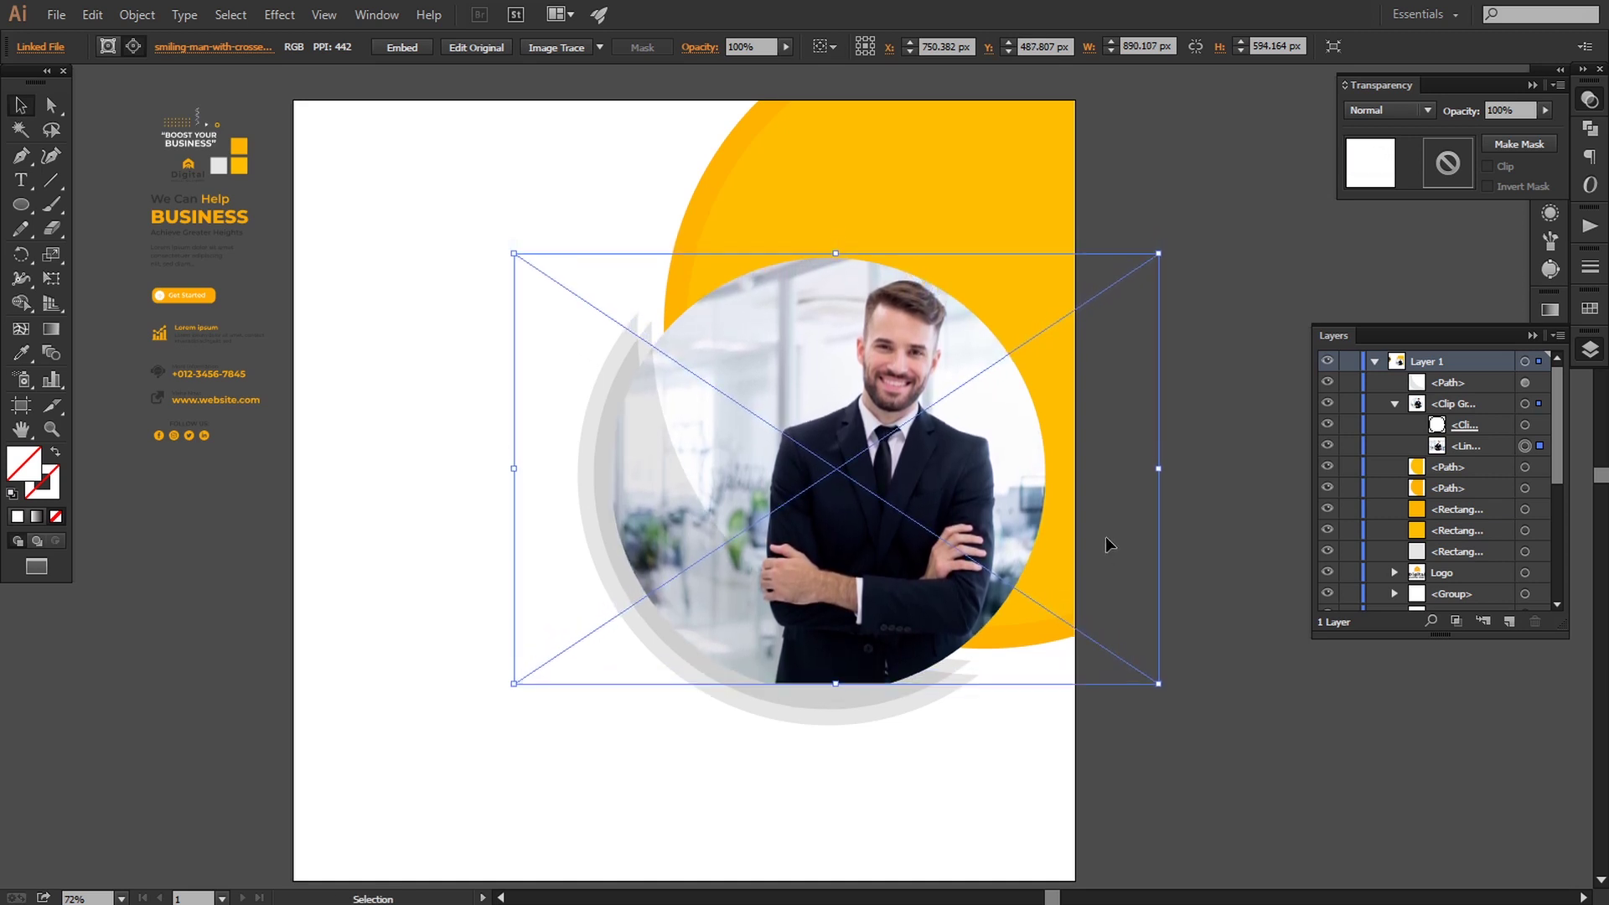
key(Down)
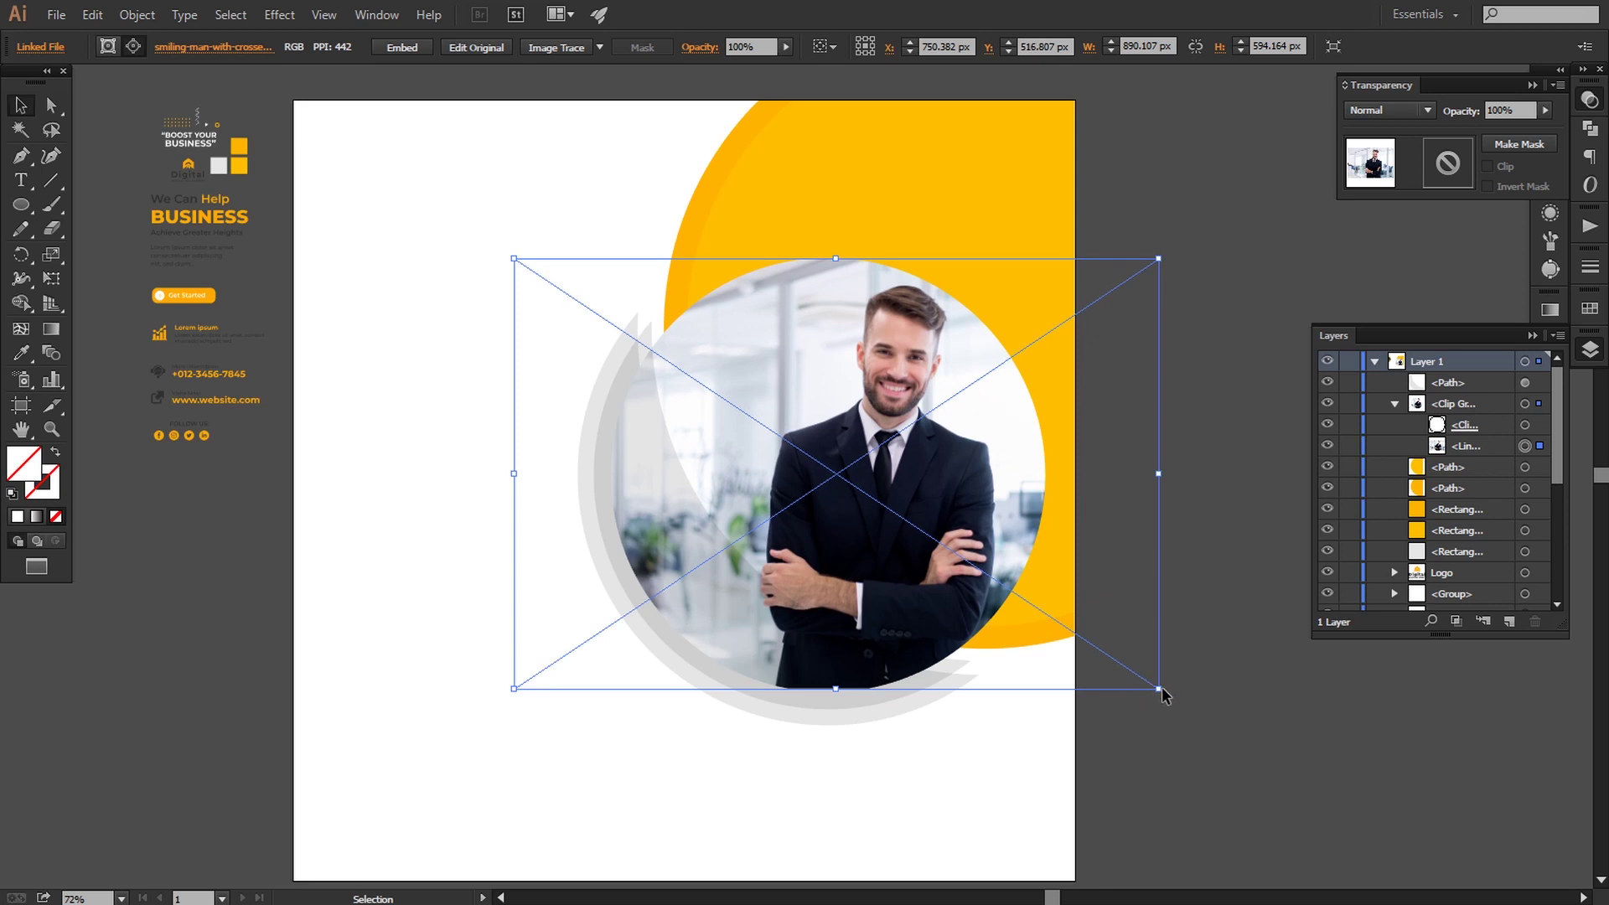
drag(1158, 689, 1177, 700)
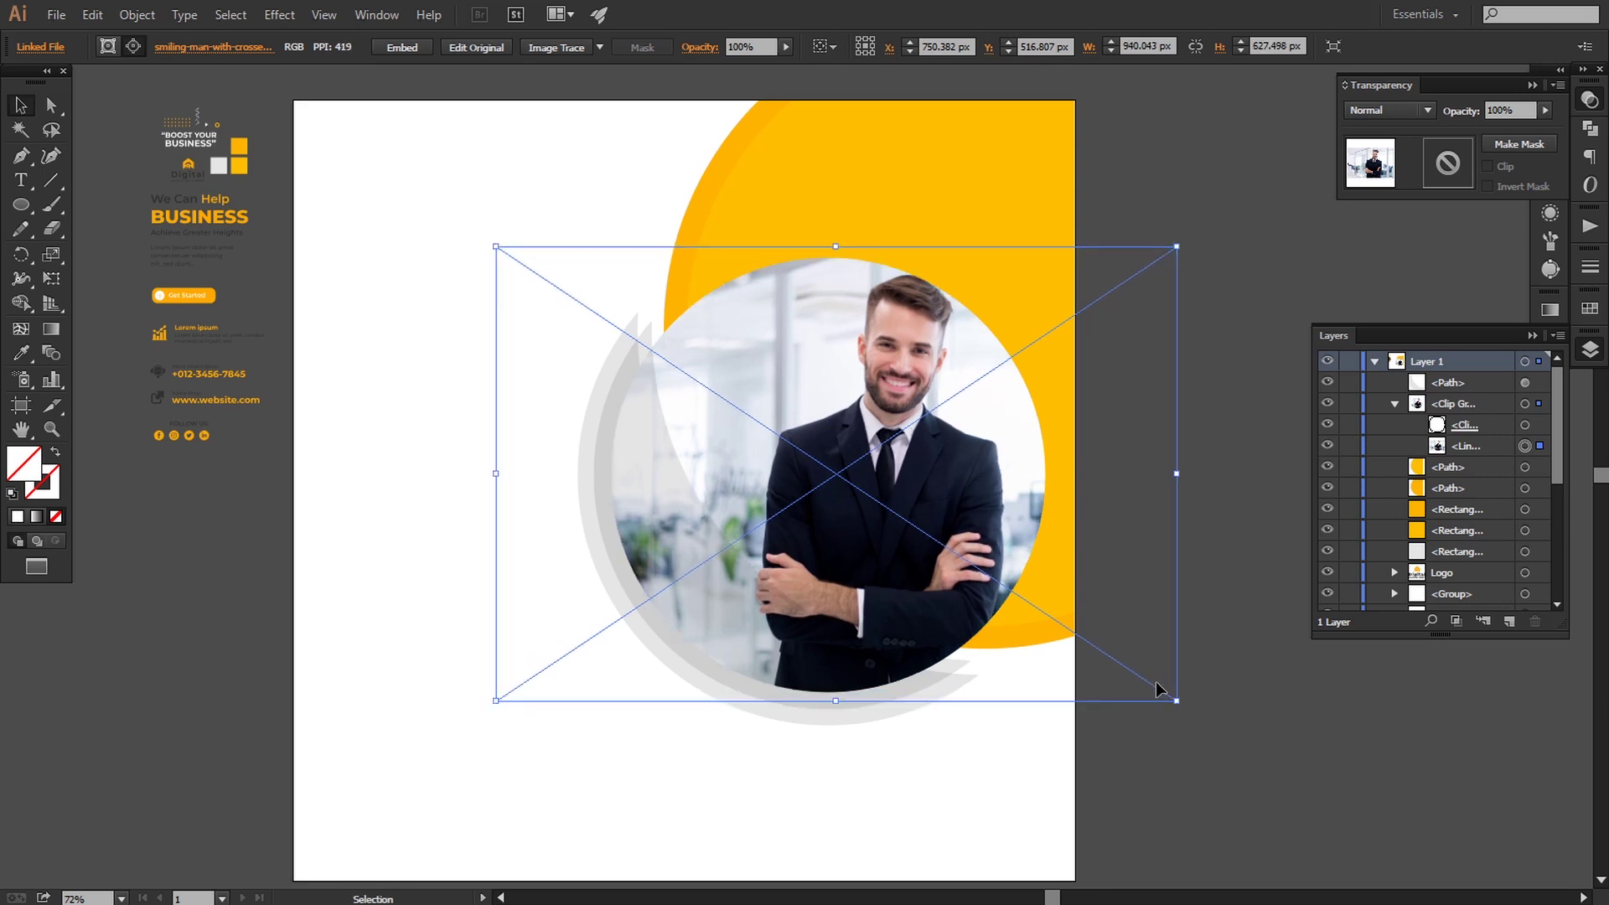
drag(1148, 689, 1029, 687)
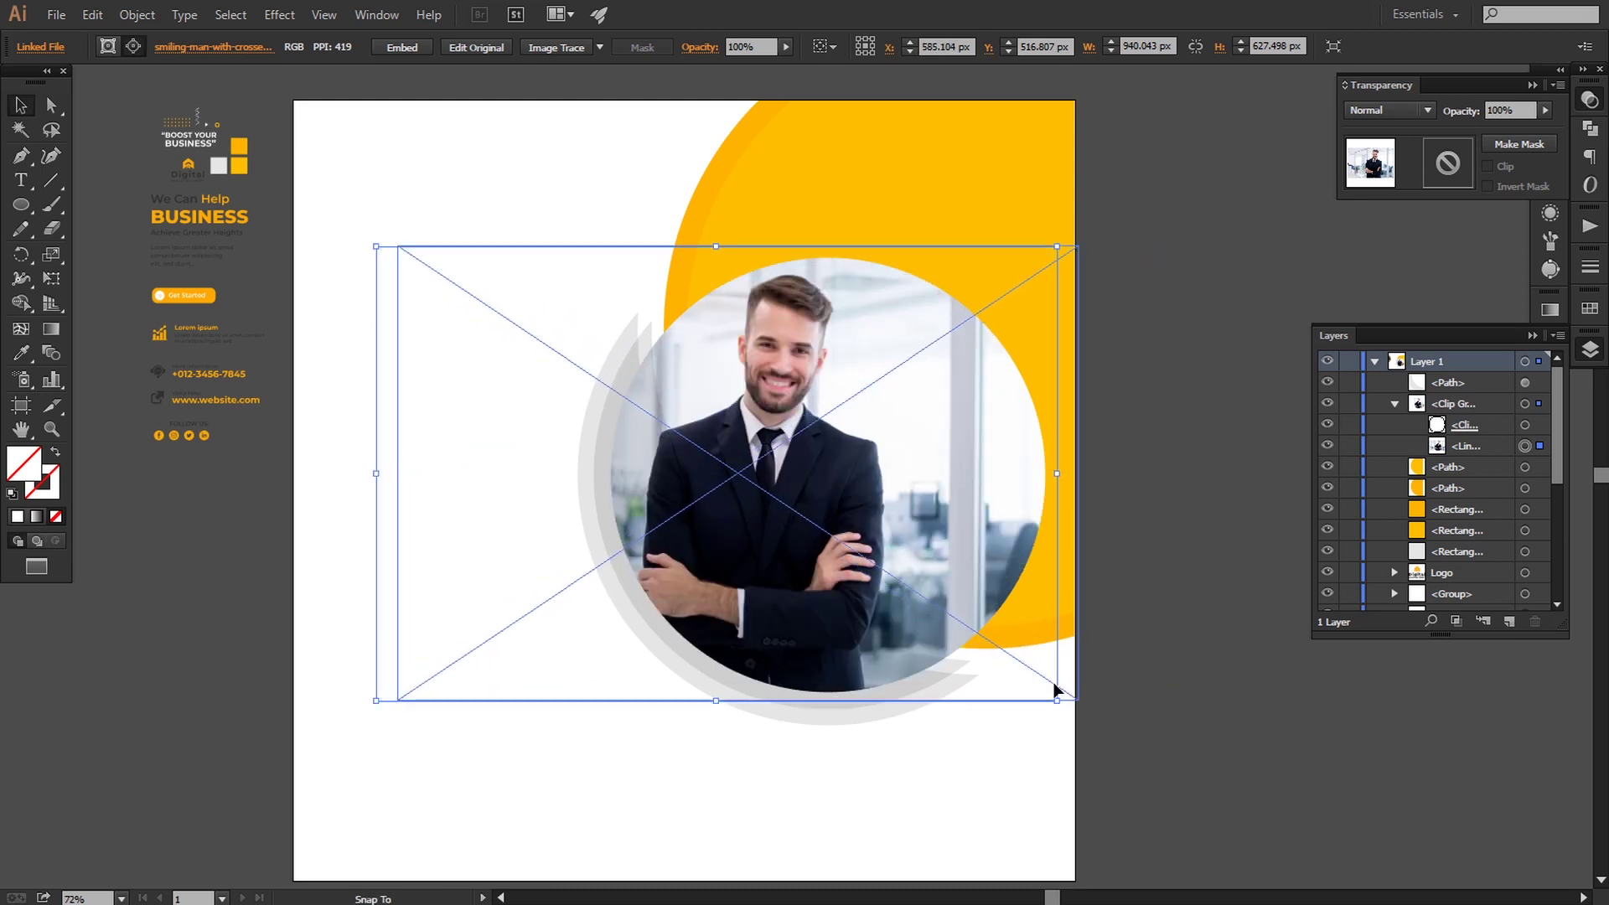
drag(1032, 688, 1106, 689)
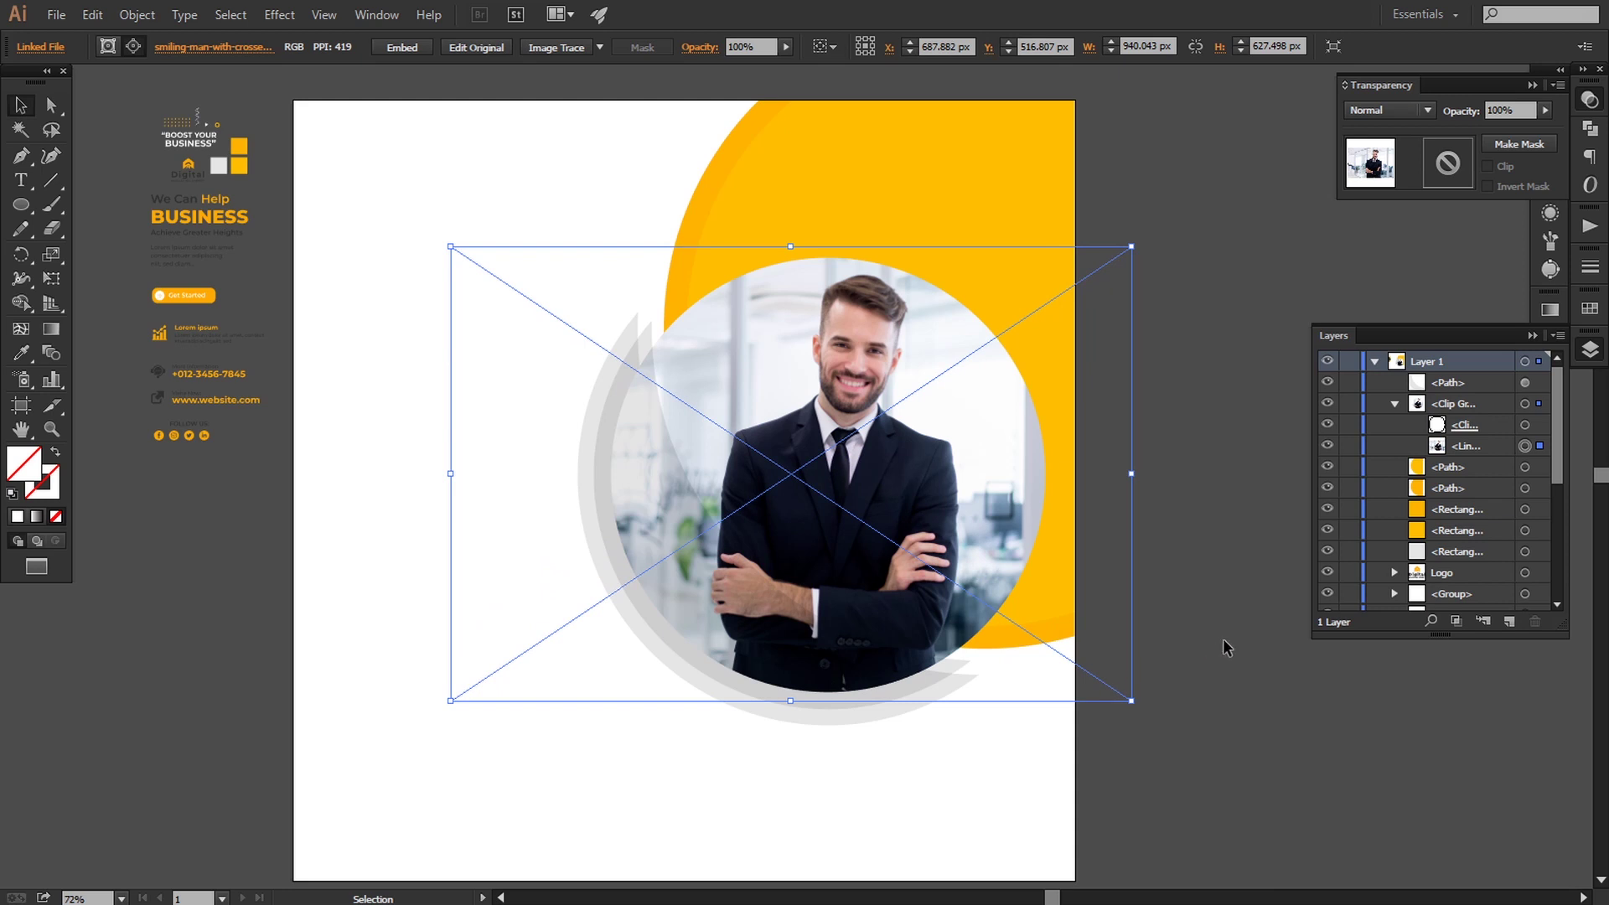
key(Left)
key(Left)
key(Left)
key(Left)
key(Left)
key(Left)
key(Left)
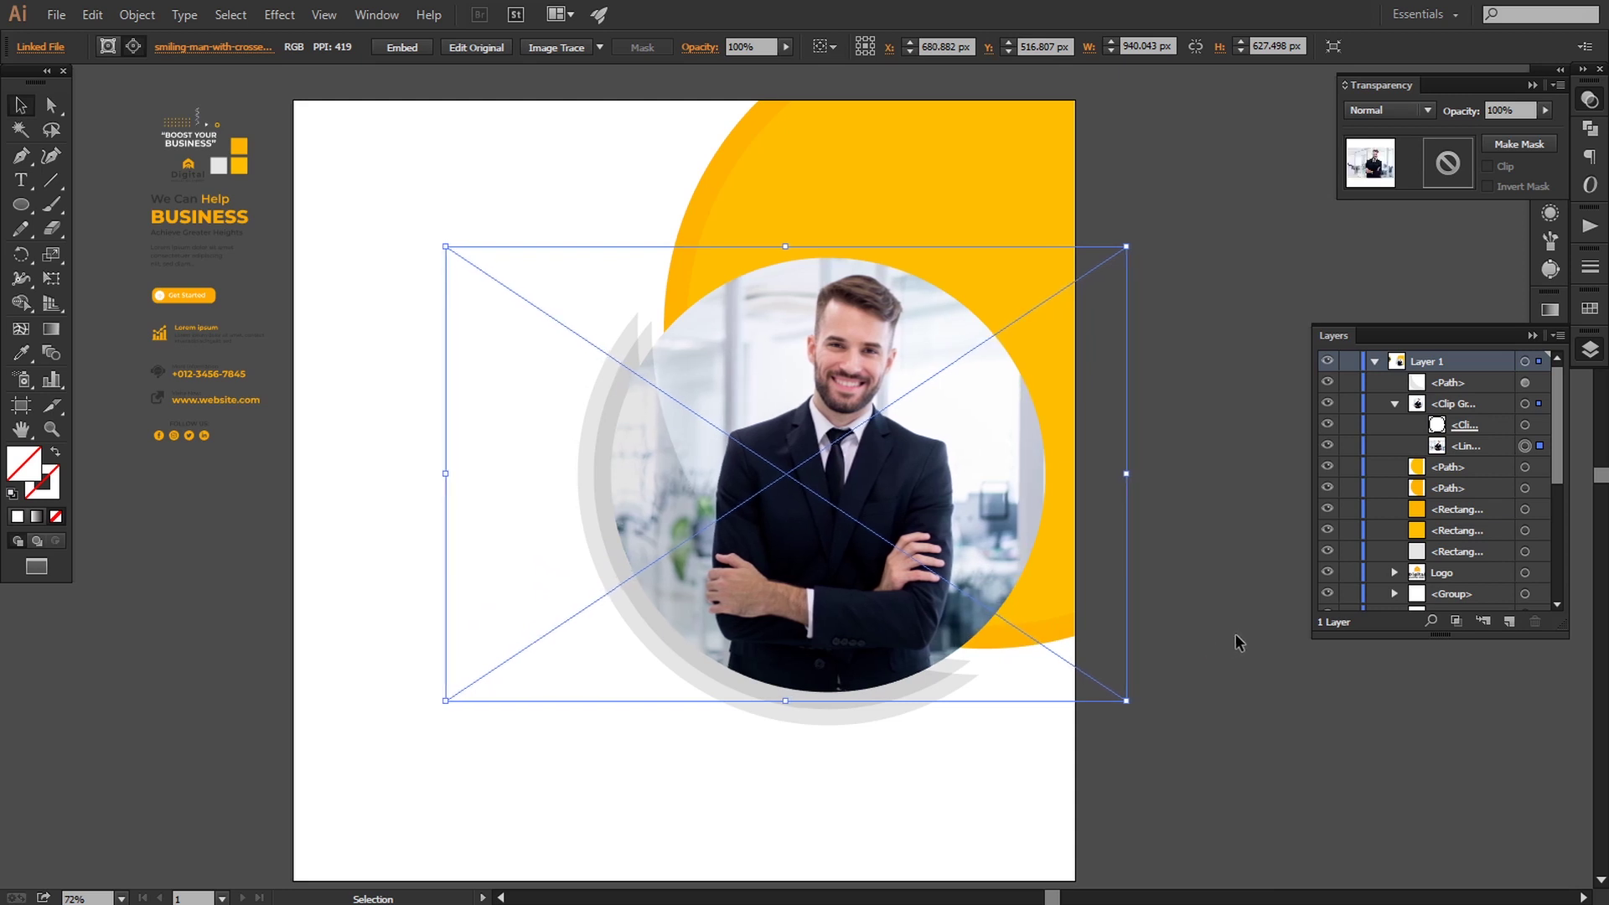
Step: Bring the framed photo's clip group to the front of the stack
click(1238, 642)
click(928, 521)
right_click(928, 521)
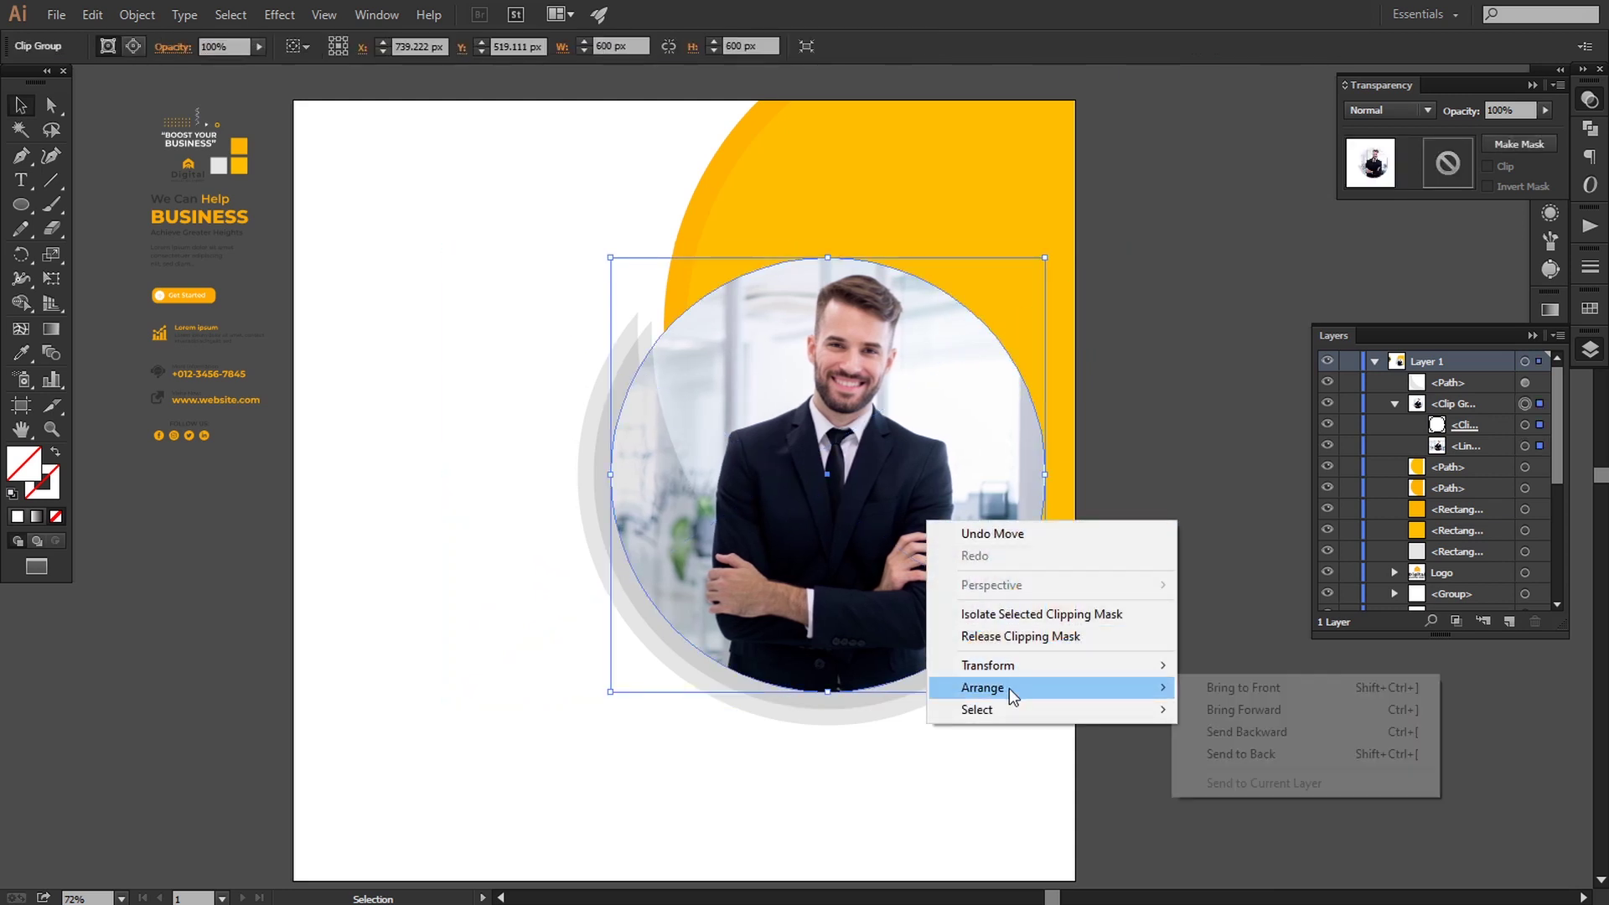
click(1212, 692)
Step: Draw a rectangle spanning the whole 1080 px artboard
key(space)
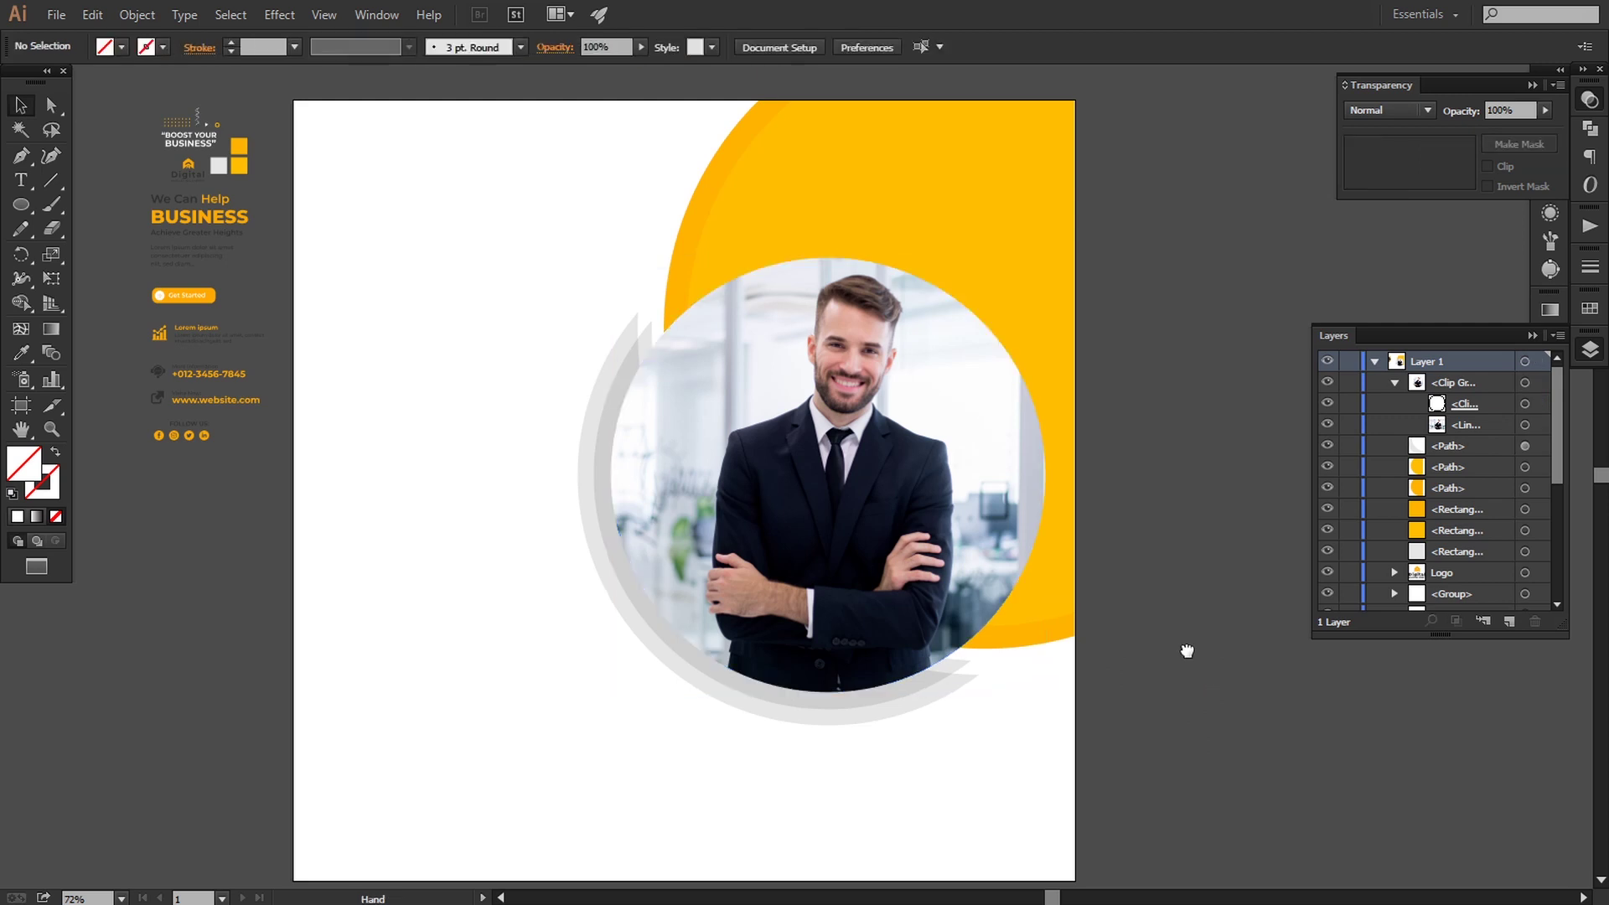
click(1589, 349)
drag(1168, 400, 1169, 405)
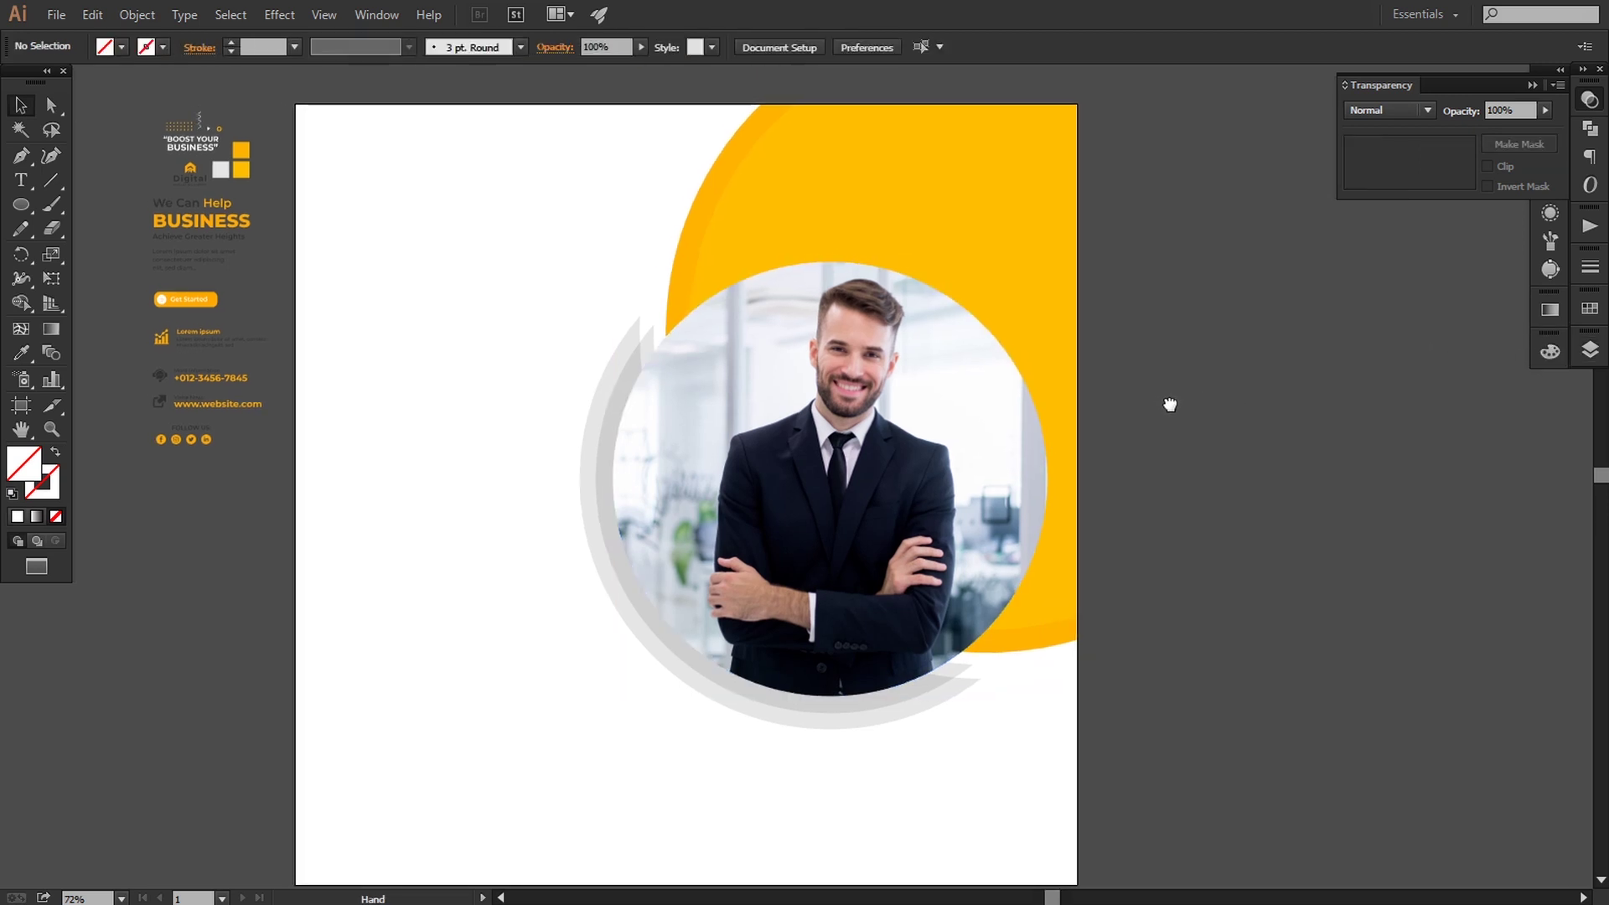
drag(508, 454, 531, 462)
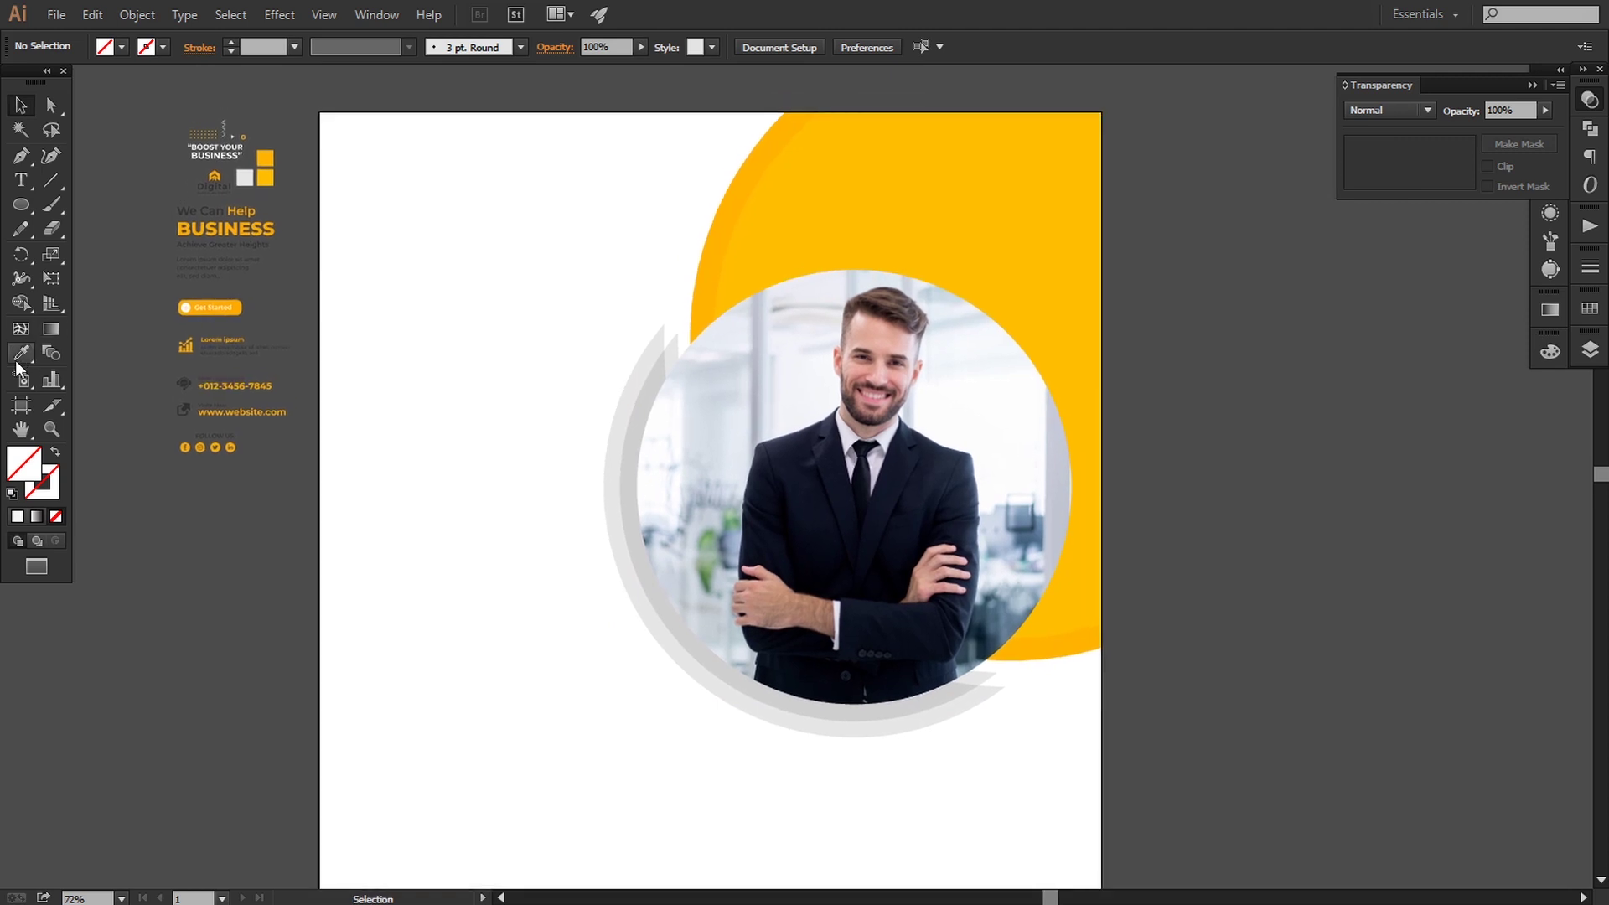
drag(21, 204, 108, 205)
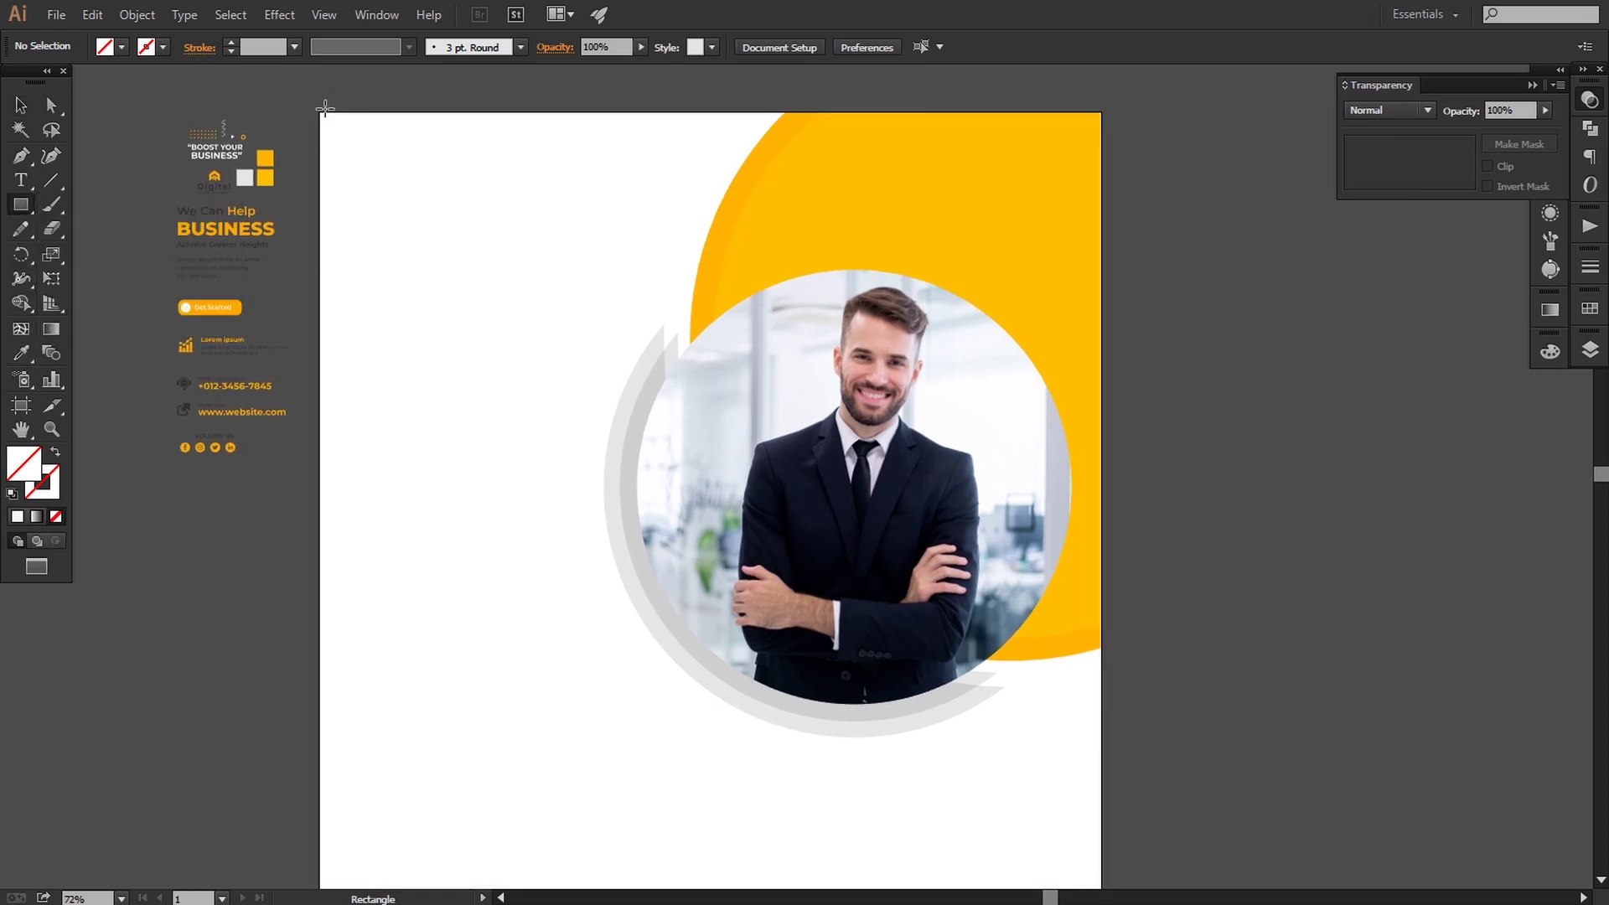
drag(321, 113, 1083, 869)
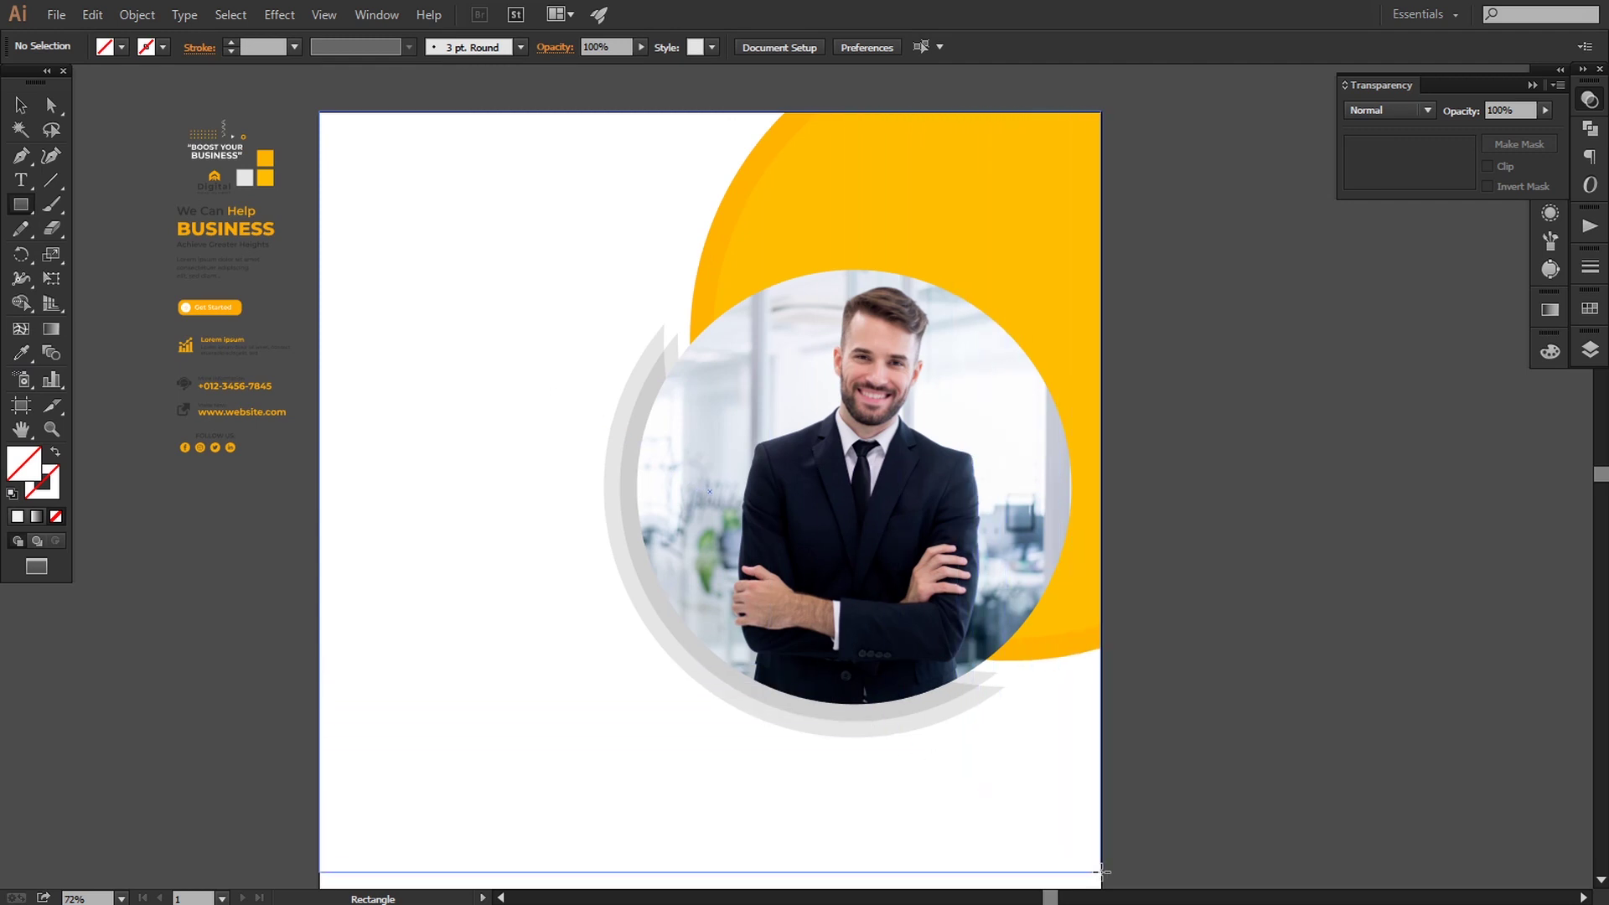
drag(1083, 868, 1100, 869)
drag(589, 762, 557, 602)
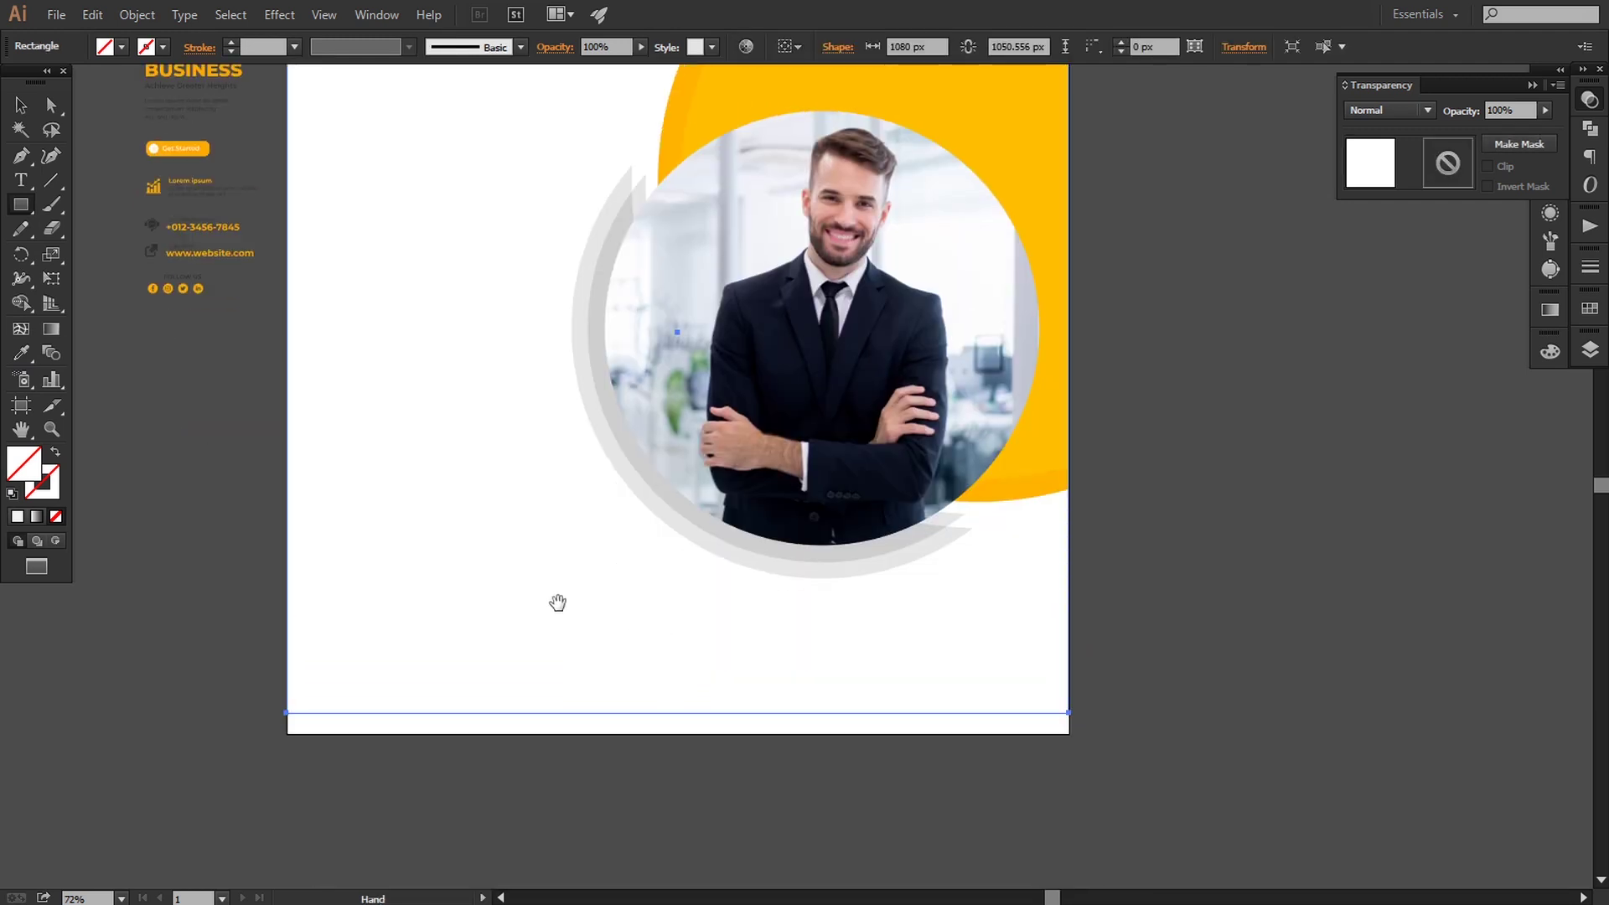
Step: Fill the rectangle with light grey #f2f2f2, stretch it to the bottom, and send it to back
double_click(21, 463)
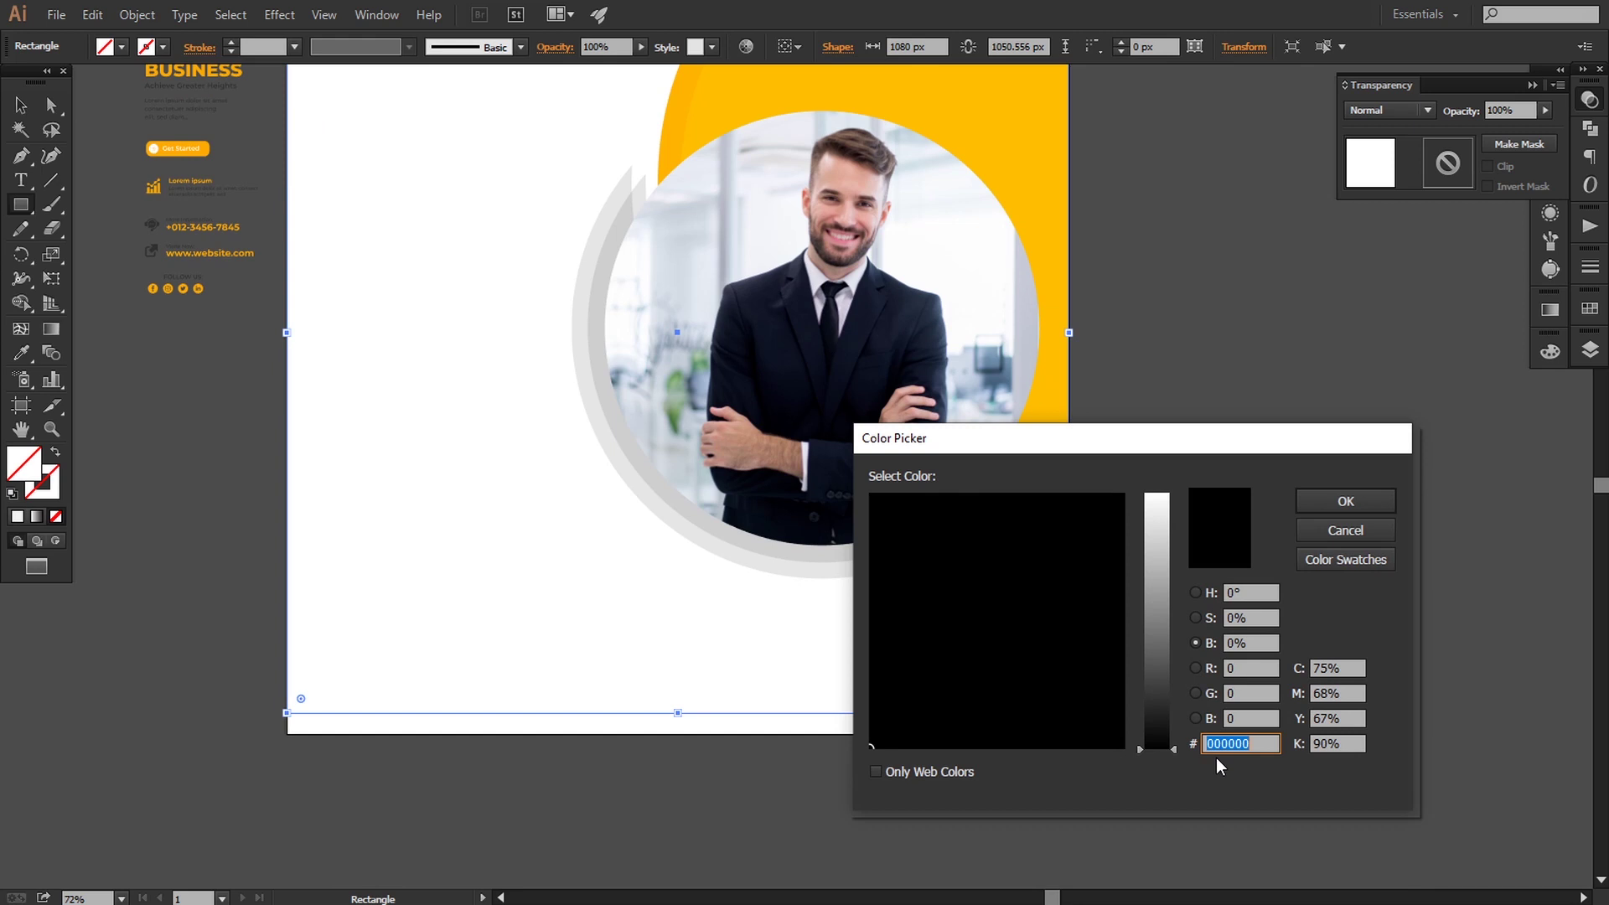
text(f2f2f2)
click(1341, 505)
key(v)
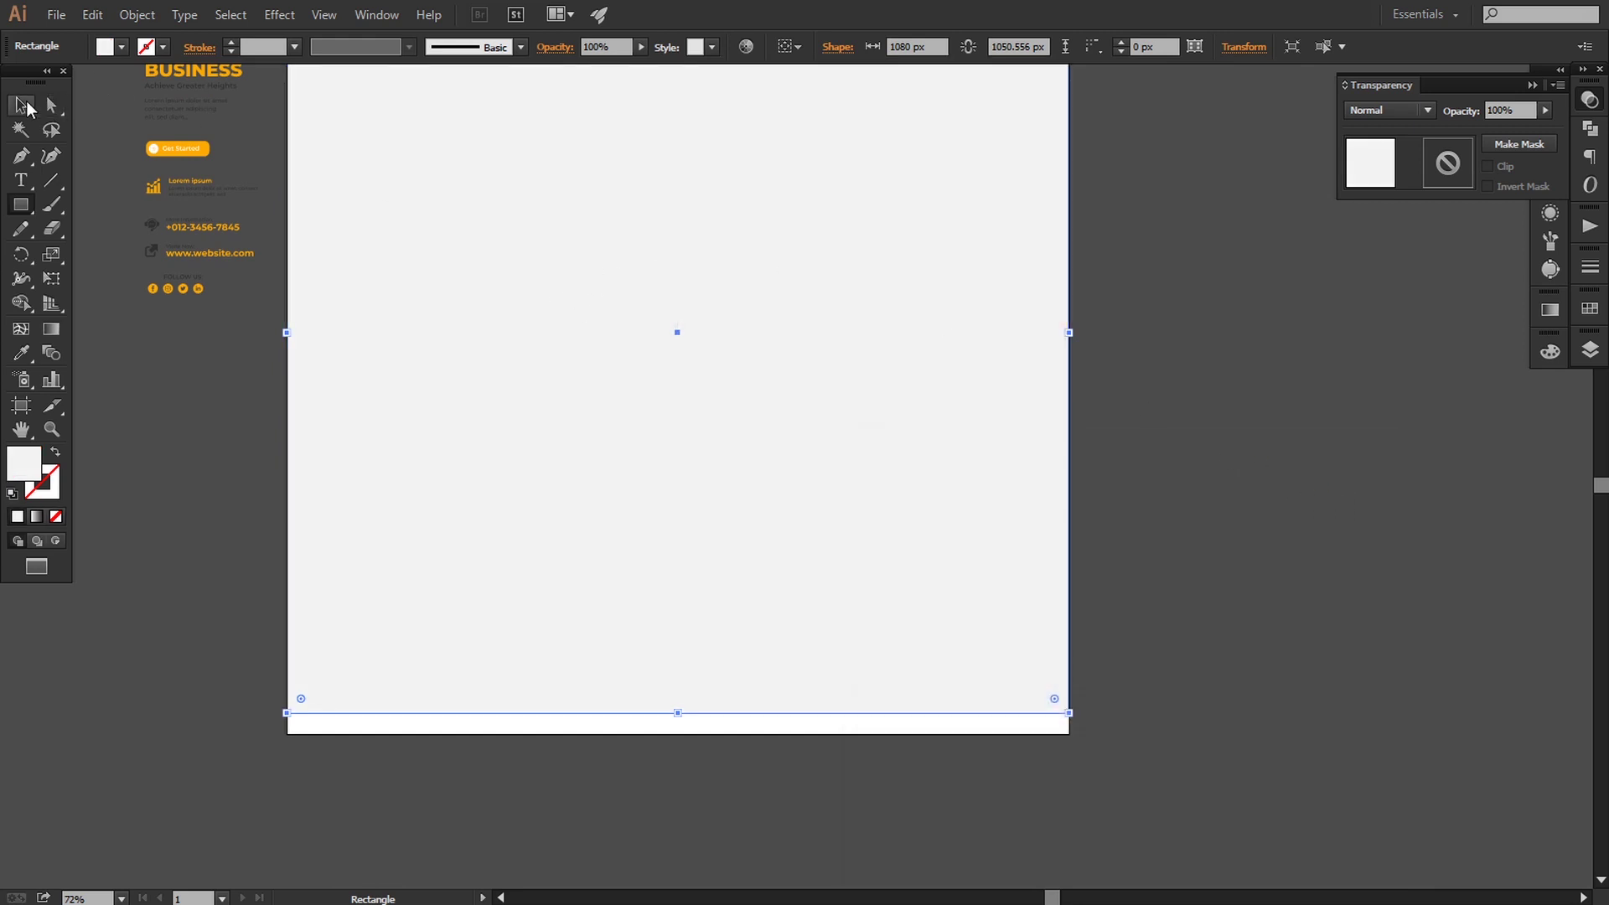
drag(677, 715, 675, 735)
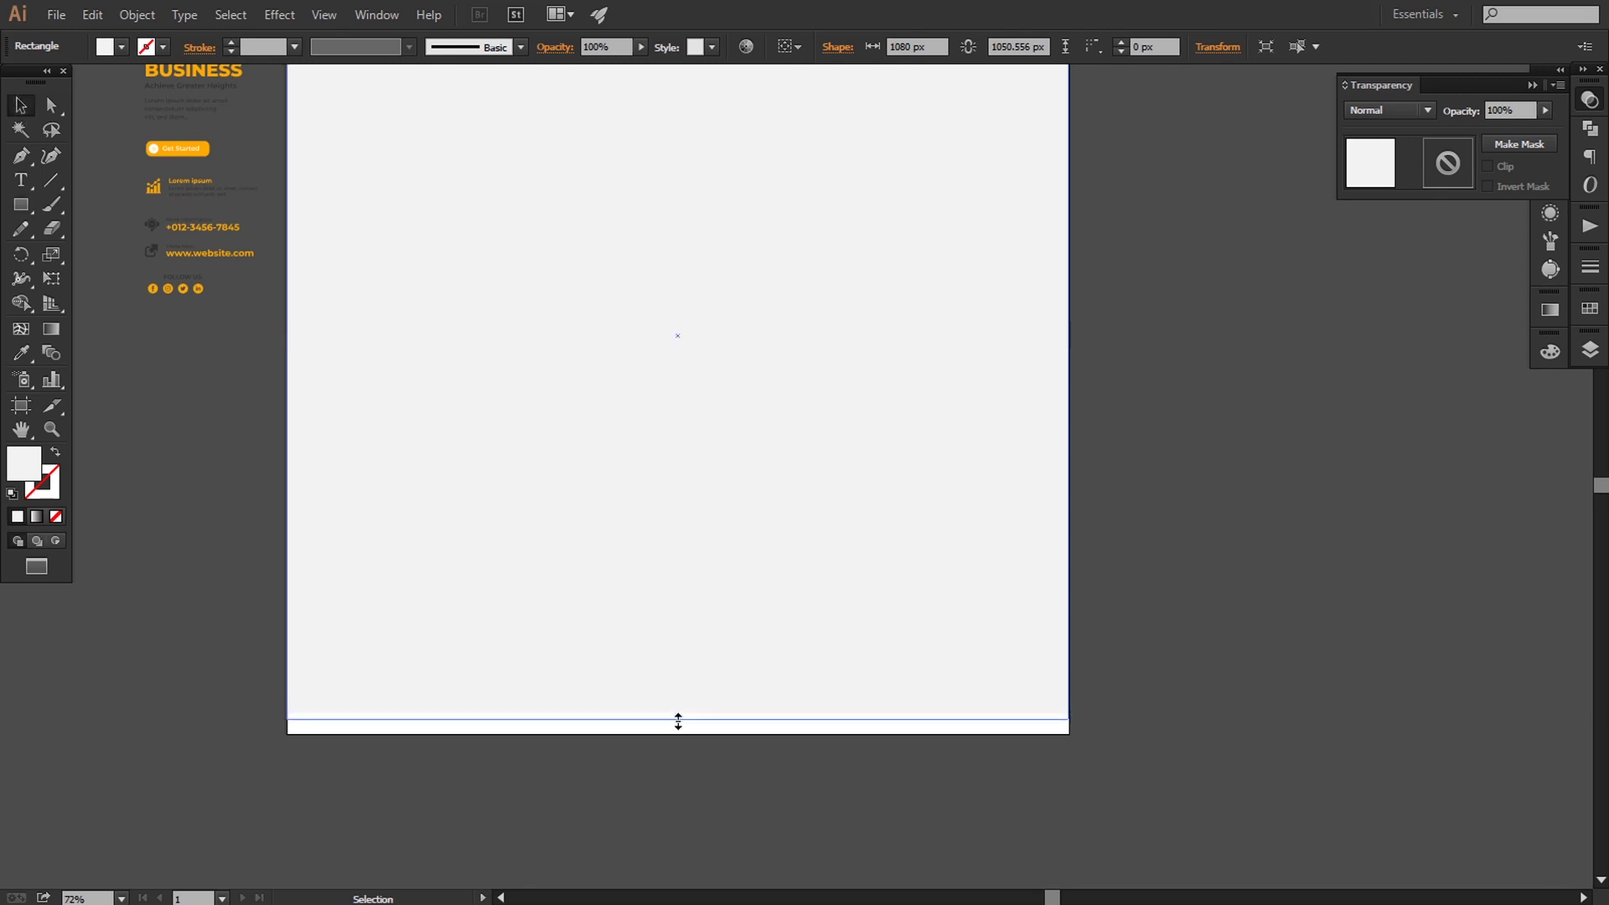
right_click(725, 667)
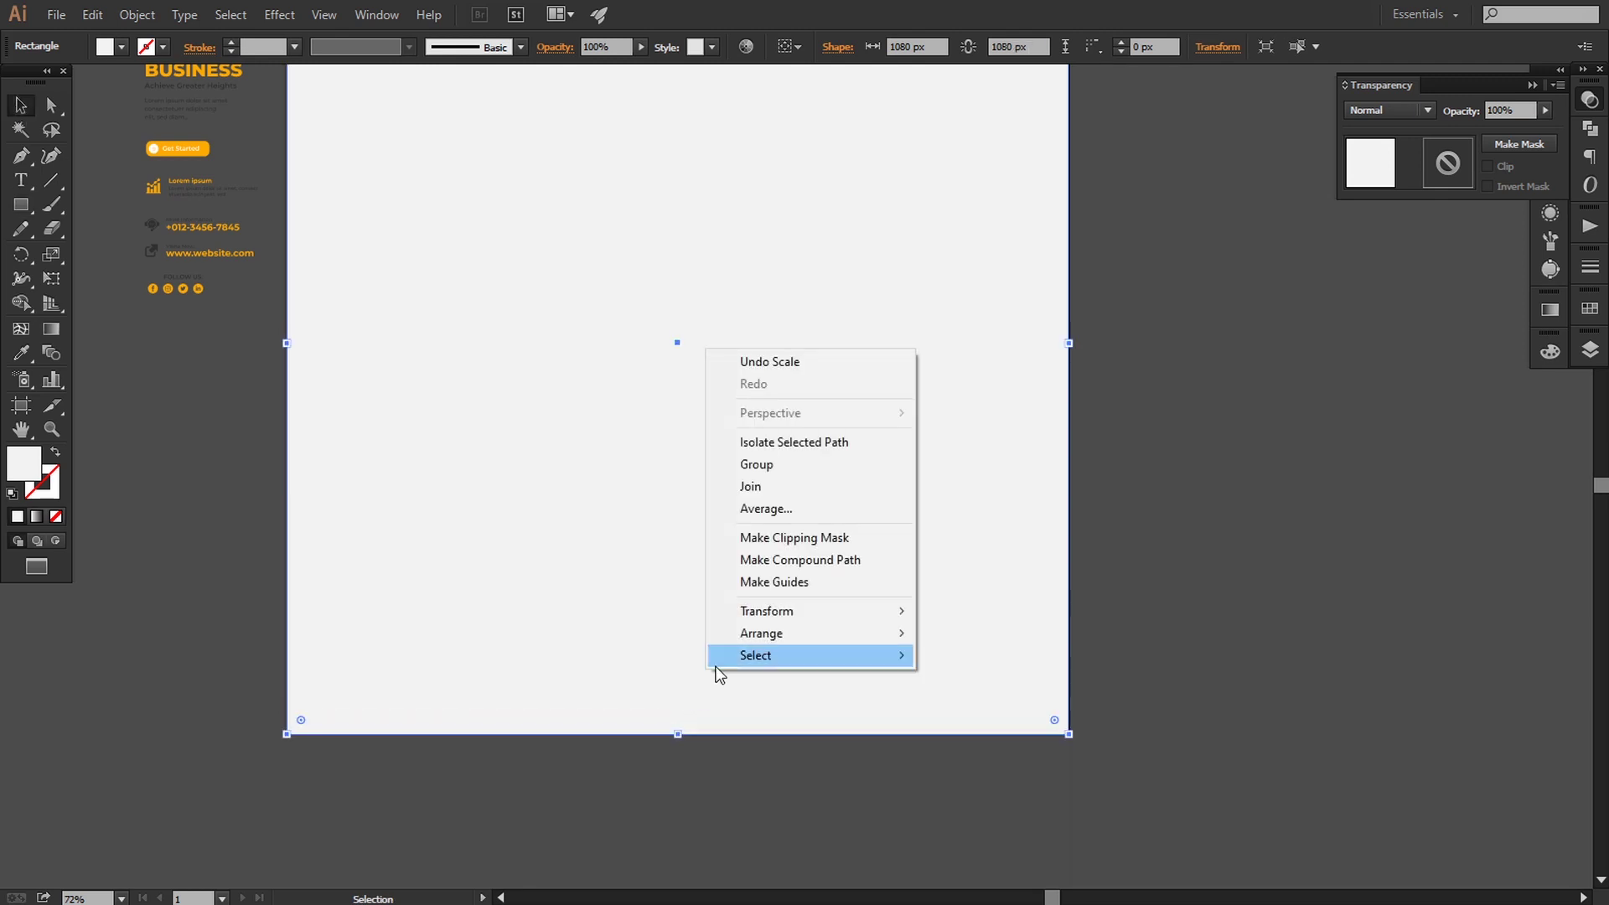
click(979, 700)
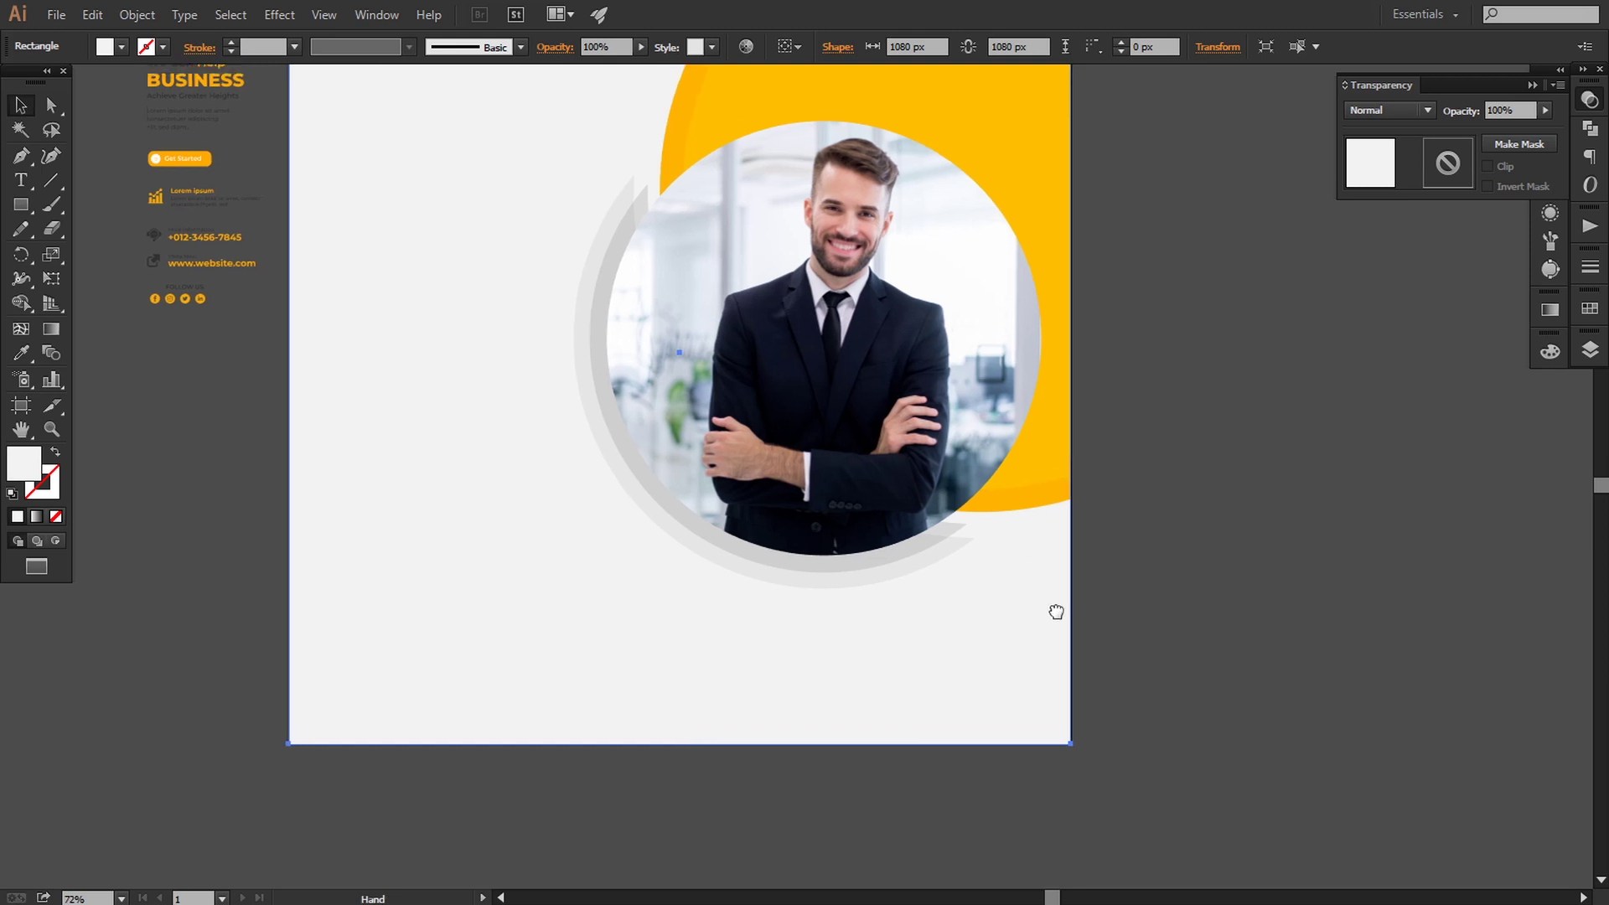
click(1290, 587)
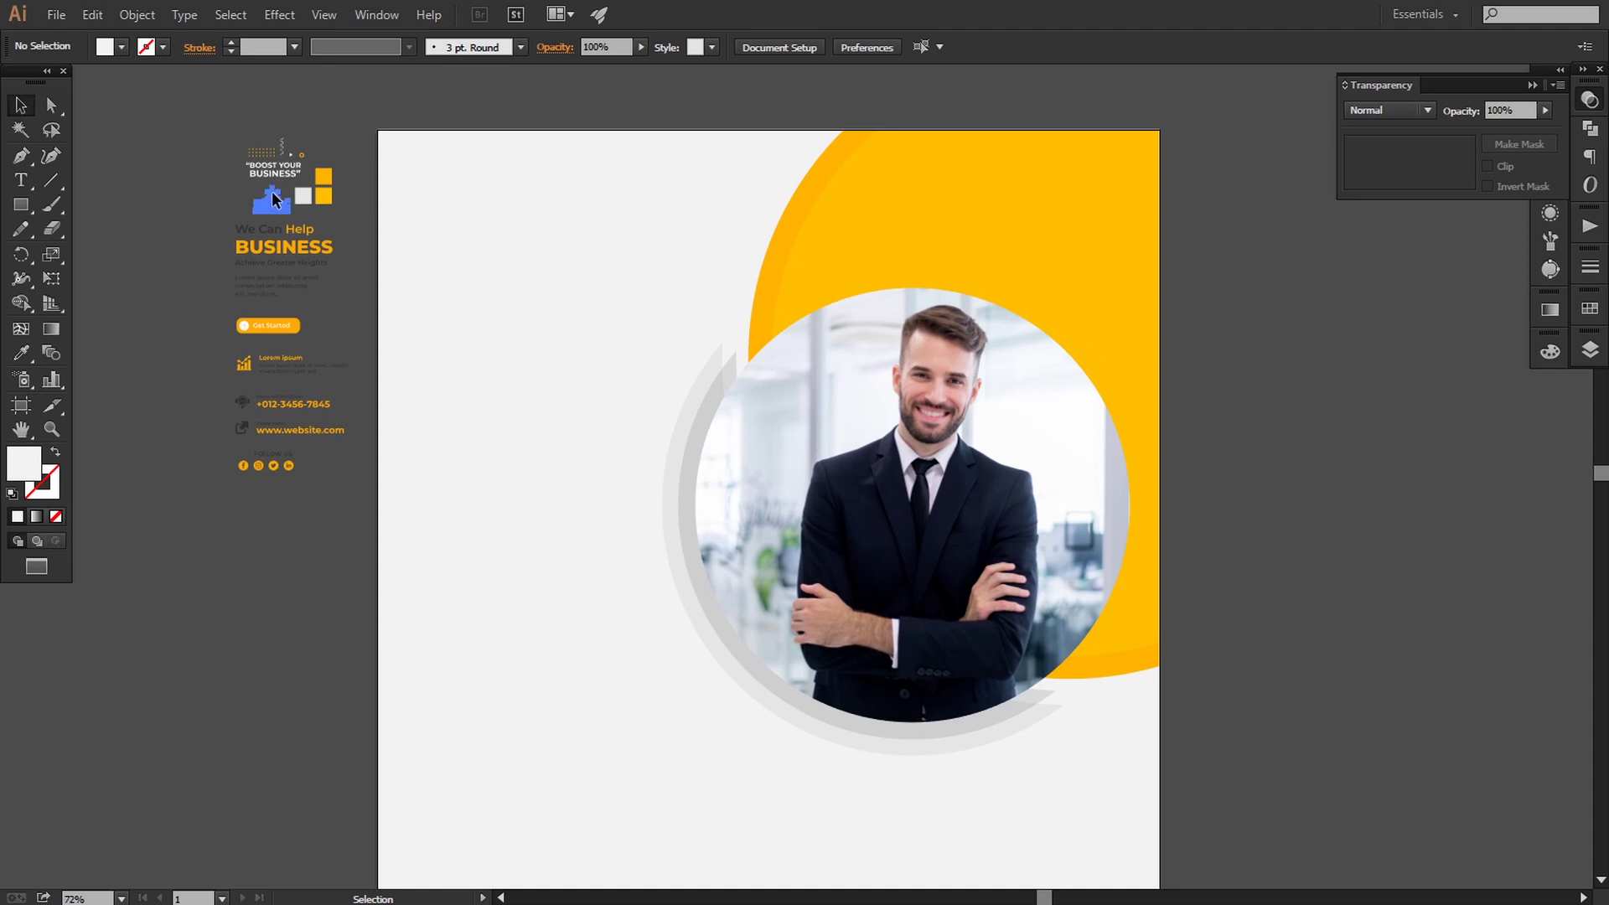
Step: Place the Digital Marketing Expert logo enlarged and frontmost in the top-left, then copy over the dot pattern
drag(273, 199, 463, 215)
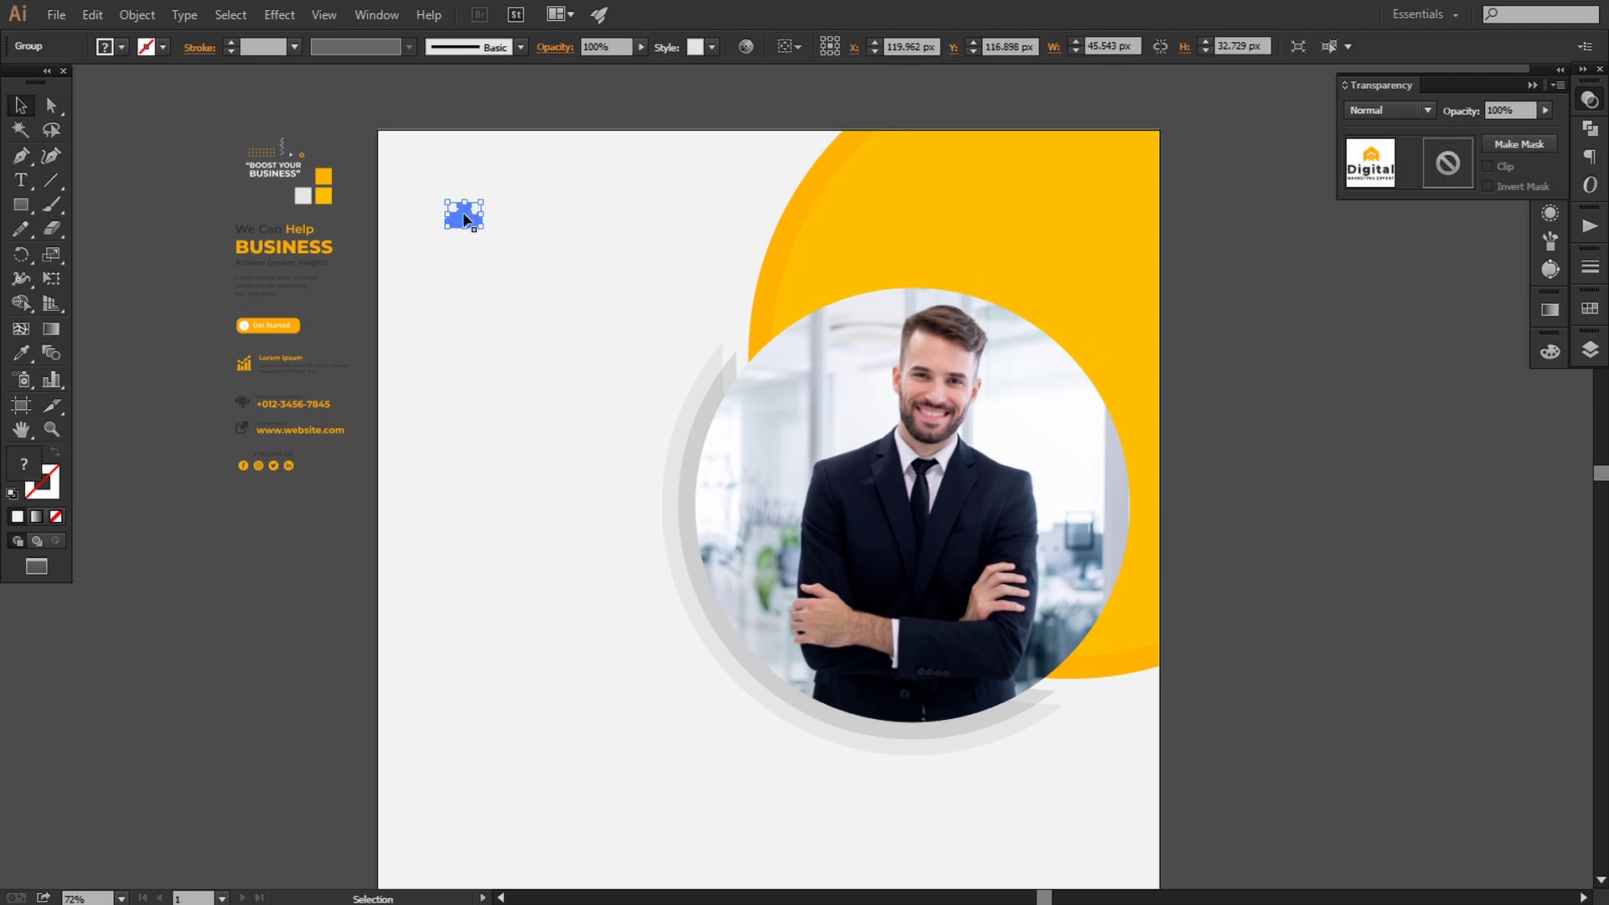
right_click(464, 219)
click(737, 402)
mouse_move(484, 229)
mouse_down()
mouse_move(557, 315)
mouse_move(542, 313)
mouse_up()
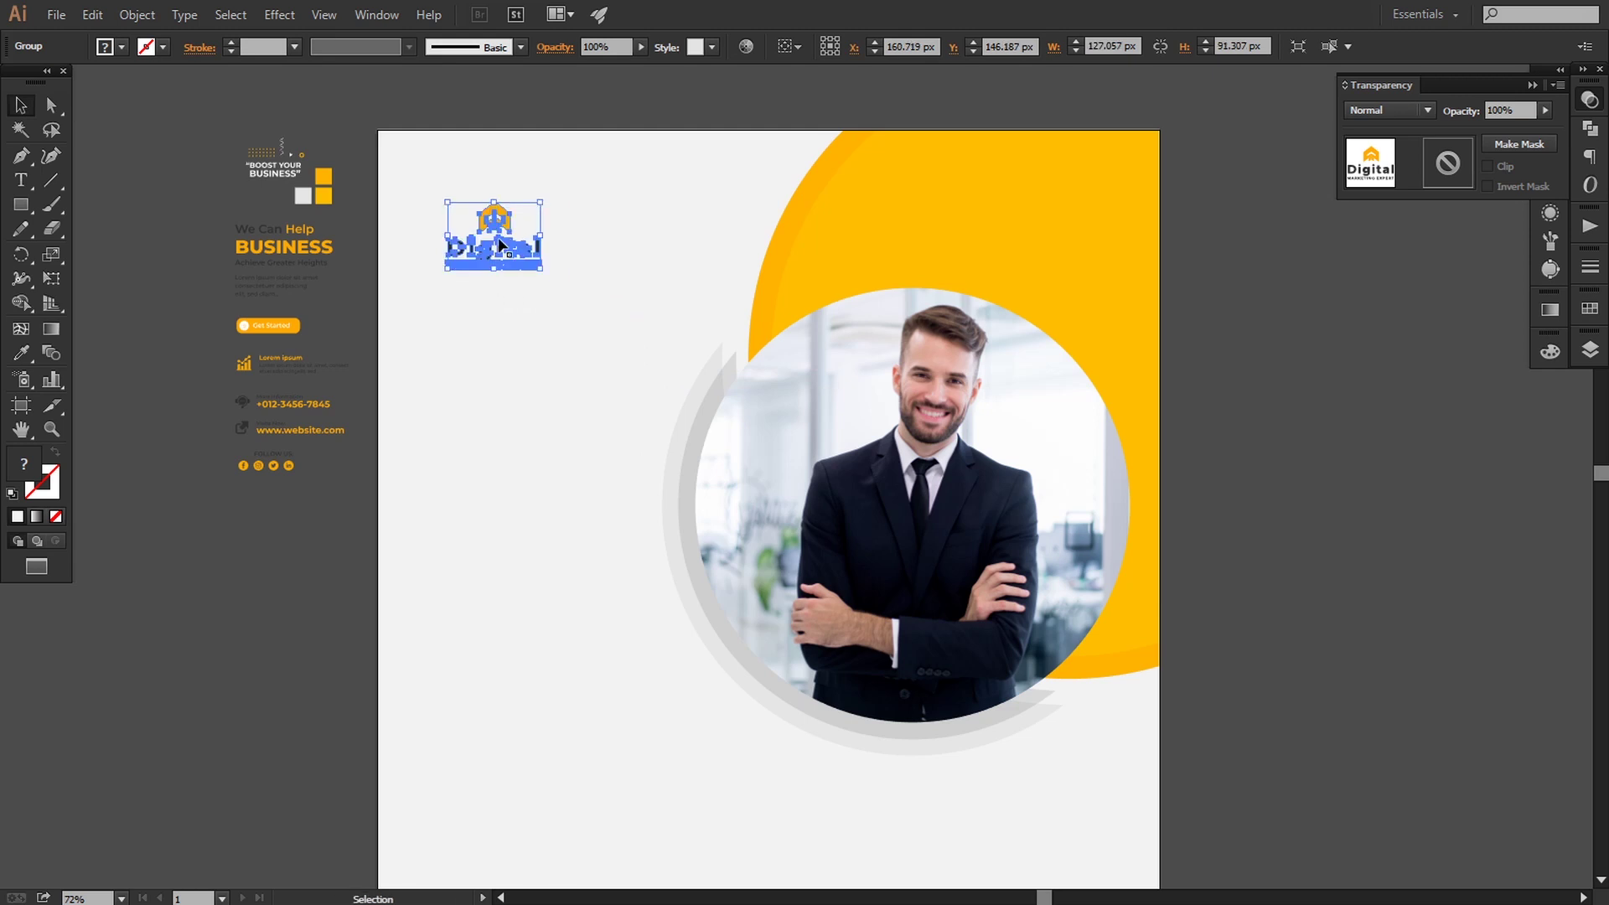
drag(506, 232, 477, 209)
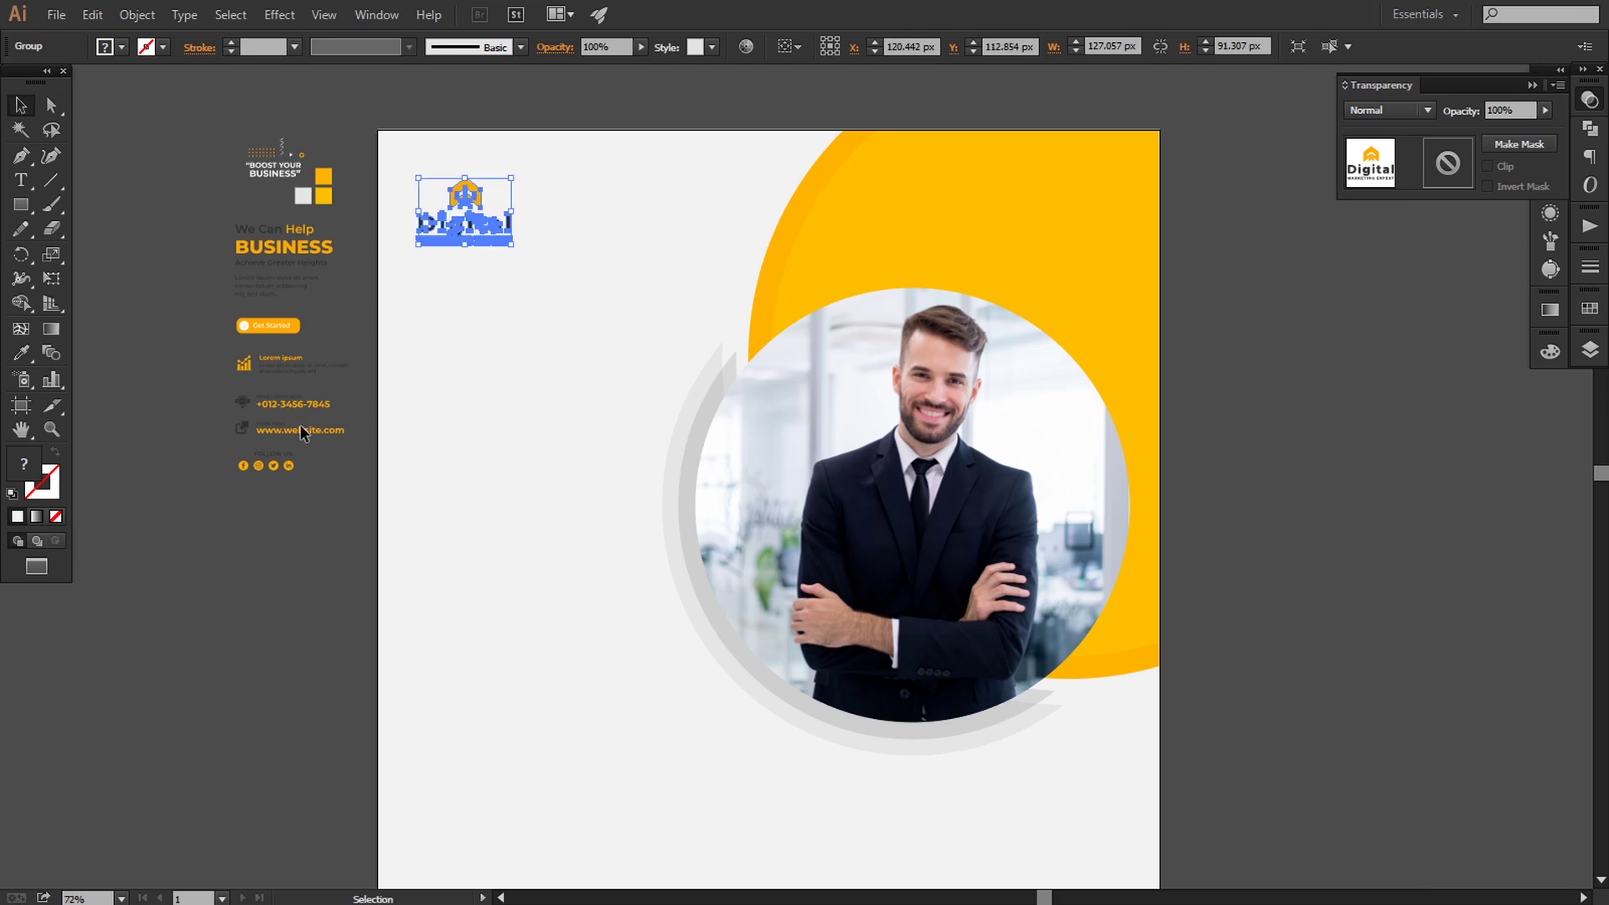
click(259, 545)
drag(263, 157, 662, 201)
Step: Bring the orange dot pattern to front, enlarge it, and move it up near the top edge
right_click(661, 198)
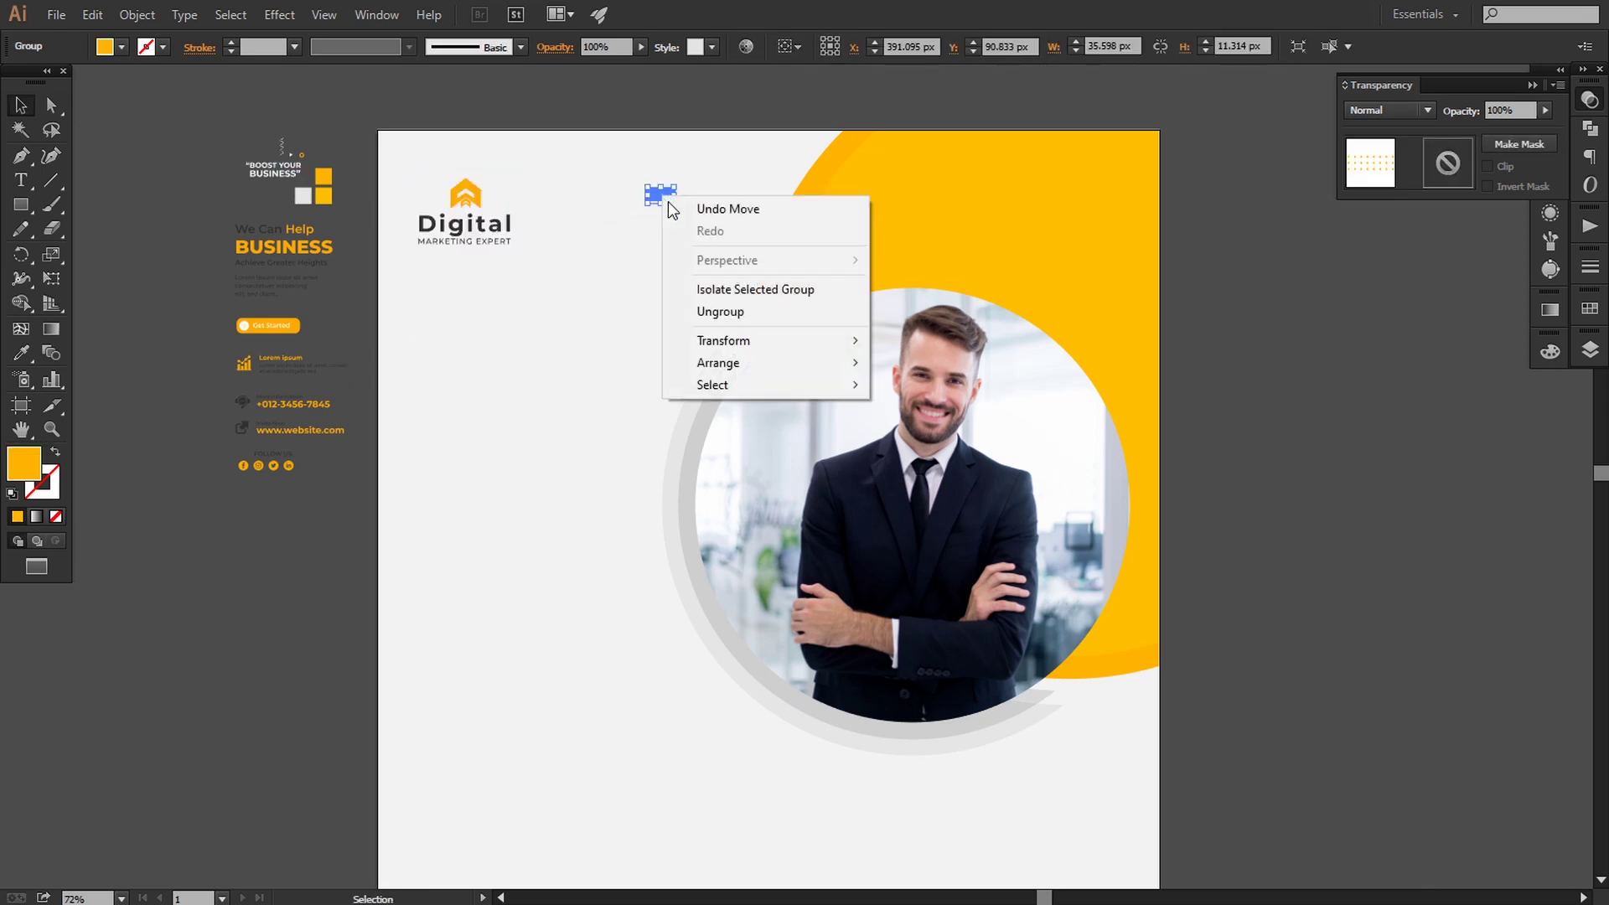
click(922, 361)
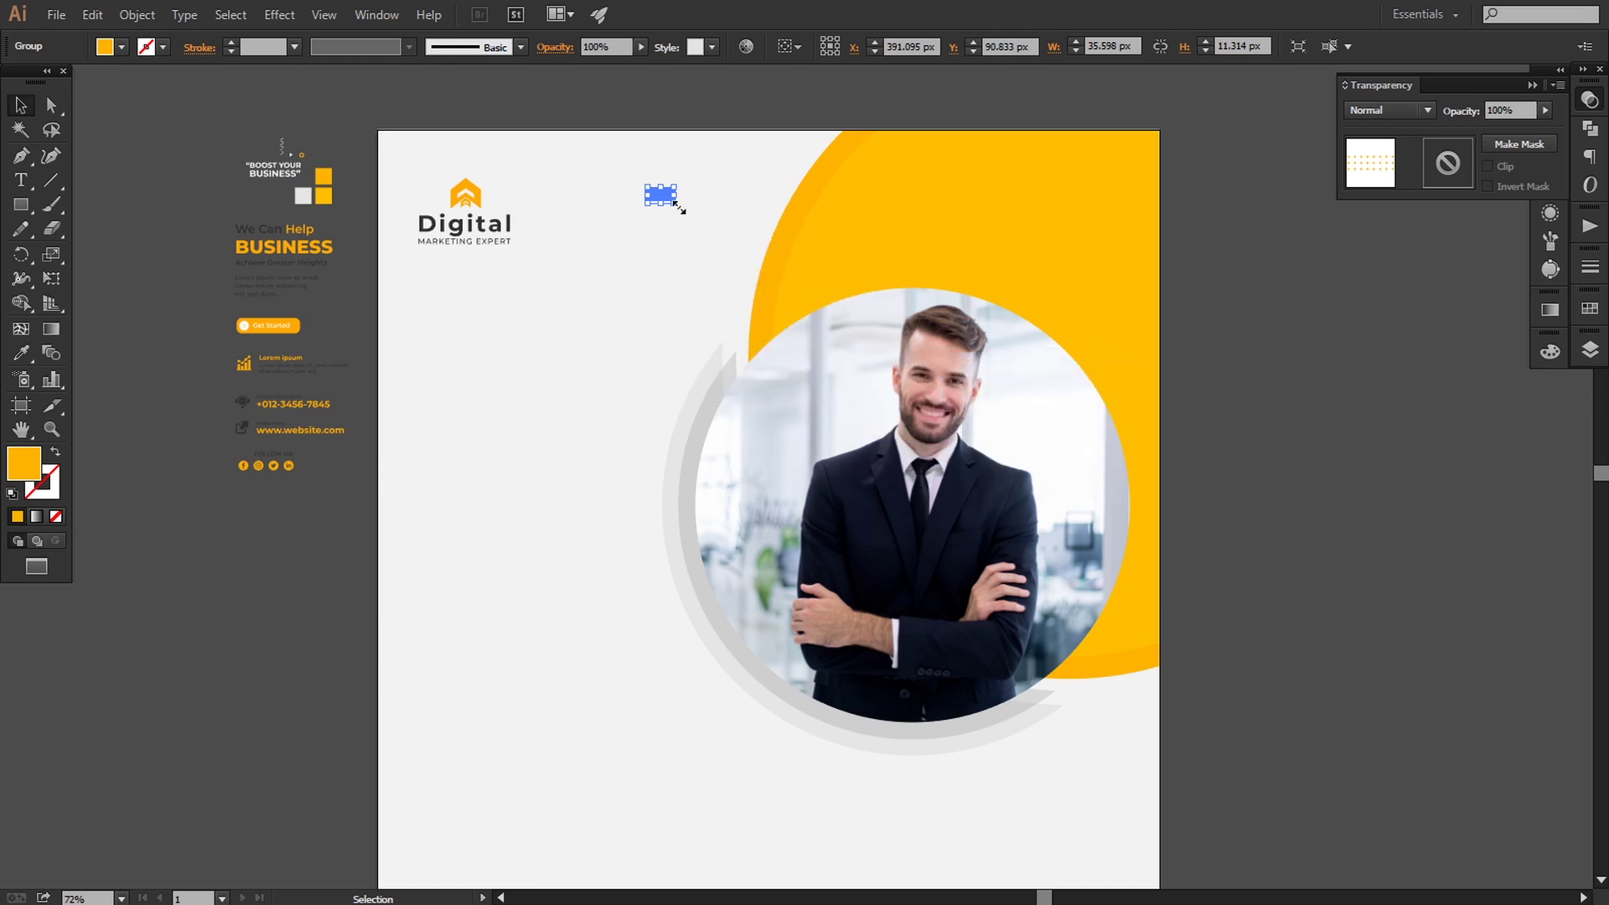
drag(678, 205, 709, 218)
click(662, 286)
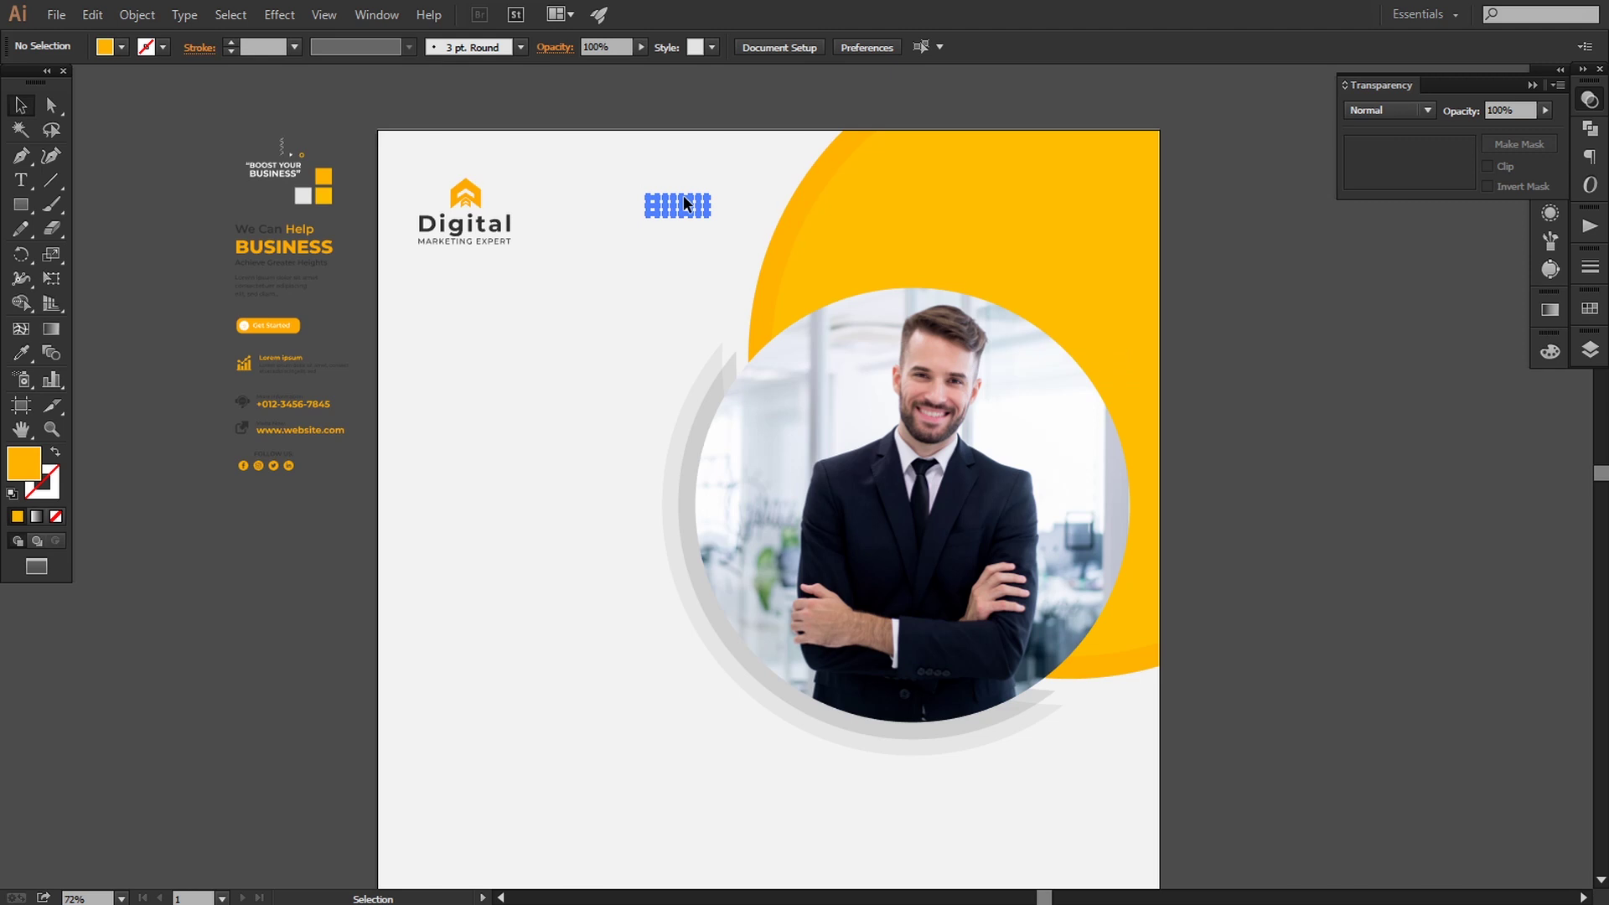
drag(684, 203, 677, 165)
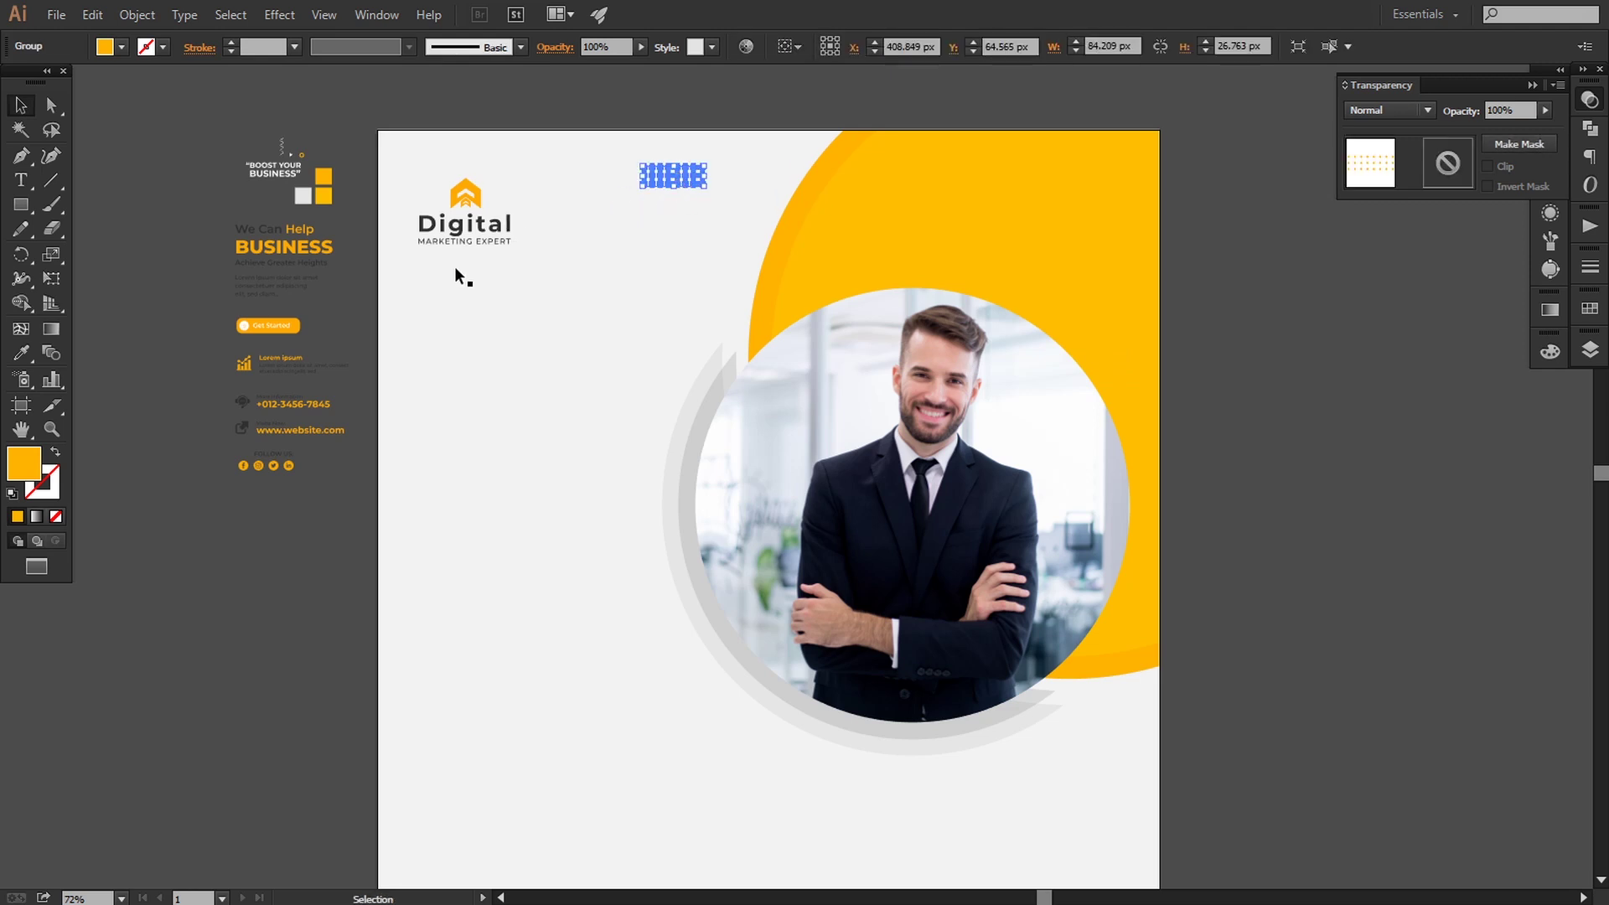
click(216, 536)
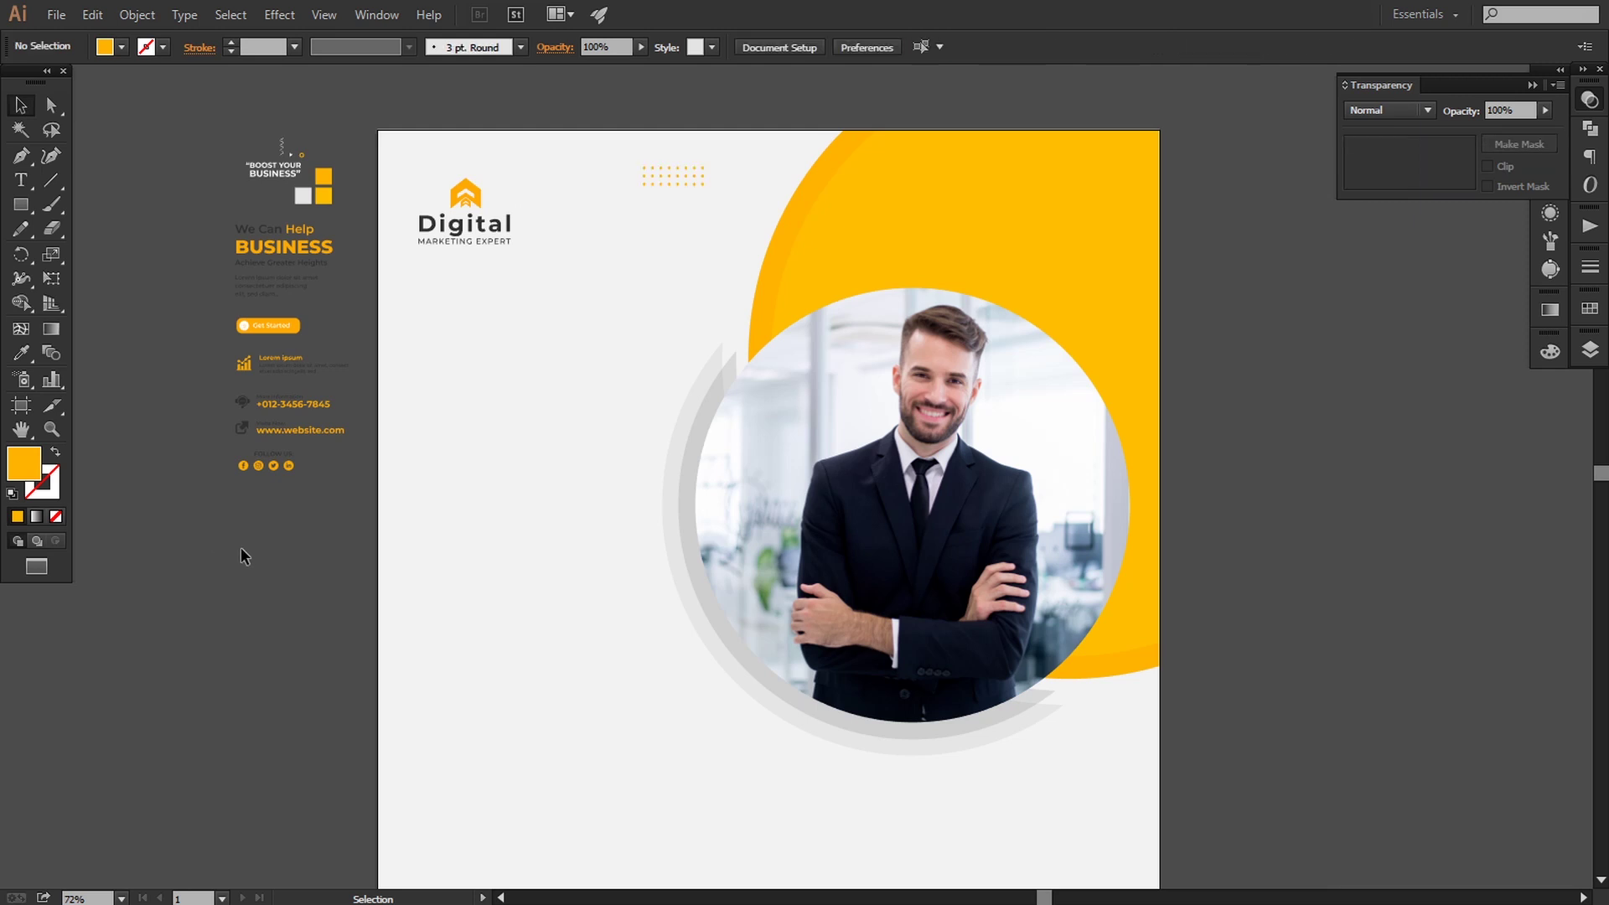
Step: Copy the 'We Can Help BUSINESS Achieve Greater Heights' headline to front, move it lower, and enlarge it
drag(304, 228, 504, 330)
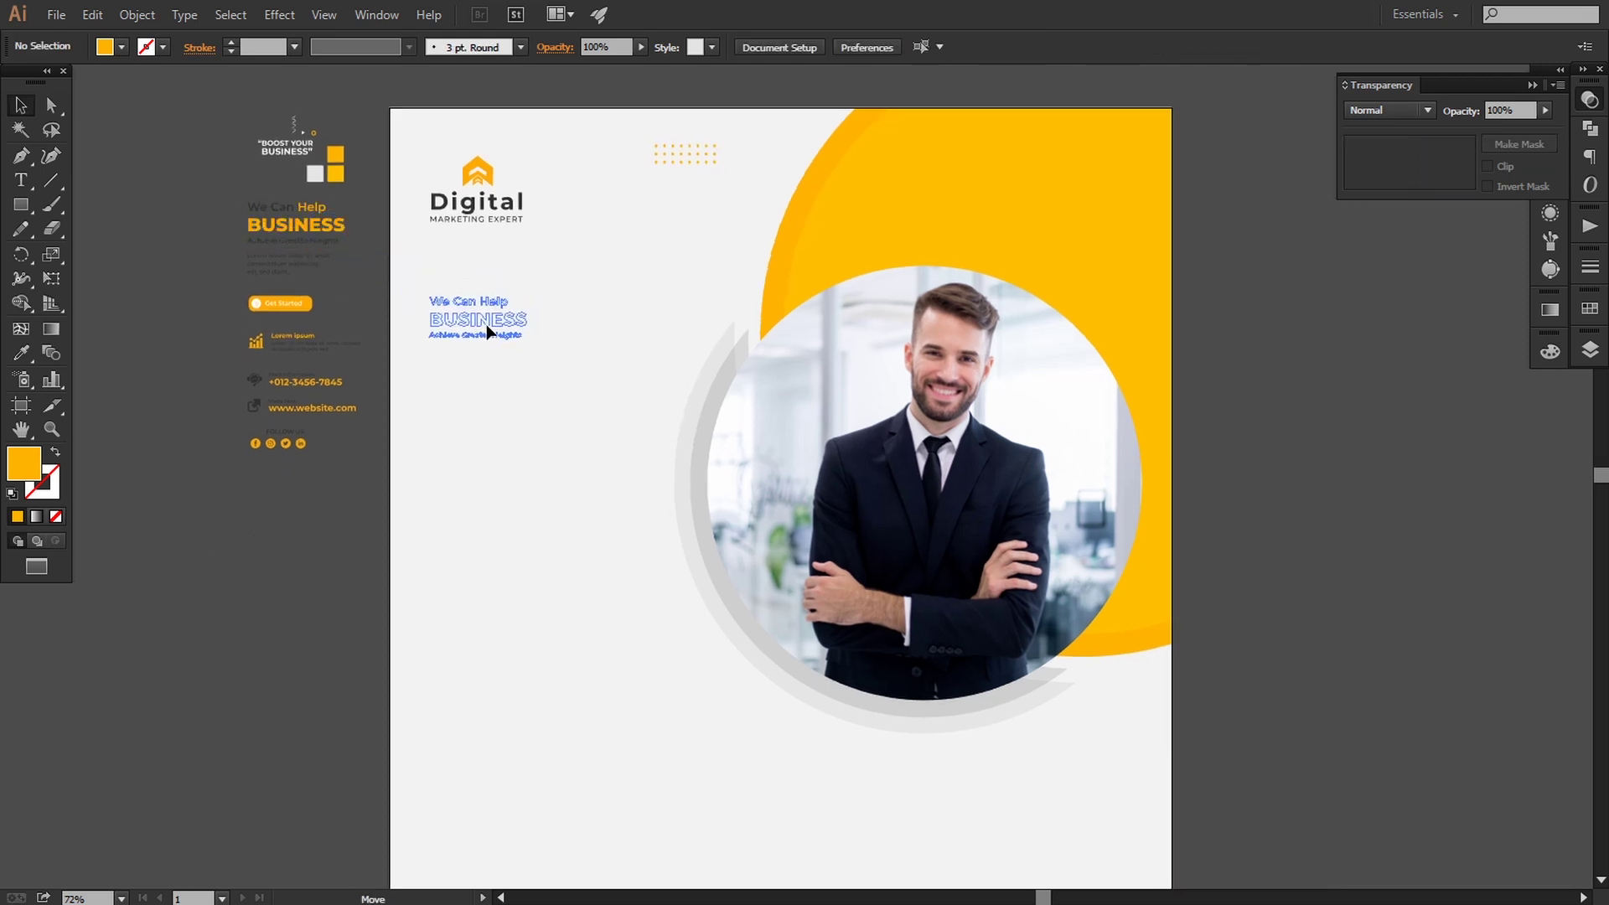
right_click(486, 324)
mouse_move(505, 330)
mouse_down()
mouse_move(486, 324)
mouse_move(667, 240)
mouse_move(646, 245)
mouse_up()
click(530, 300)
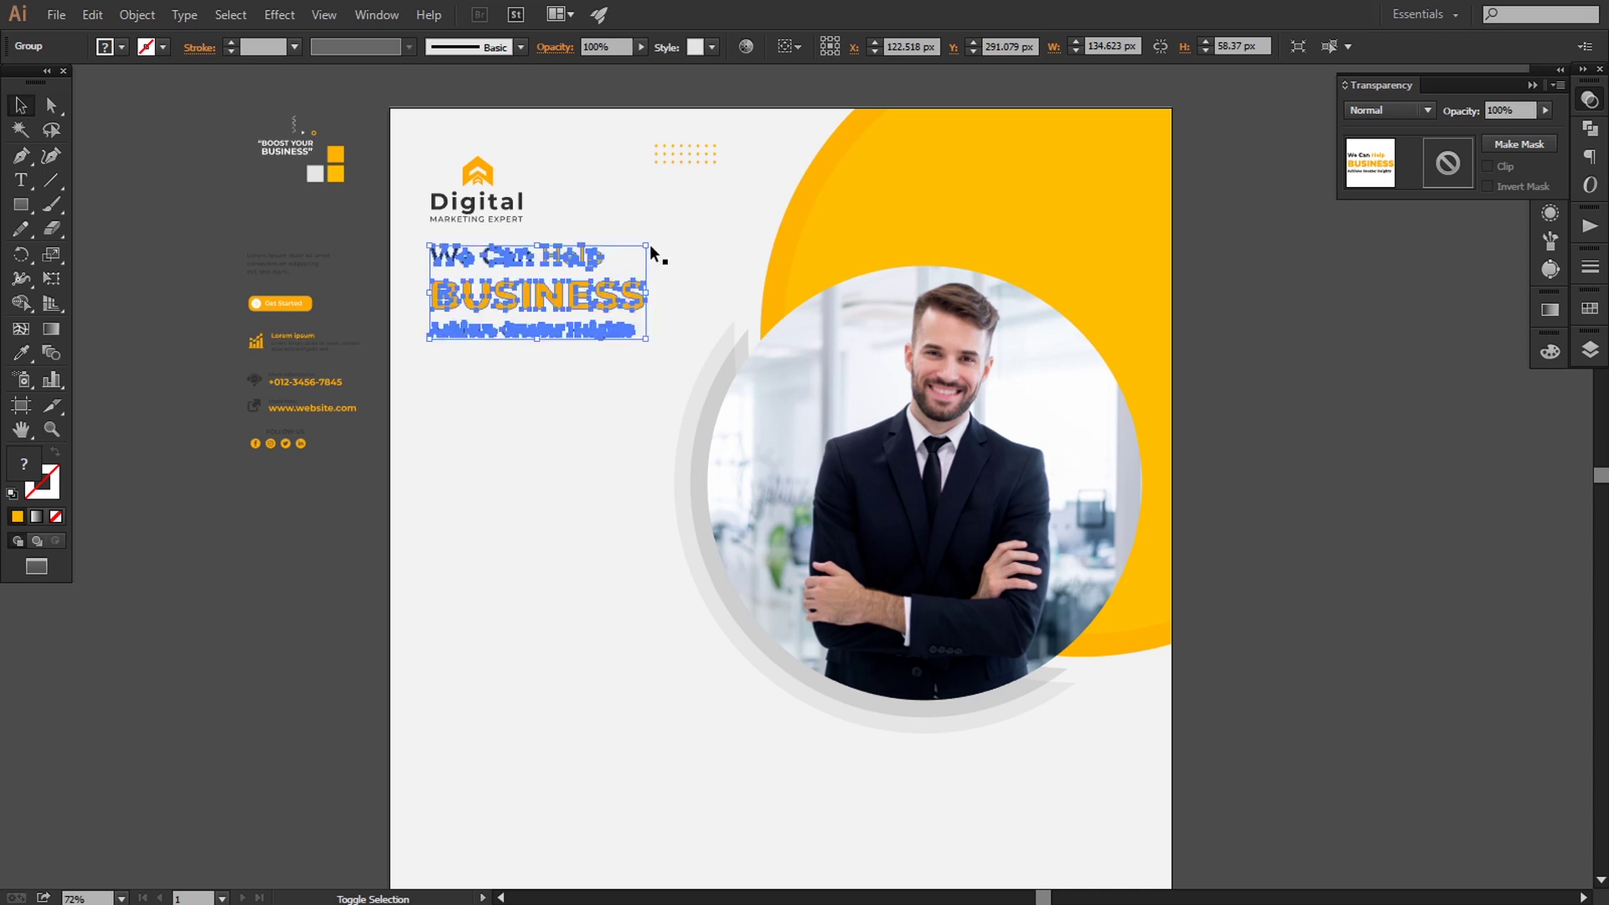
drag(480, 311, 484, 370)
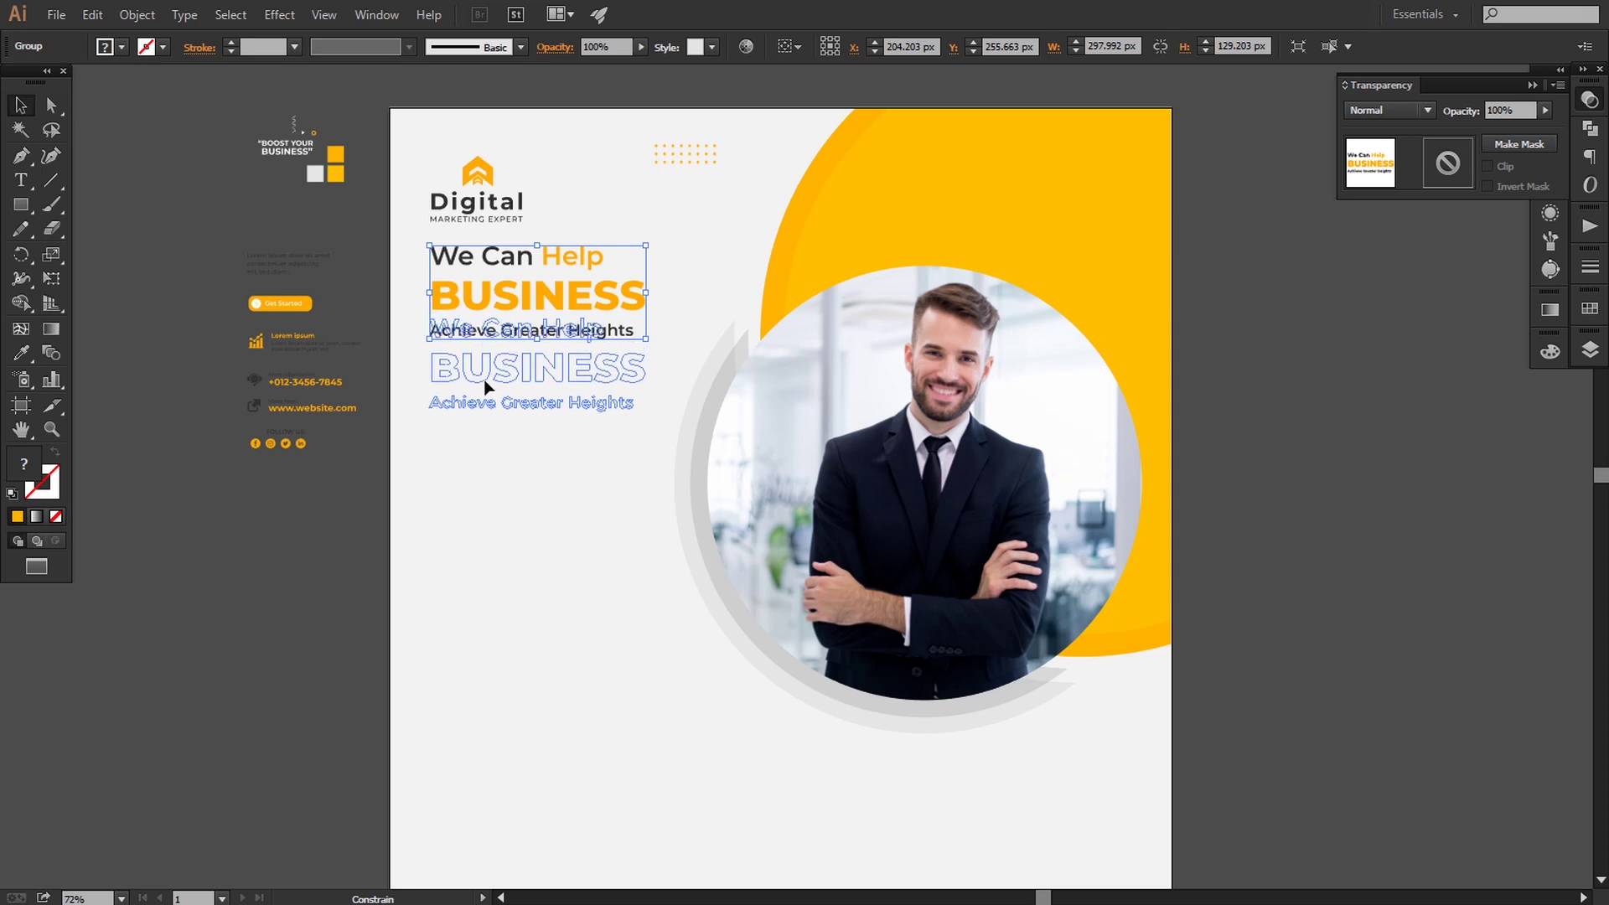
drag(485, 370, 485, 390)
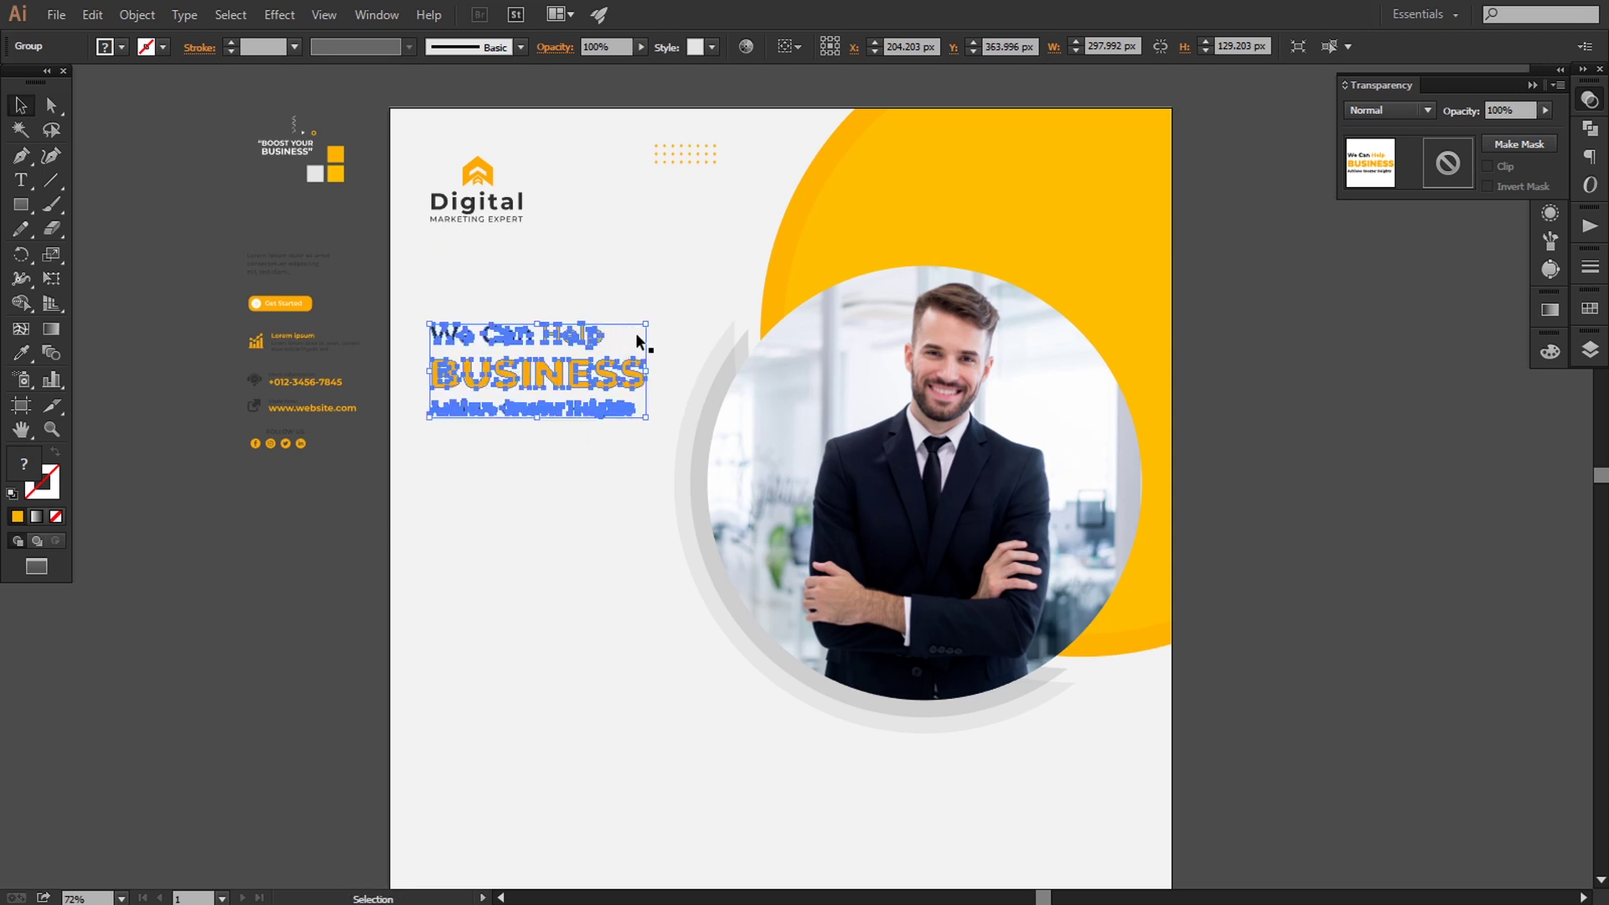
drag(646, 324, 682, 311)
click(325, 528)
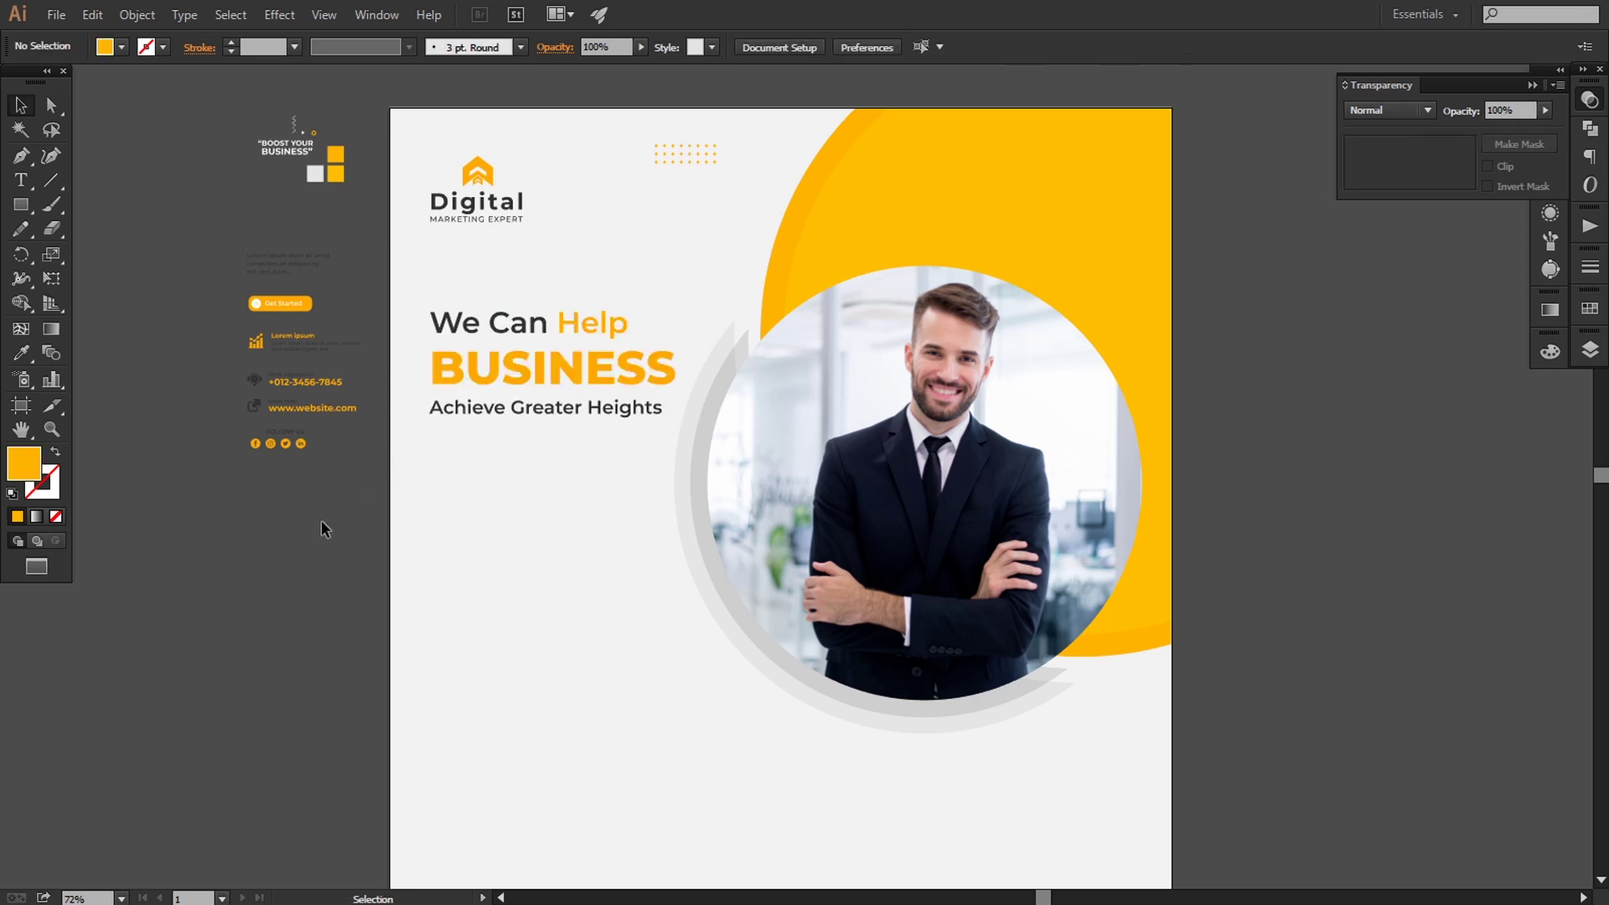
Step: Show rulers, add a vertical guide at the headline's left edge, and copy over the lorem paragraph
click(324, 14)
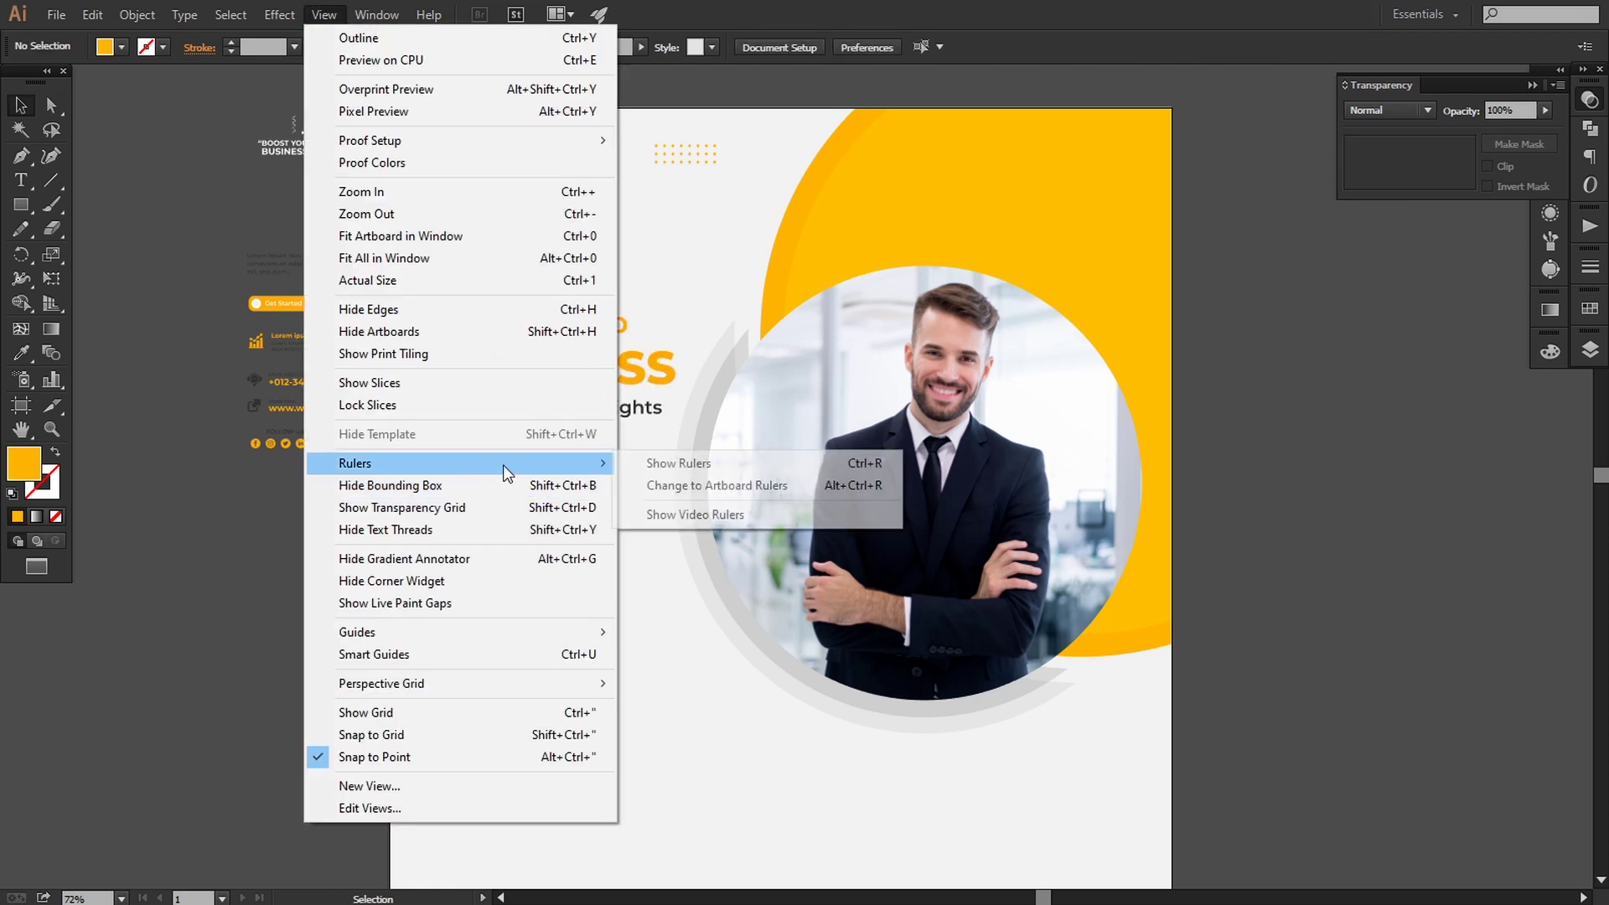
click(679, 462)
drag(384, 590, 429, 591)
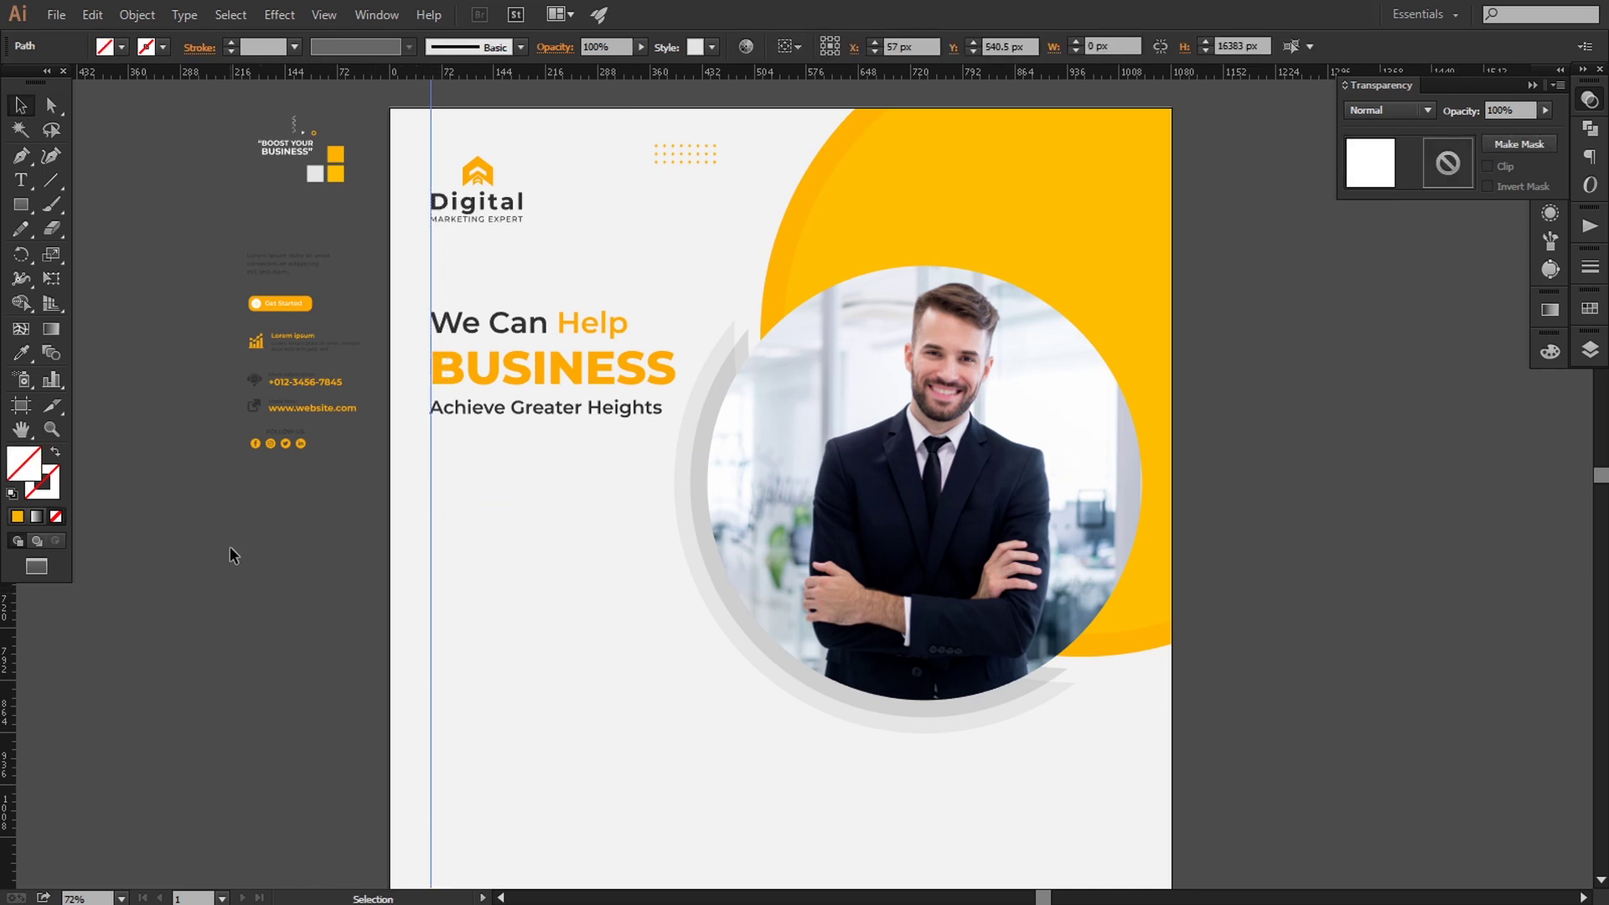
mouse_move(286, 278)
mouse_down()
mouse_move(463, 525)
mouse_move(470, 493)
mouse_move(612, 520)
mouse_up()
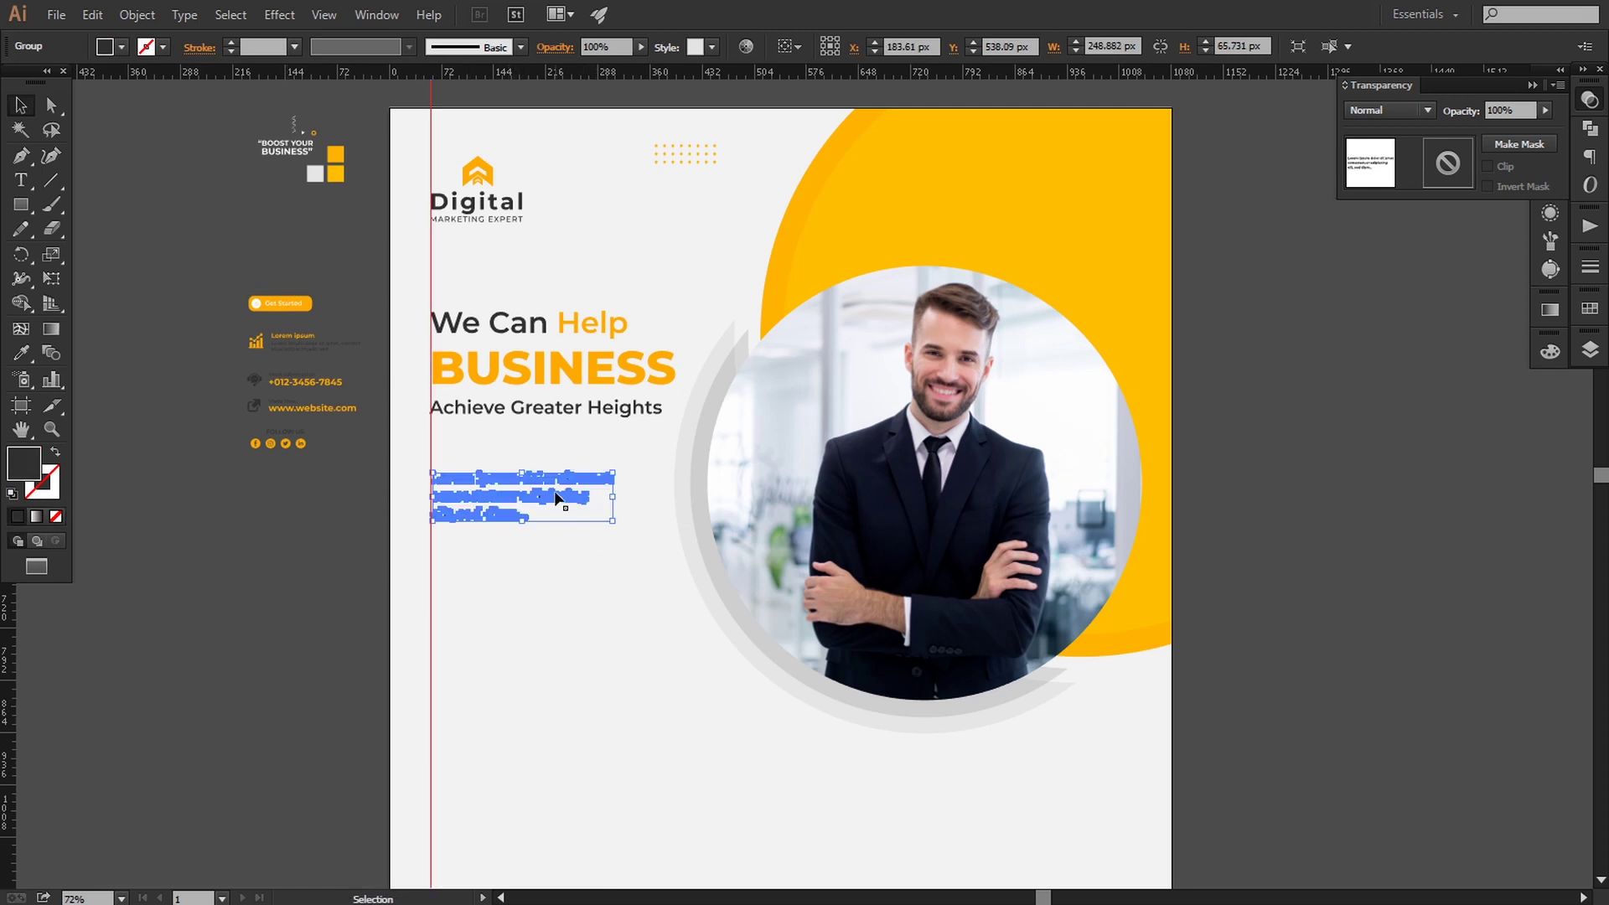
Step: Bring the lorem ipsum paragraph to front, enlarge it, and nudge it just below the headline
right_click(558, 497)
click(800, 657)
mouse_move(613, 520)
mouse_down()
mouse_move(669, 550)
mouse_move(652, 549)
mouse_up()
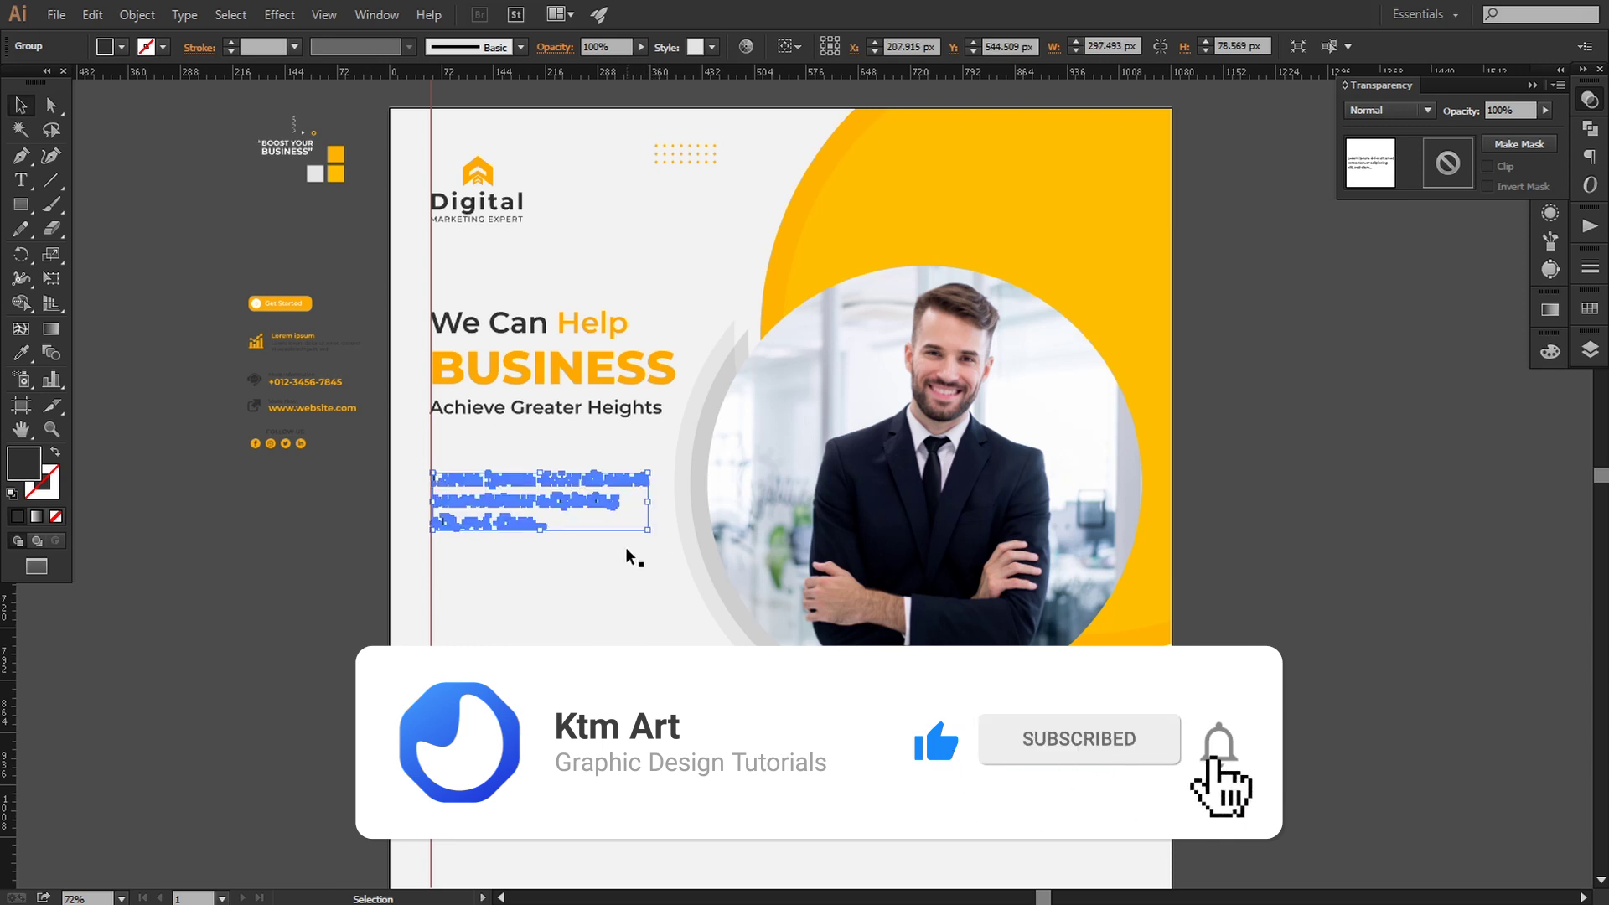
key(Up)
key(Up)
key(Up)
key(Up)
key(Up)
key(Up)
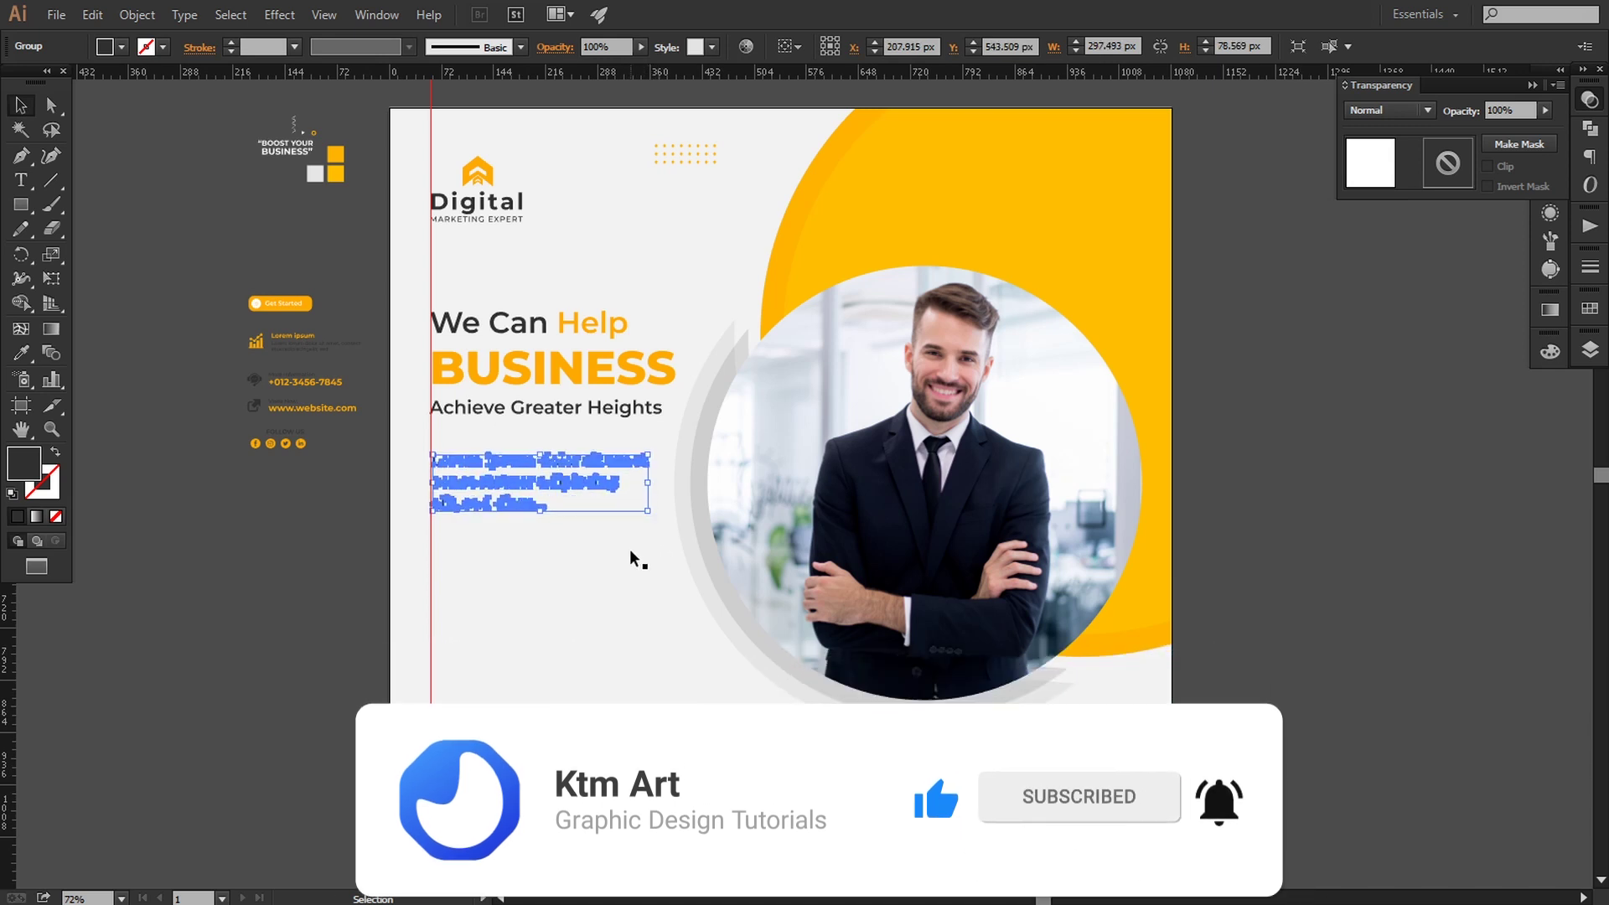
key(Up)
key(Up)
key(Up)
key(Down)
key(Down)
key(Down)
key(Down)
key(Down)
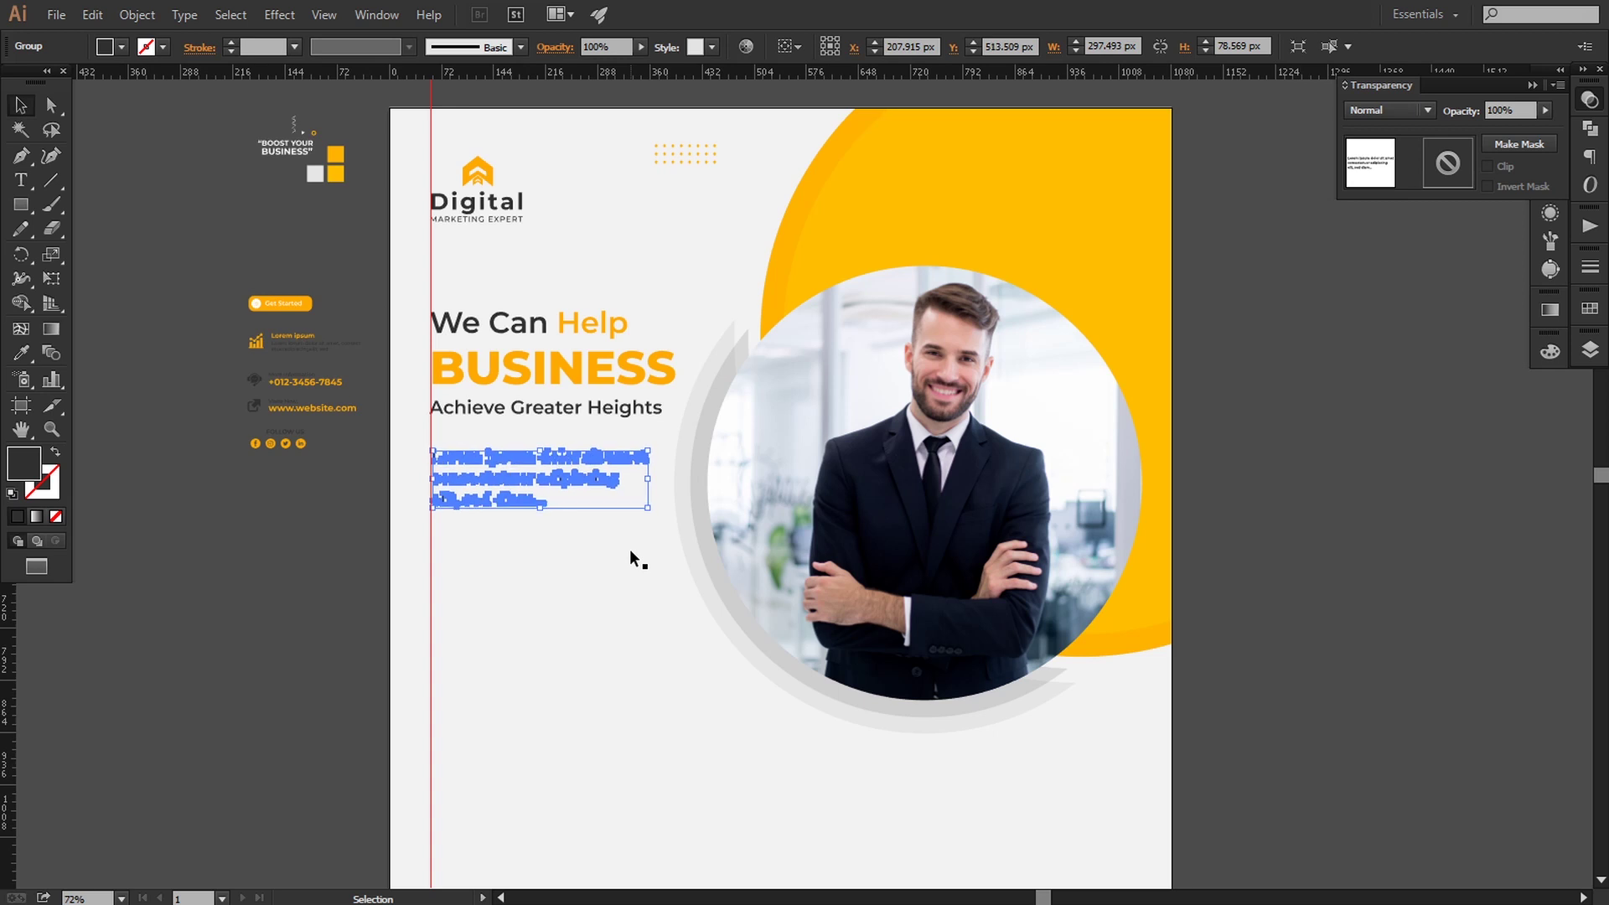
click(255, 603)
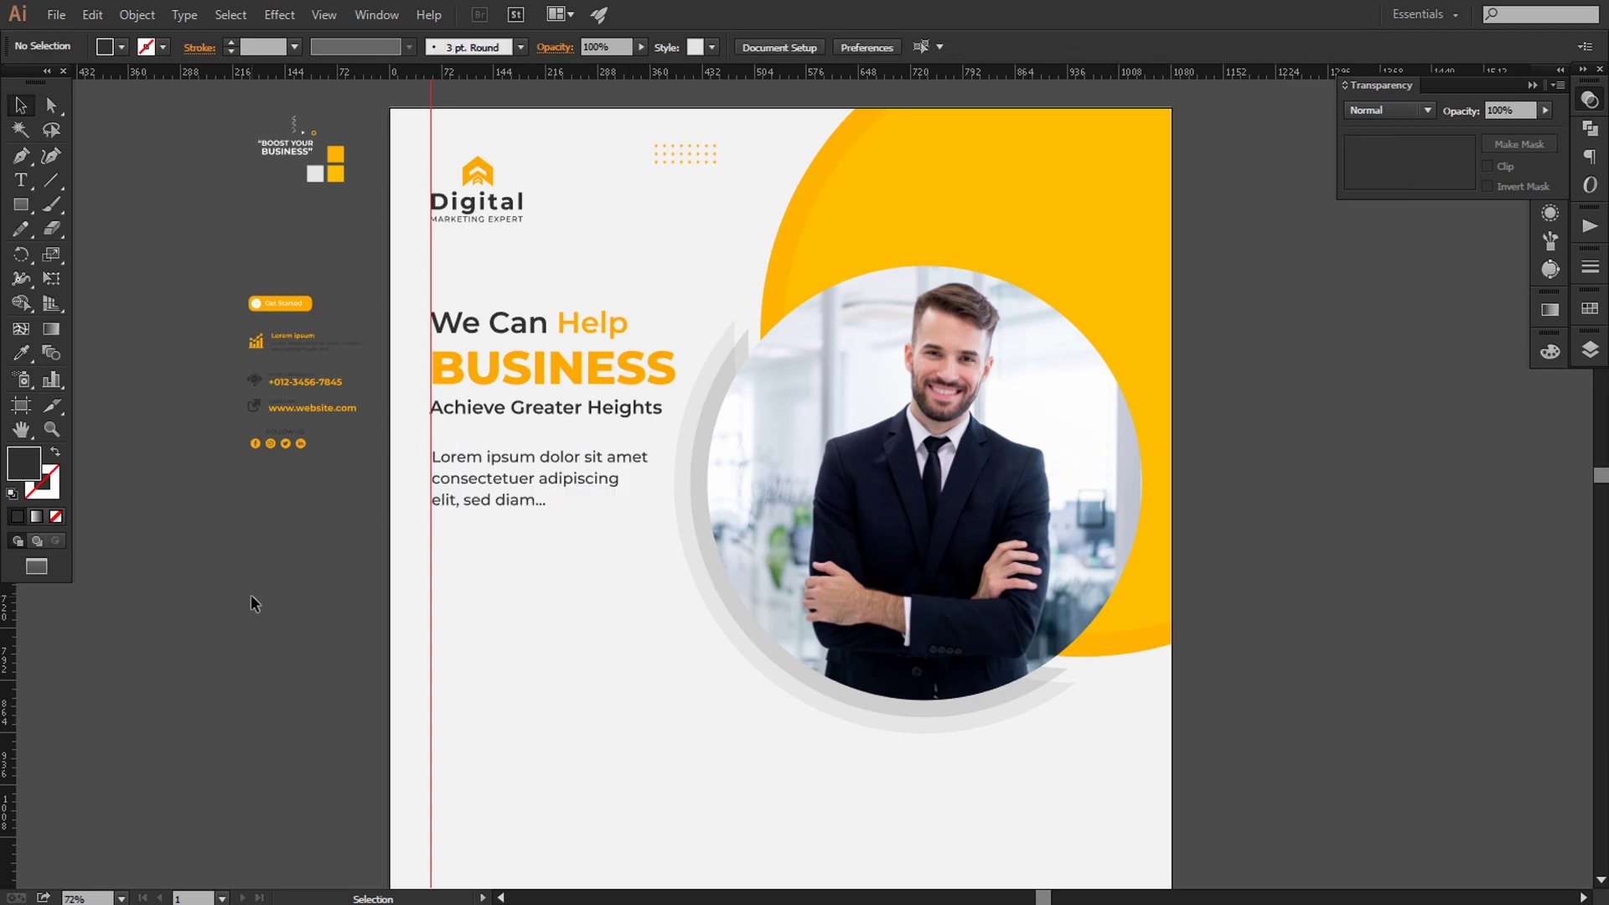
Step: Place the Get Started button below the paragraph and round its background into a pill shape
mouse_move(303, 304)
mouse_down()
mouse_move(478, 571)
mouse_move(621, 642)
mouse_up()
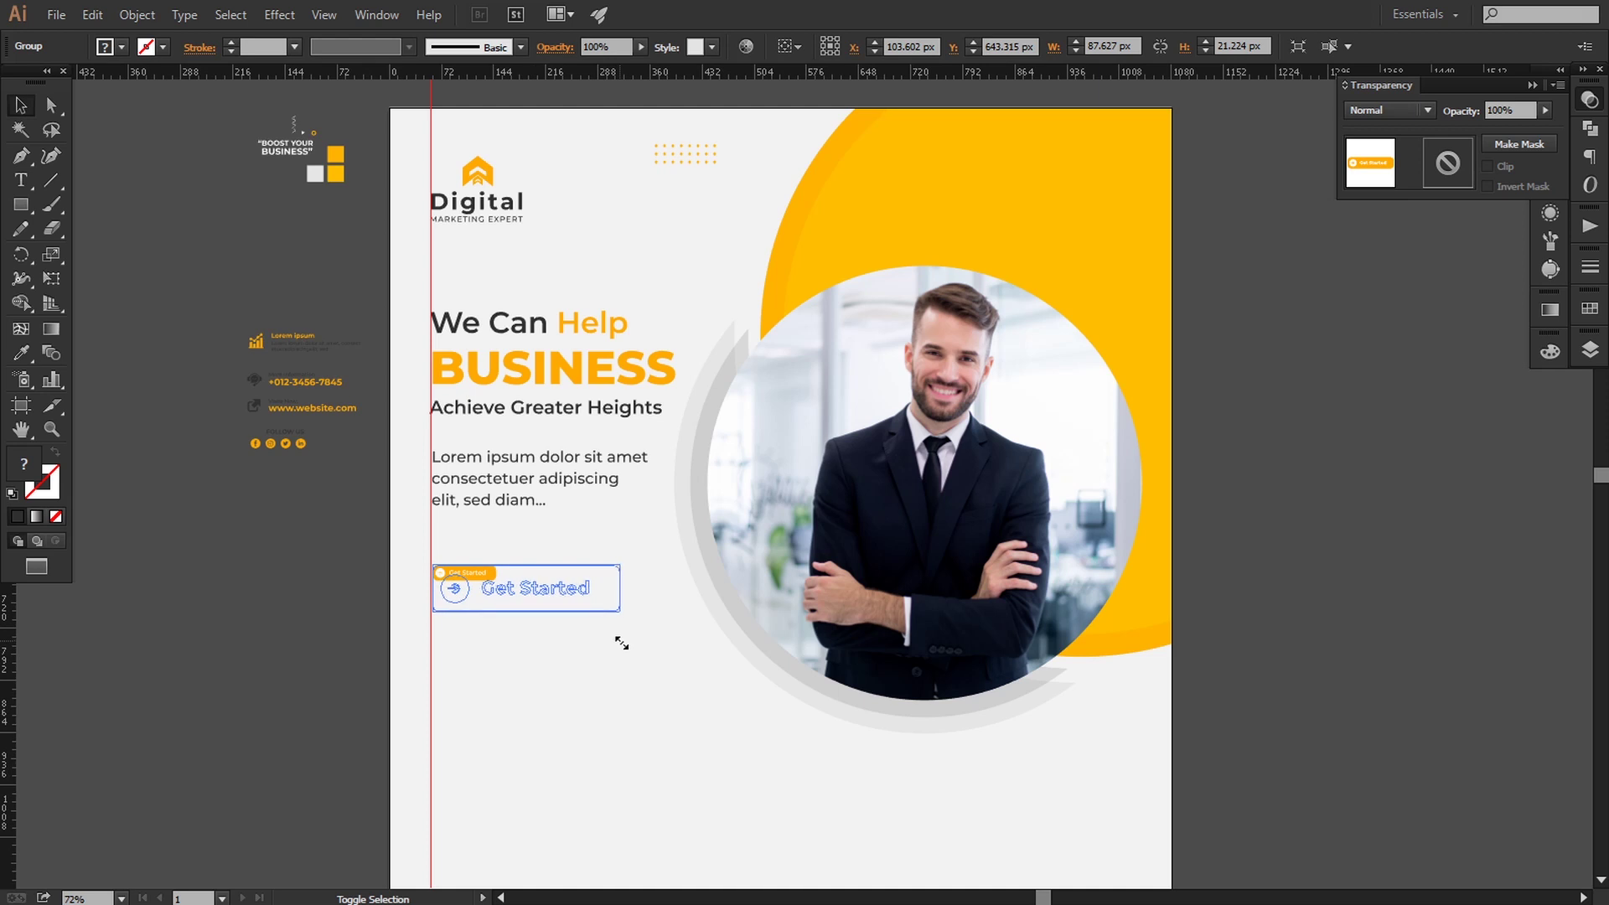
click(379, 650)
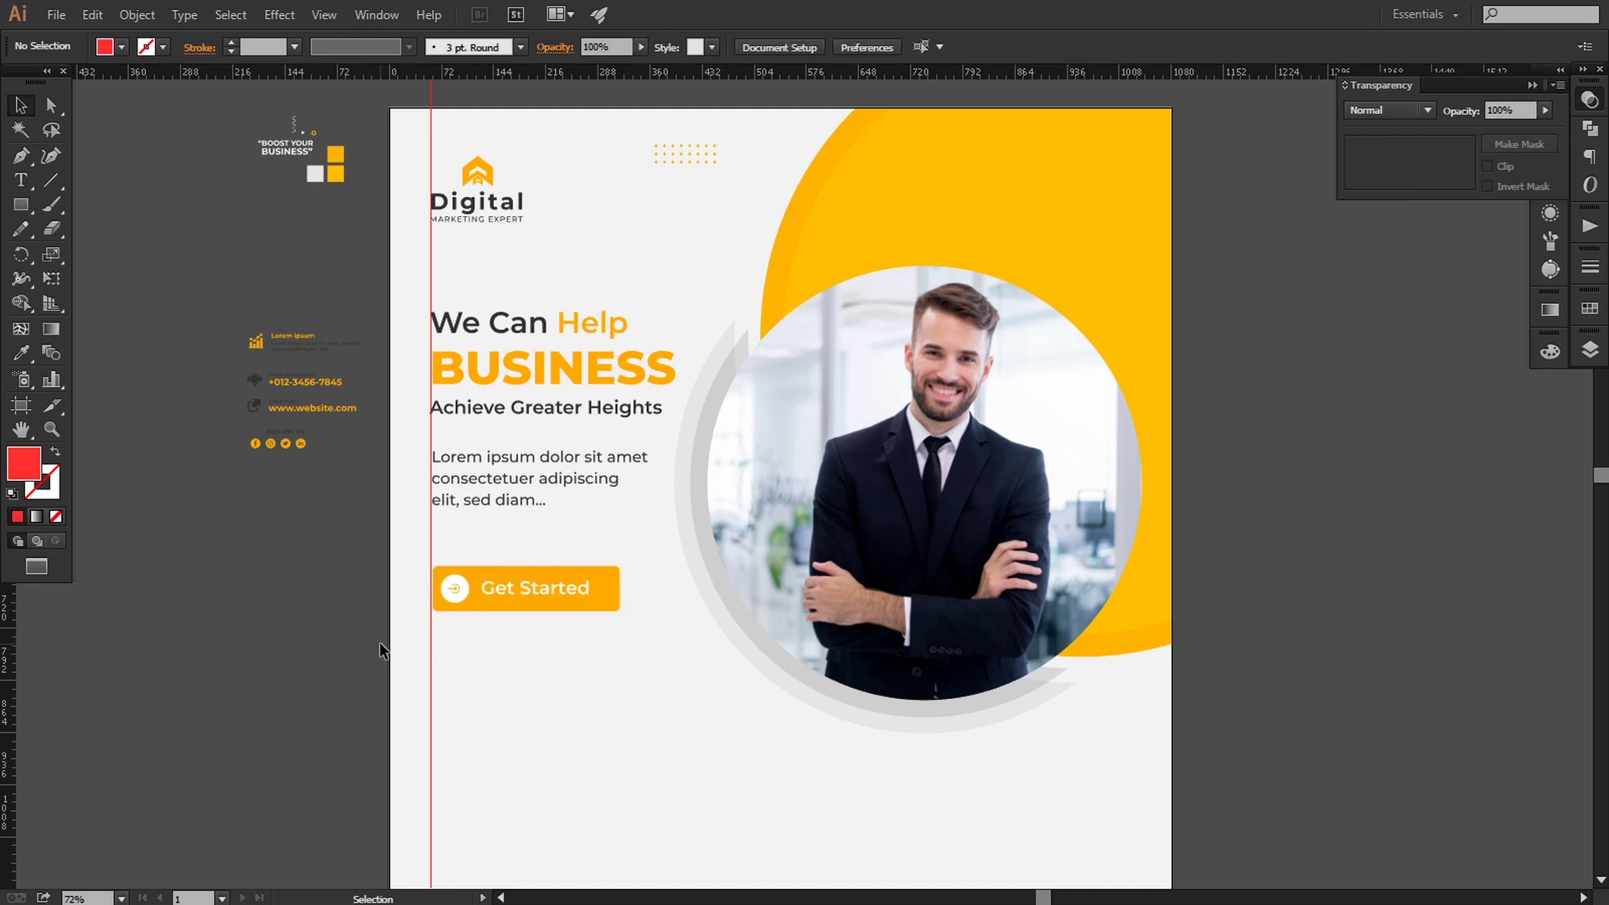
click(51, 104)
click(606, 589)
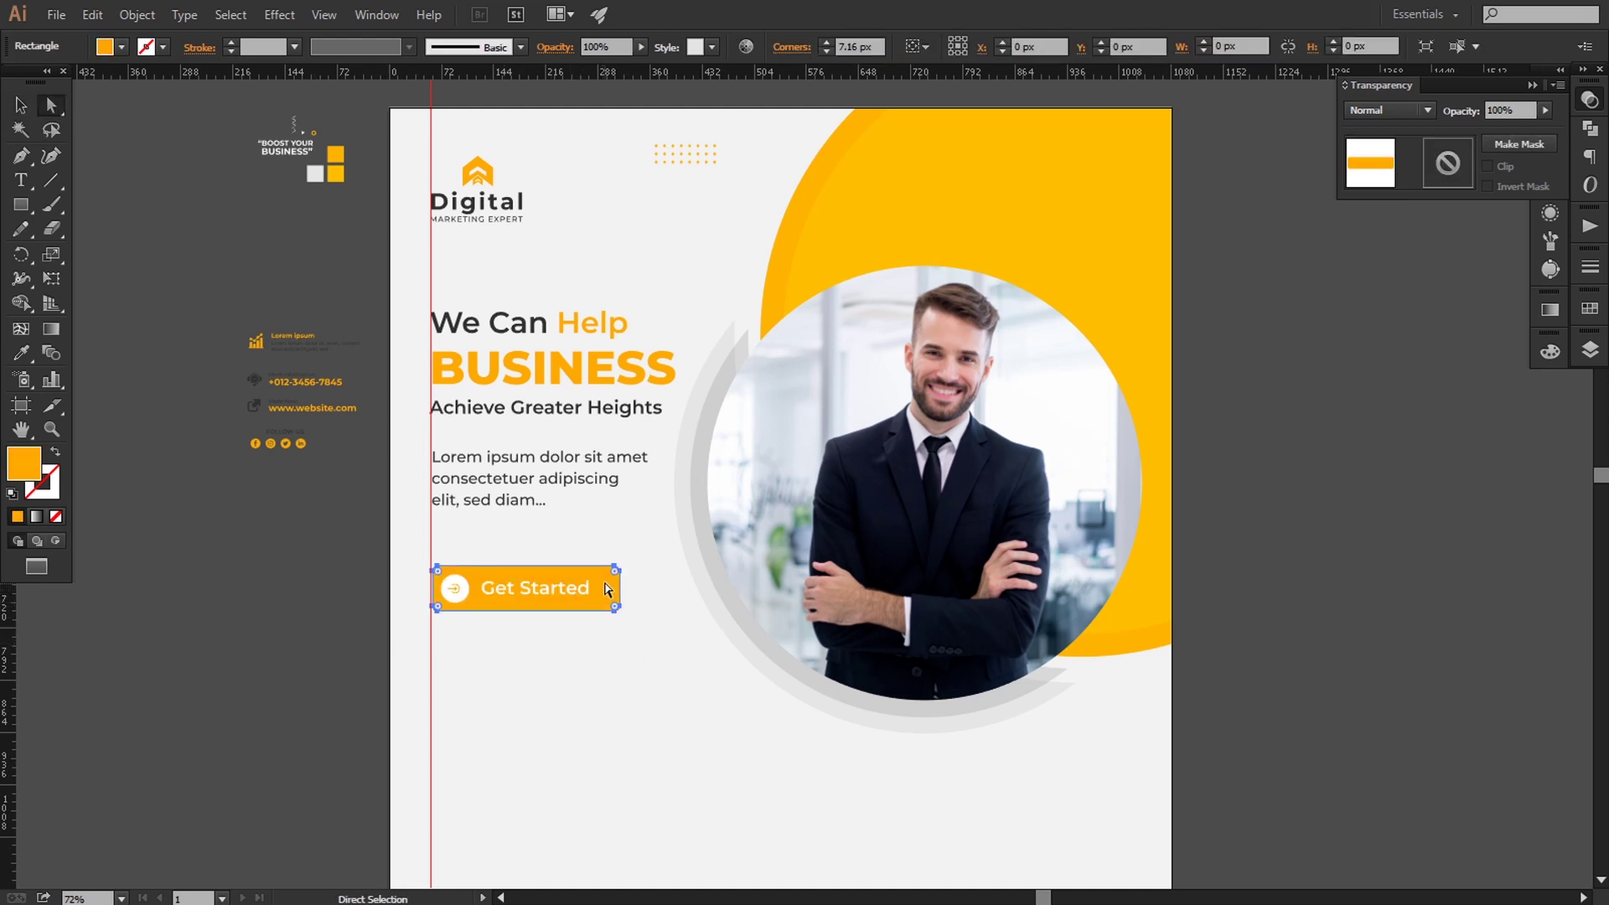
drag(607, 589, 590, 590)
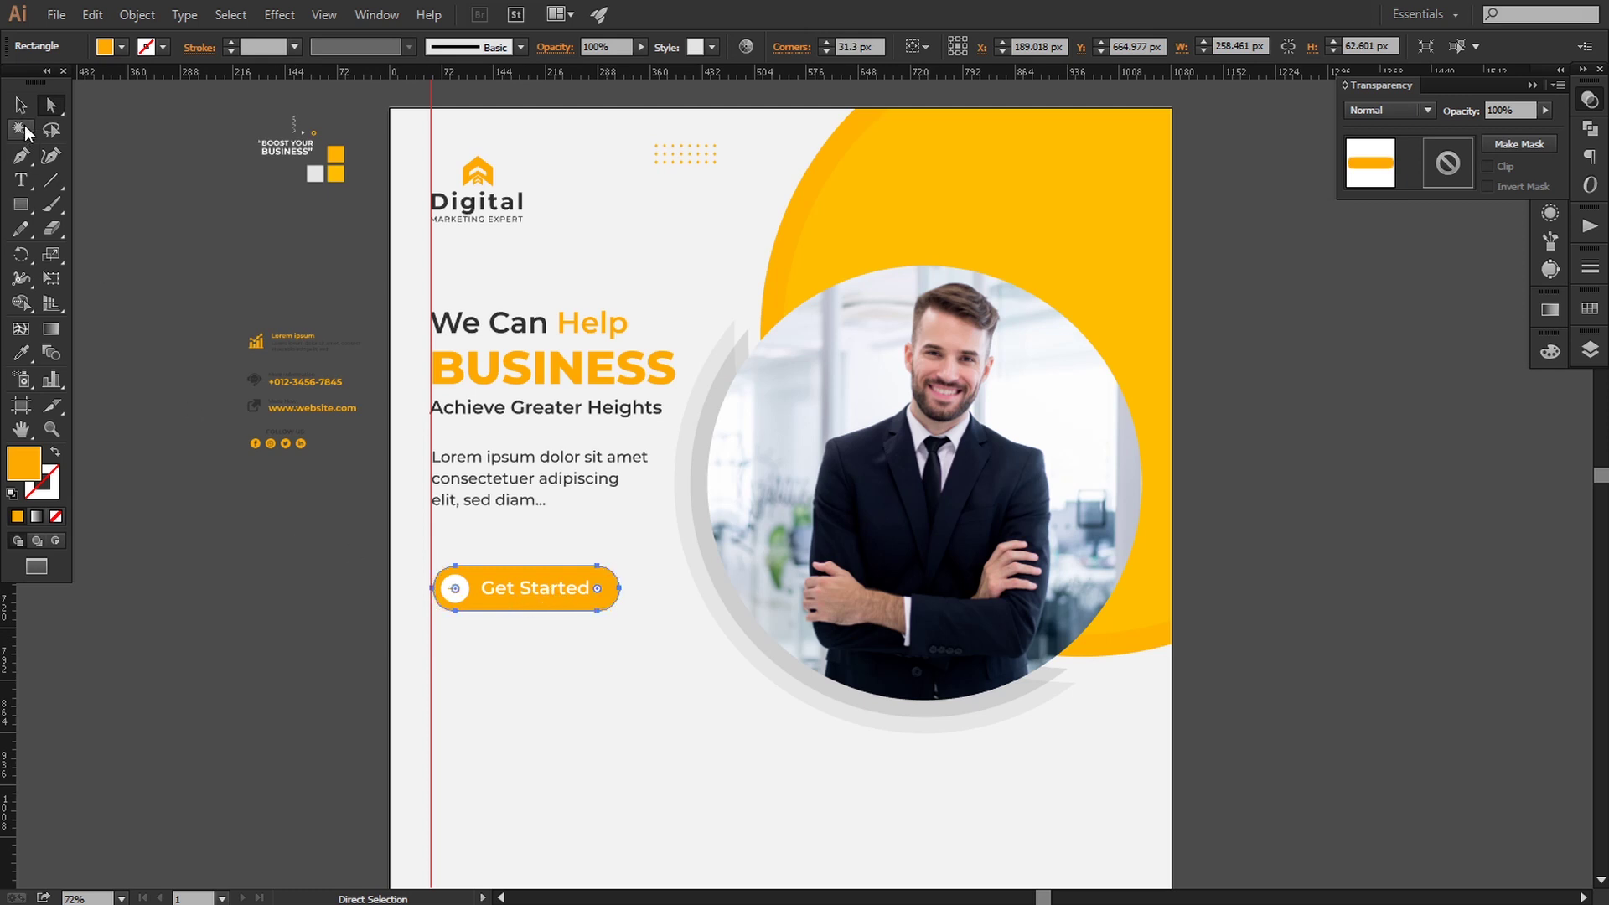
click(21, 105)
click(260, 549)
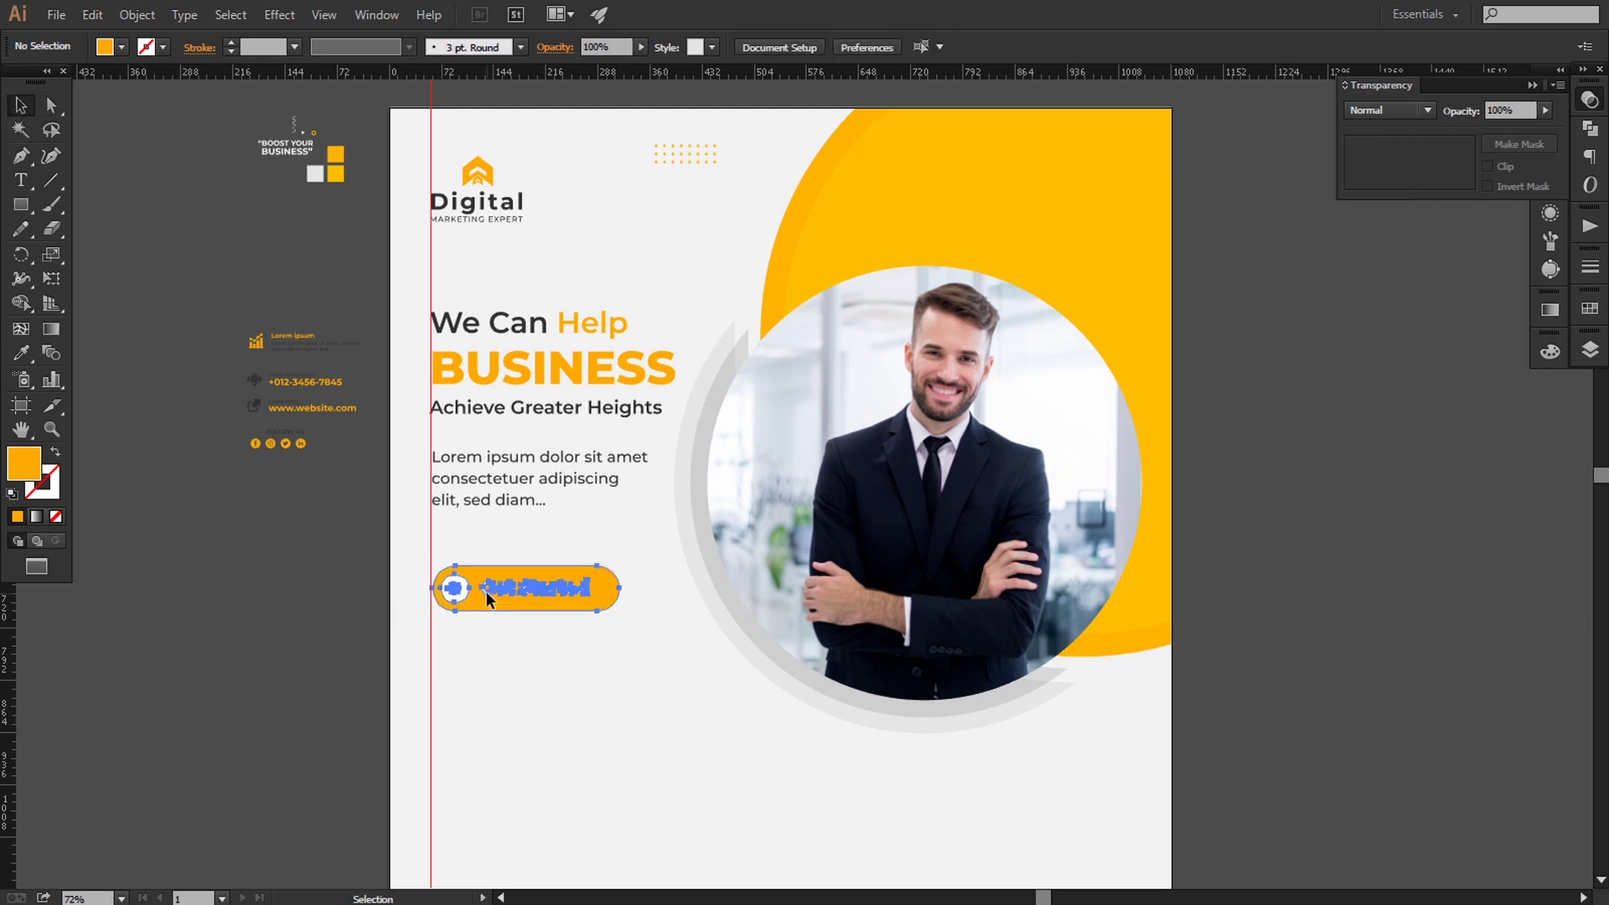
Step: Fine-tune the spacing by nudging the Get Started button and lorem paragraph into alignment
drag(486, 590, 487, 585)
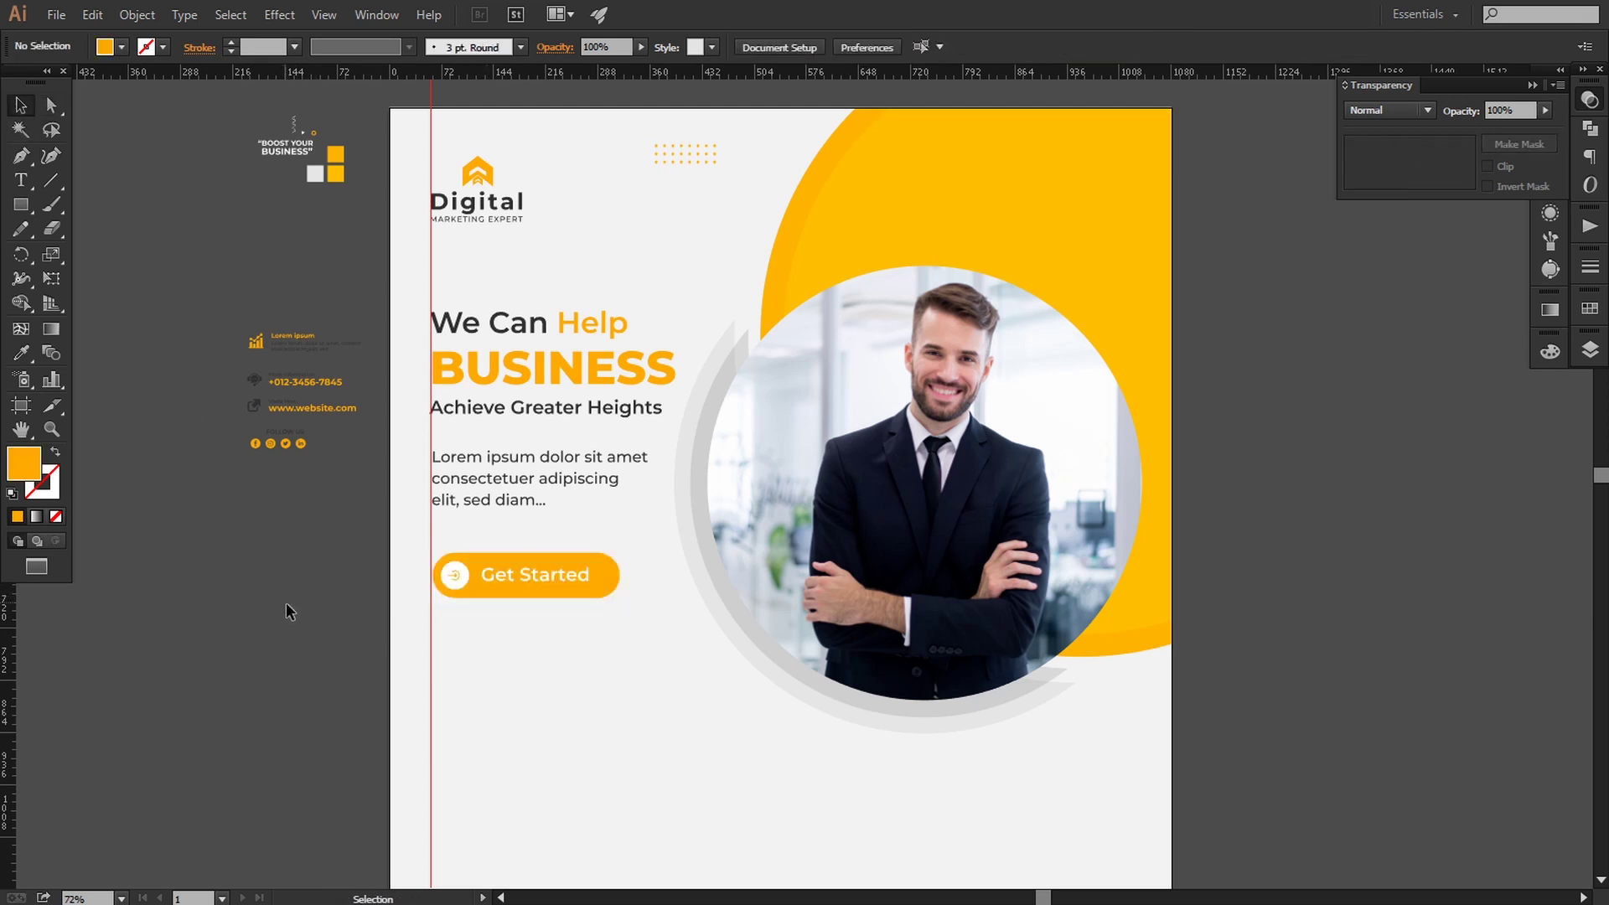
click(535, 575)
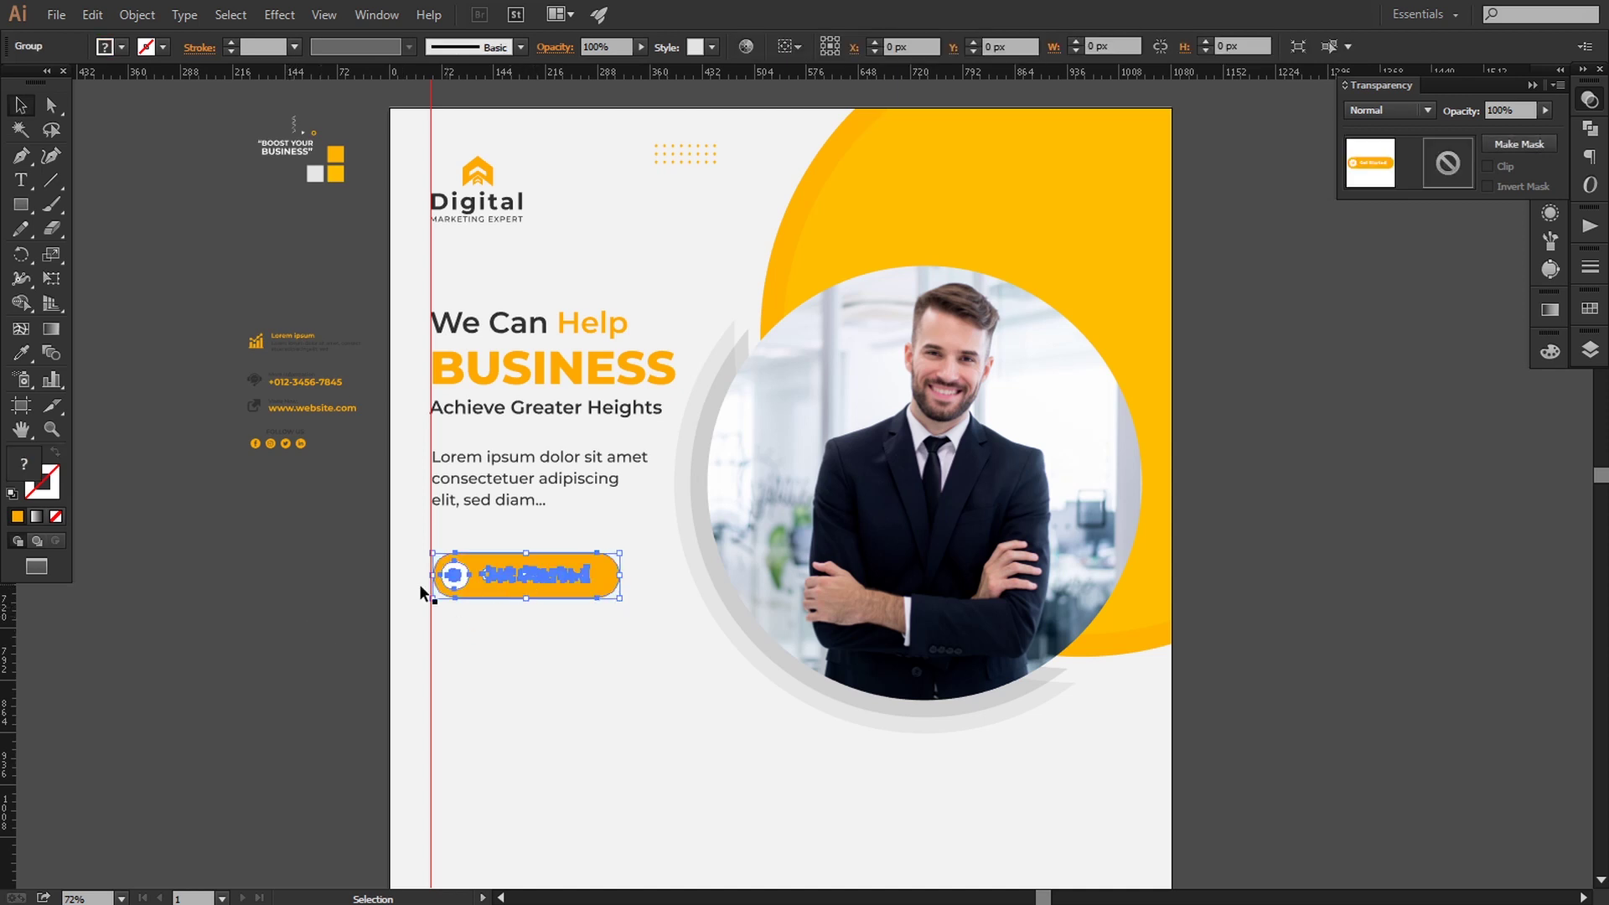
key(Down)
key(Down)
click(503, 501)
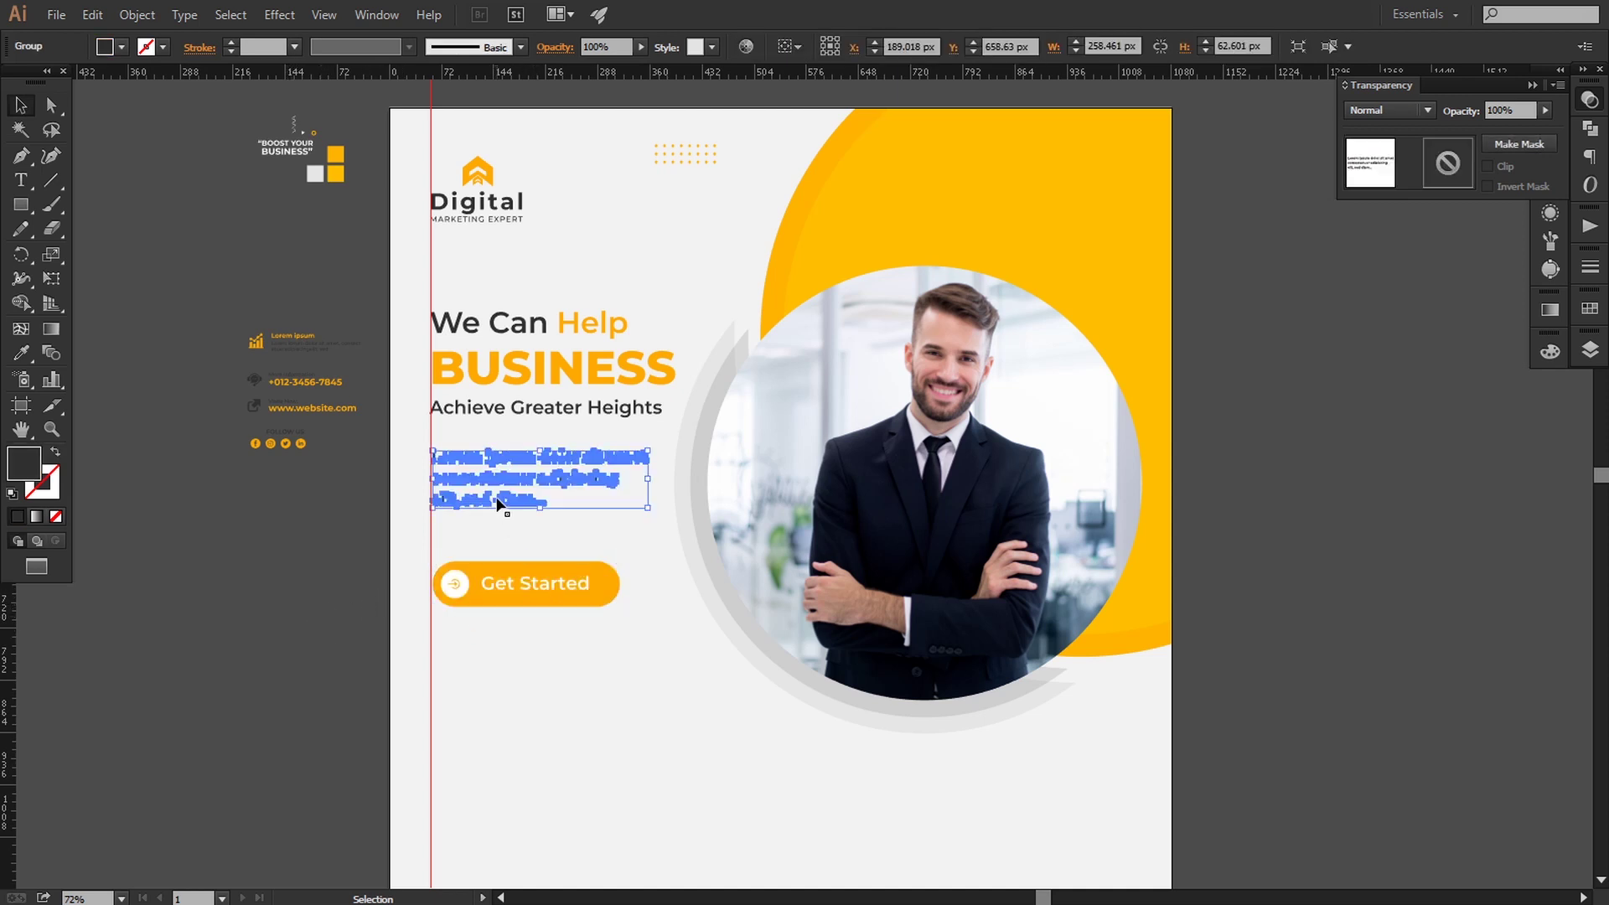
key(Up)
click(486, 574)
key(Up)
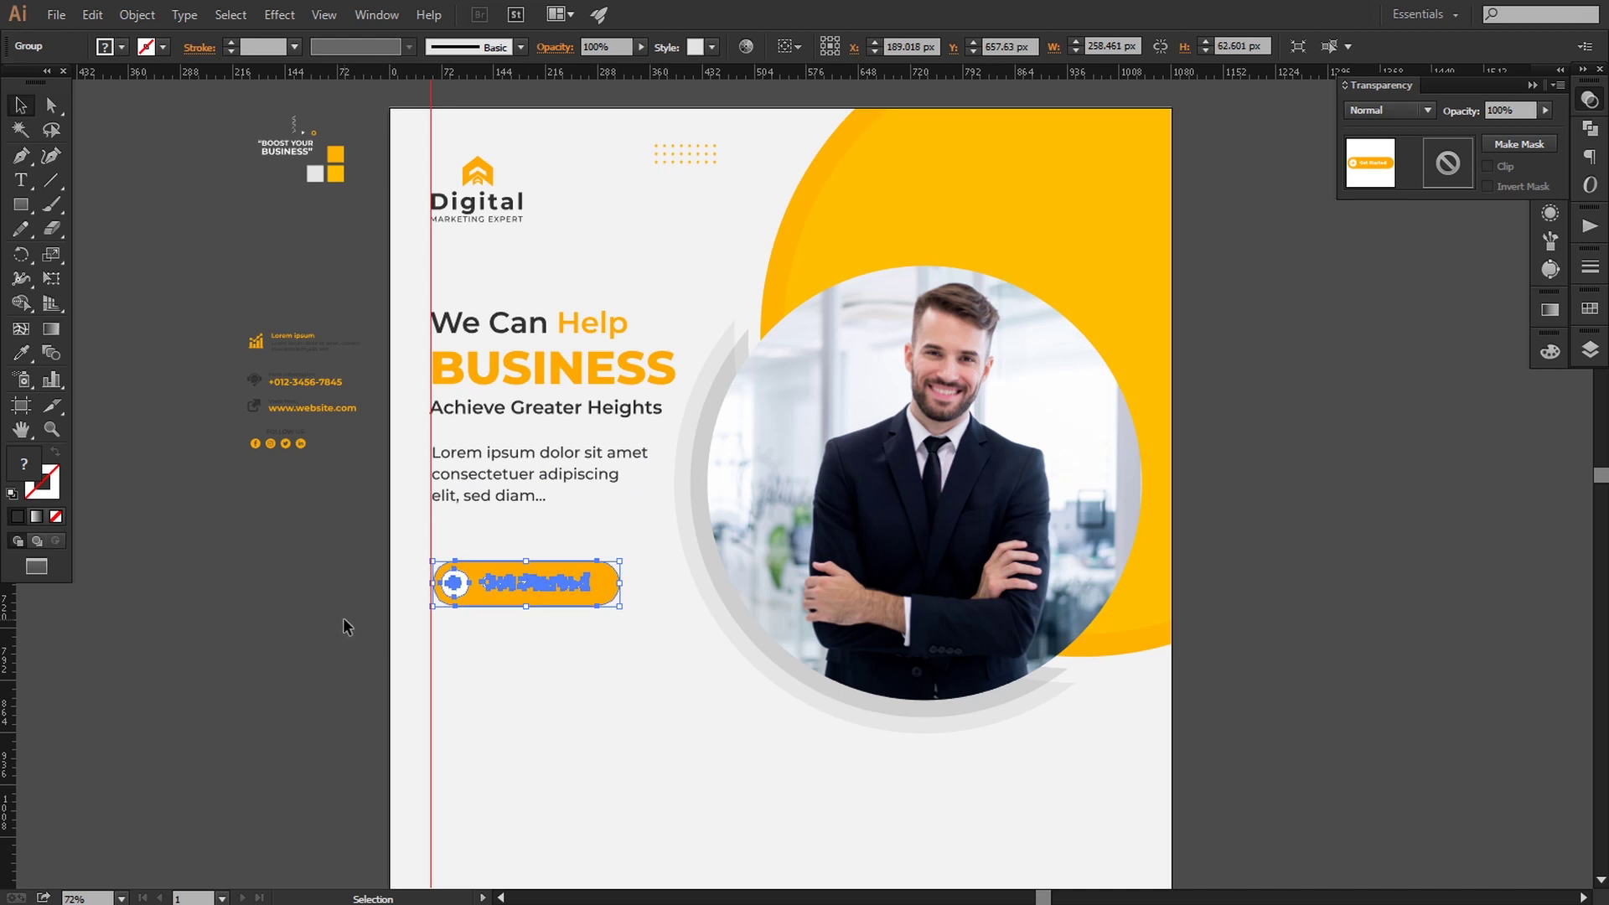
click(343, 620)
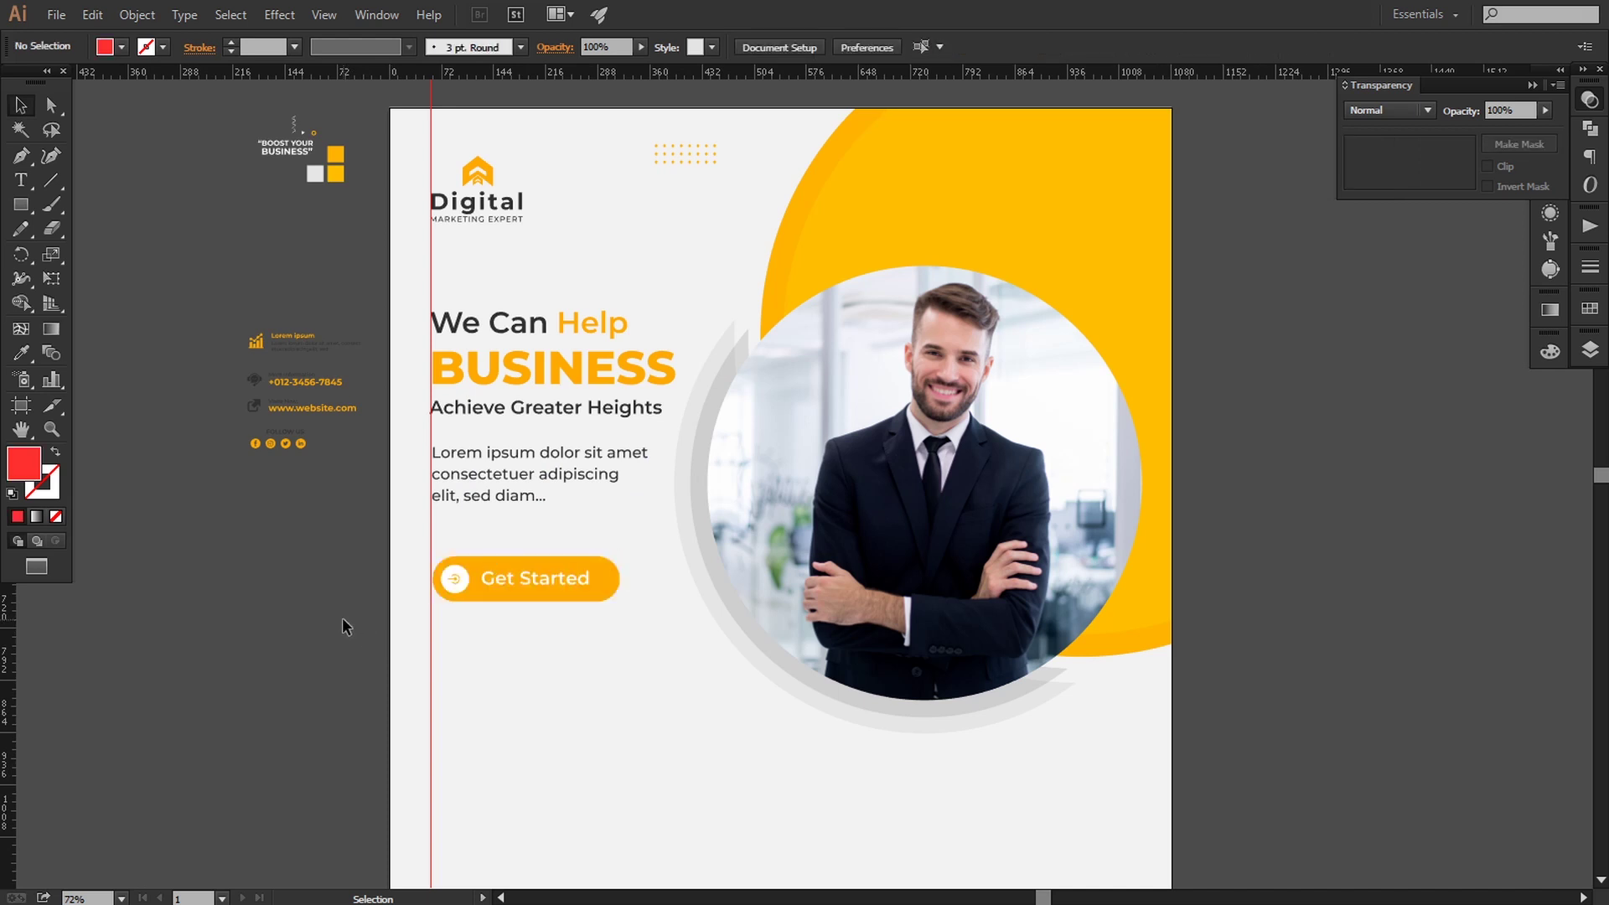
click(302, 380)
Step: Move the Lorem ipsum, phone and website rows to the lower left below Get Started, enlarged and aligned to the guide
shift+click(309, 409)
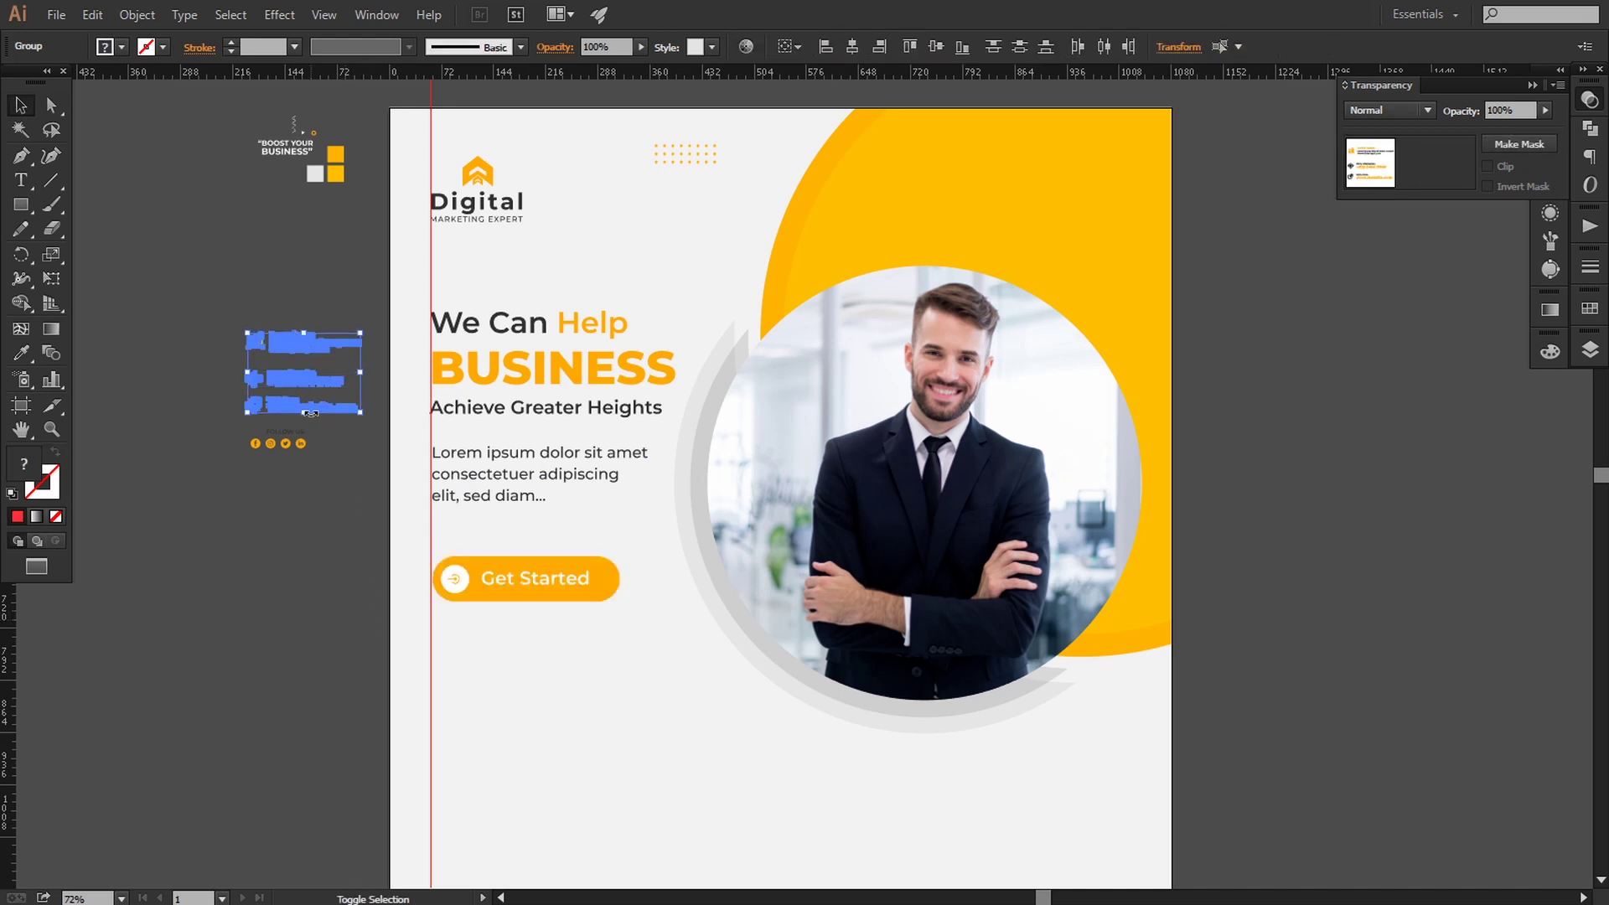
drag(309, 412, 471, 733)
scroll(503, 712, down, 3)
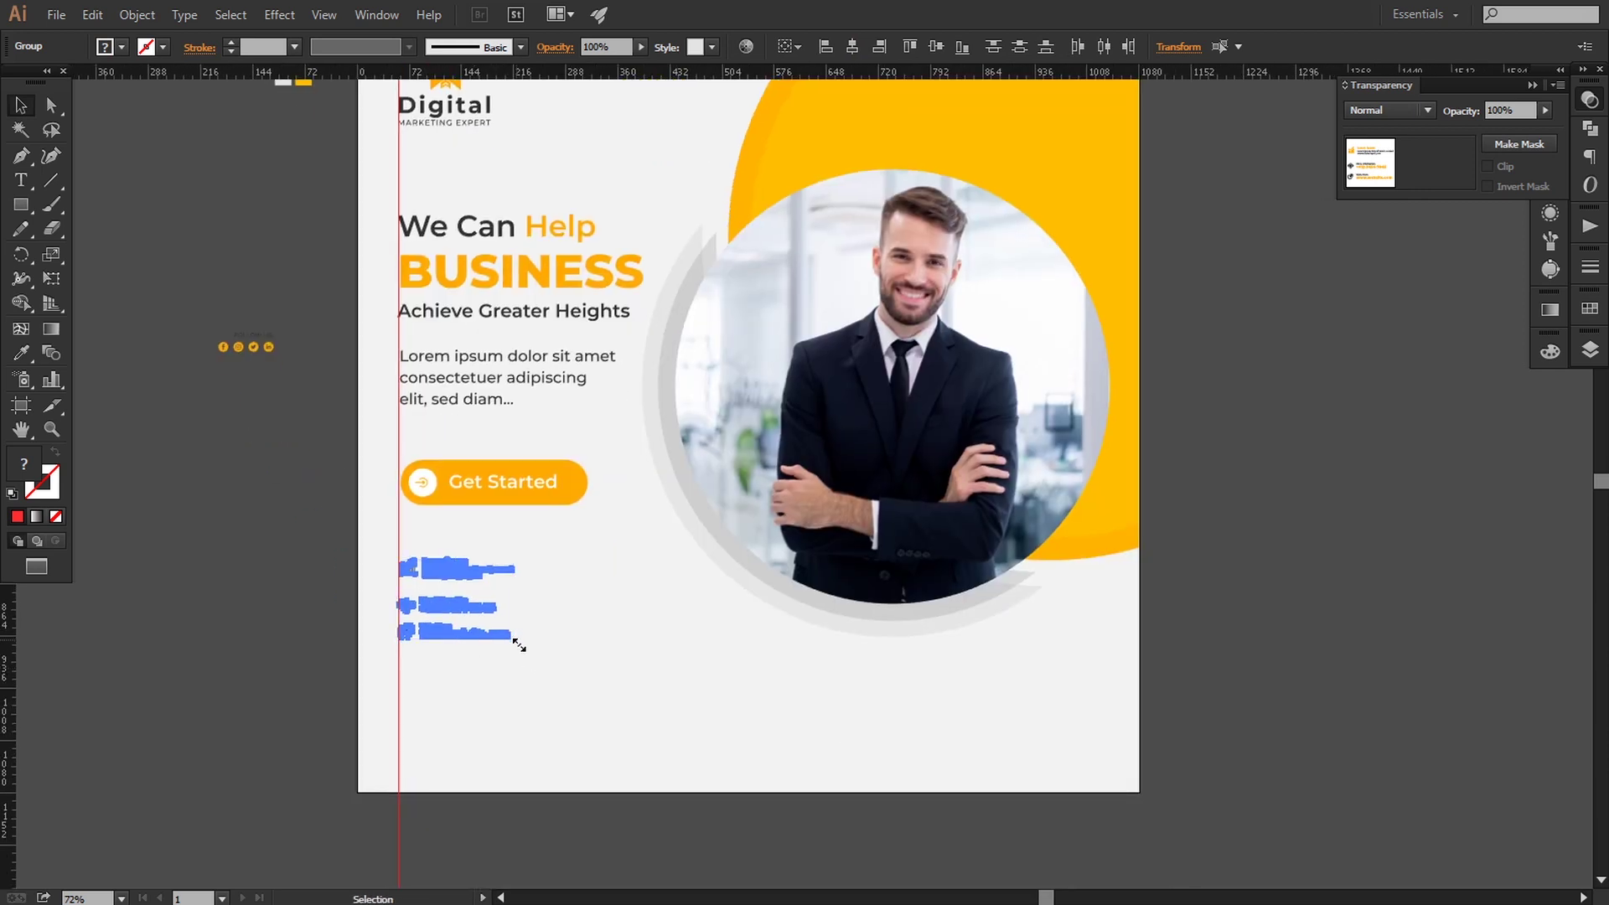
drag(520, 645, 674, 768)
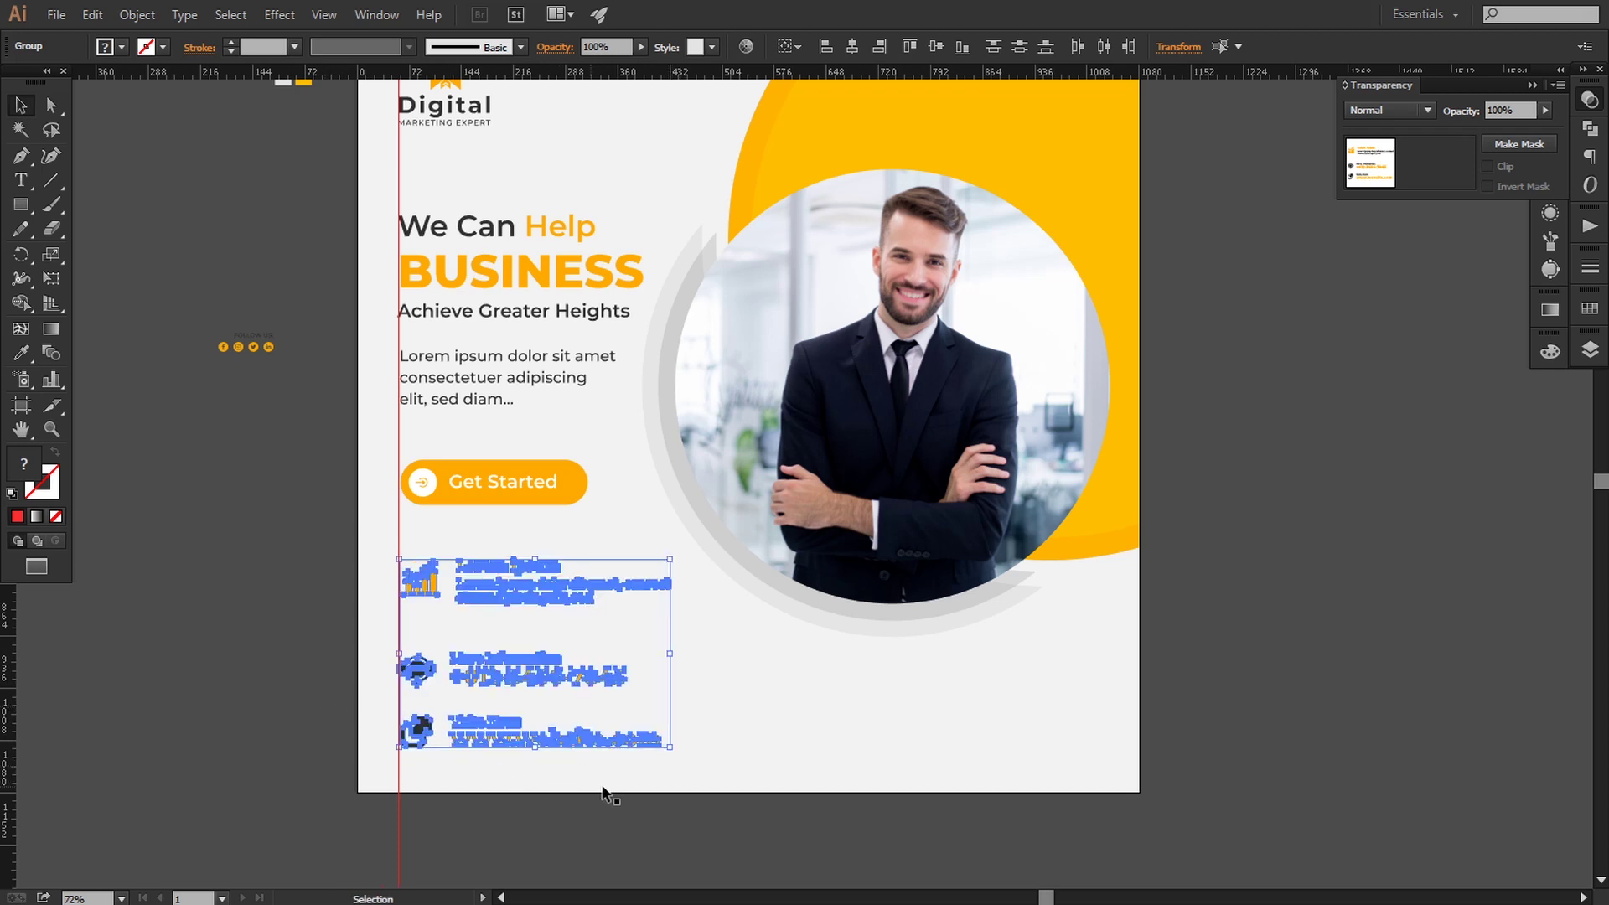
key(shift+Down)
key(shift+Down)
key(shift+Down)
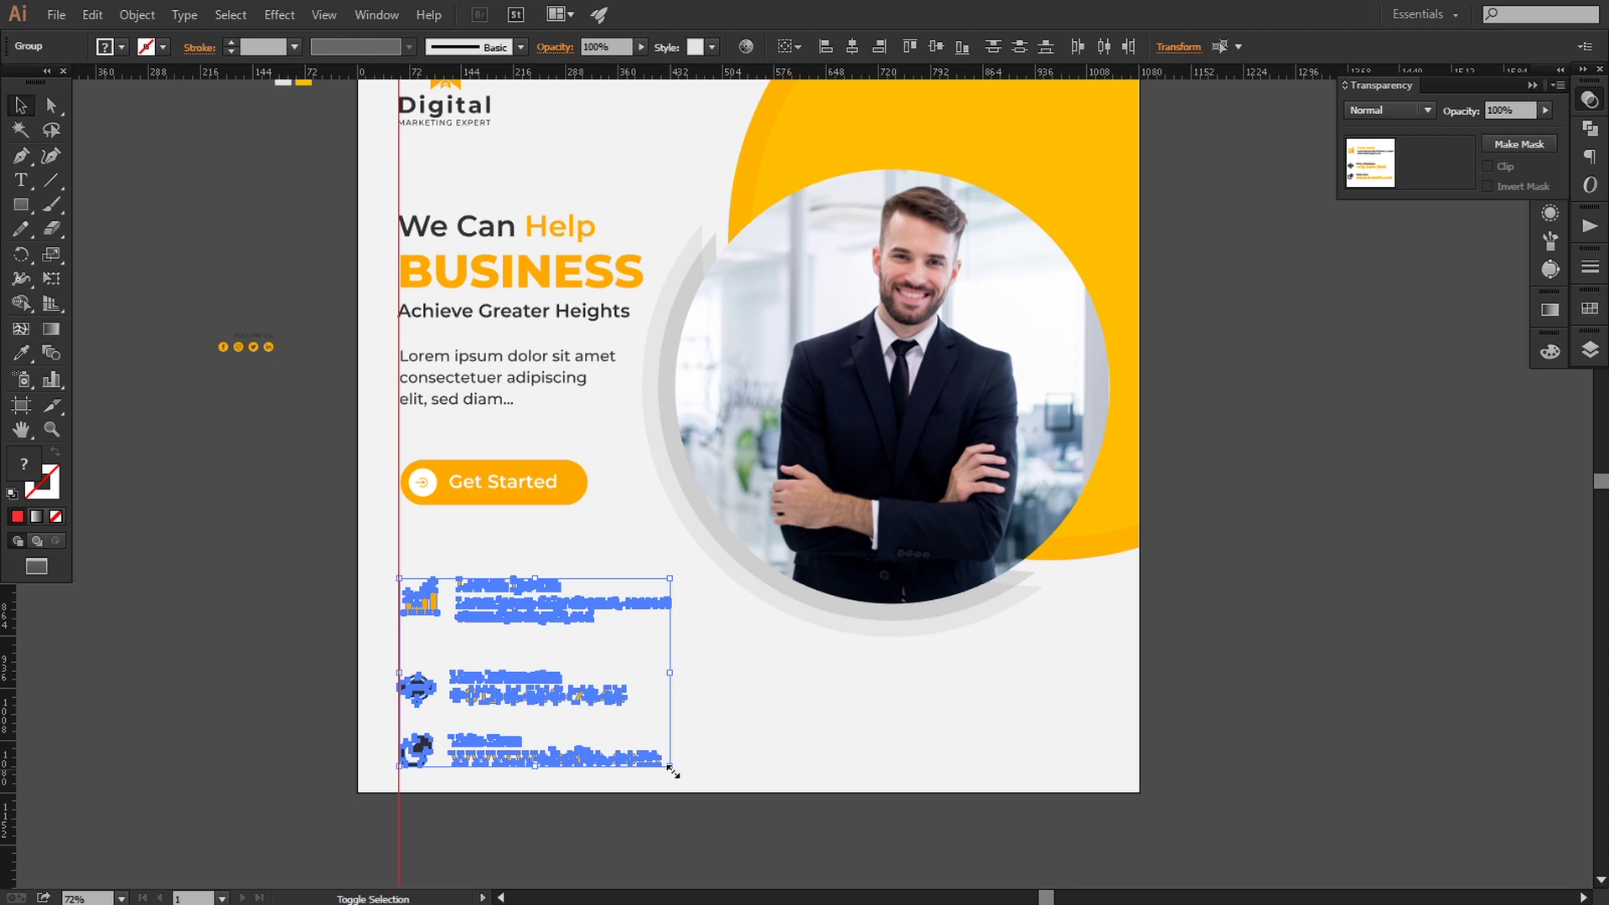
click(268, 661)
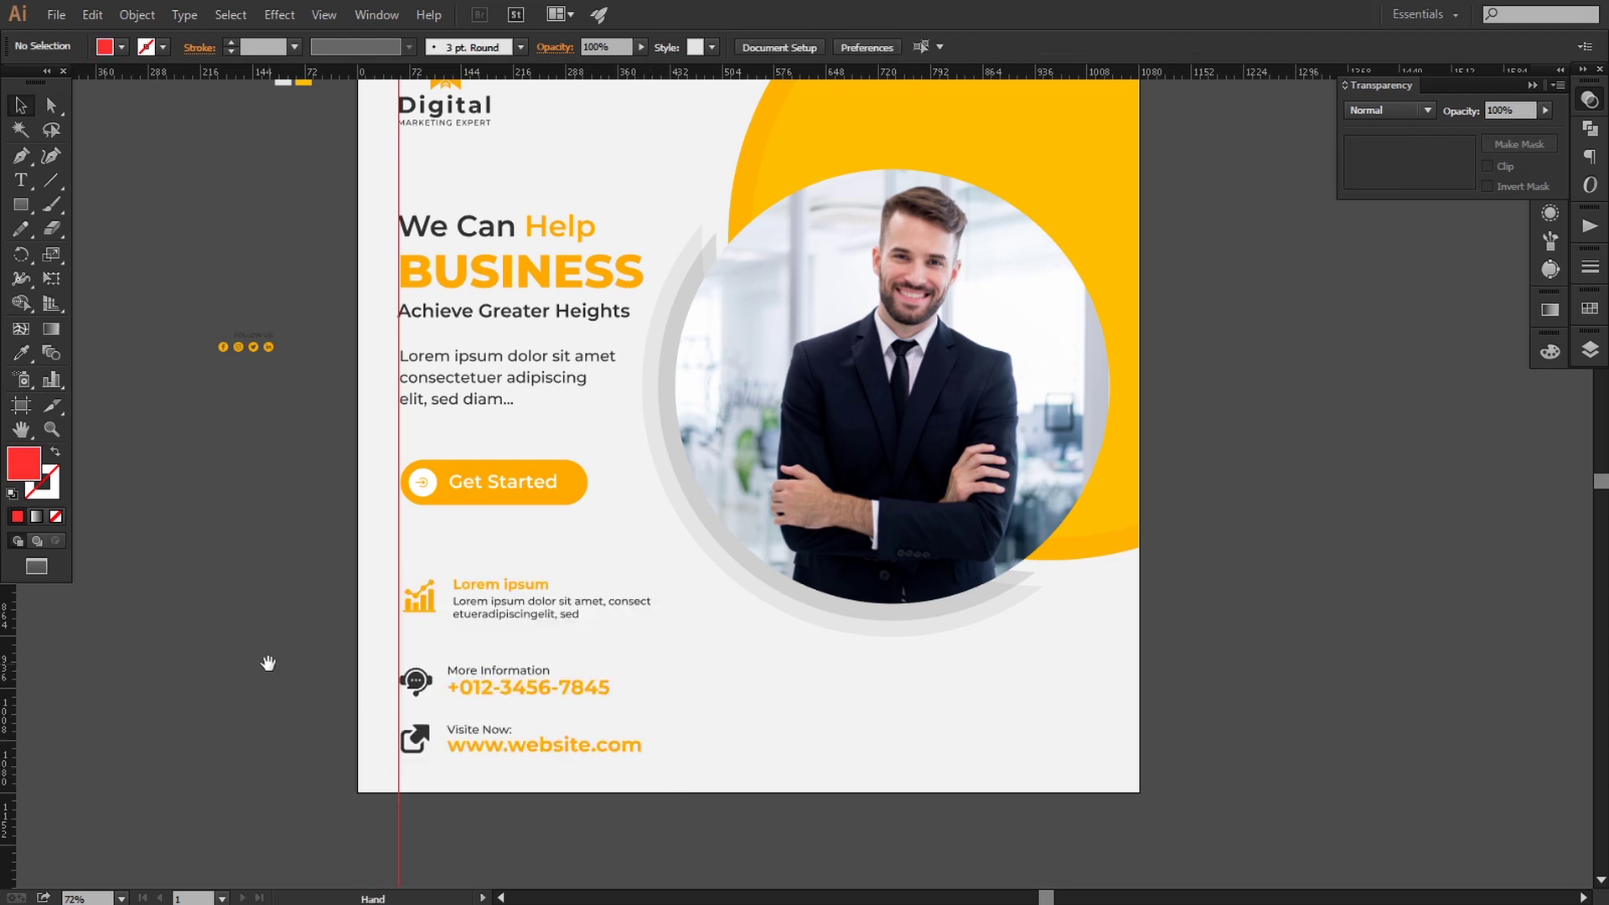
mouse_move(268, 663)
mouse_down()
mouse_move(287, 661)
mouse_move(243, 621)
mouse_up()
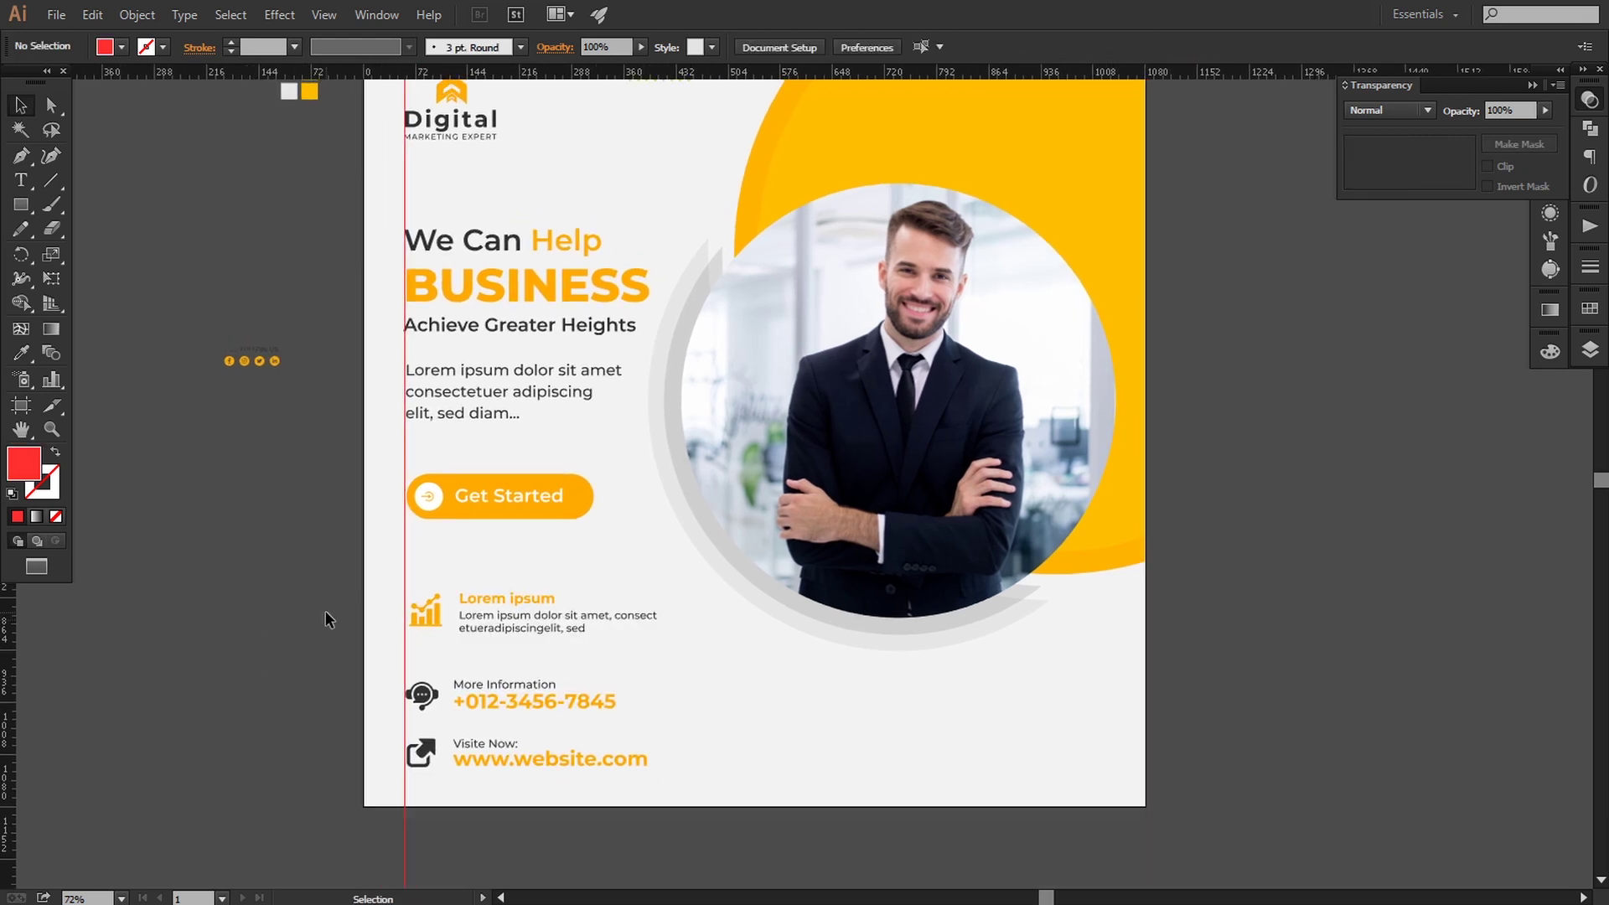
drag(442, 629, 438, 610)
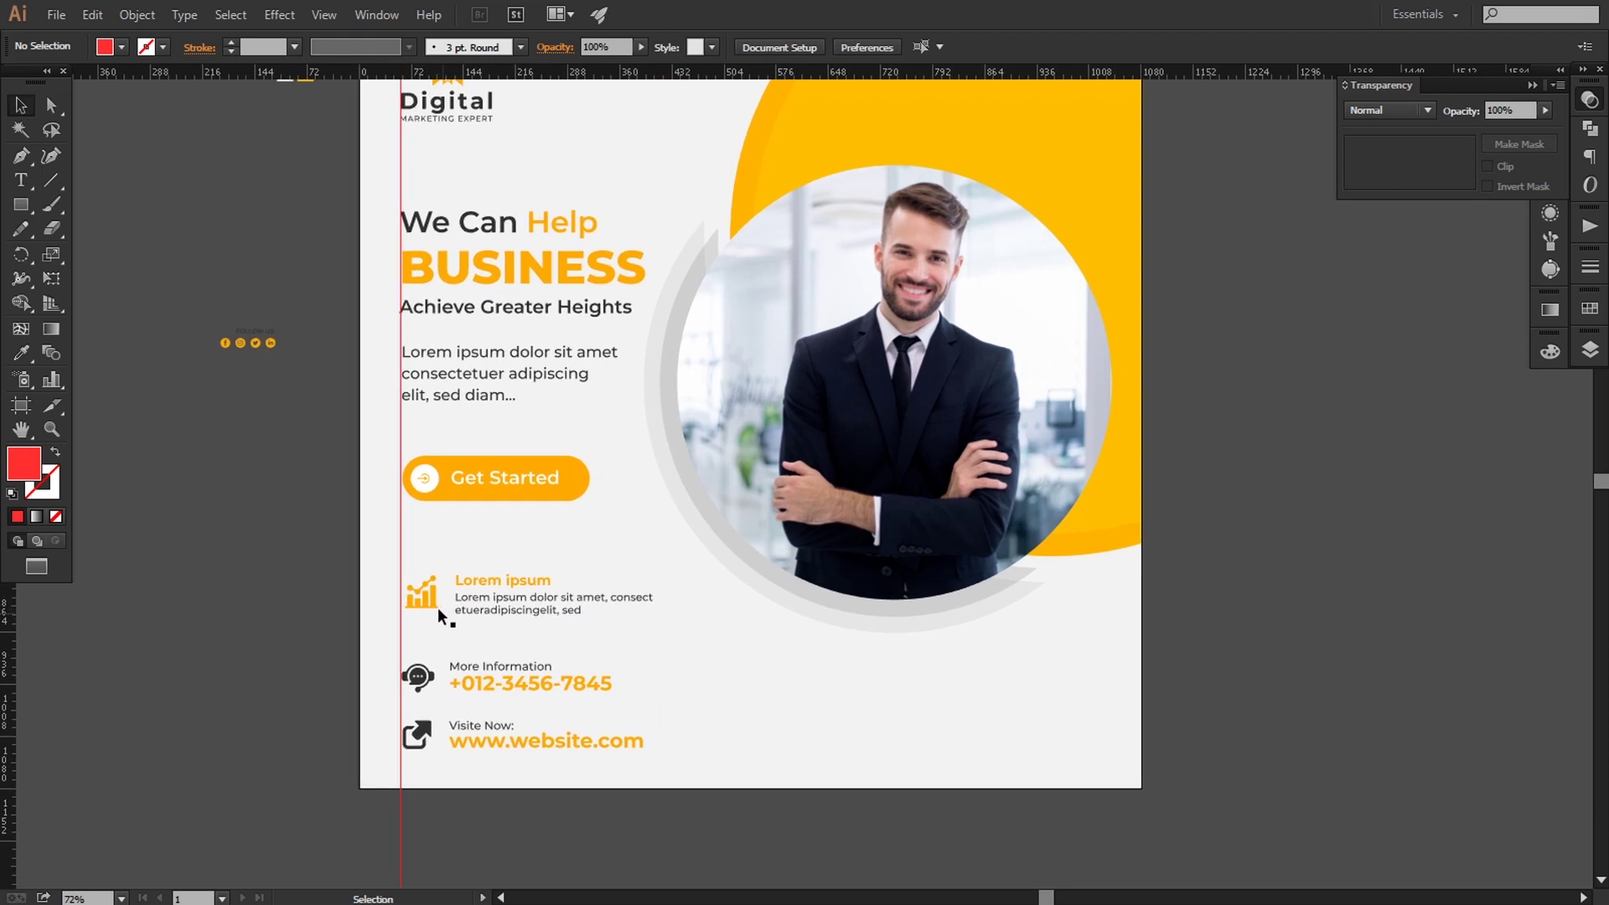
click(419, 586)
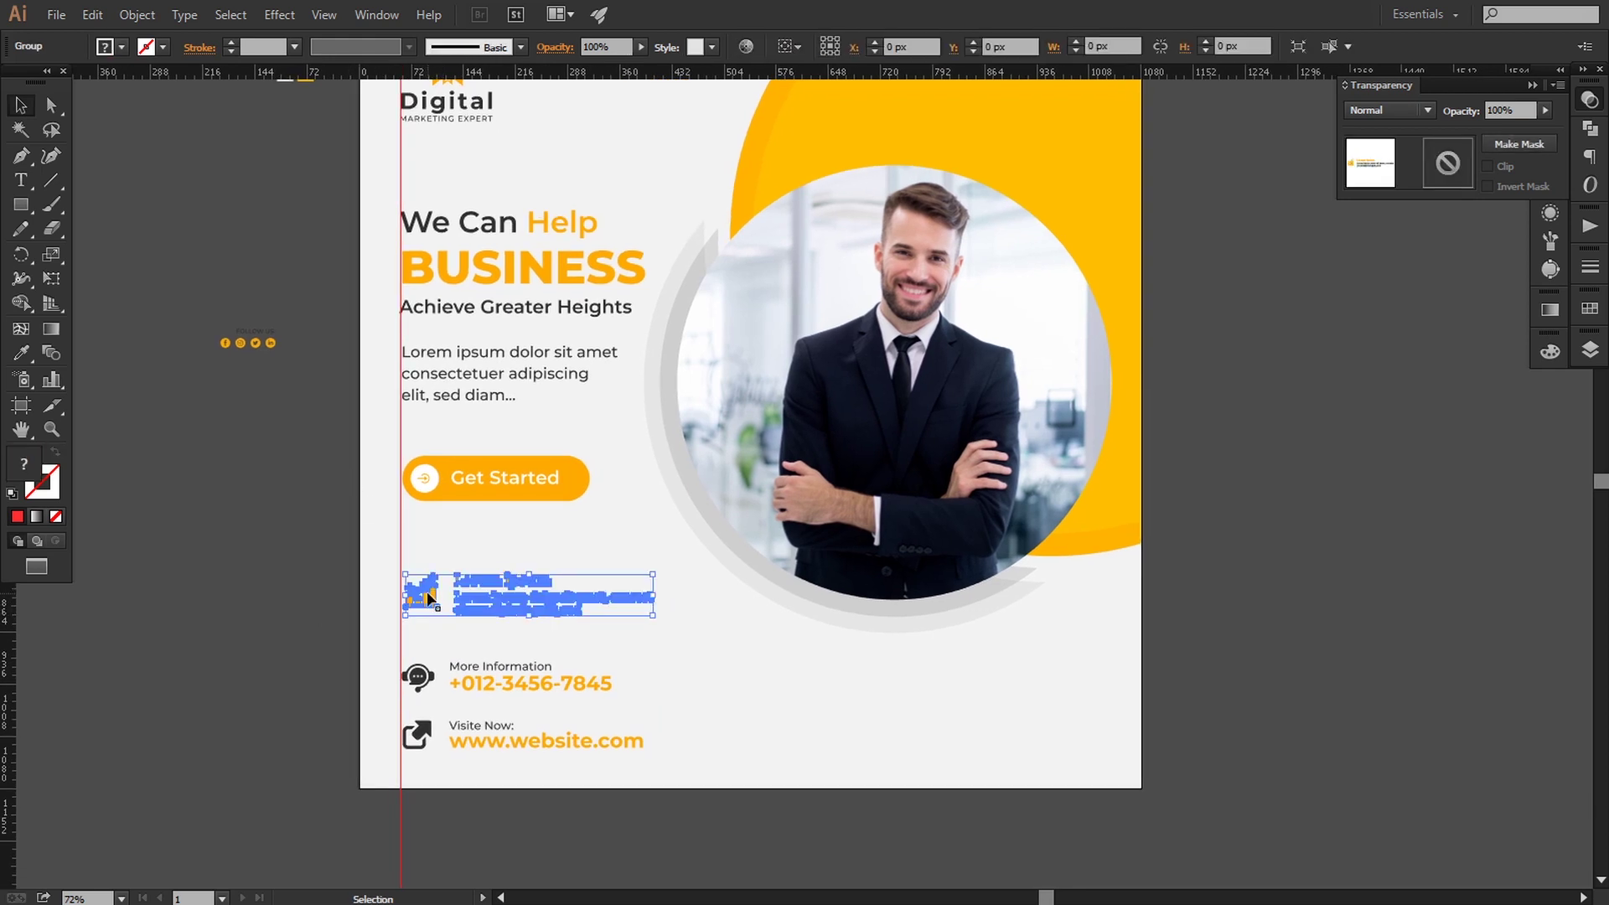
shift+click(421, 679)
shift+click(421, 734)
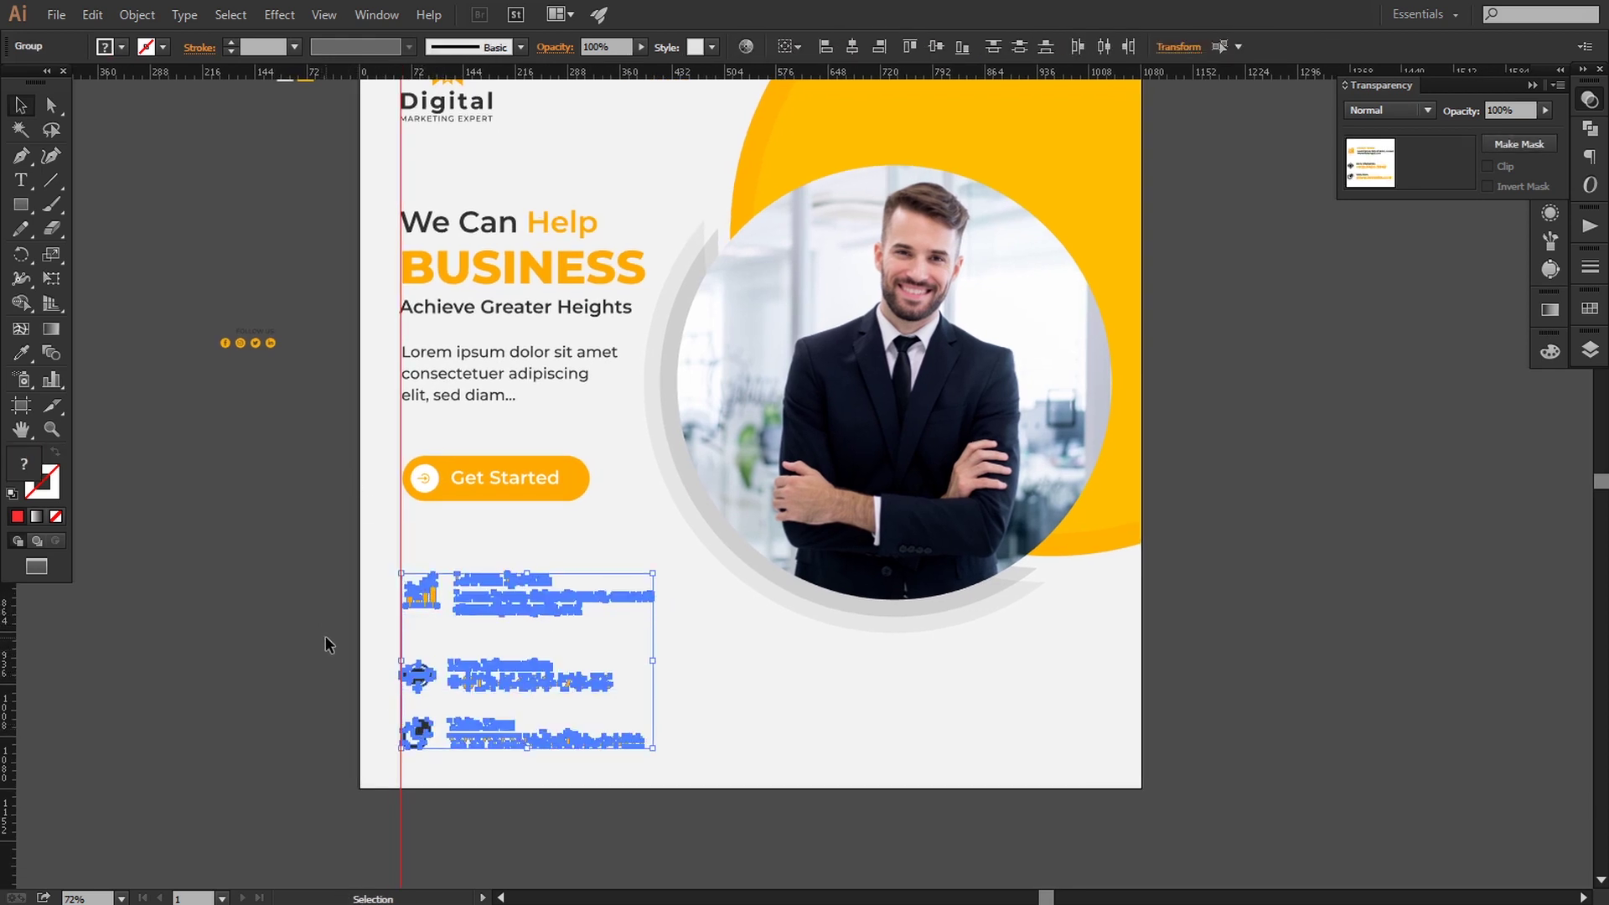
click(273, 568)
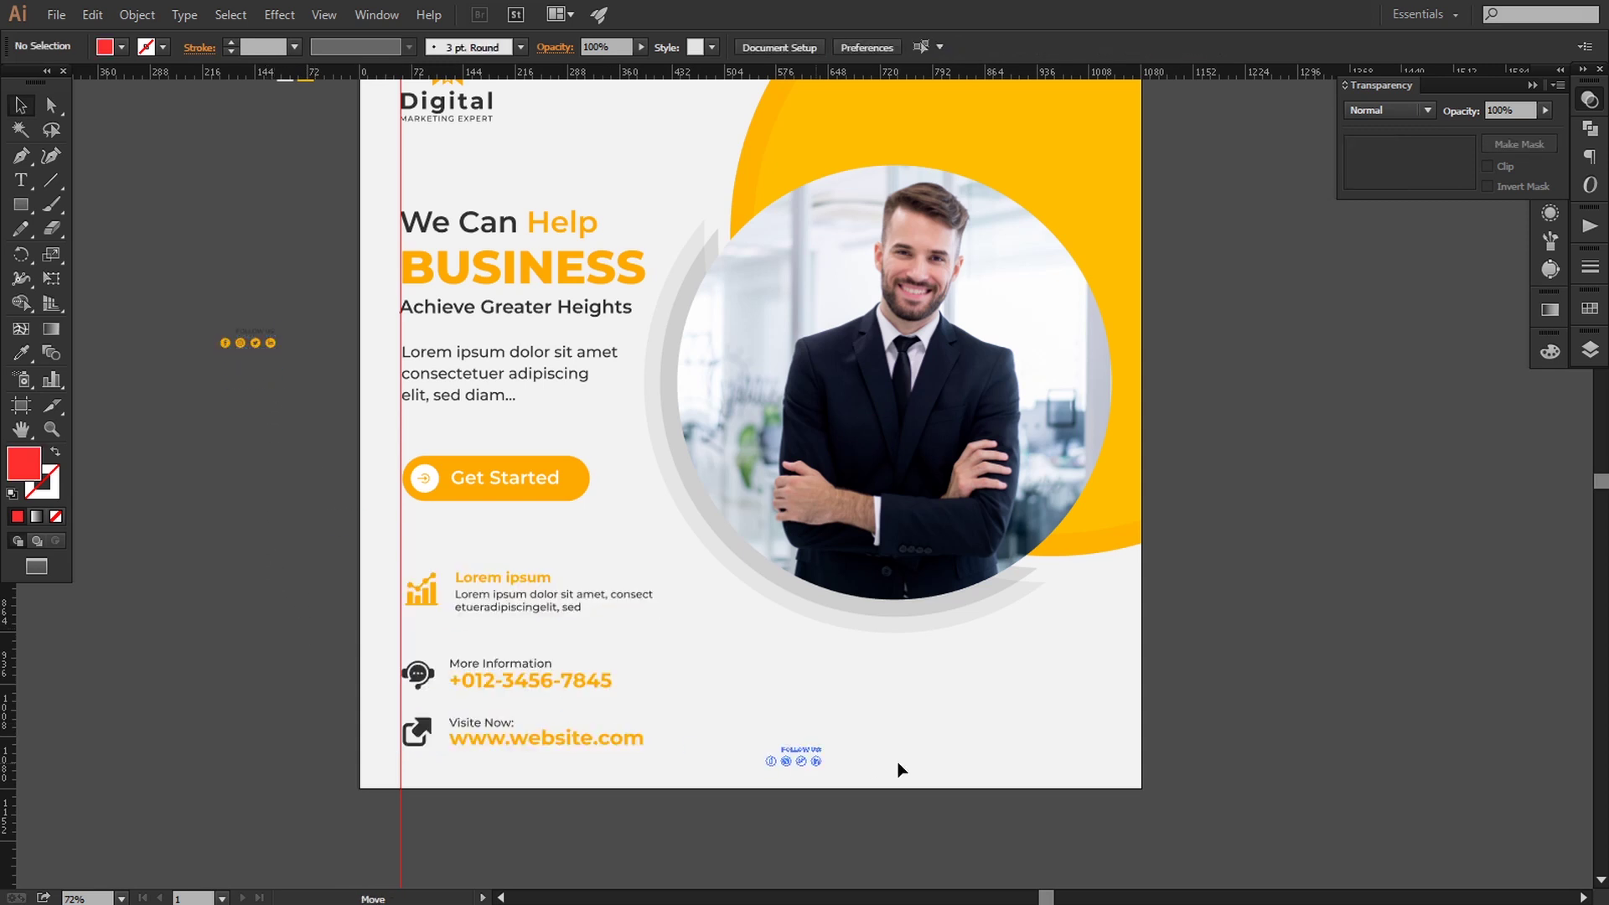
Step: Drag the Follow Us icon group to the bottom-right corner, shrink it slightly and nudge it into place
drag(264, 344, 1093, 781)
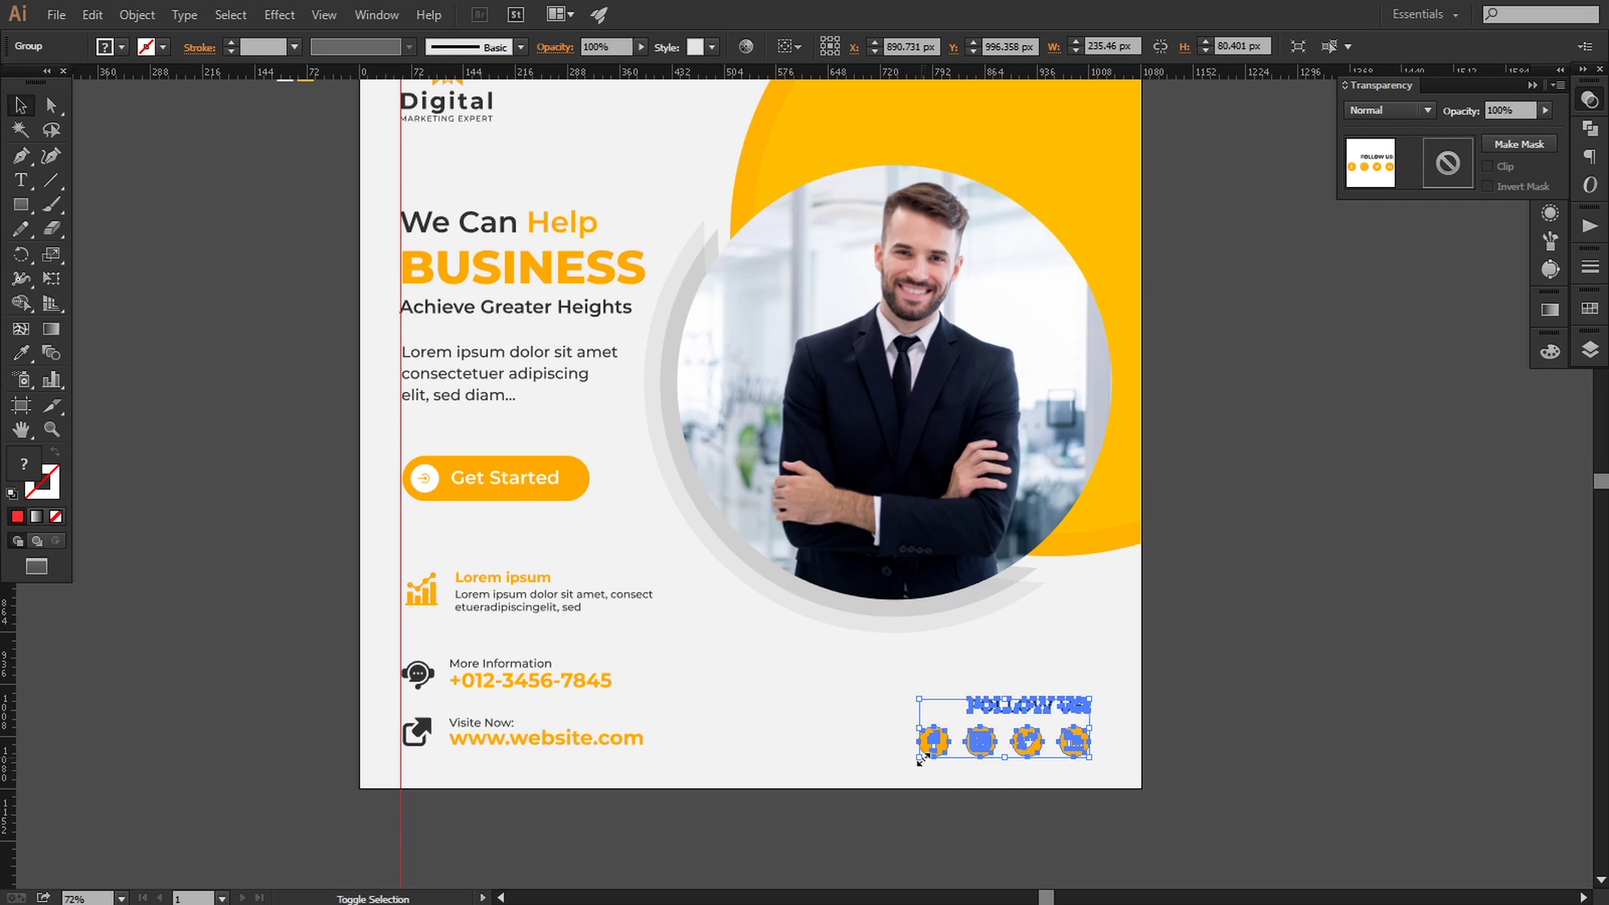
drag(919, 757, 940, 755)
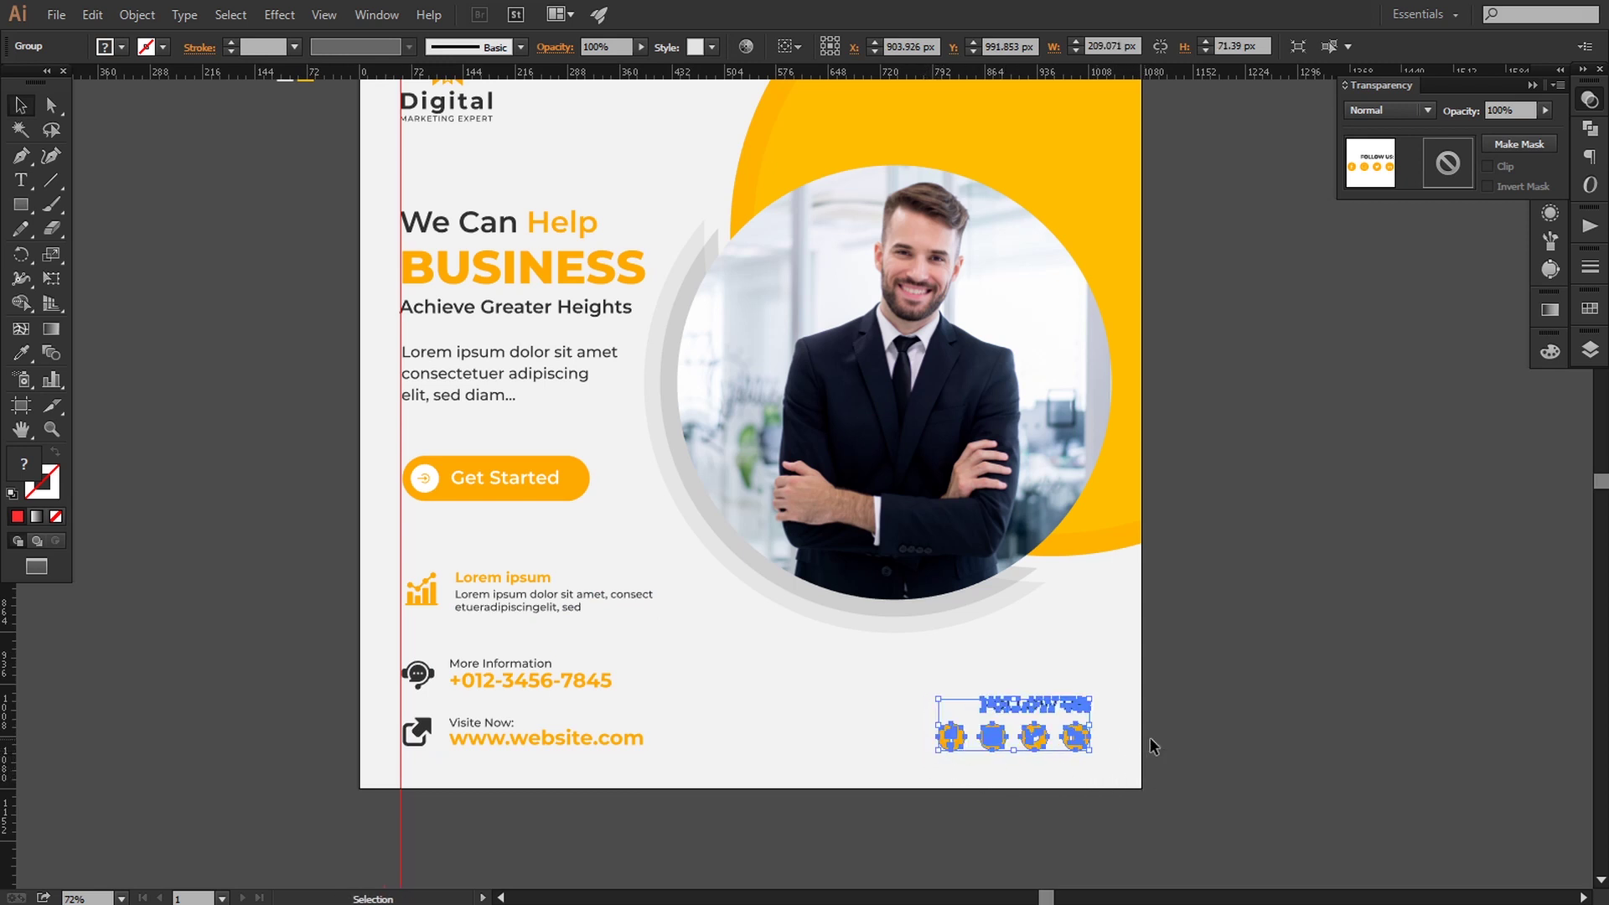
key(Right)
key(Right)
key(Right)
key(Right)
key(Right)
key(Right)
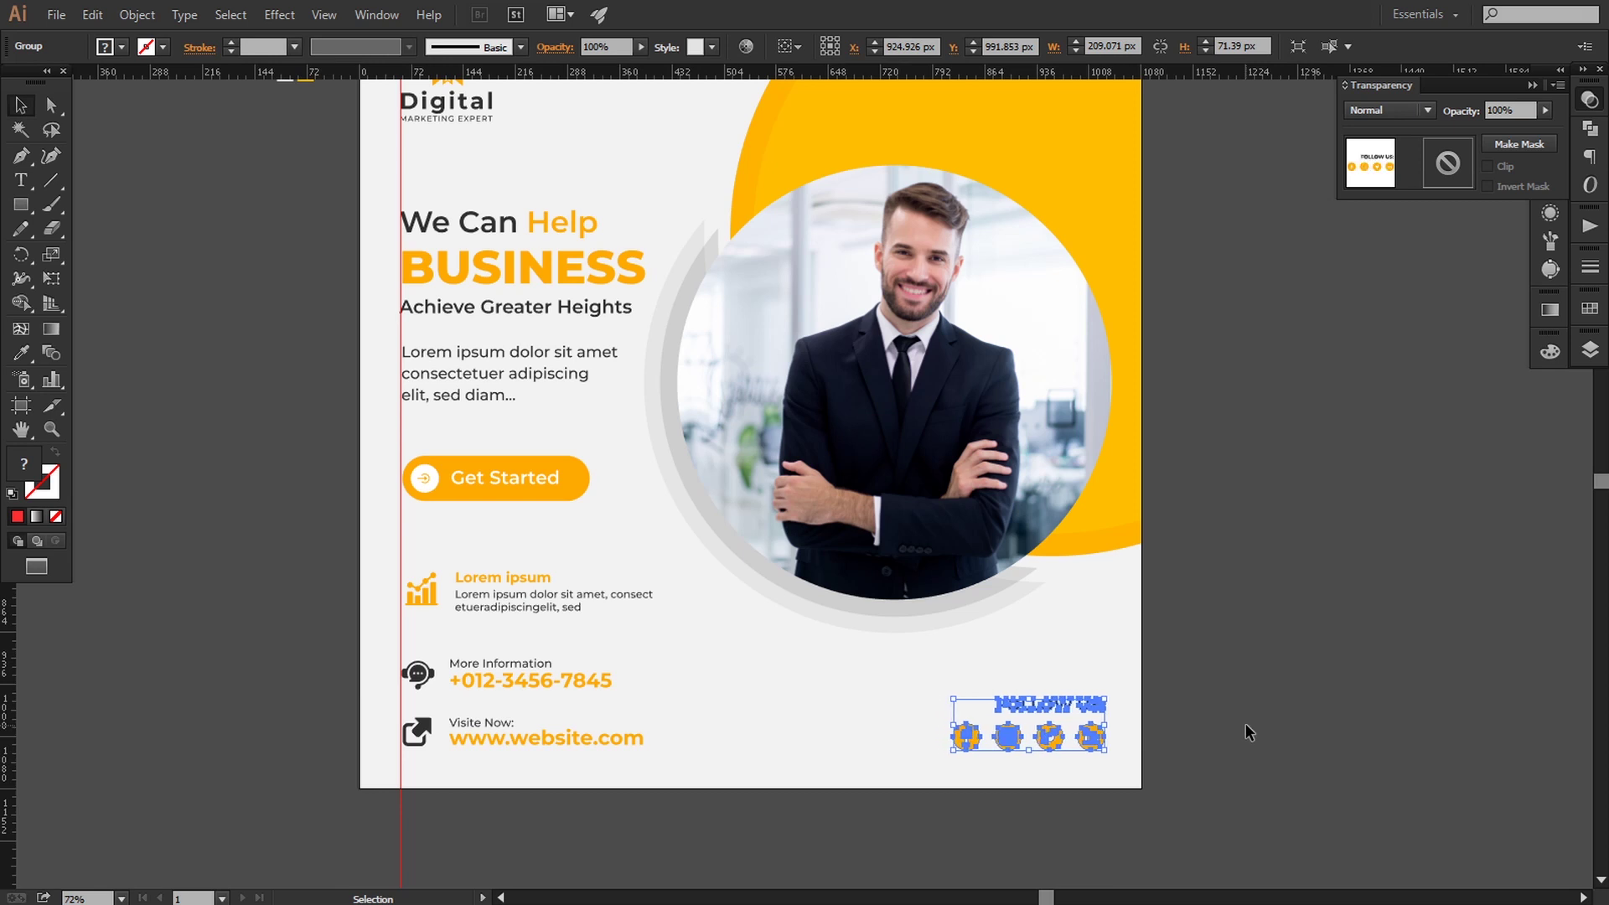
key(Right)
key(Right)
key(Right)
key(Right)
key(Right)
key(Right)
key(Down)
key(Down)
key(Down)
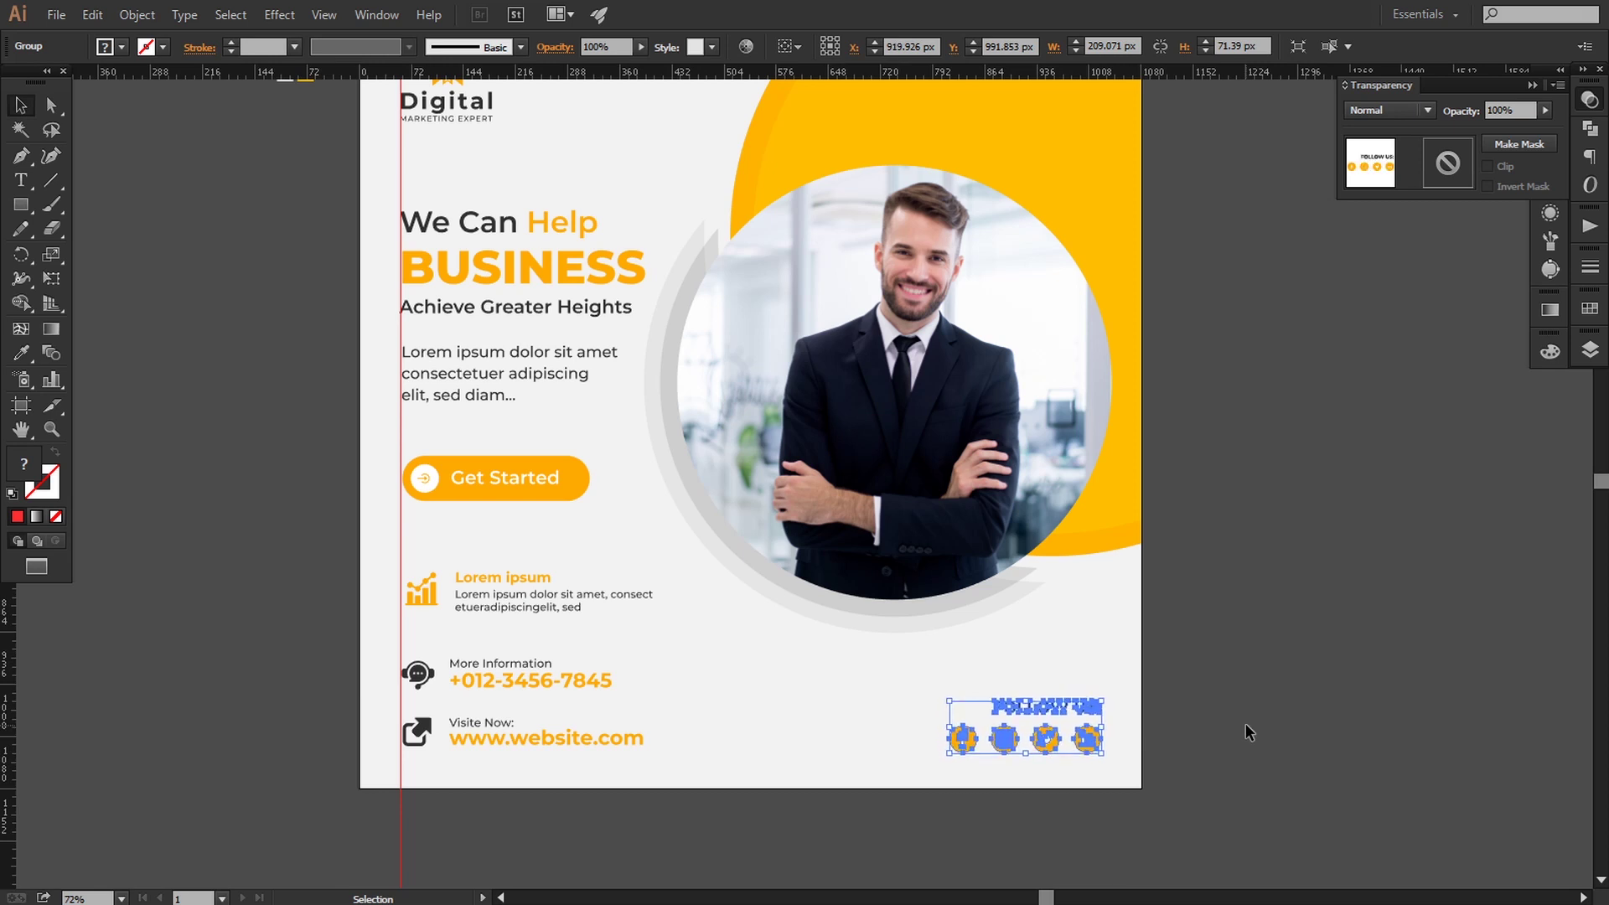
key(Down)
key(Down)
key(Down)
key(Down)
key(Down)
key(Down)
key(Left)
key(Left)
key(Left)
key(Up)
key(Up)
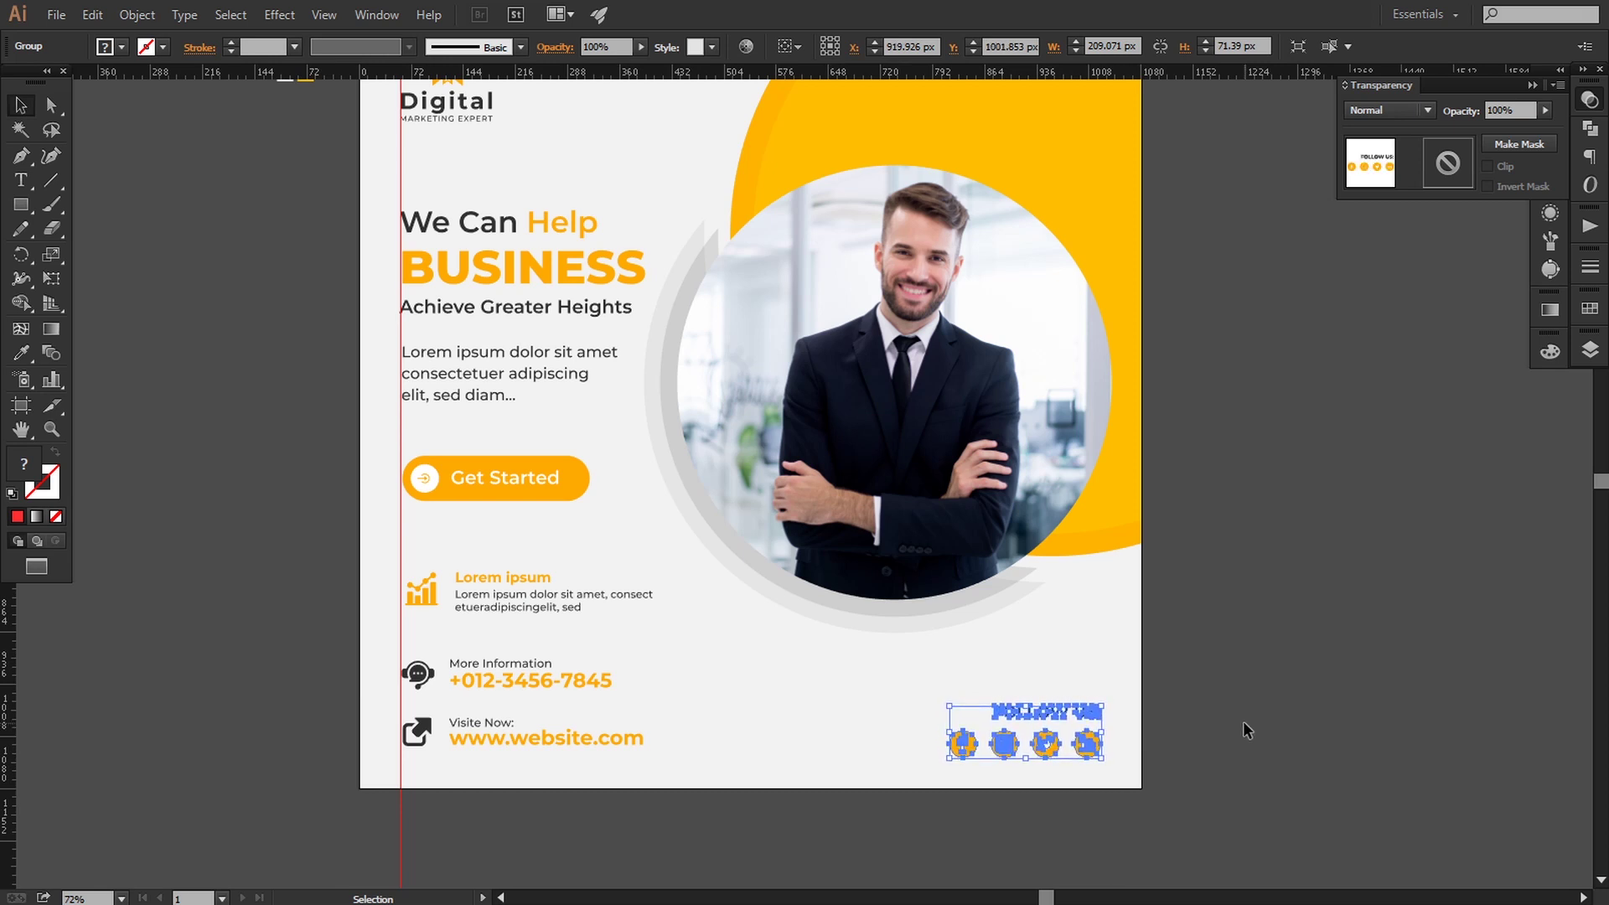
key(Up)
key(Up)
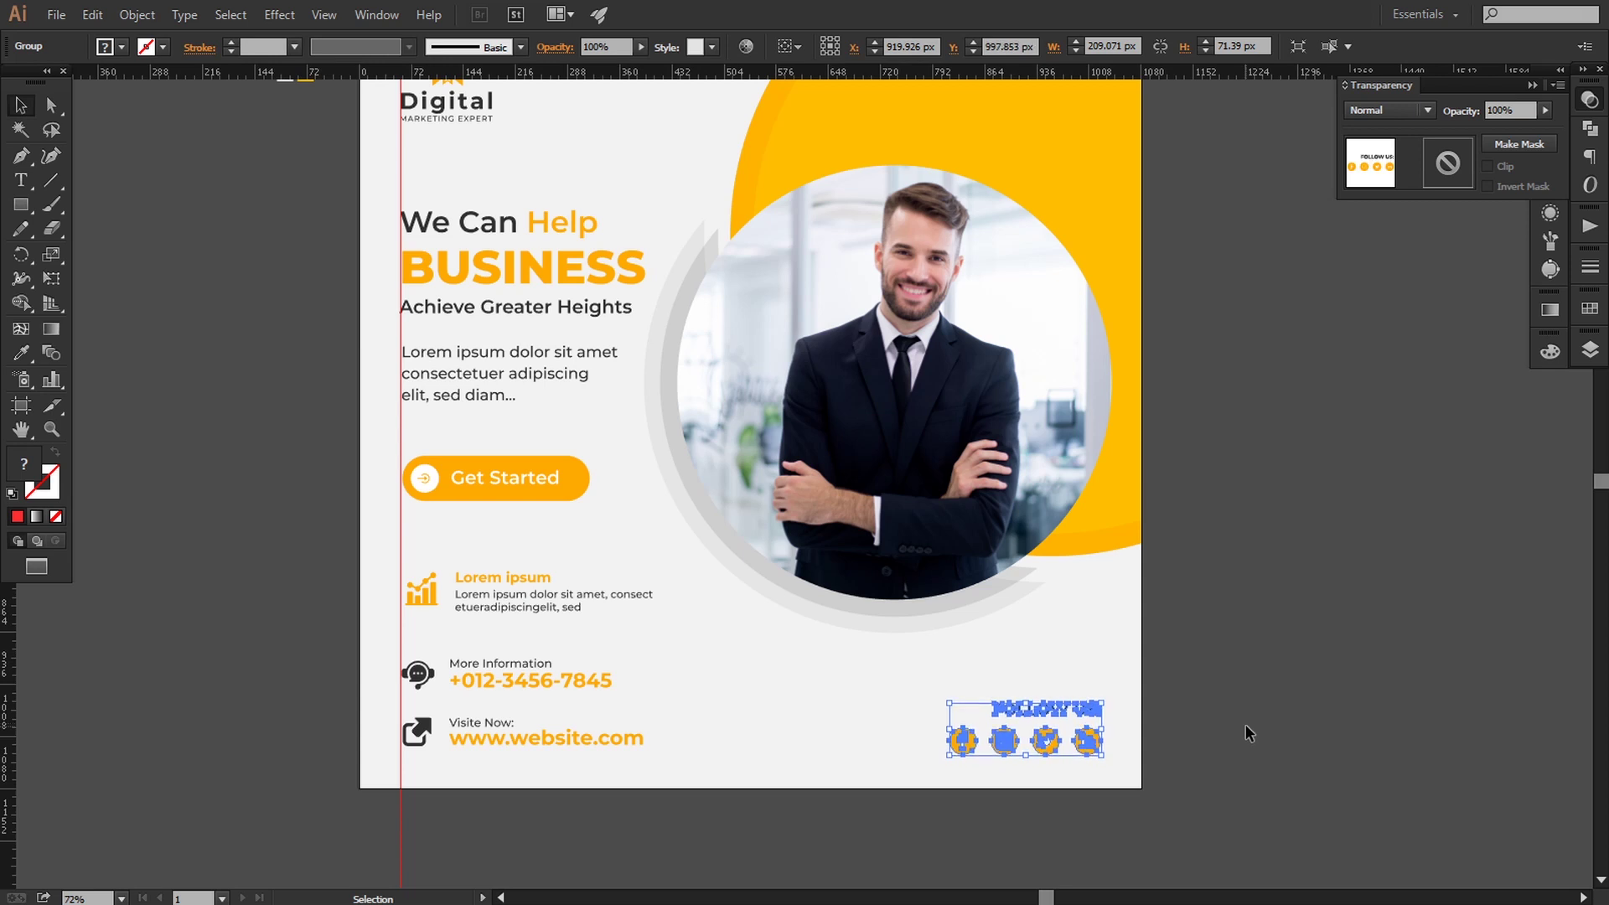
key(Right)
key(Right)
key(Right)
click(1245, 724)
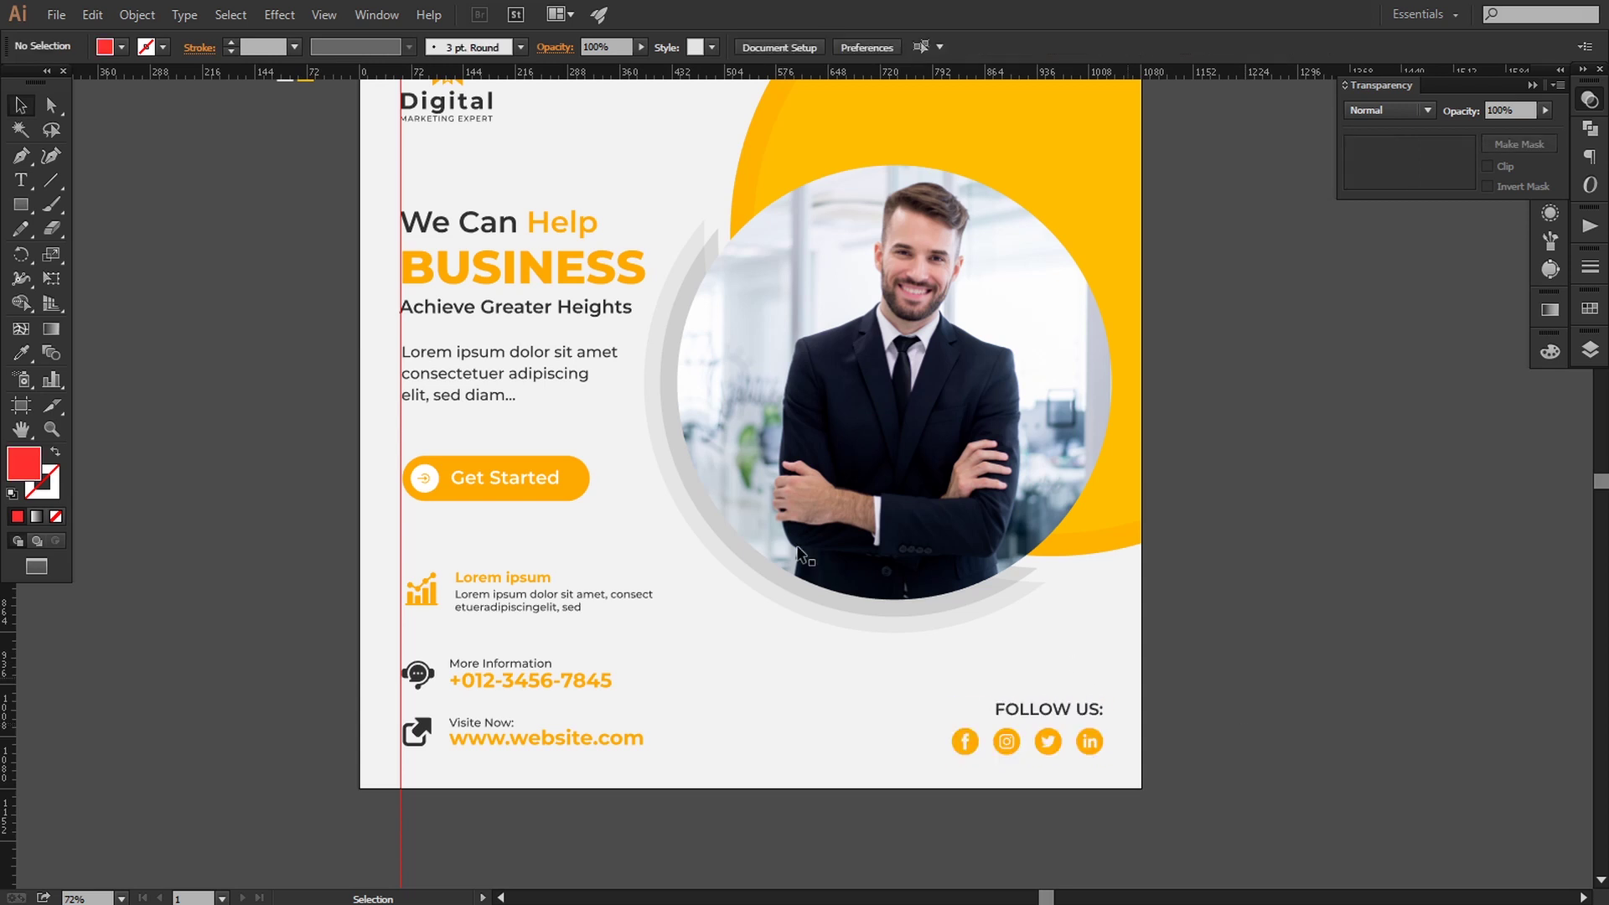
Step: Add a horizontal guide near the bottom and lower the Lorem ipsum, phone and website rows onto it
drag(262, 75, 420, 754)
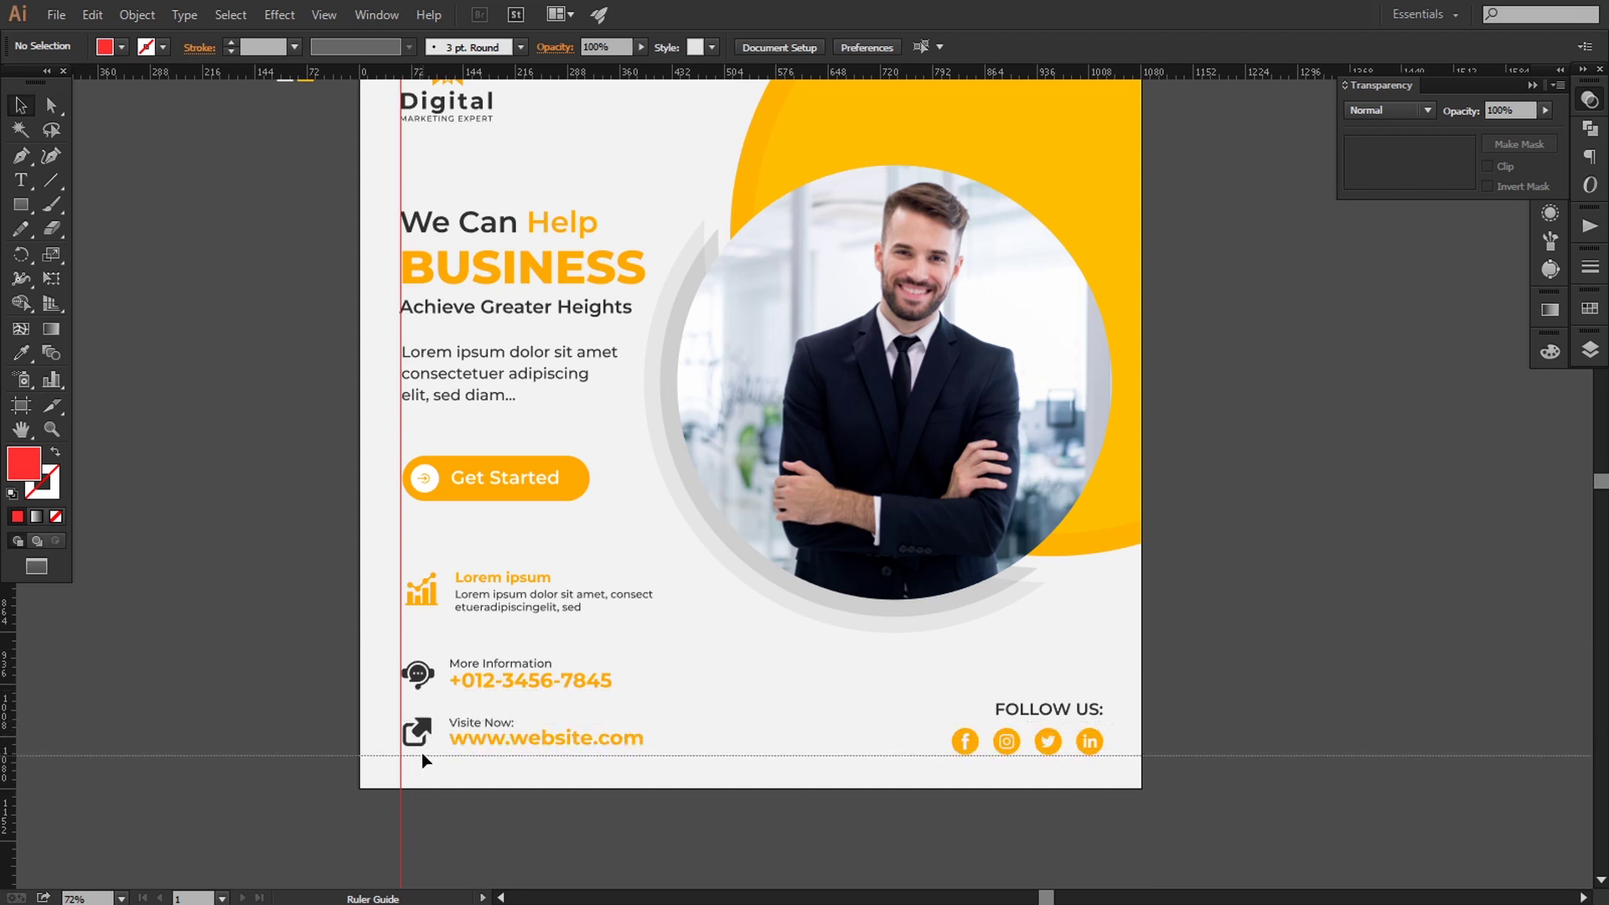
click(422, 730)
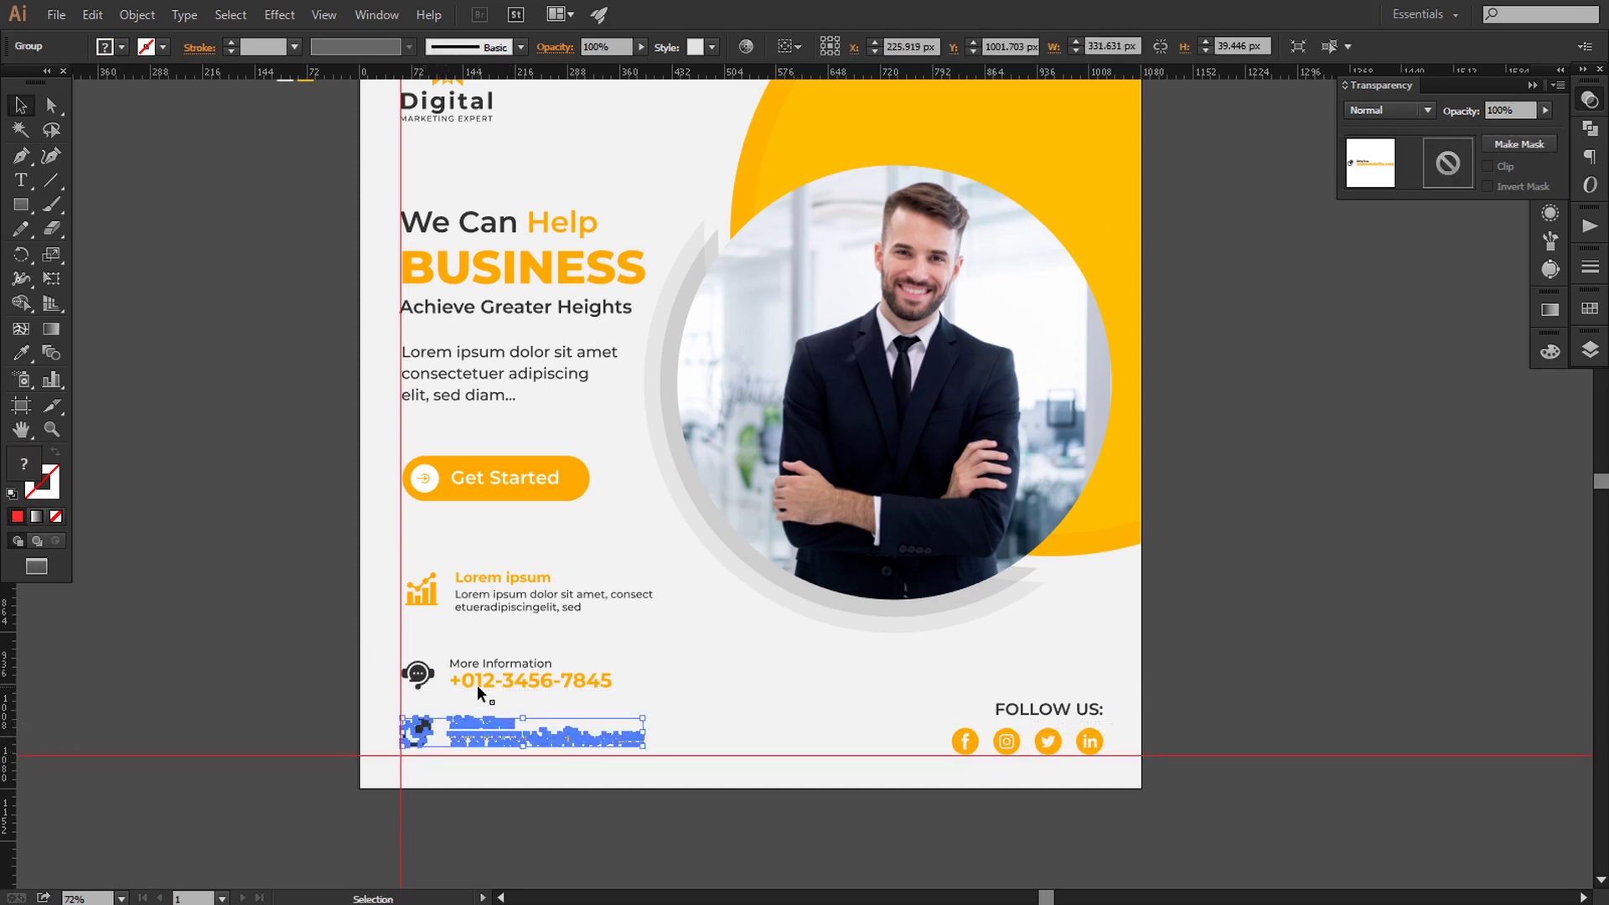
shift+click(476, 685)
shift+click(521, 615)
shift+click(505, 599)
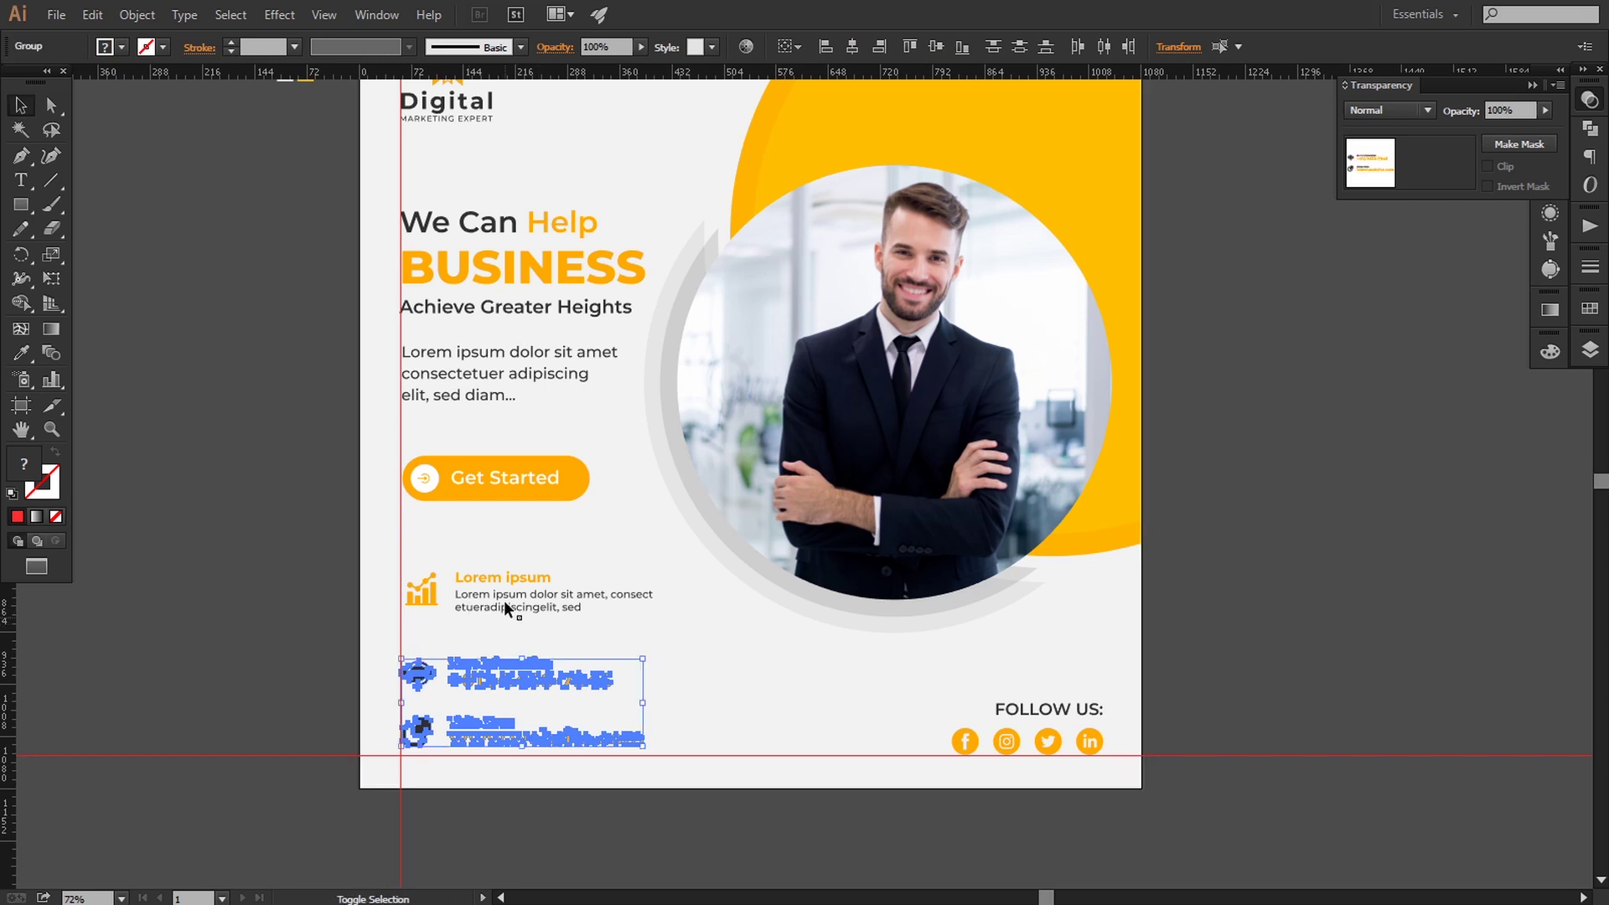
shift+click(503, 598)
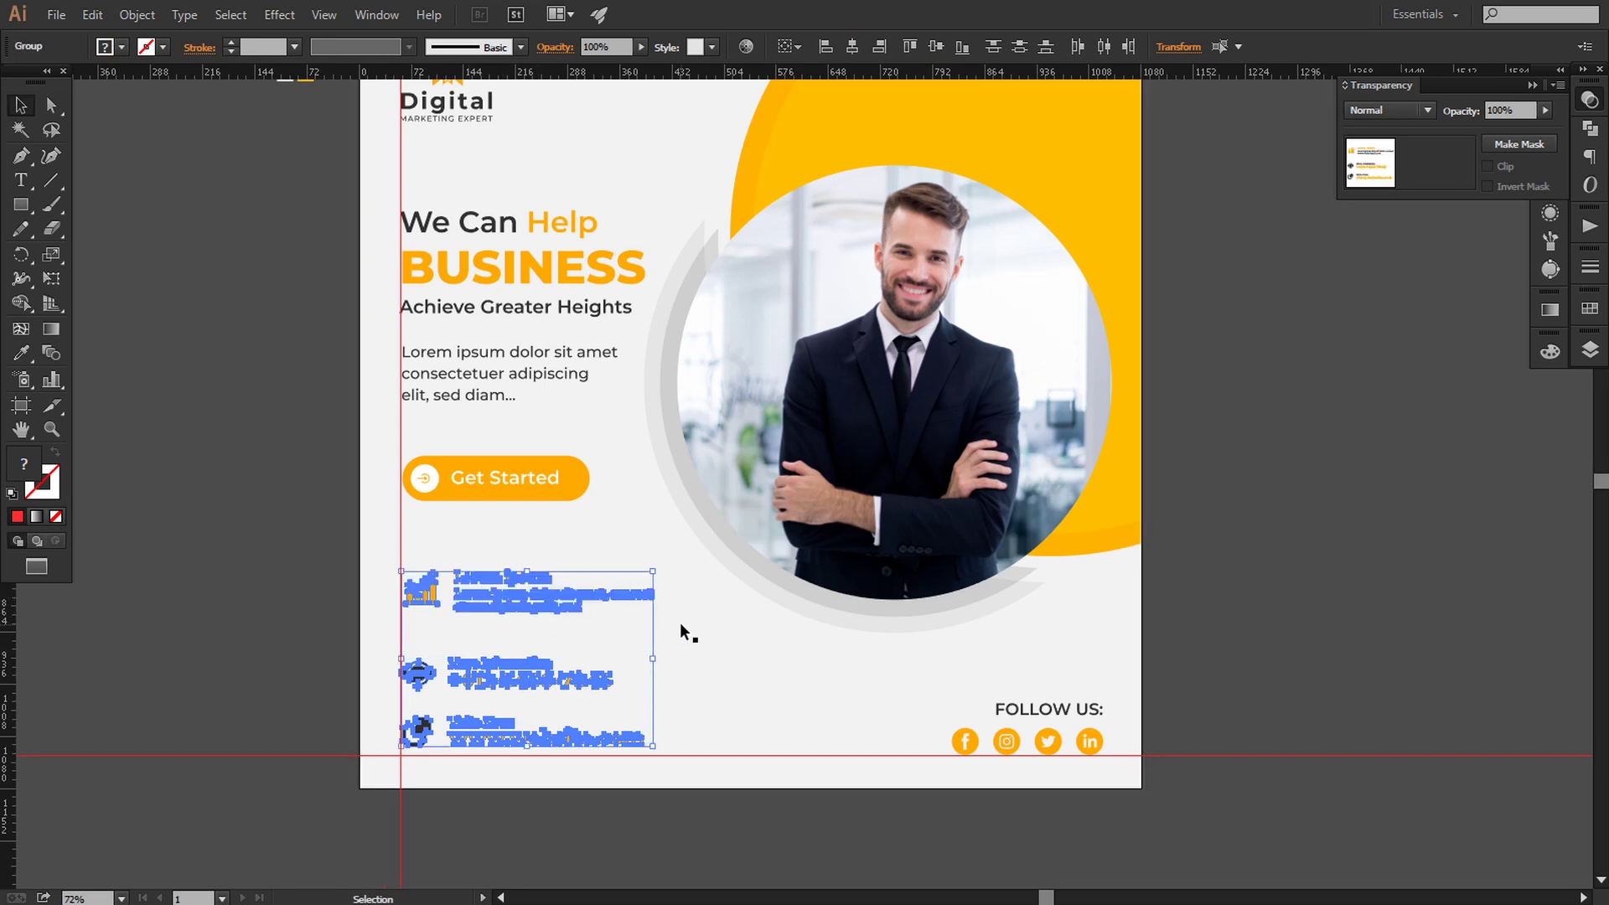
key(Down)
key(Down)
key(Down)
key(Down)
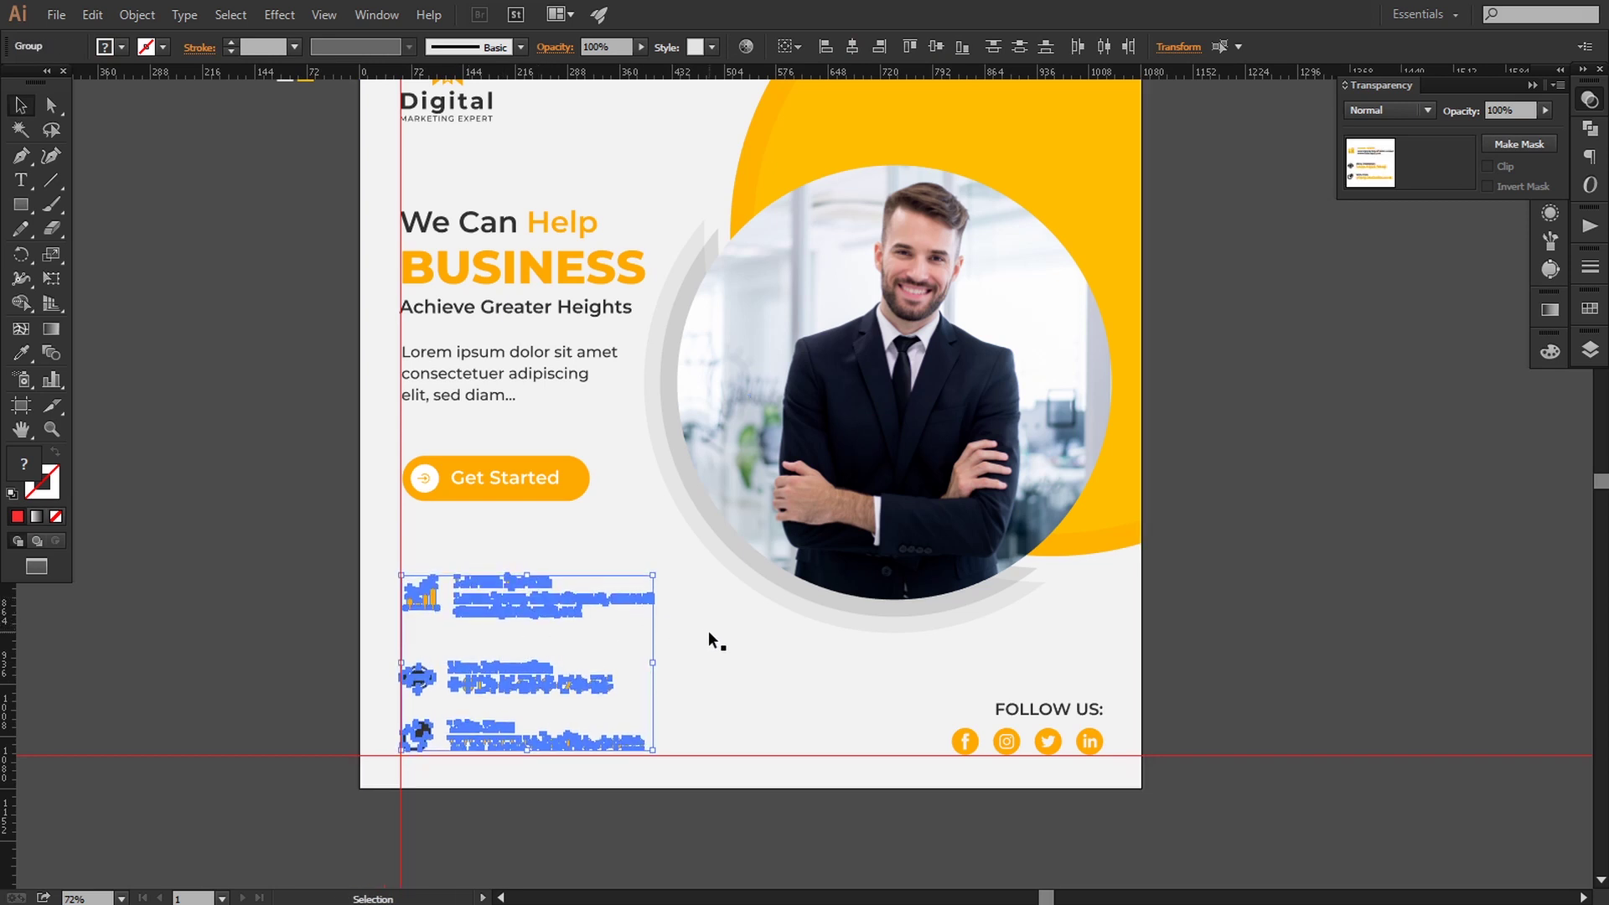
key(Down)
key(Down)
key(Down)
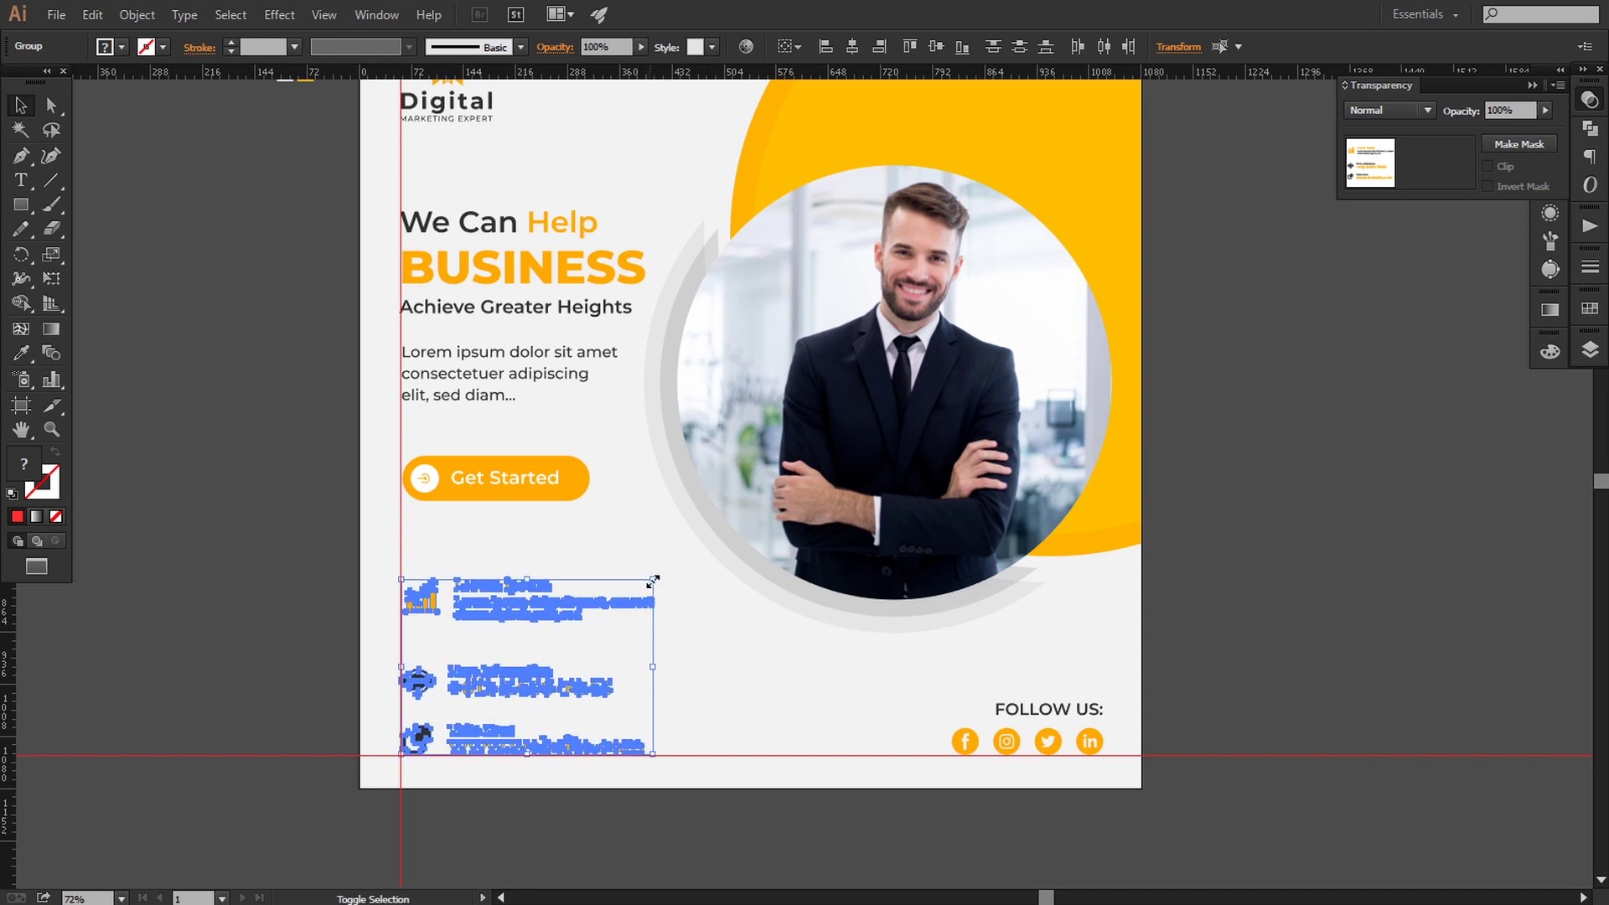
click(226, 550)
drag(363, 518, 378, 599)
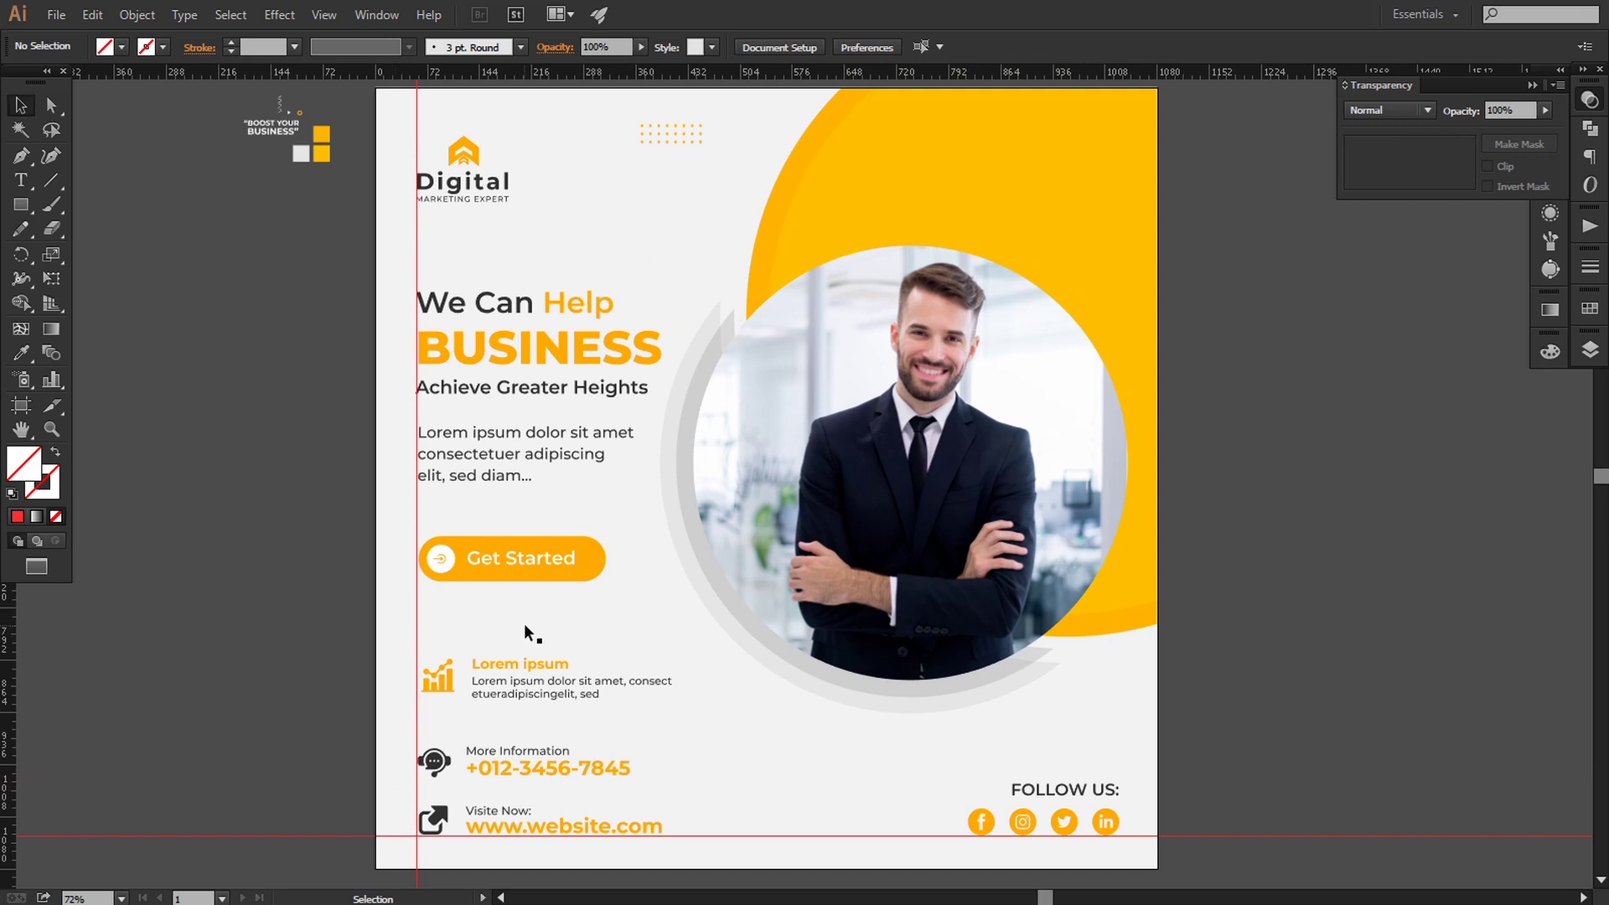
click(506, 570)
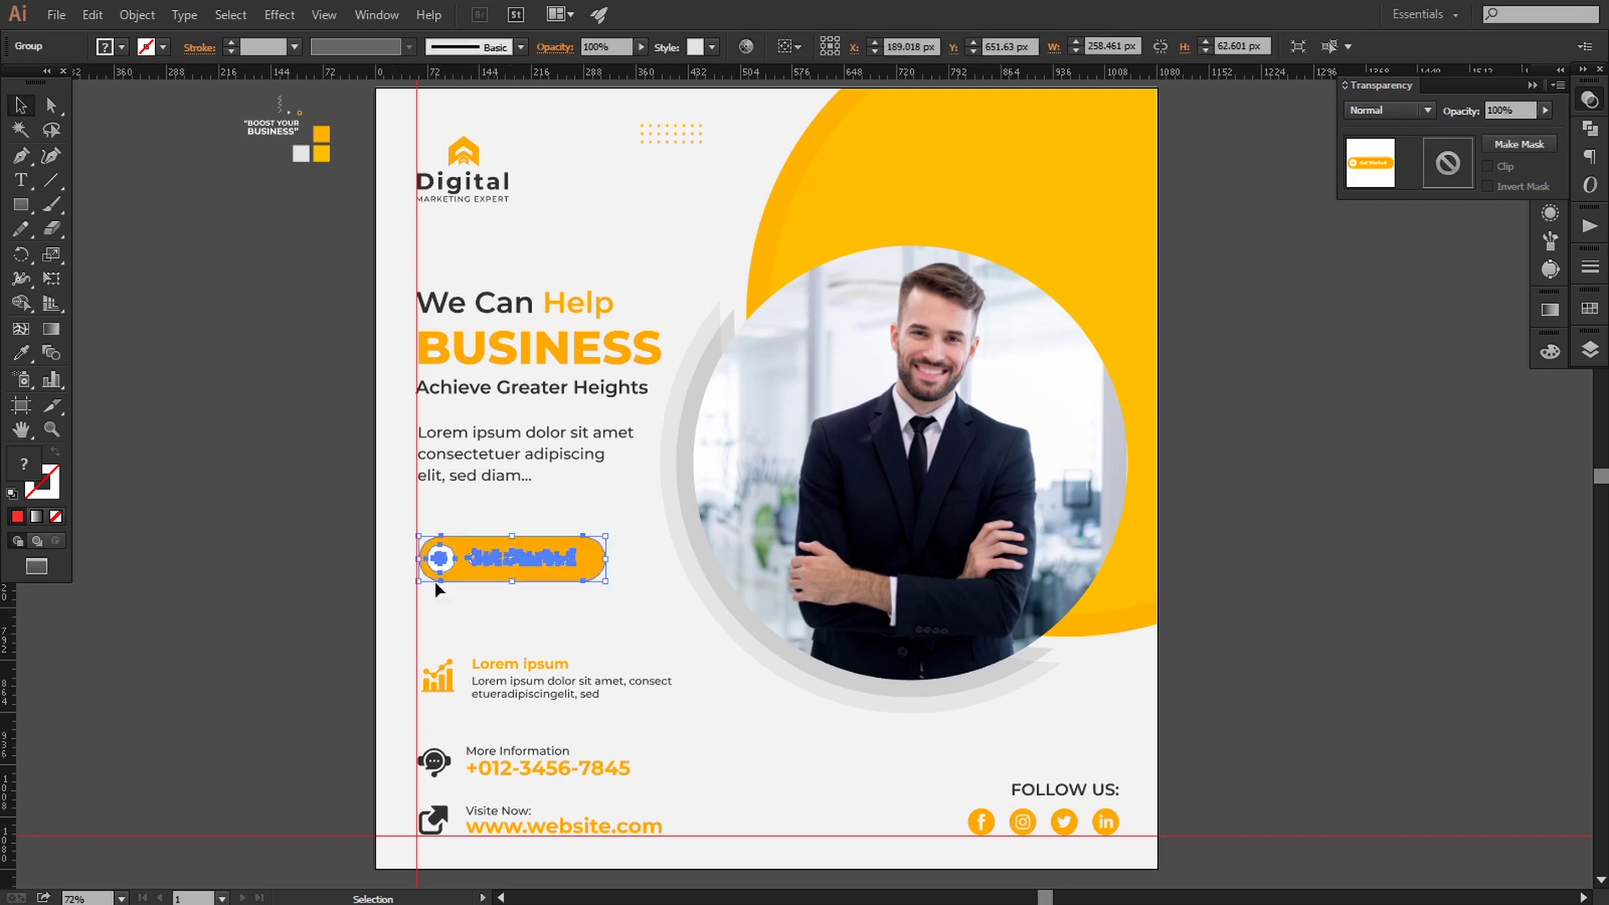
Step: Place the BOOST YOUR BUSINESS slogan on the yellow area, bring it to front and enlarge it
click(280, 586)
drag(266, 451, 232, 525)
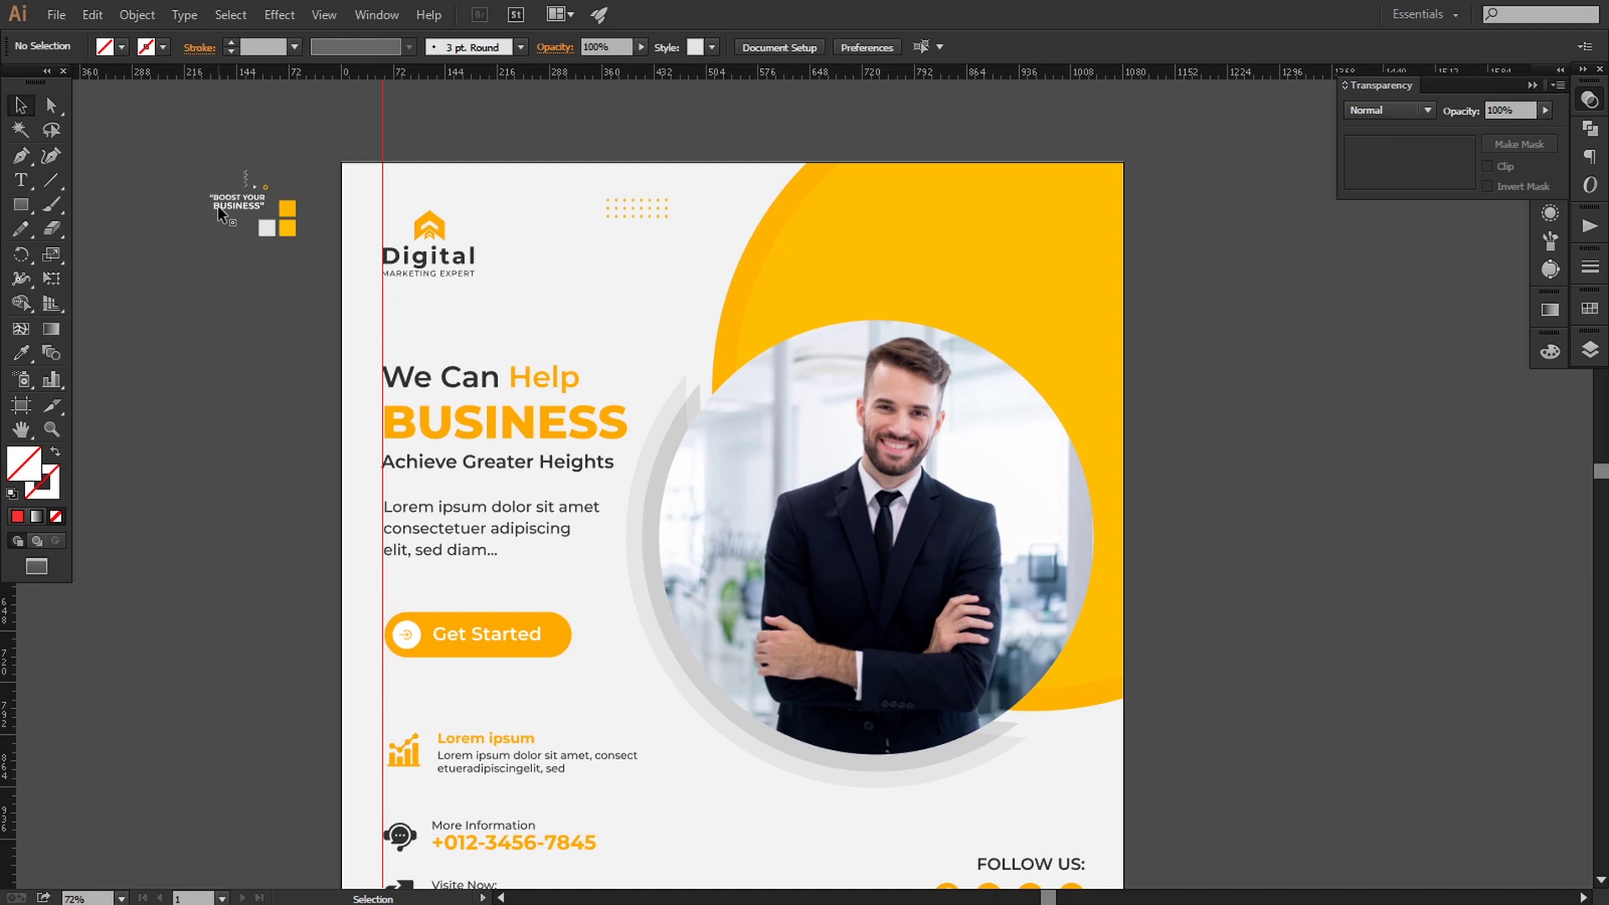
drag(218, 209, 1029, 222)
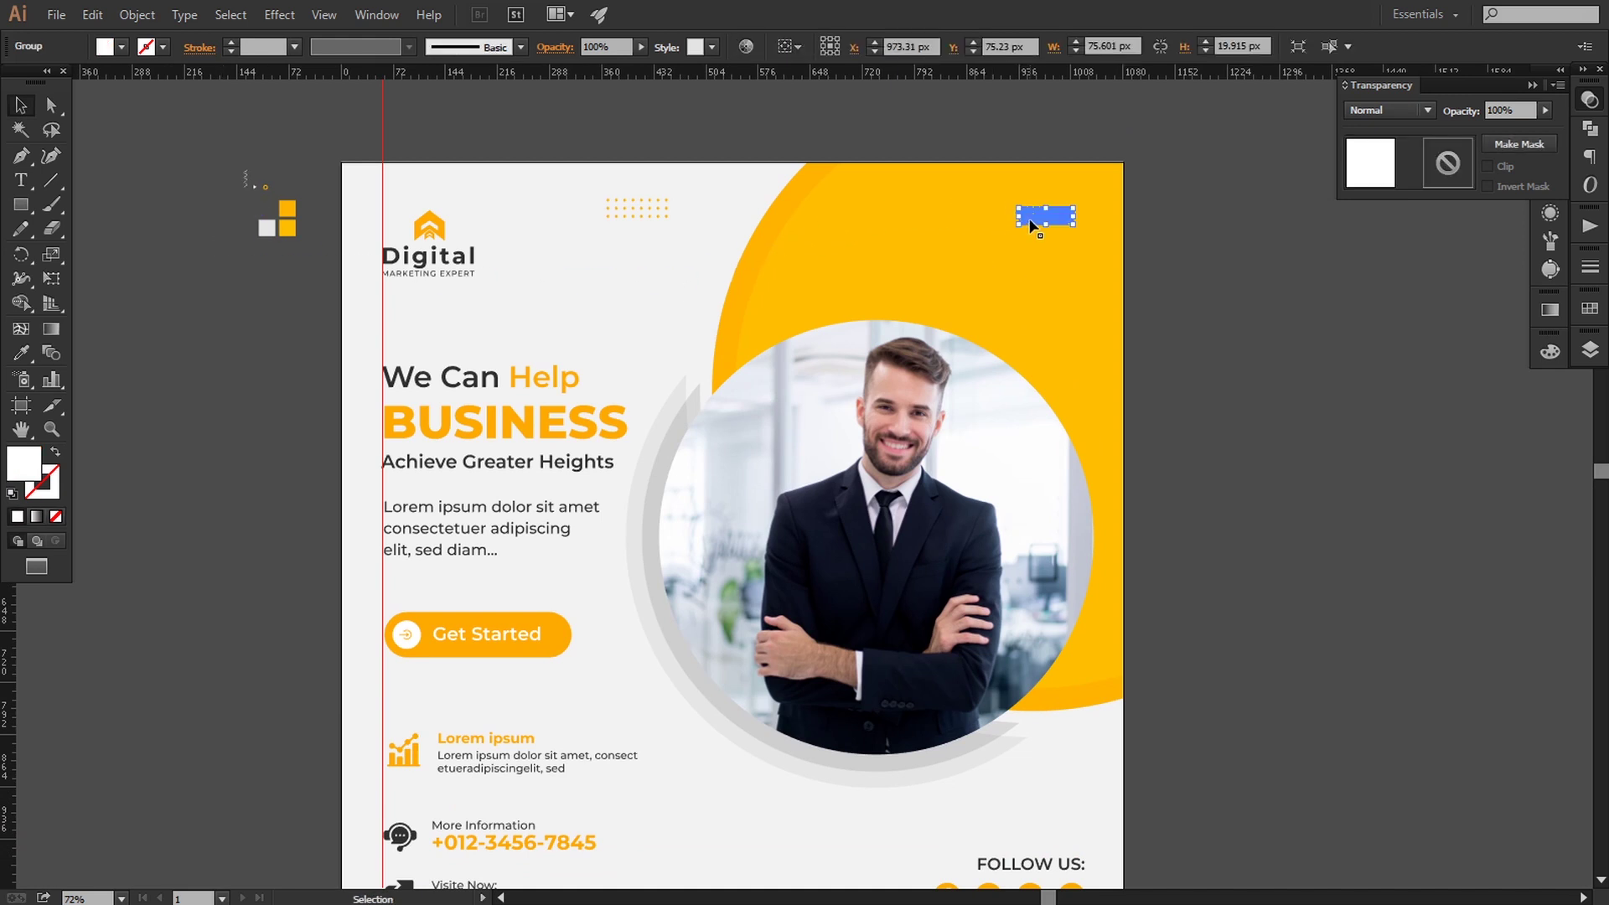
right_click(1030, 224)
click(1256, 375)
drag(1020, 229, 926, 265)
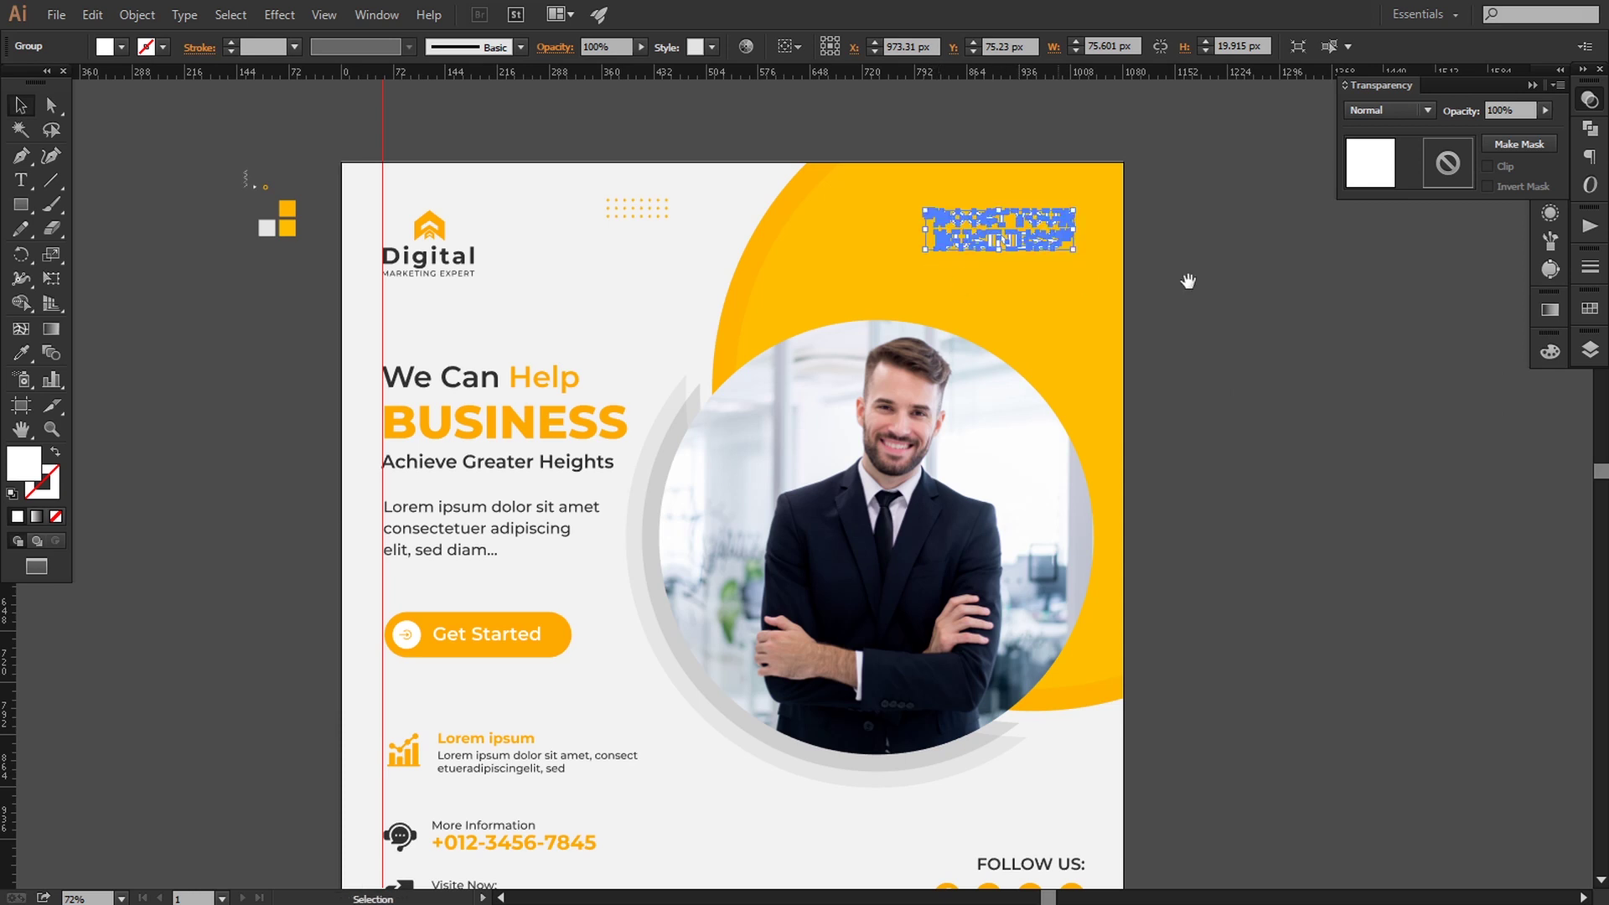
Step: Move the vertical guide to the photo circle's right edge and nudge the slogan to align with it
scroll(1185, 276, right, 3)
drag(658, 645, 952, 640)
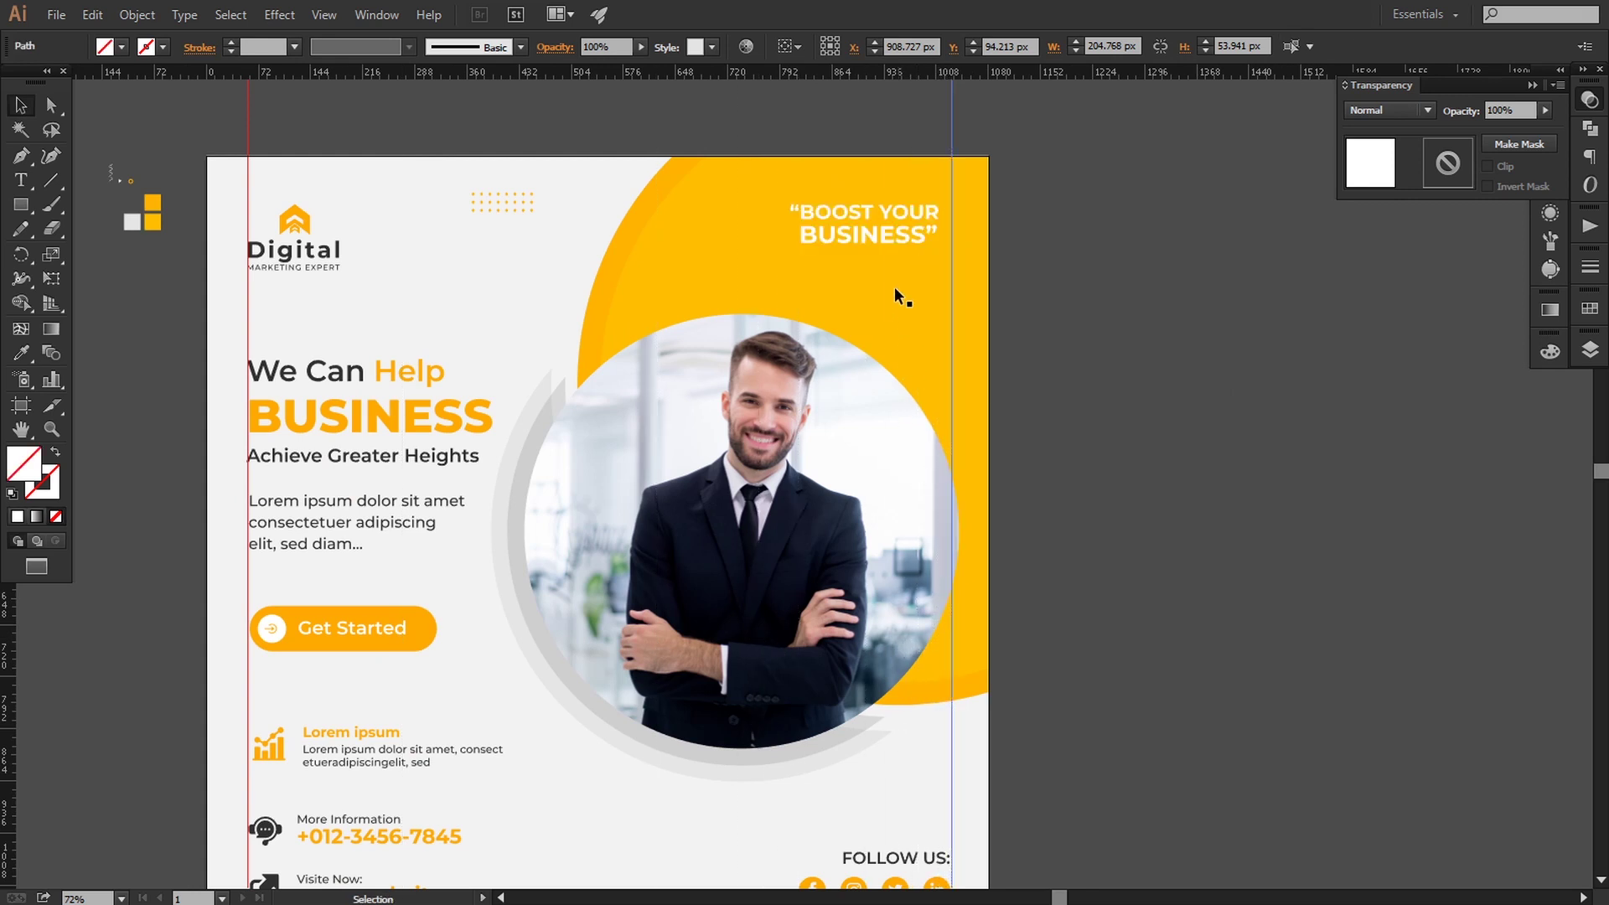
click(893, 238)
key(Right)
key(Right)
key(Right)
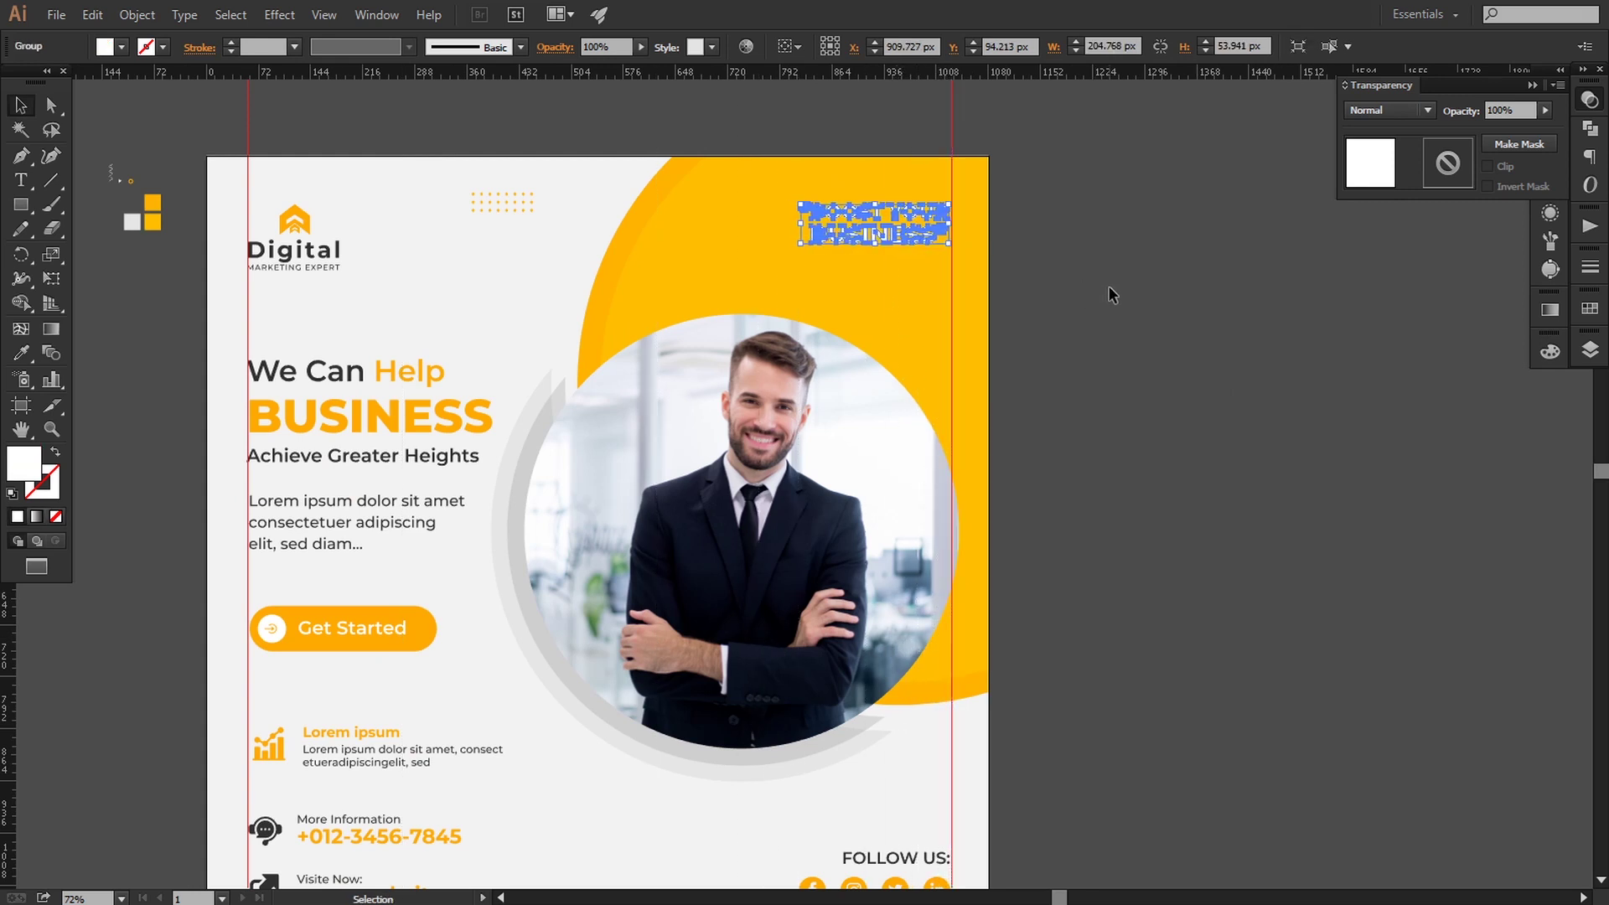
key(Right)
key(Right)
key(Right)
key(Right)
key(Right)
key(Left)
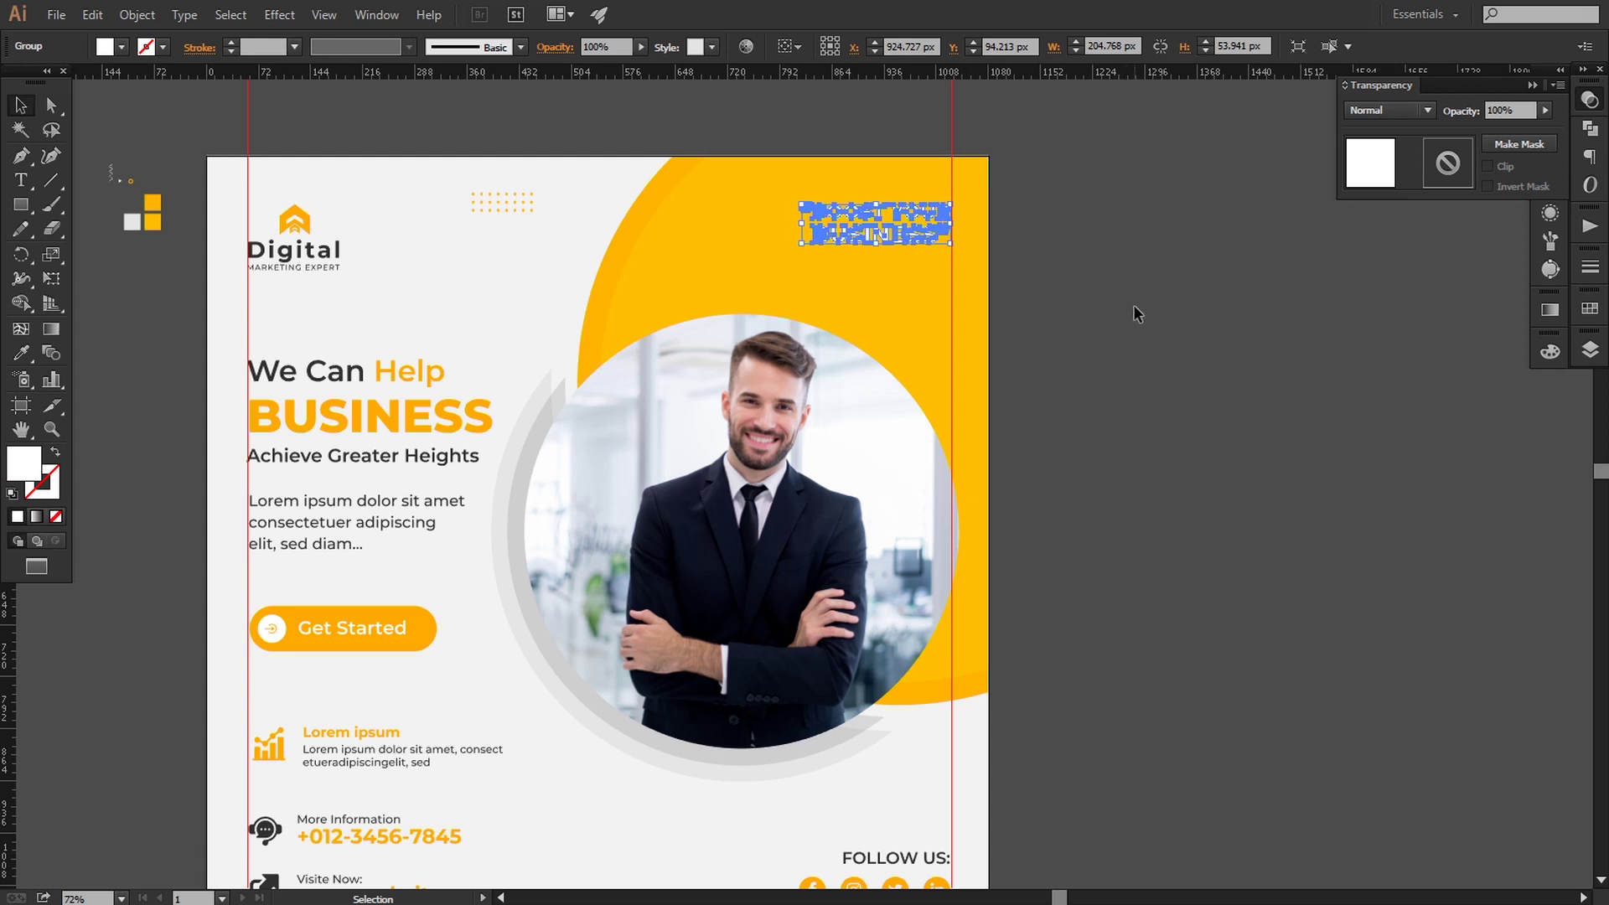
key(Up)
key(Up)
key(Up)
key(Up)
key(Up)
key(Up)
key(Up)
key(Up)
key(Down)
key(Down)
key(Down)
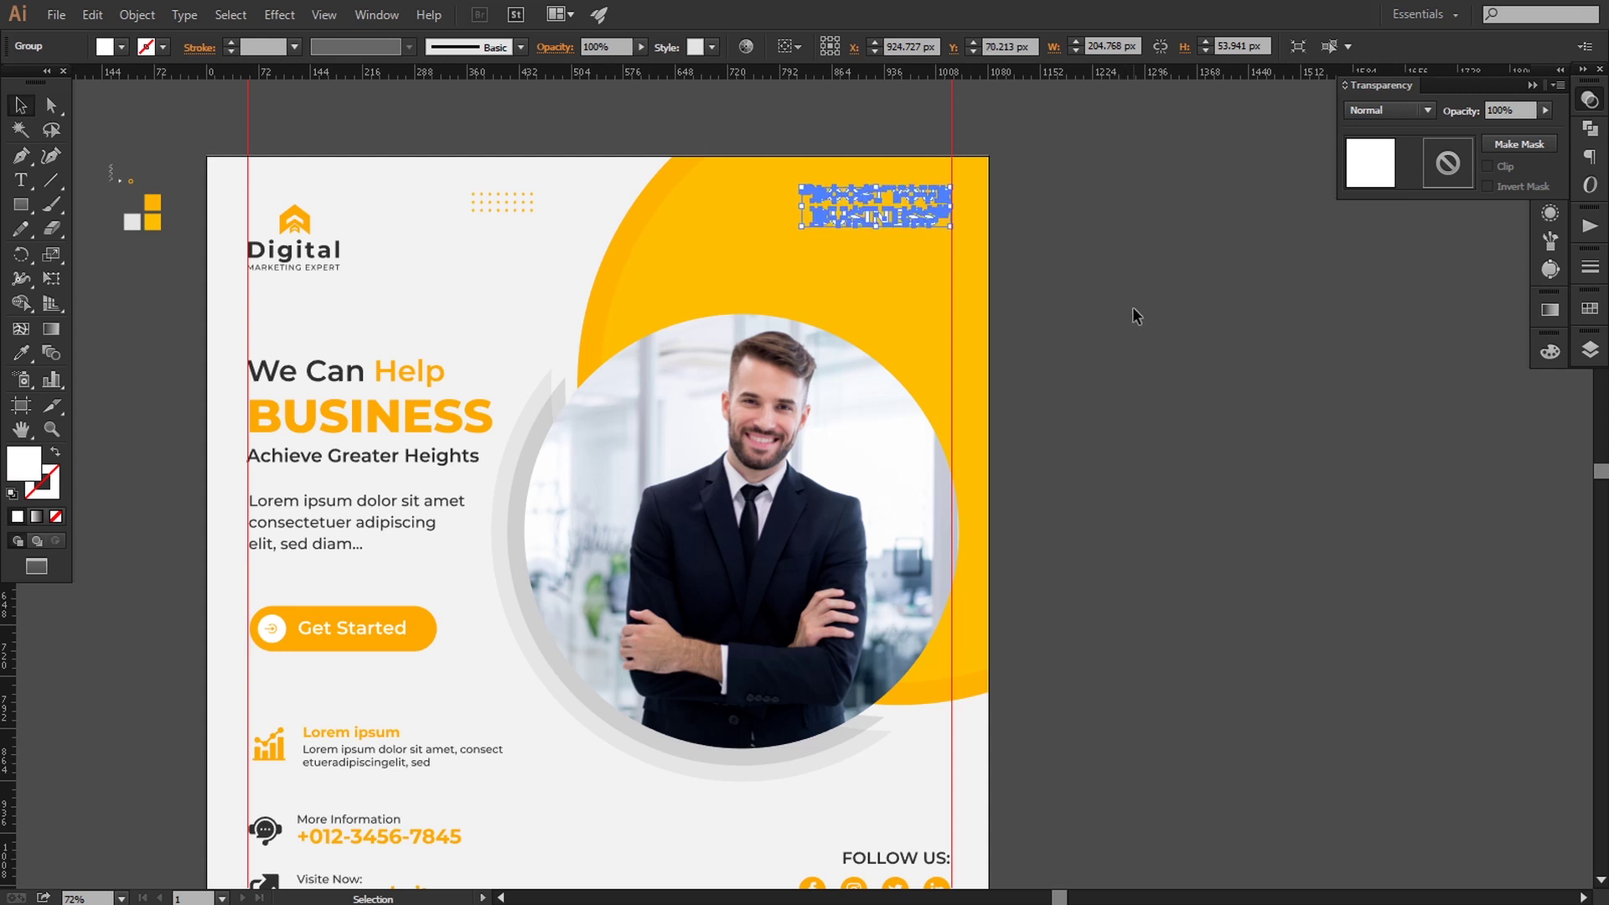
key(Down)
key(Down)
key(Down)
key(Down)
key(Down)
key(Down)
key(Down)
key(Down)
key(Down)
click(1135, 317)
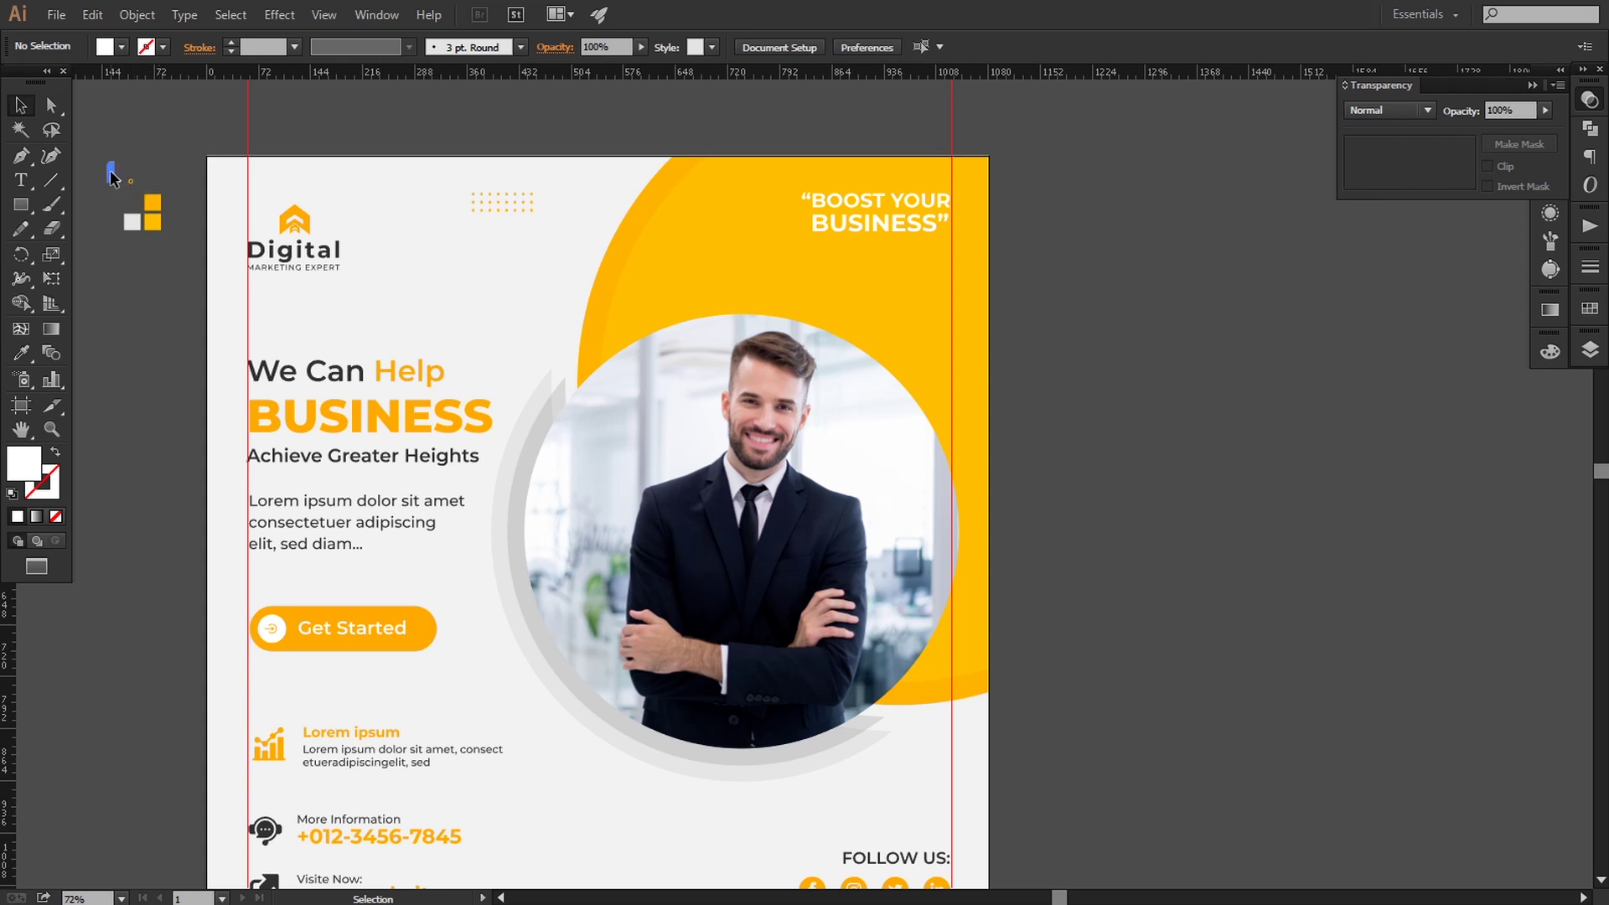
Step: Rotate the small wavy accent to horizontal and place it near the post's bottom centre
drag(110, 177, 119, 191)
drag(582, 786, 581, 786)
scroll(570, 737, down, 5)
mouse_move(523, 561)
mouse_down()
mouse_move(549, 610)
mouse_move(507, 587)
mouse_up()
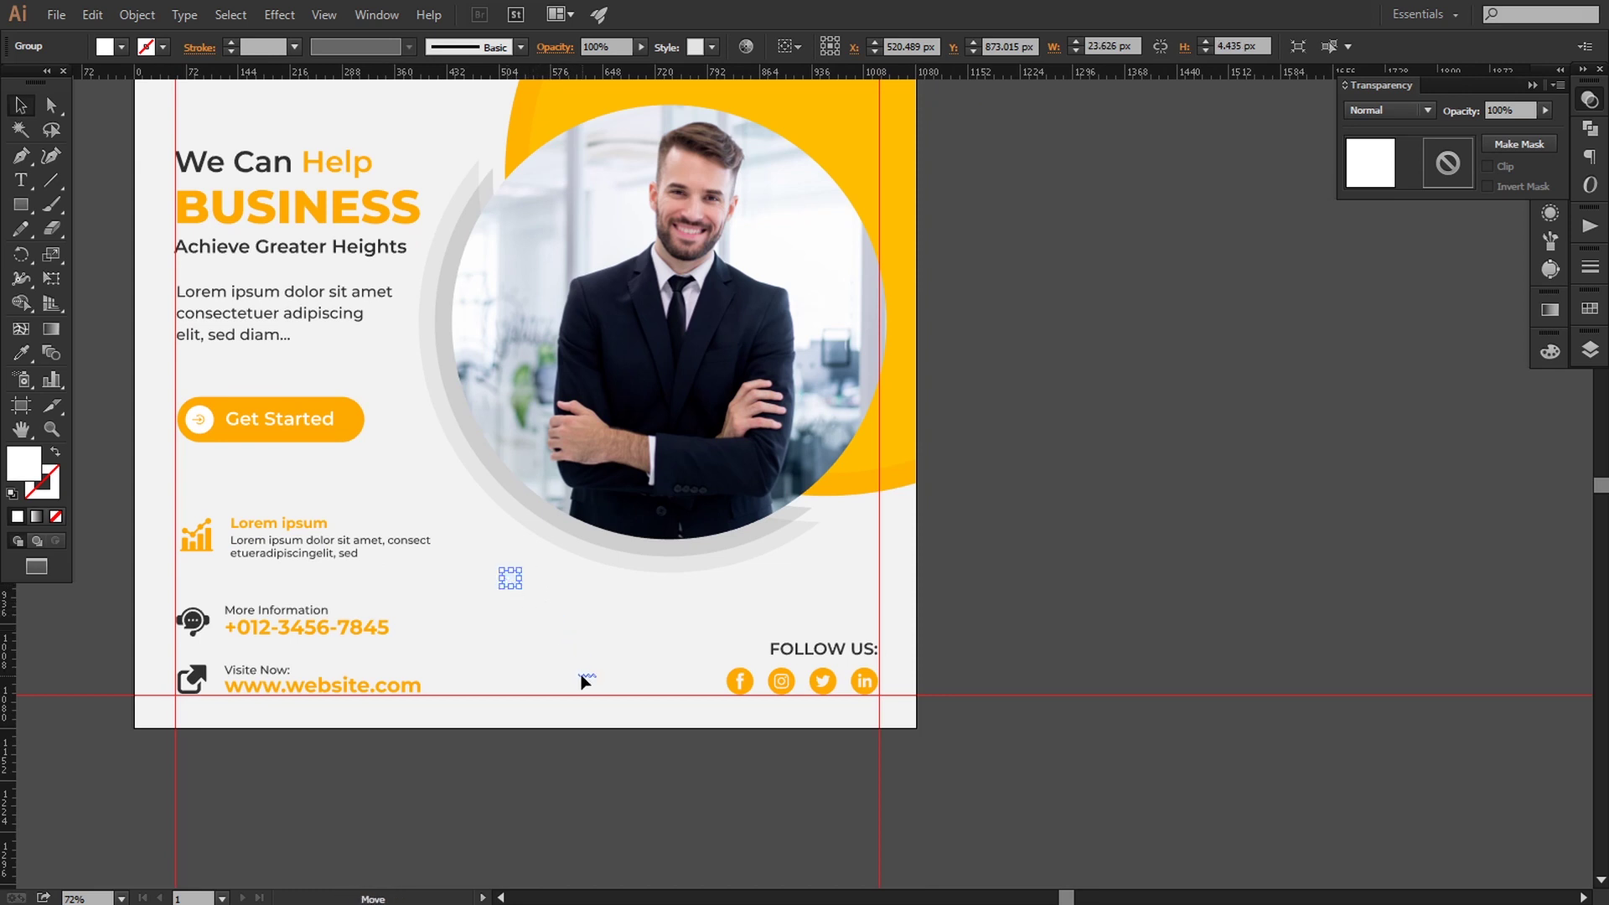
drag(569, 682, 570, 683)
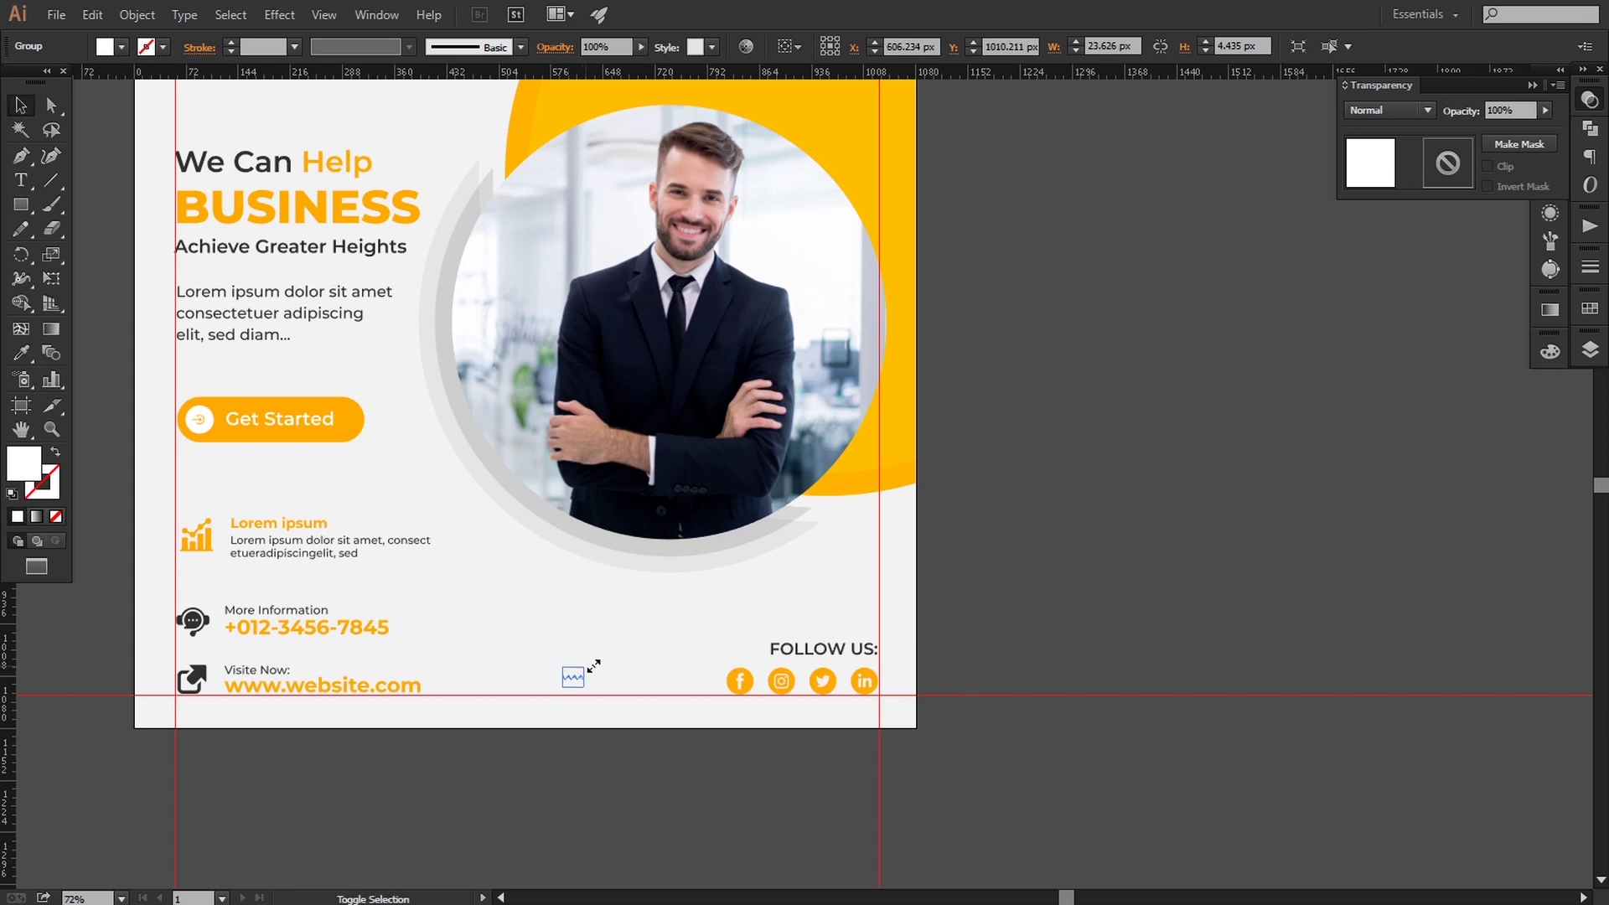
scroll(616, 763, down, 2)
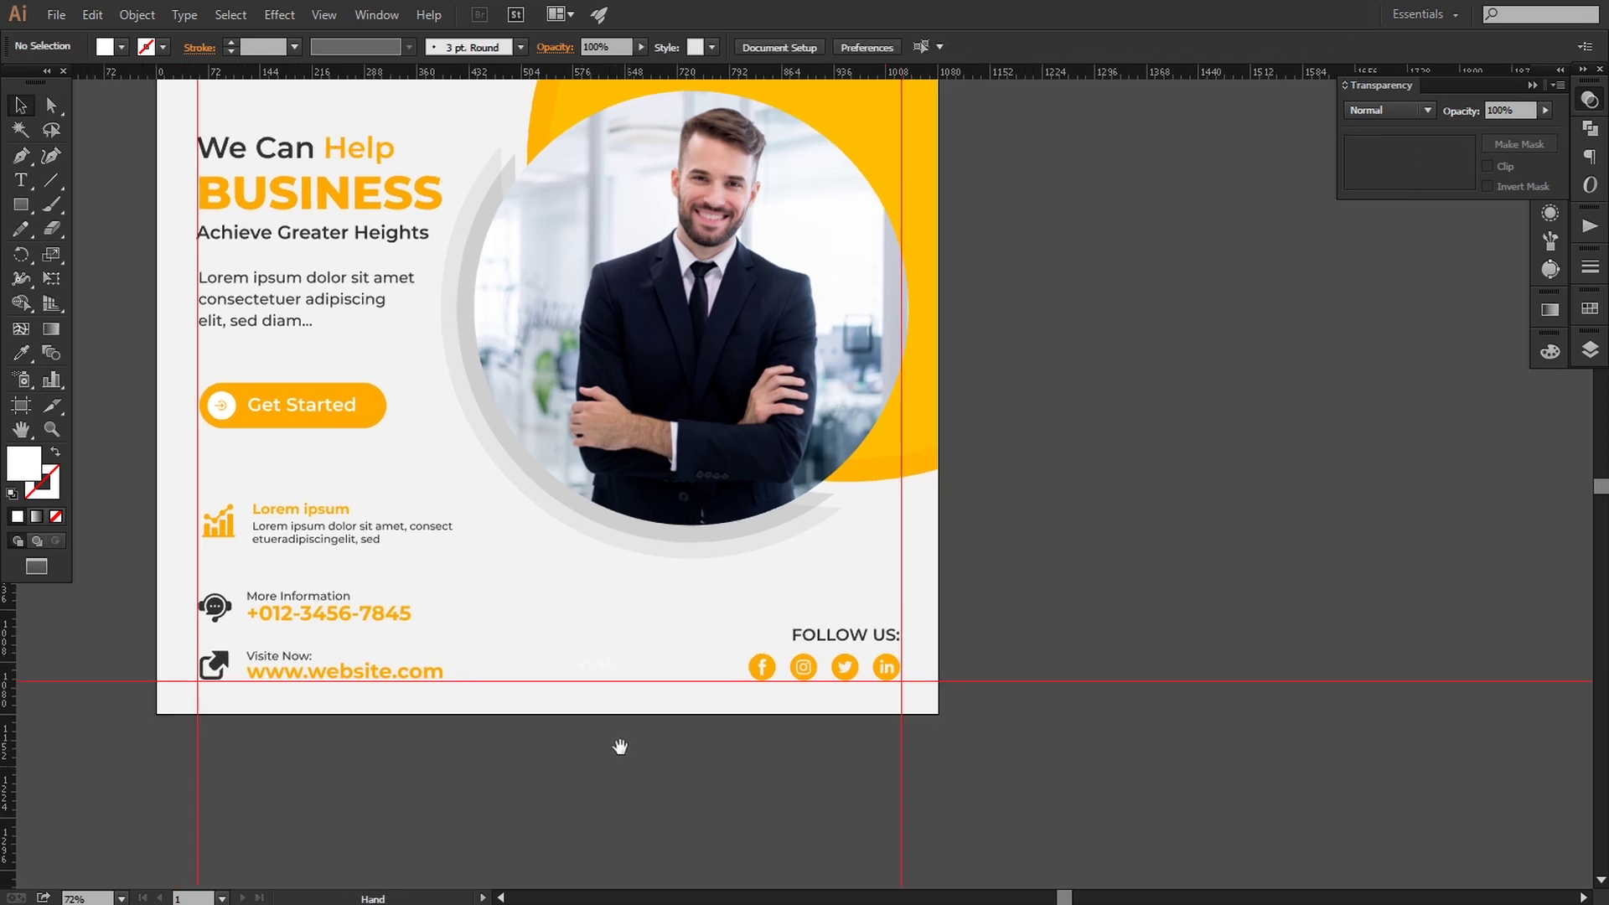
drag(454, 567, 692, 724)
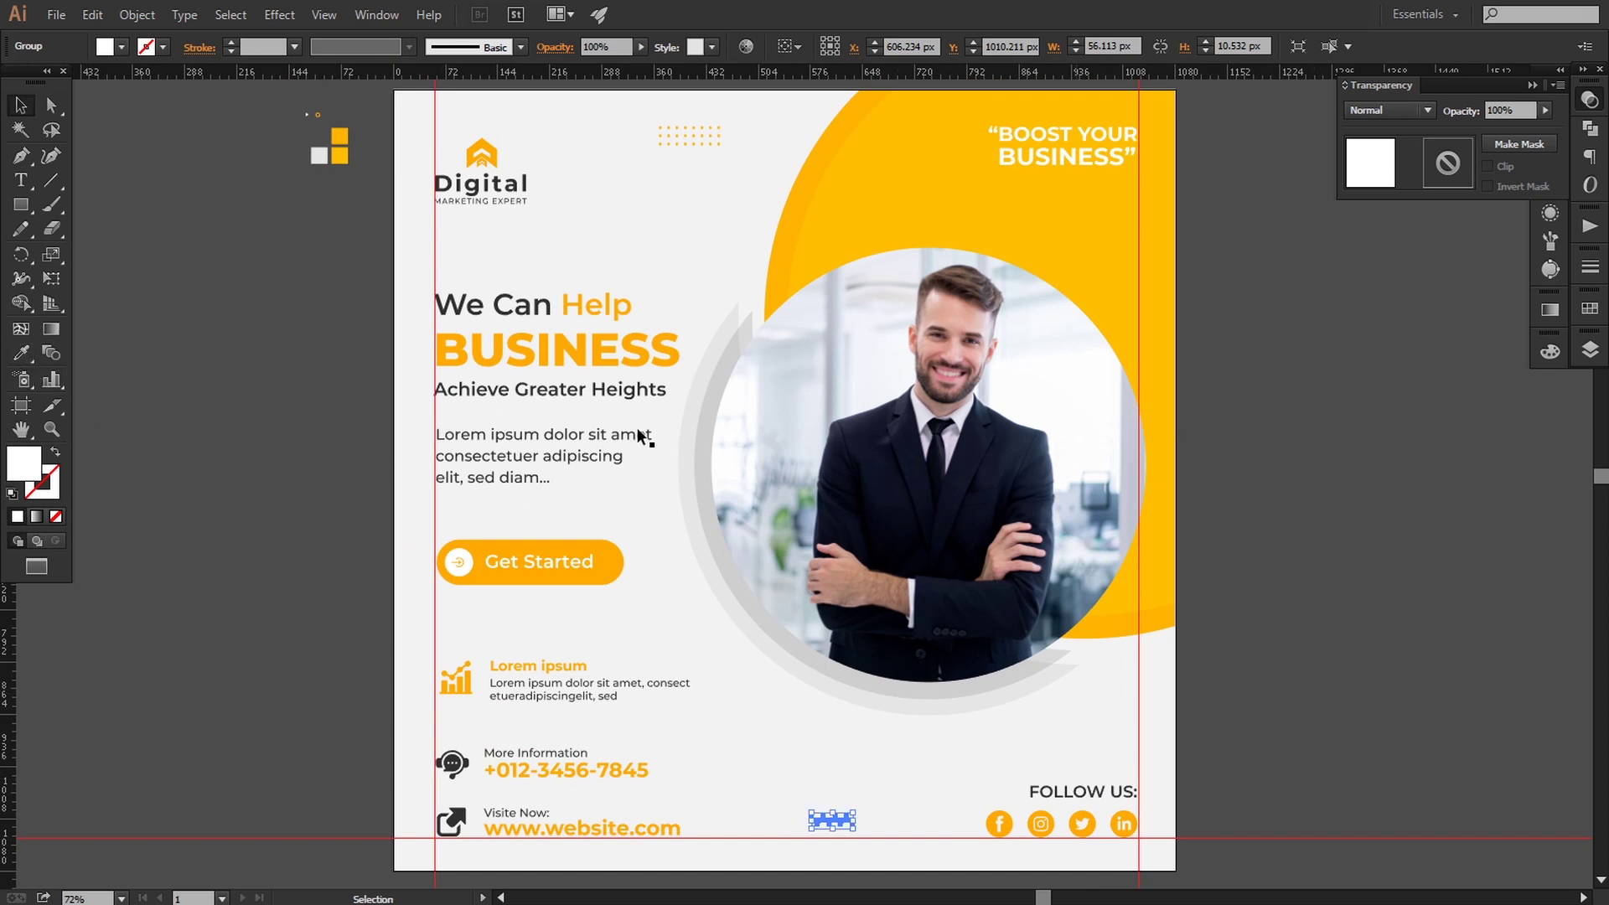
Step: Give the wavy accent a light grey fill, then darken it further in the Color Picker
double_click(24, 460)
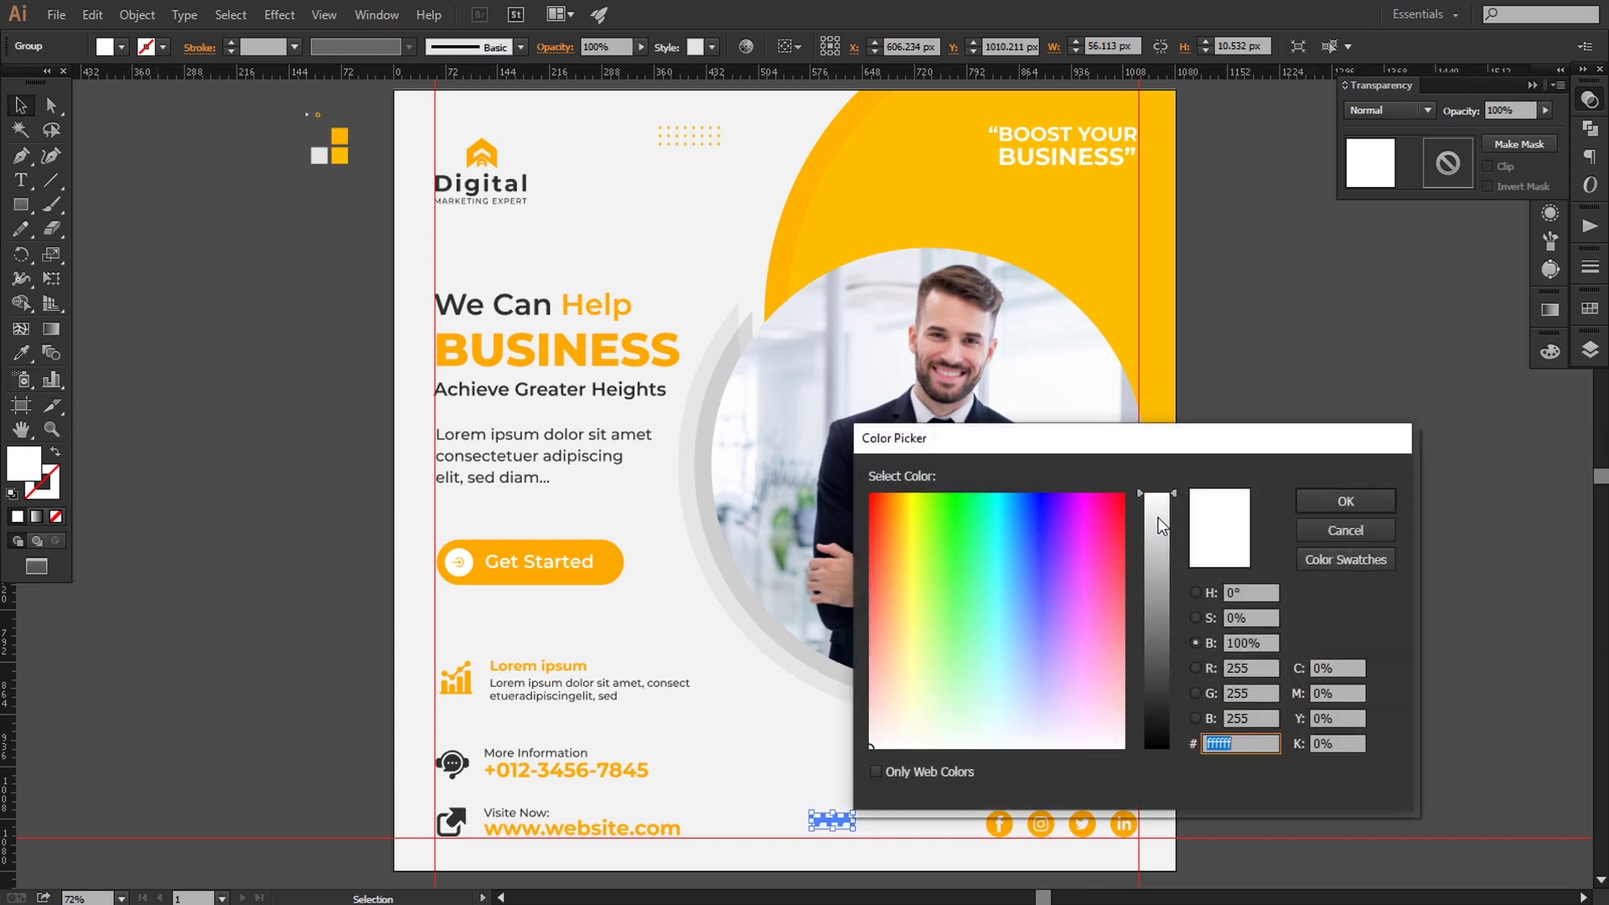
click(1160, 528)
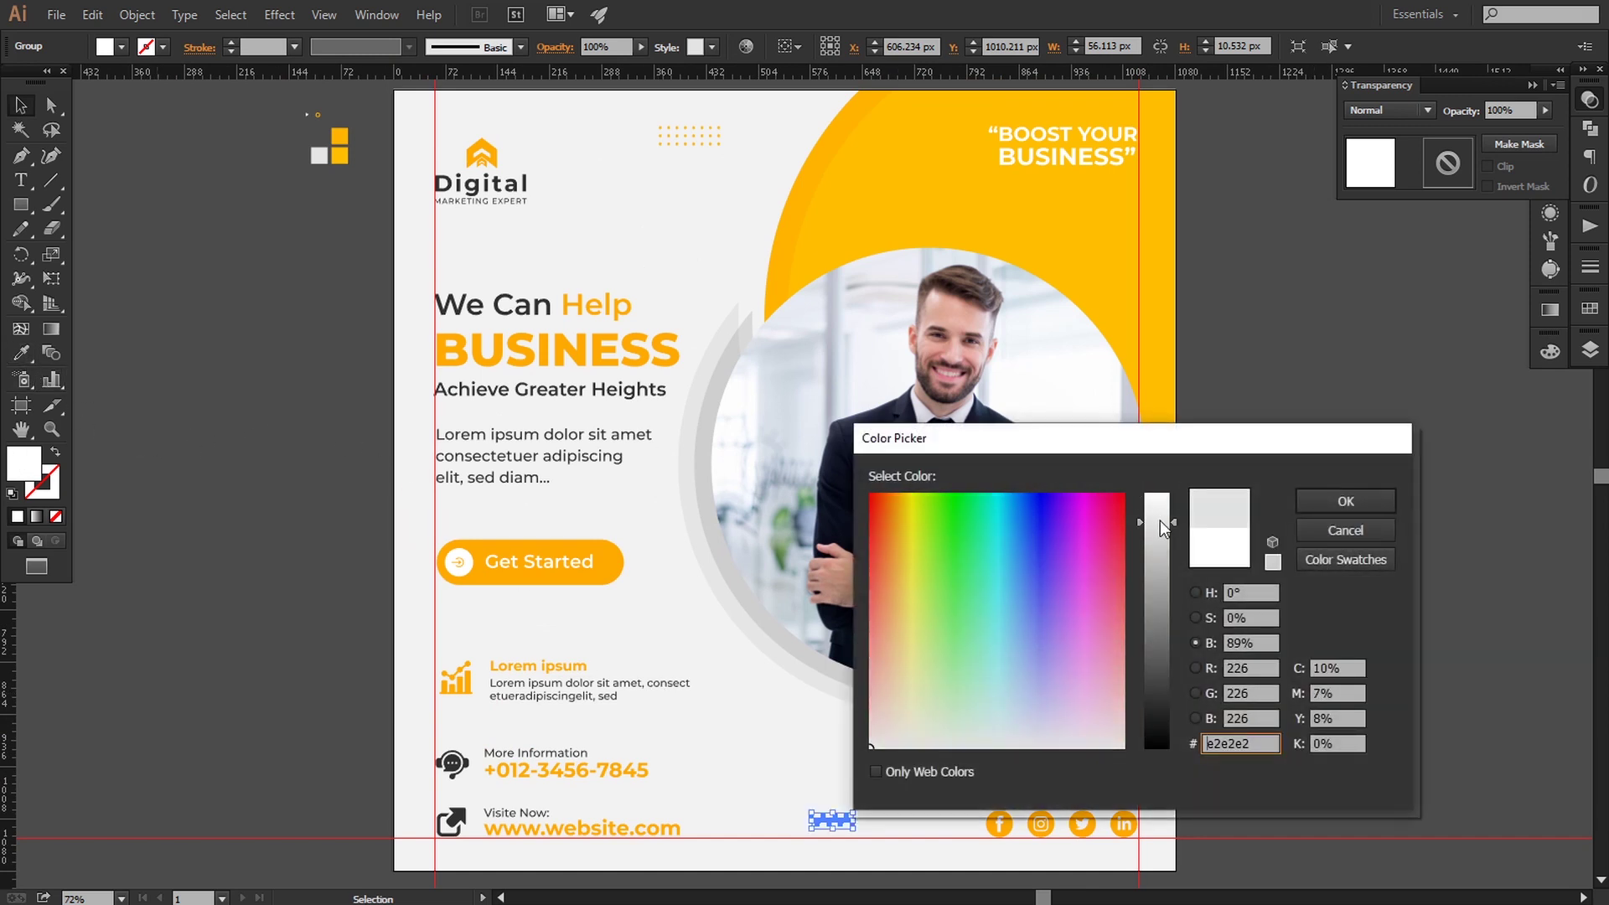
click(1353, 501)
click(836, 814)
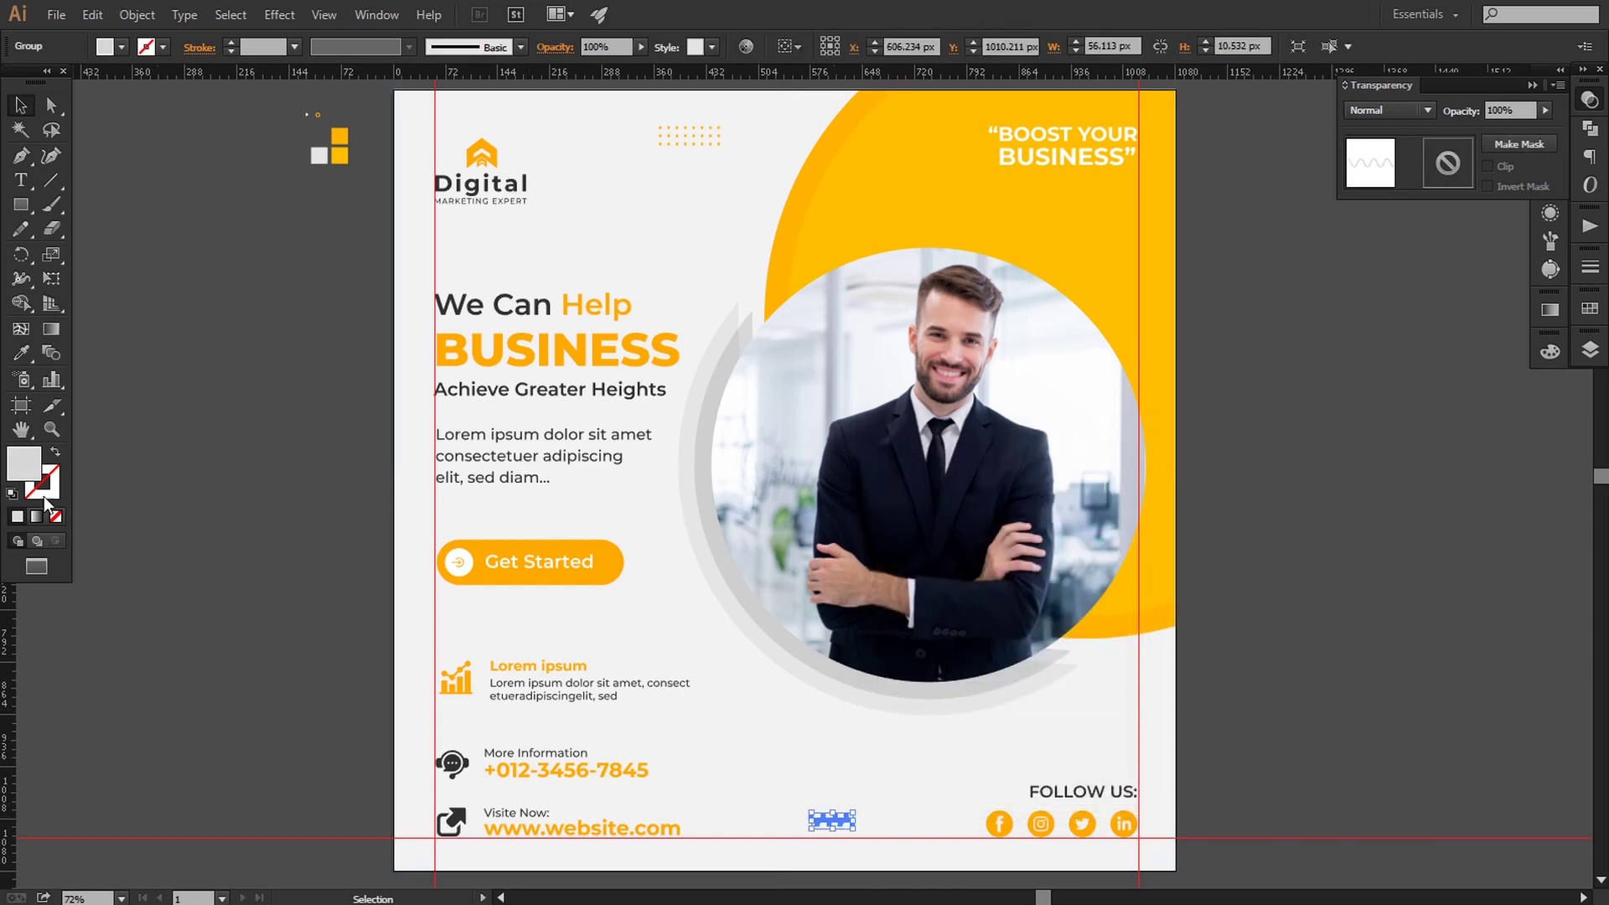
double_click(25, 474)
drag(1161, 566, 1163, 576)
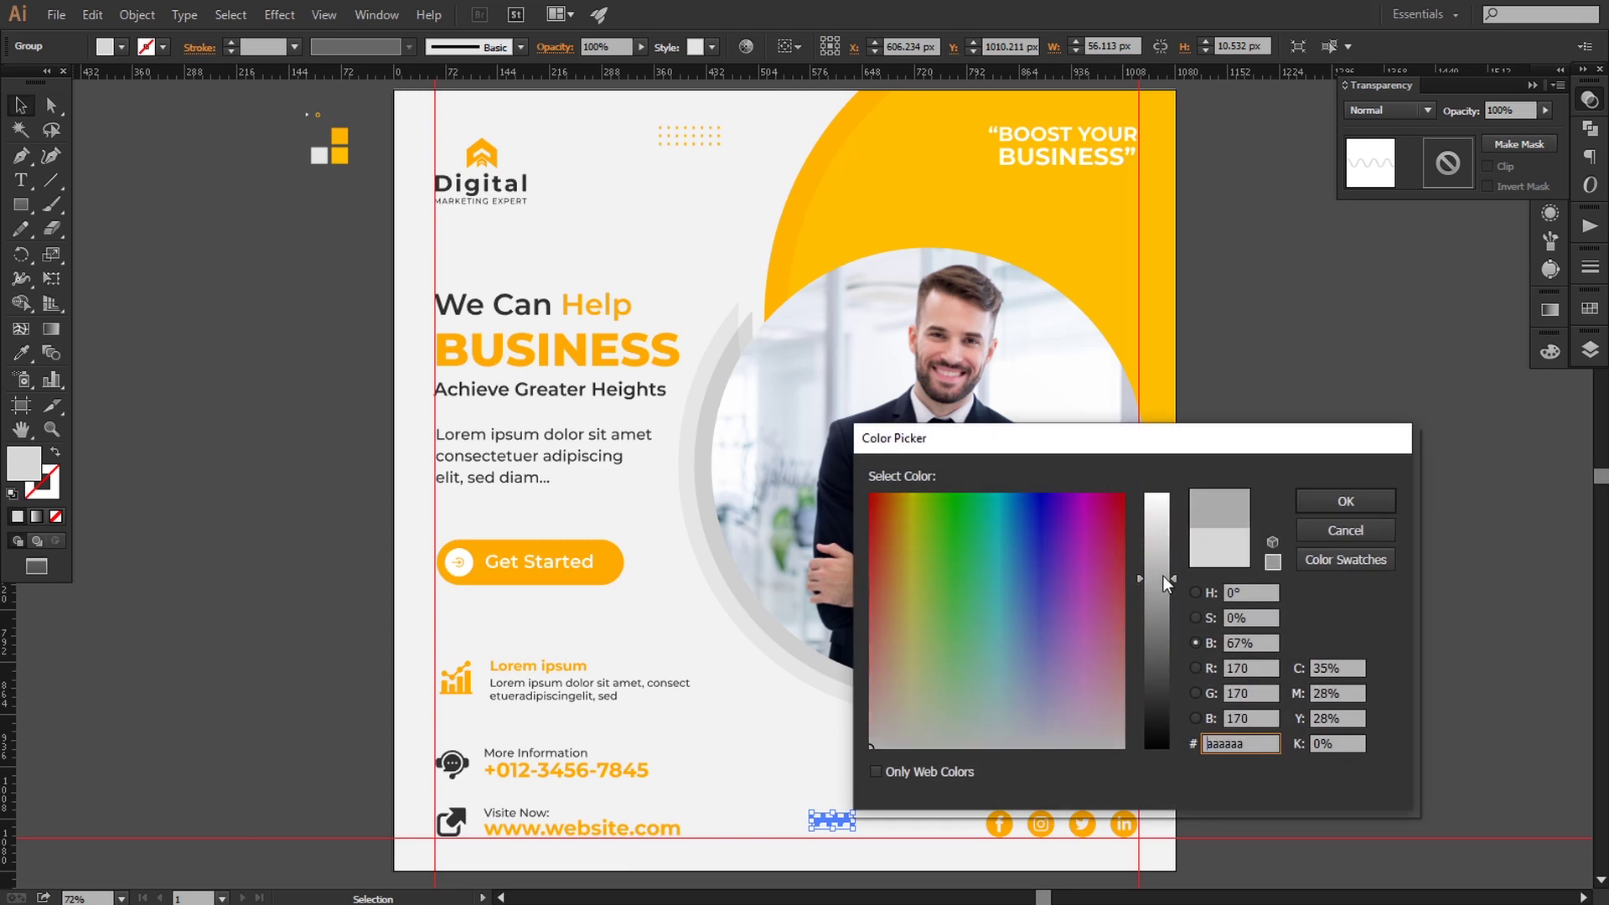
click(1344, 501)
click(1322, 585)
drag(1015, 603, 964, 560)
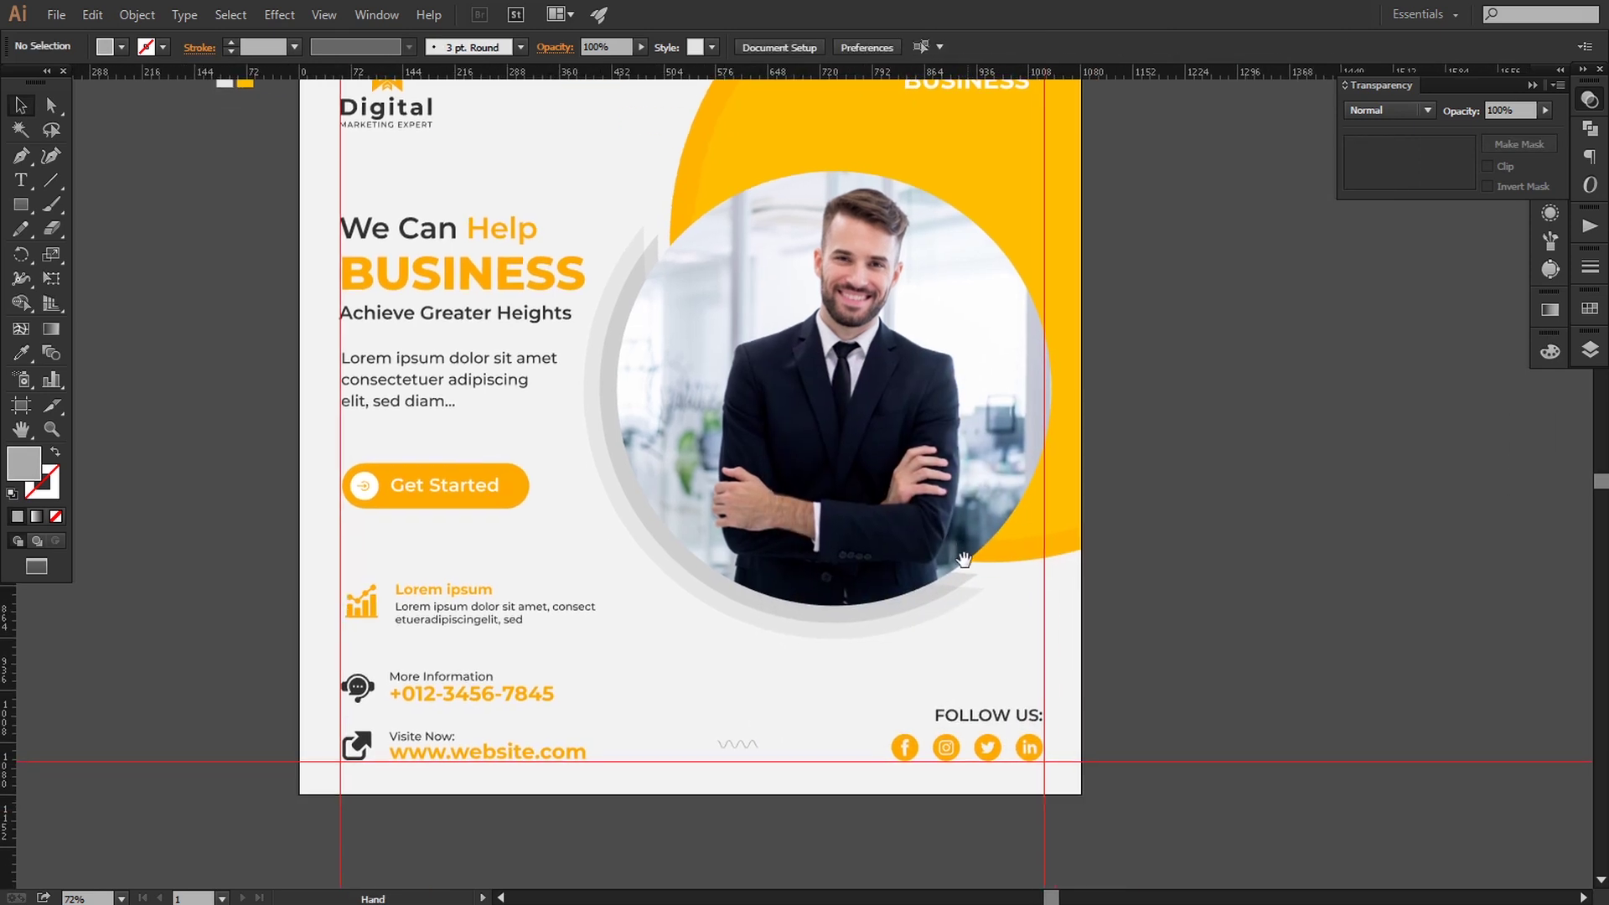
drag(770, 731, 763, 753)
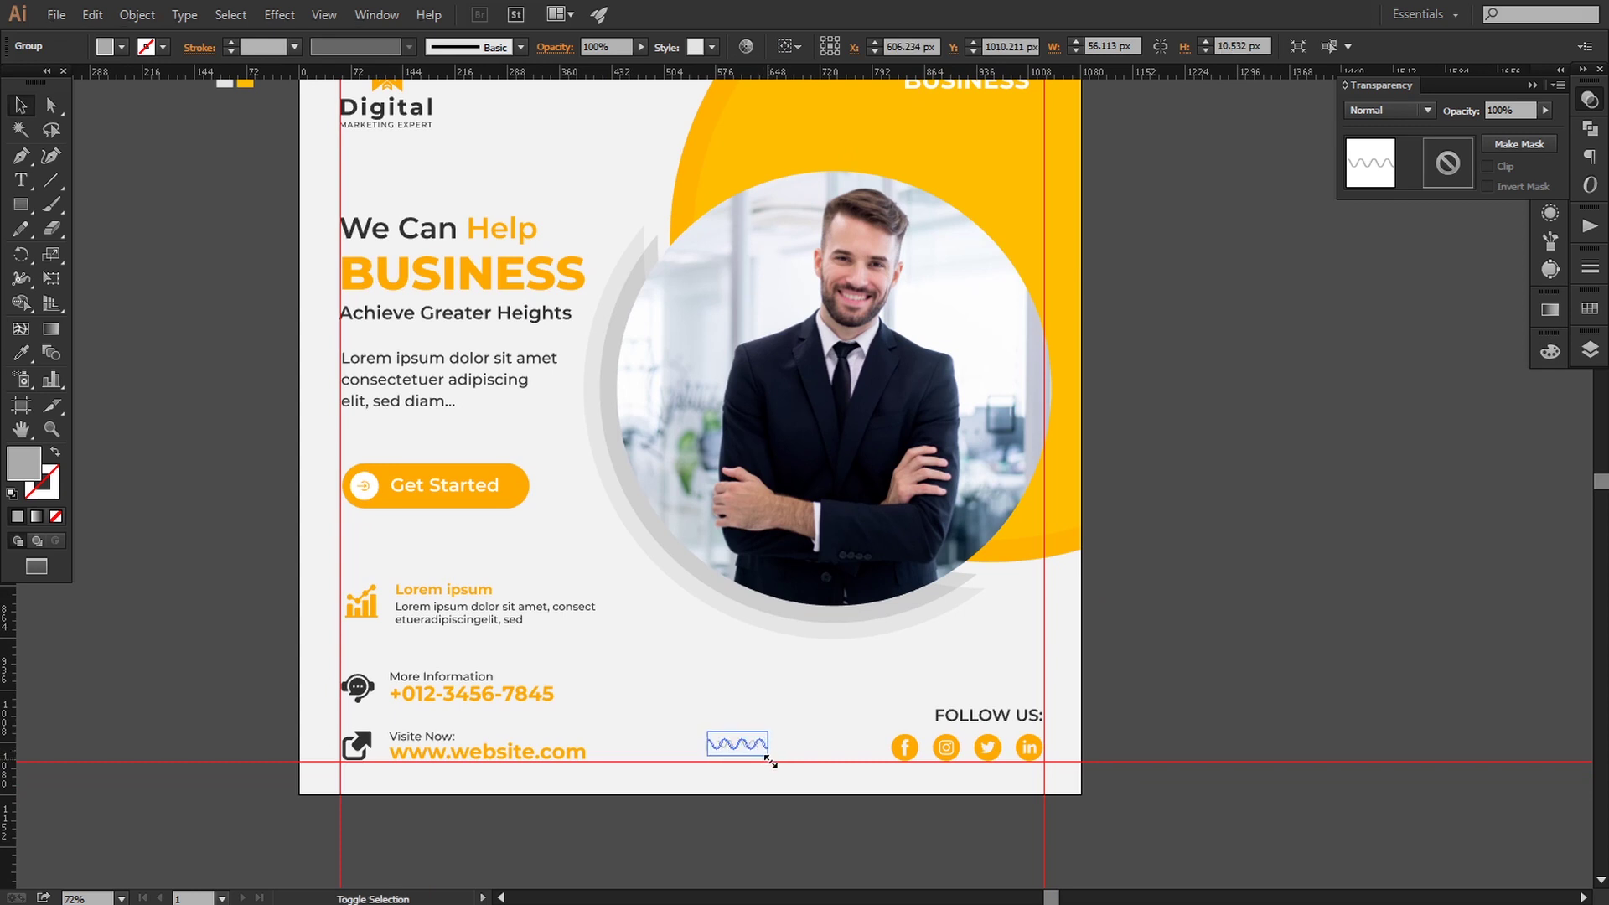
click(1248, 578)
scroll(293, 327, up, 3)
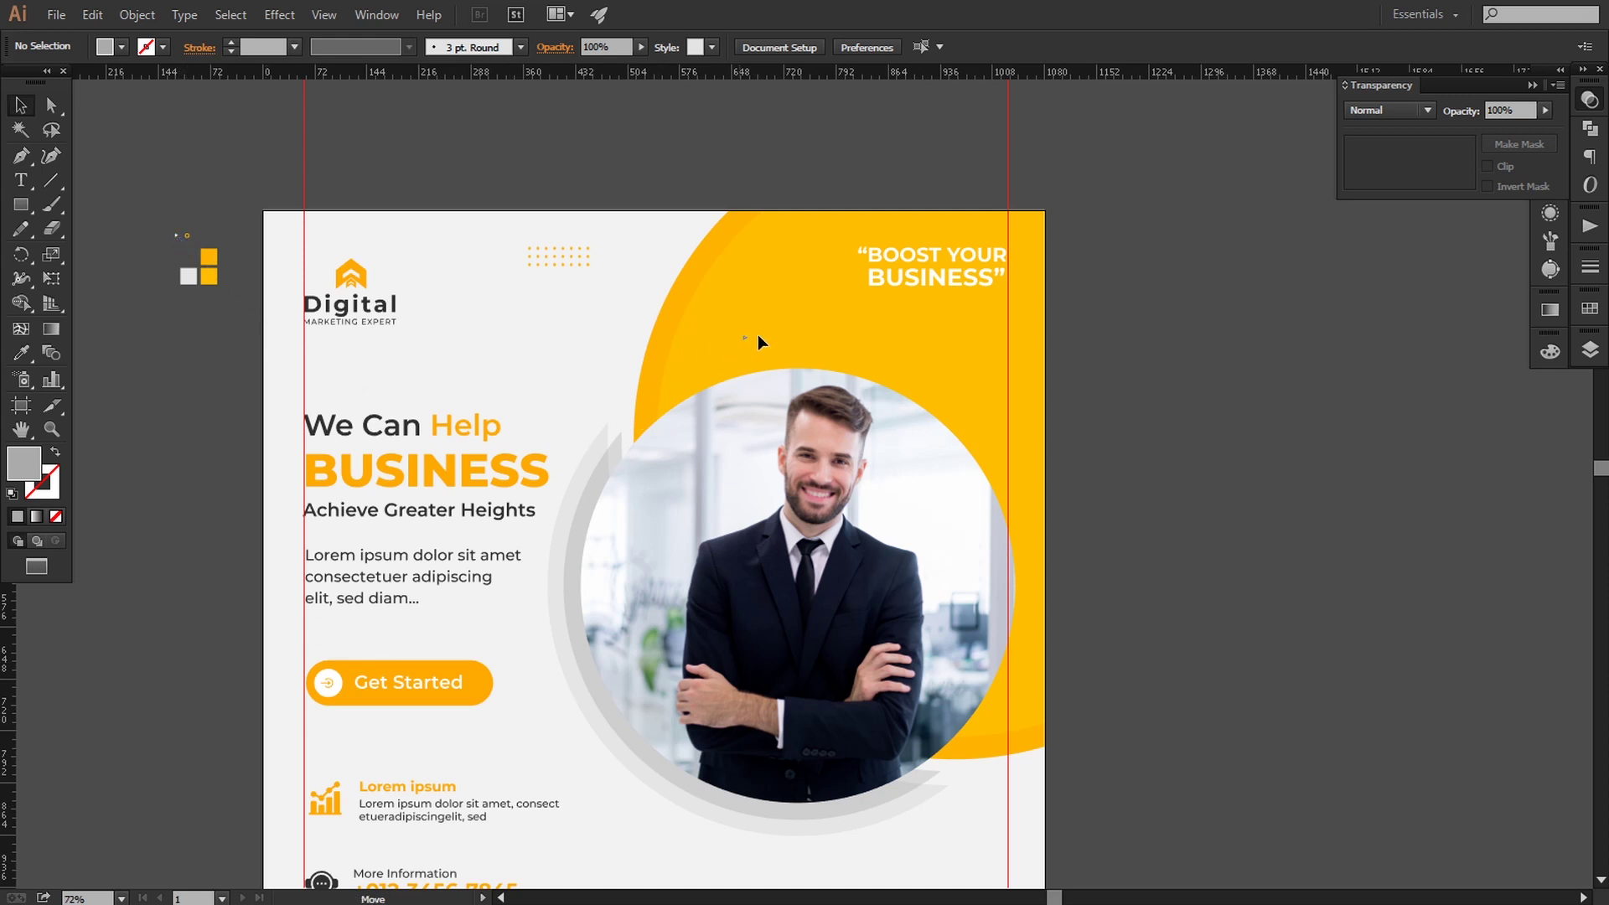
Step: Bring the small white triangle above the photo to the front and enlarge it
right_click(779, 335)
mouse_move(837, 622)
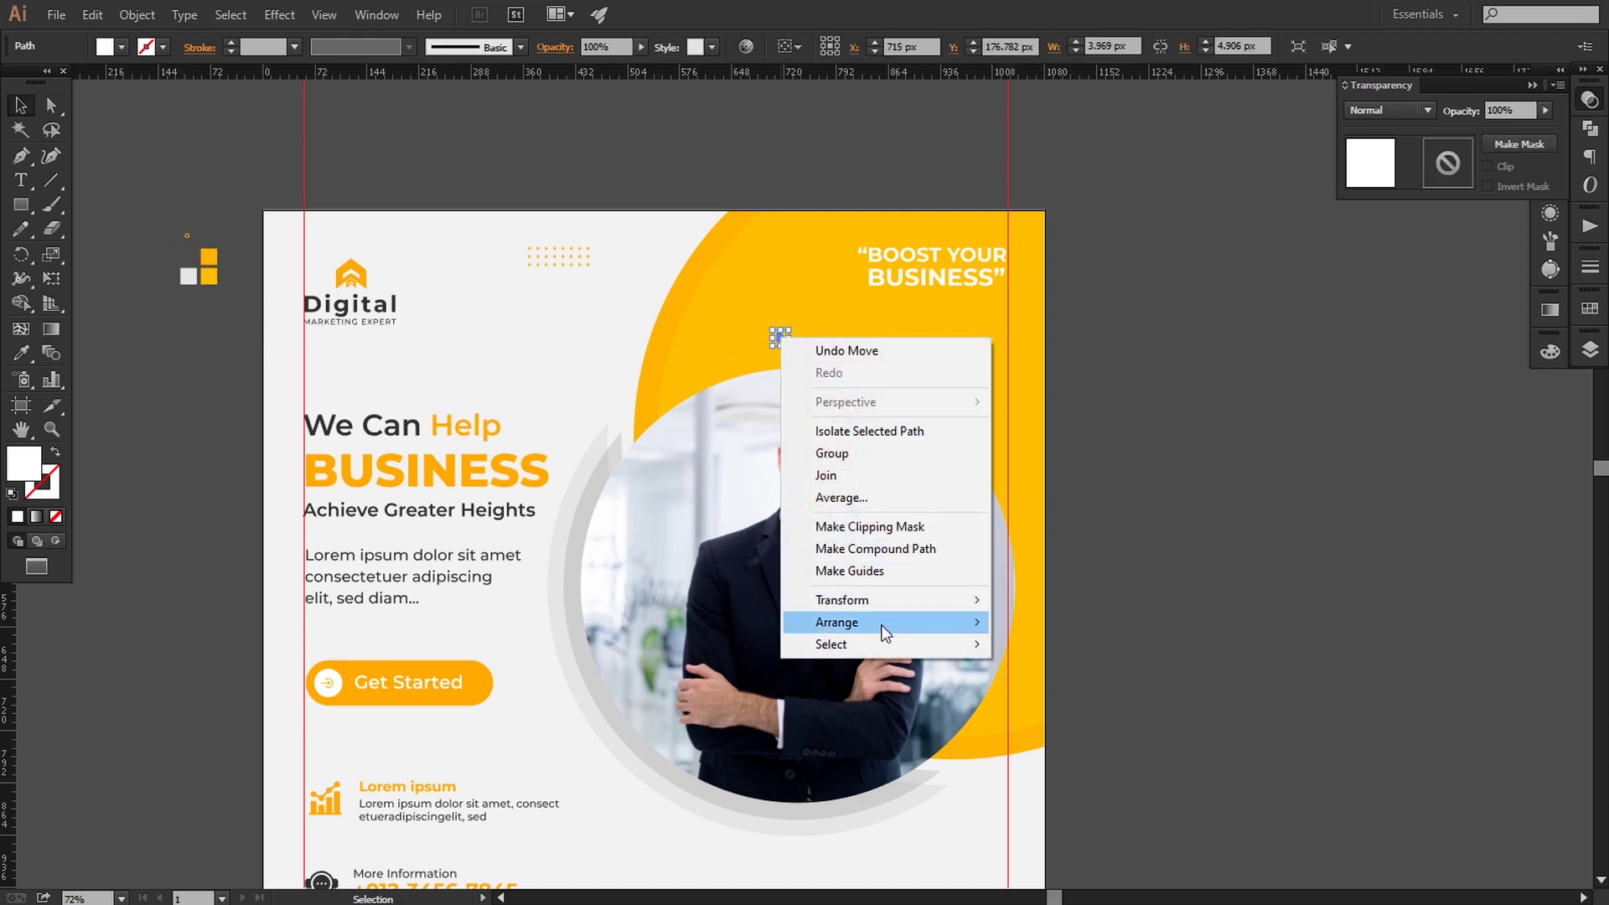
click(999, 622)
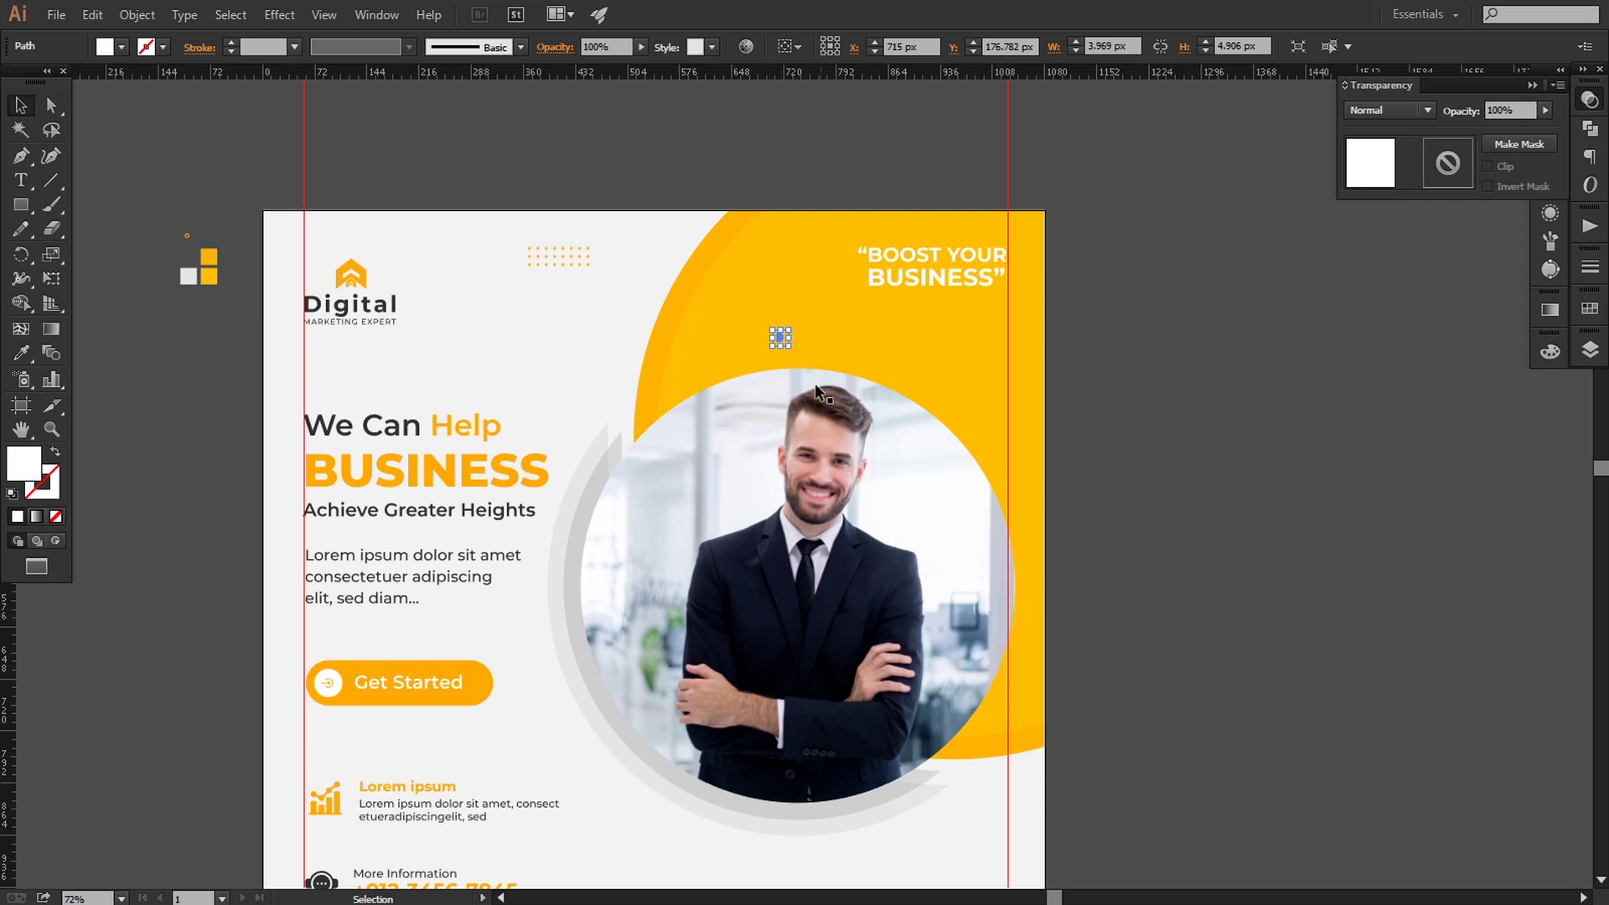
drag(791, 351, 812, 367)
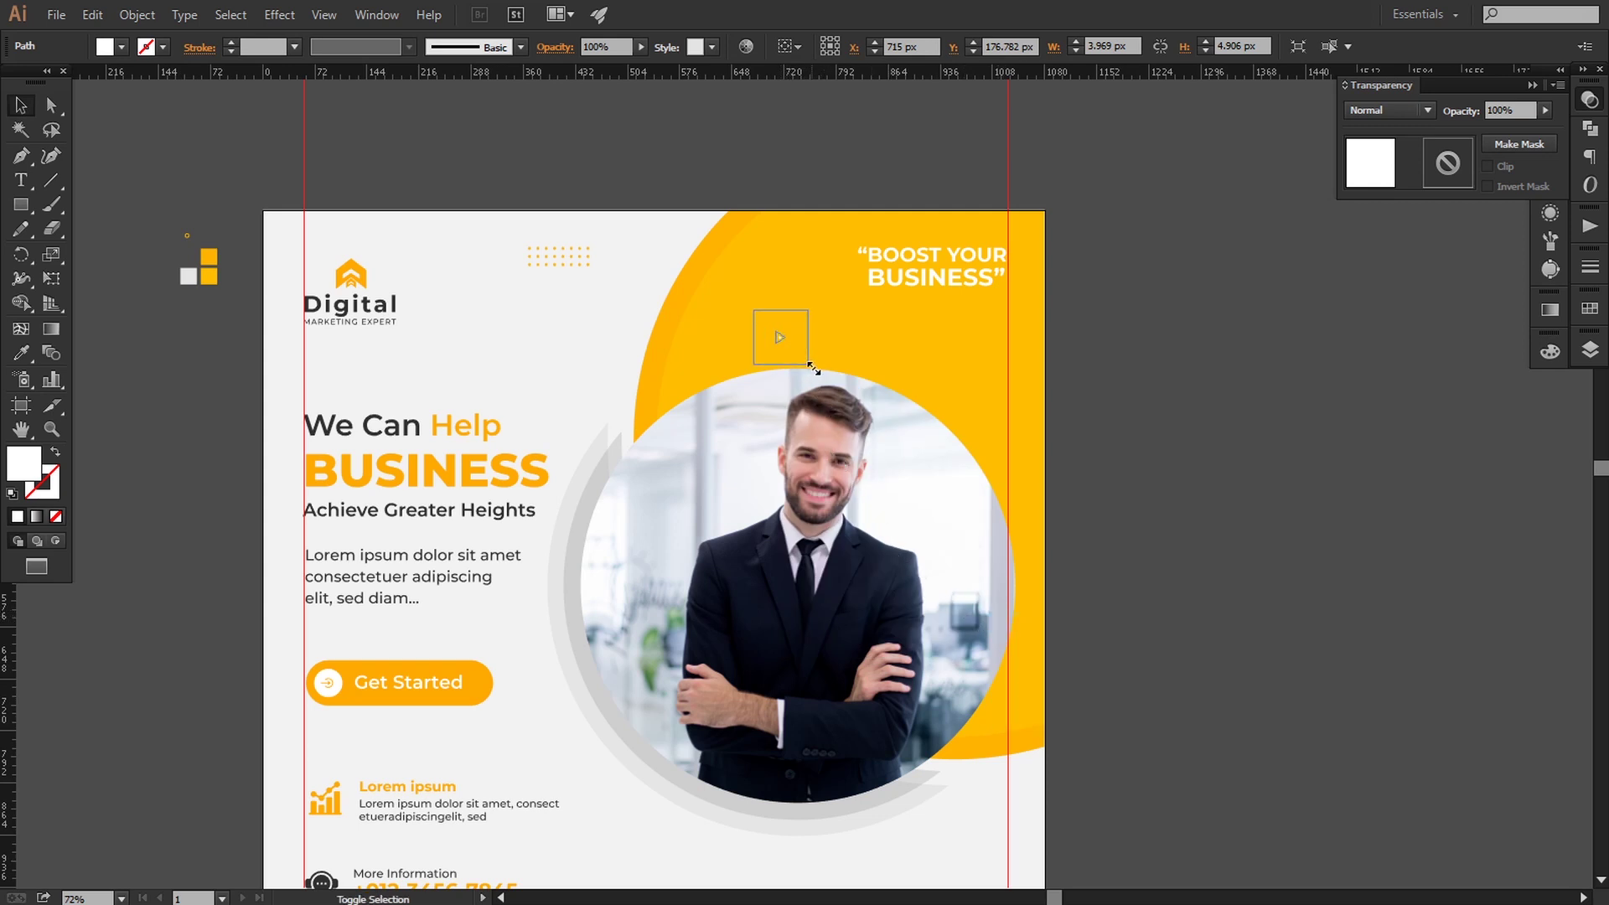
click(1184, 457)
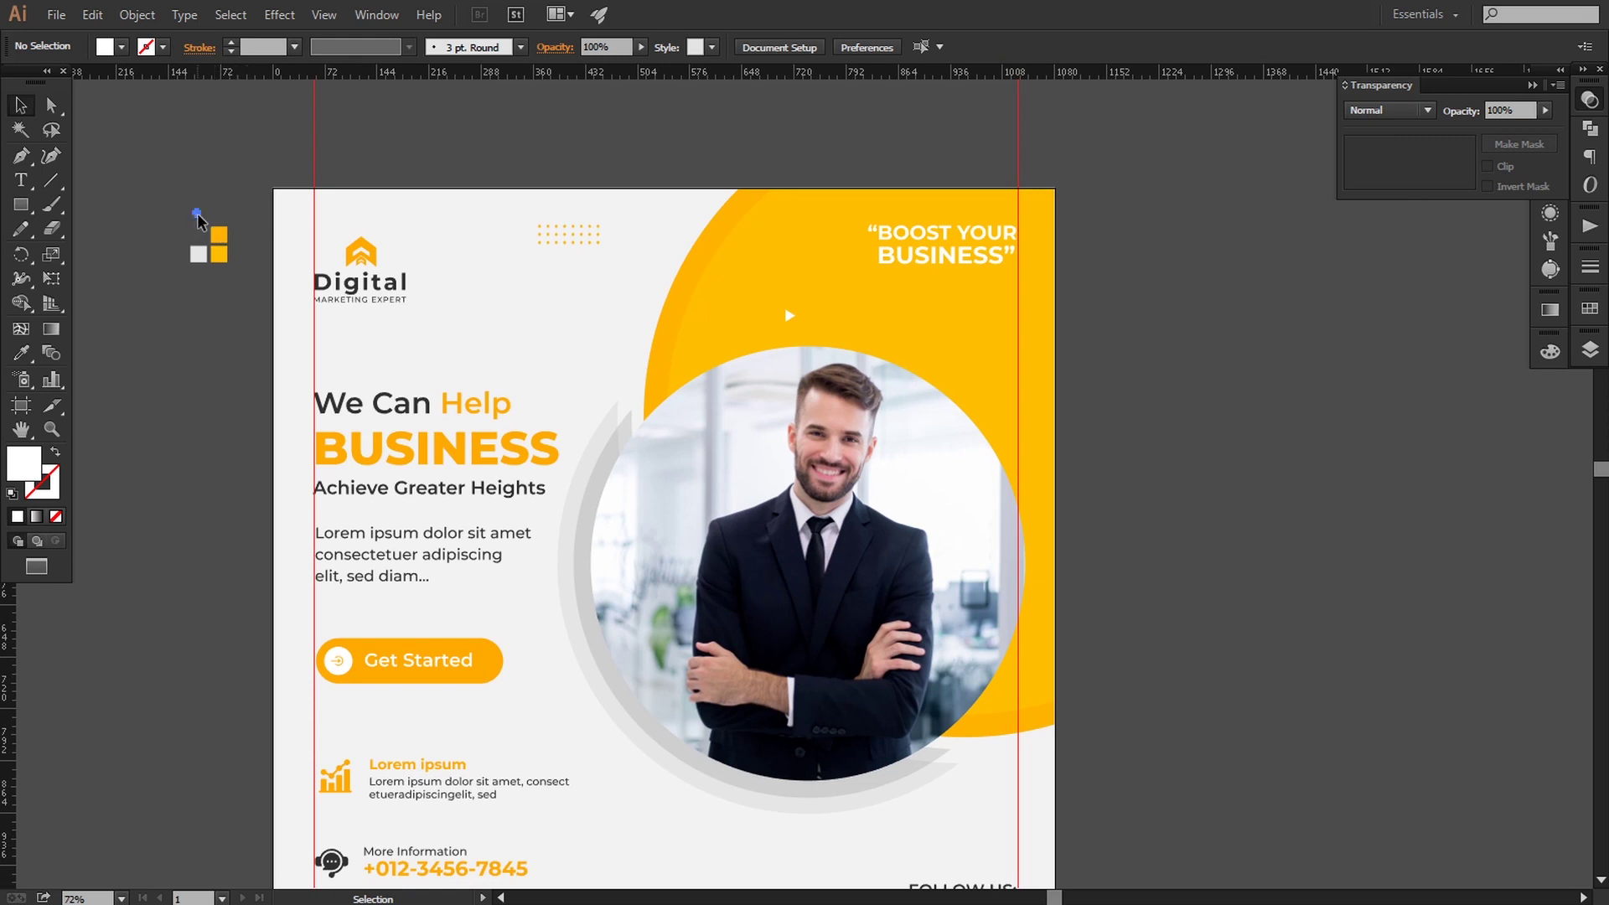
Step: Place the orange ring below the dots and add a white copy near the photo's top right
mouse_move(198, 220)
mouse_down()
mouse_move(489, 351)
mouse_move(564, 324)
mouse_up()
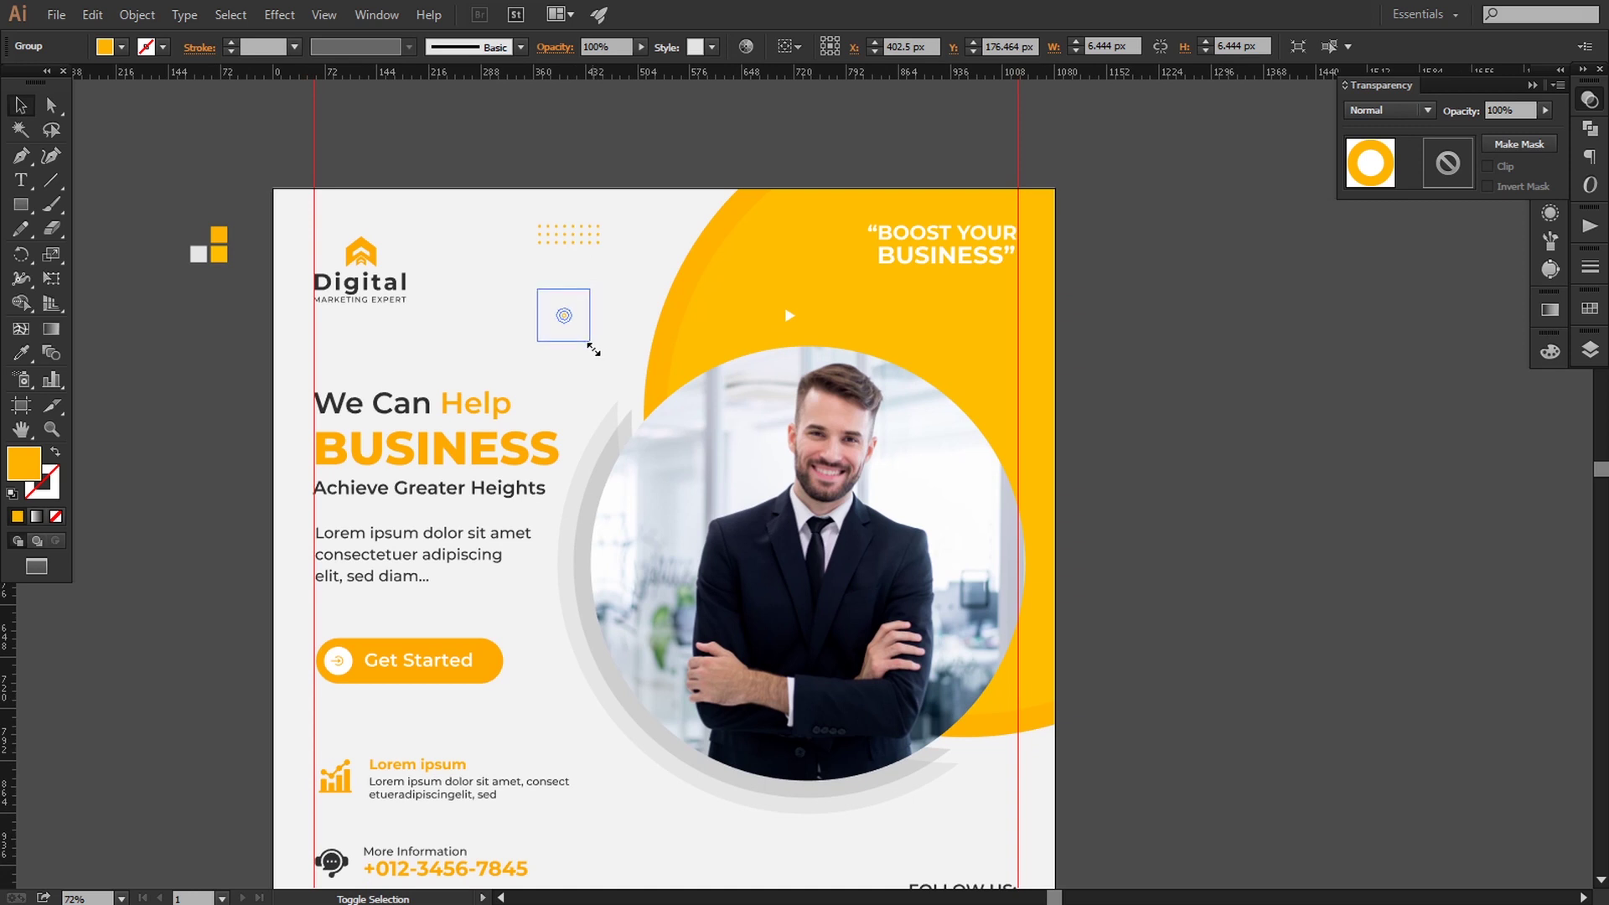
click(178, 393)
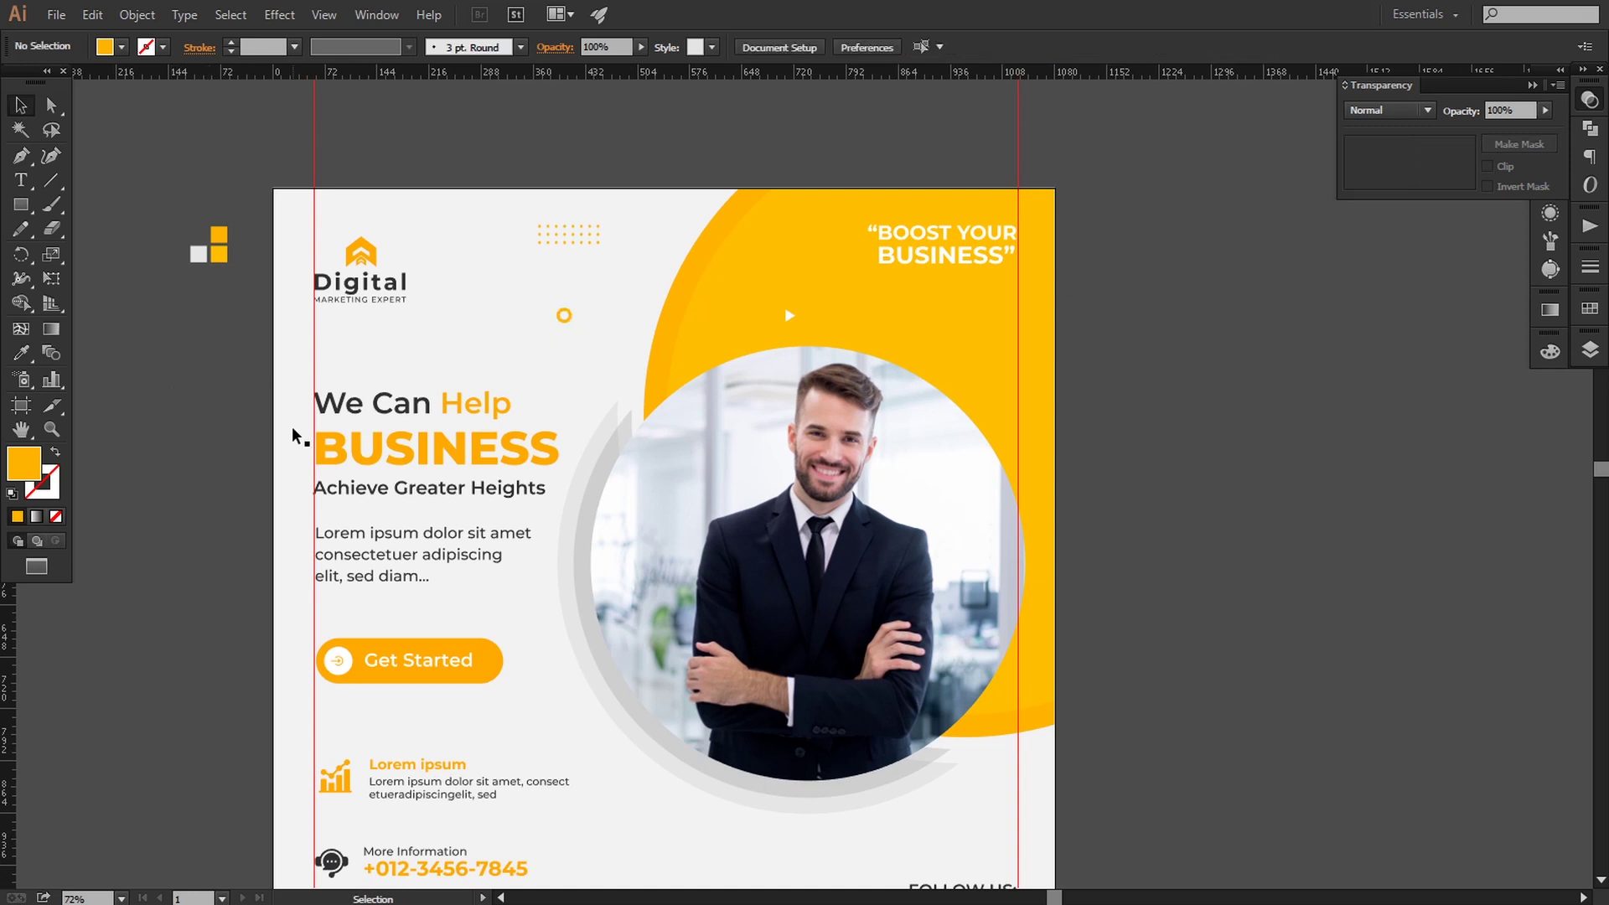
drag(569, 323, 968, 337)
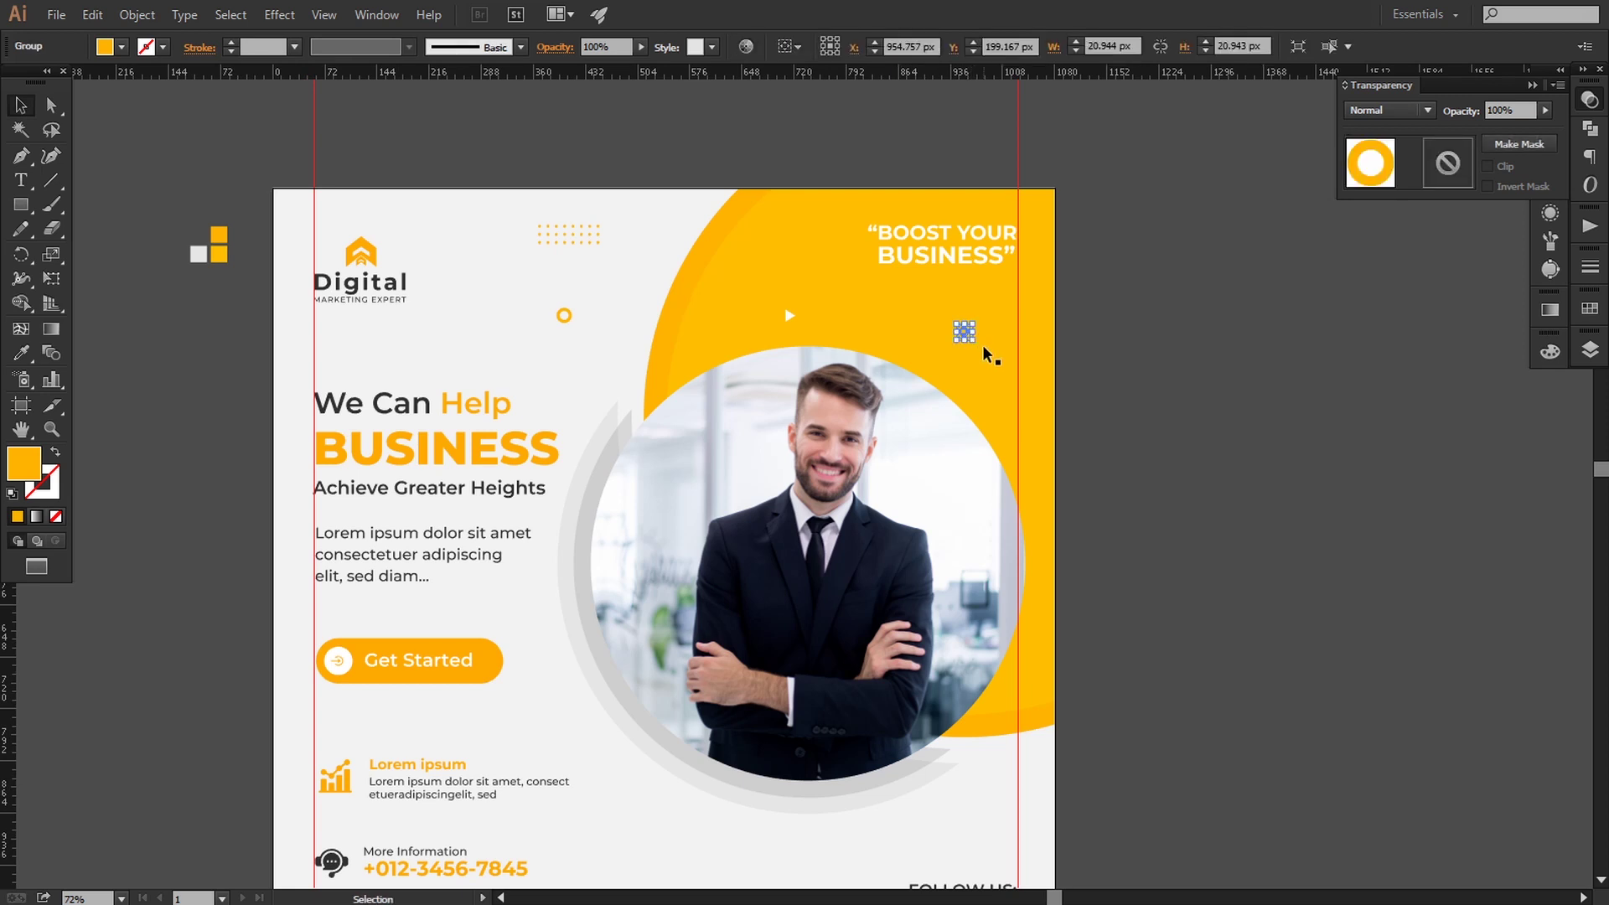
double_click(25, 463)
click(905, 707)
click(871, 748)
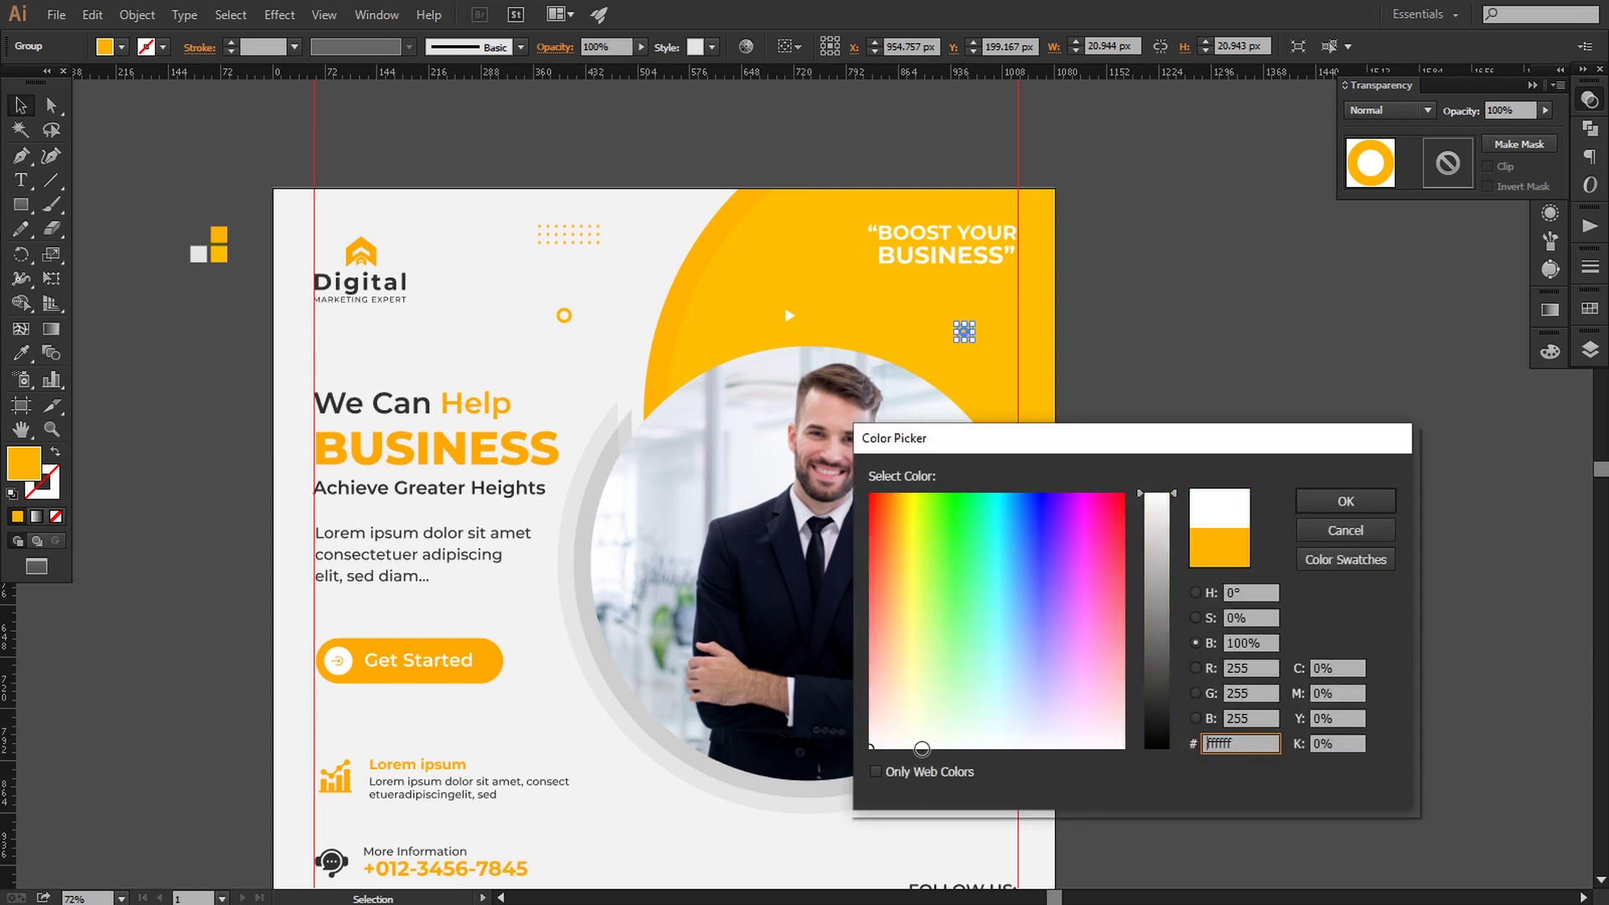
click(1344, 501)
click(1285, 506)
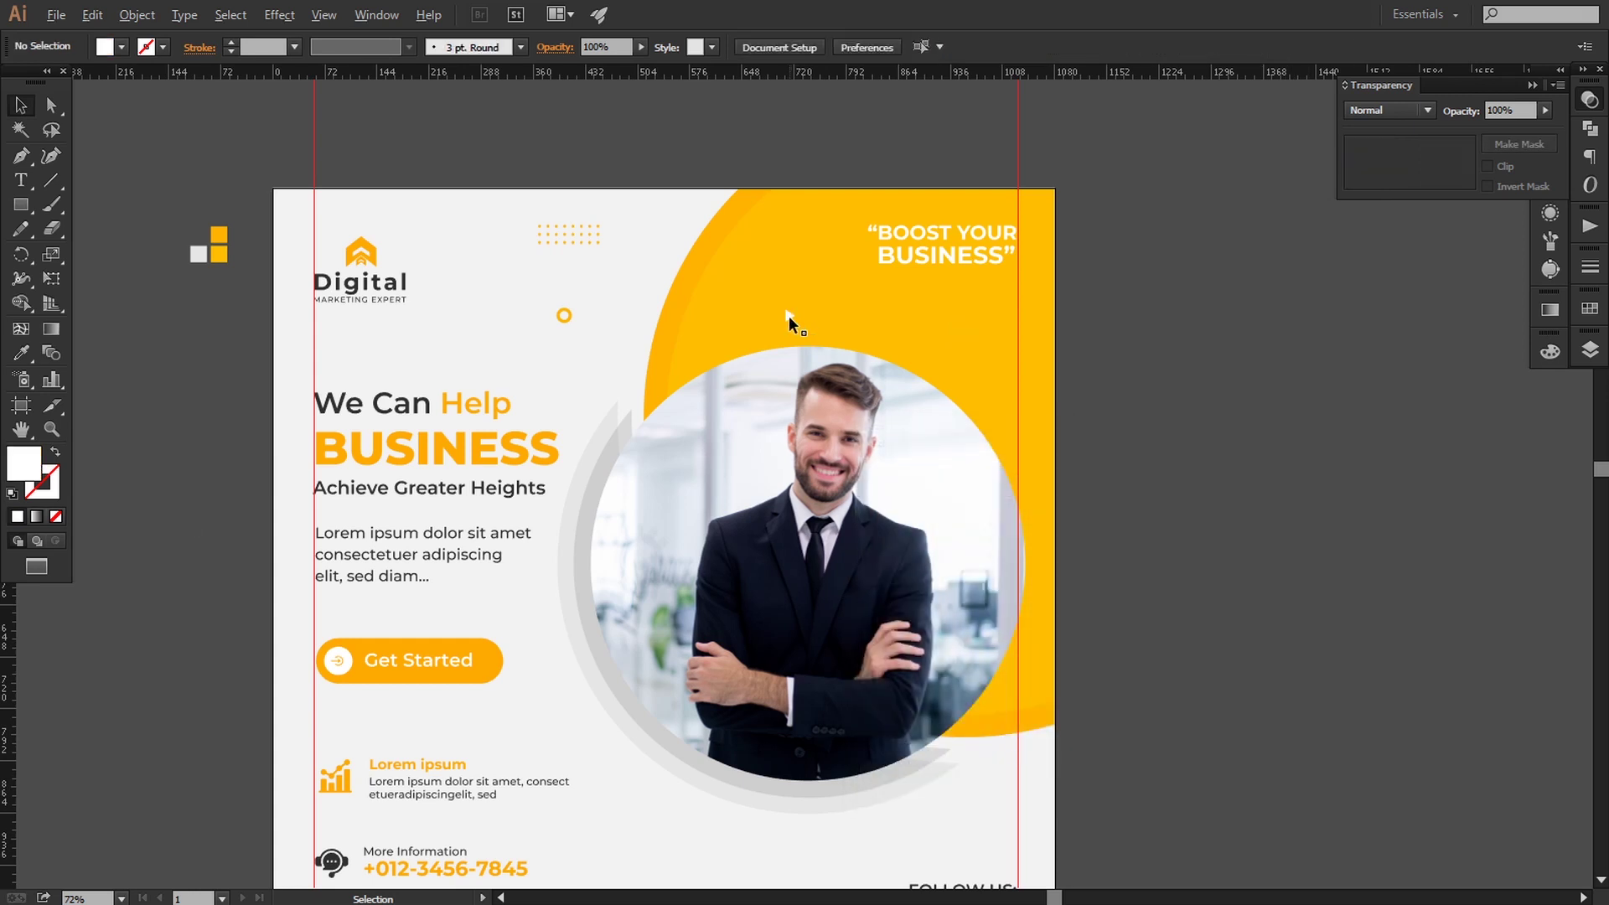
Step: Color the small triangle below the text yellow with the Eyedropper
click(672, 824)
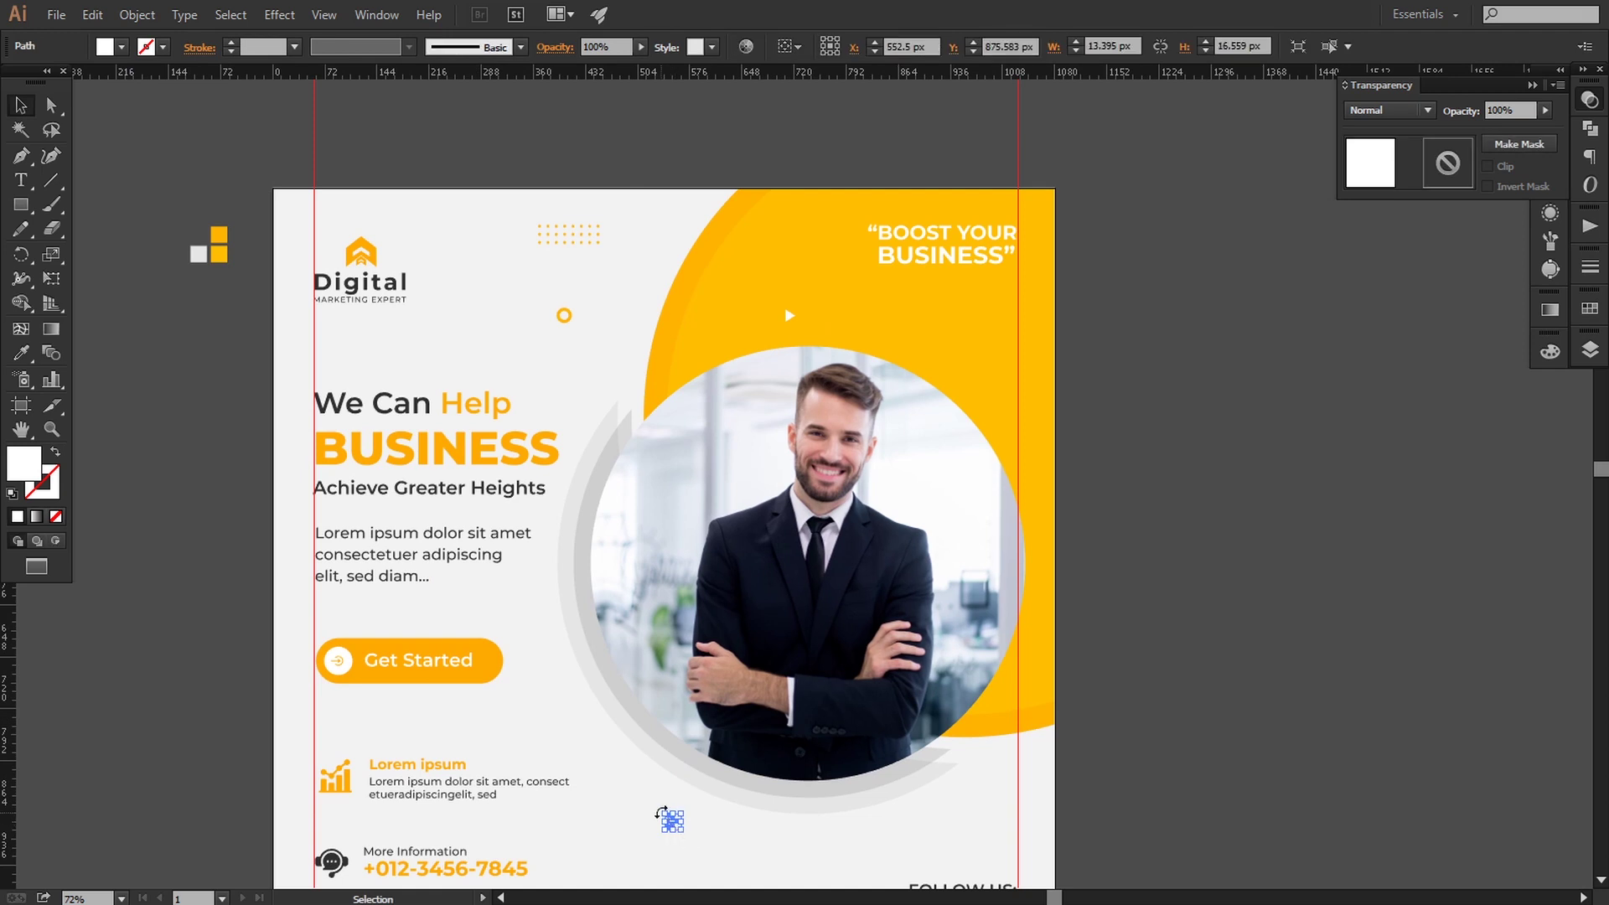
key(i)
click(737, 320)
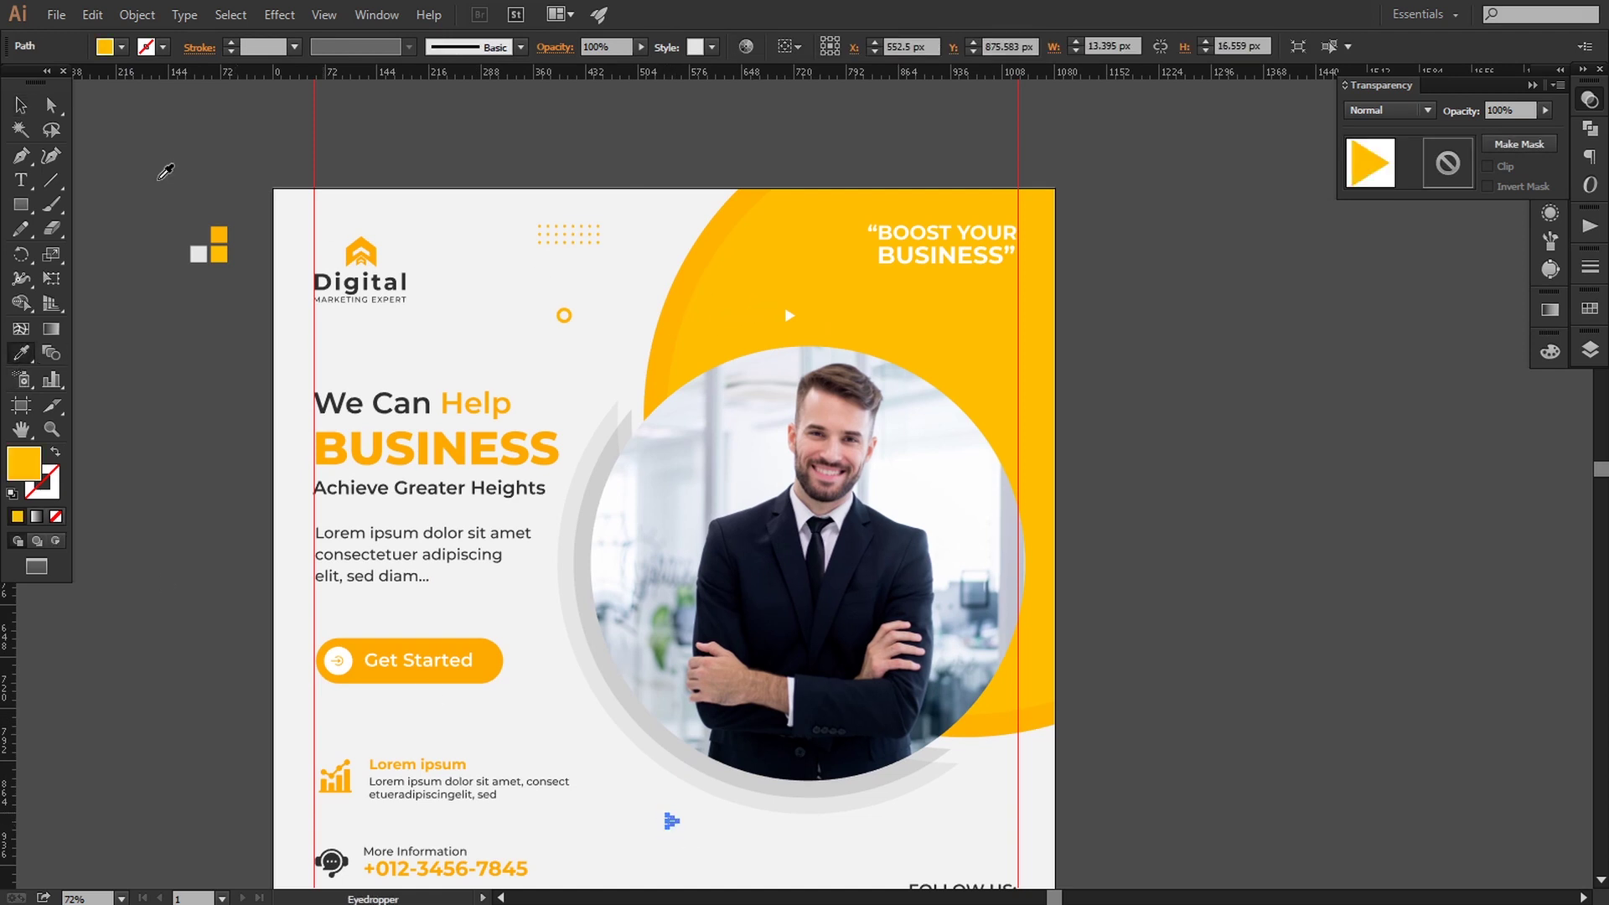
key(v)
click(612, 500)
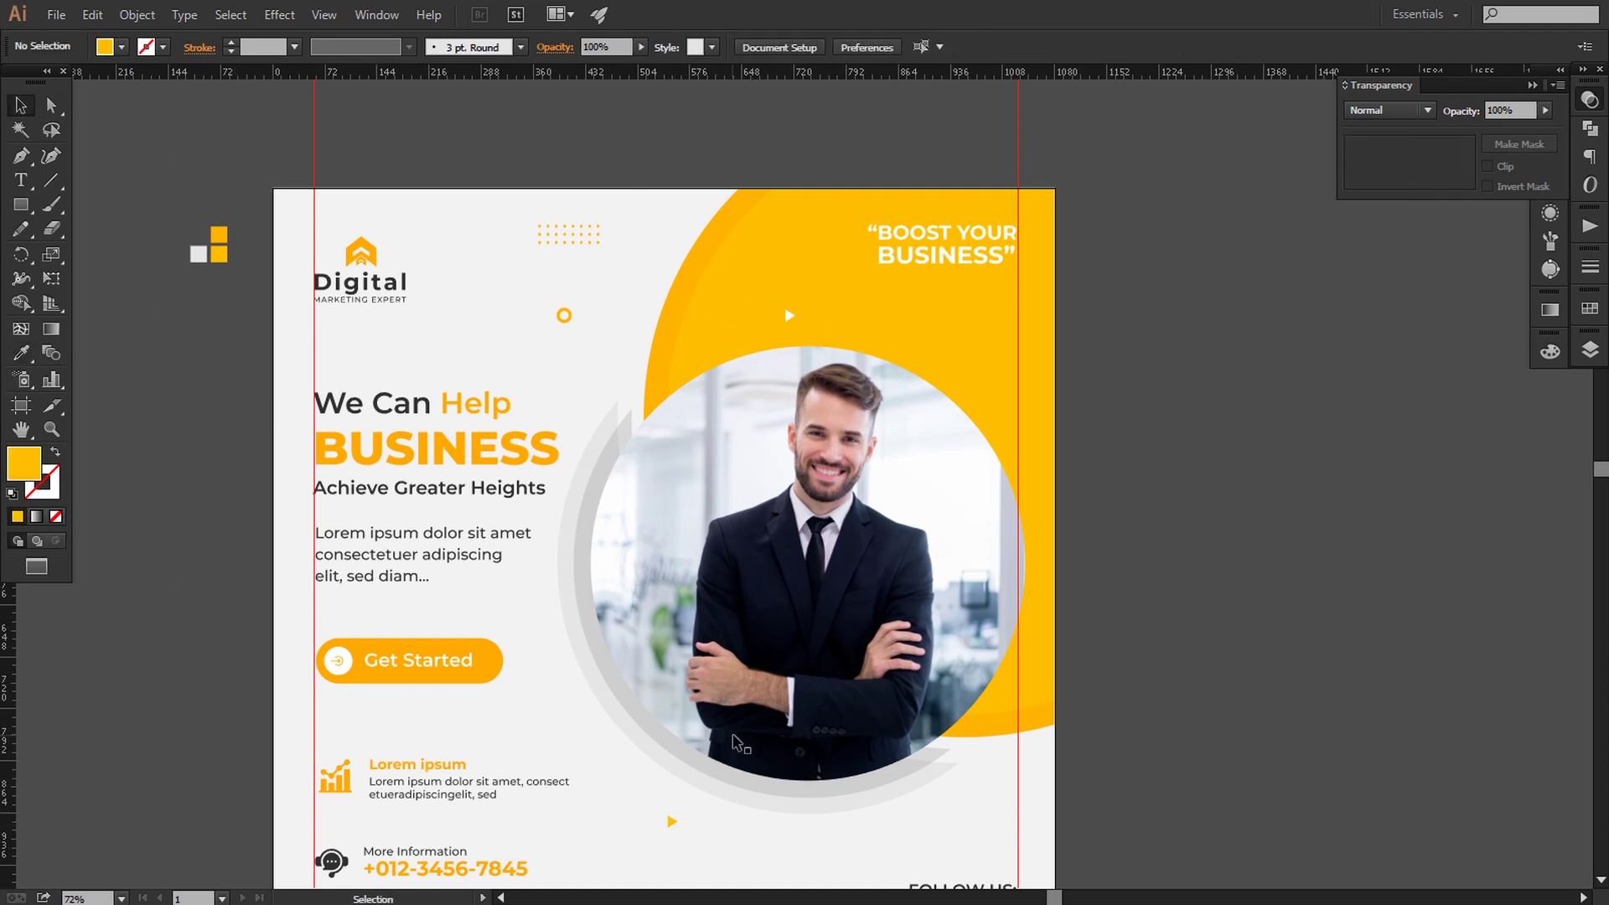
scroll(670, 754, down, 2)
scroll(670, 754, right, 1)
Step: Copy the wavy line onto the yellow arc, rotated upright, filled white and slightly smaller
drag(678, 854, 988, 326)
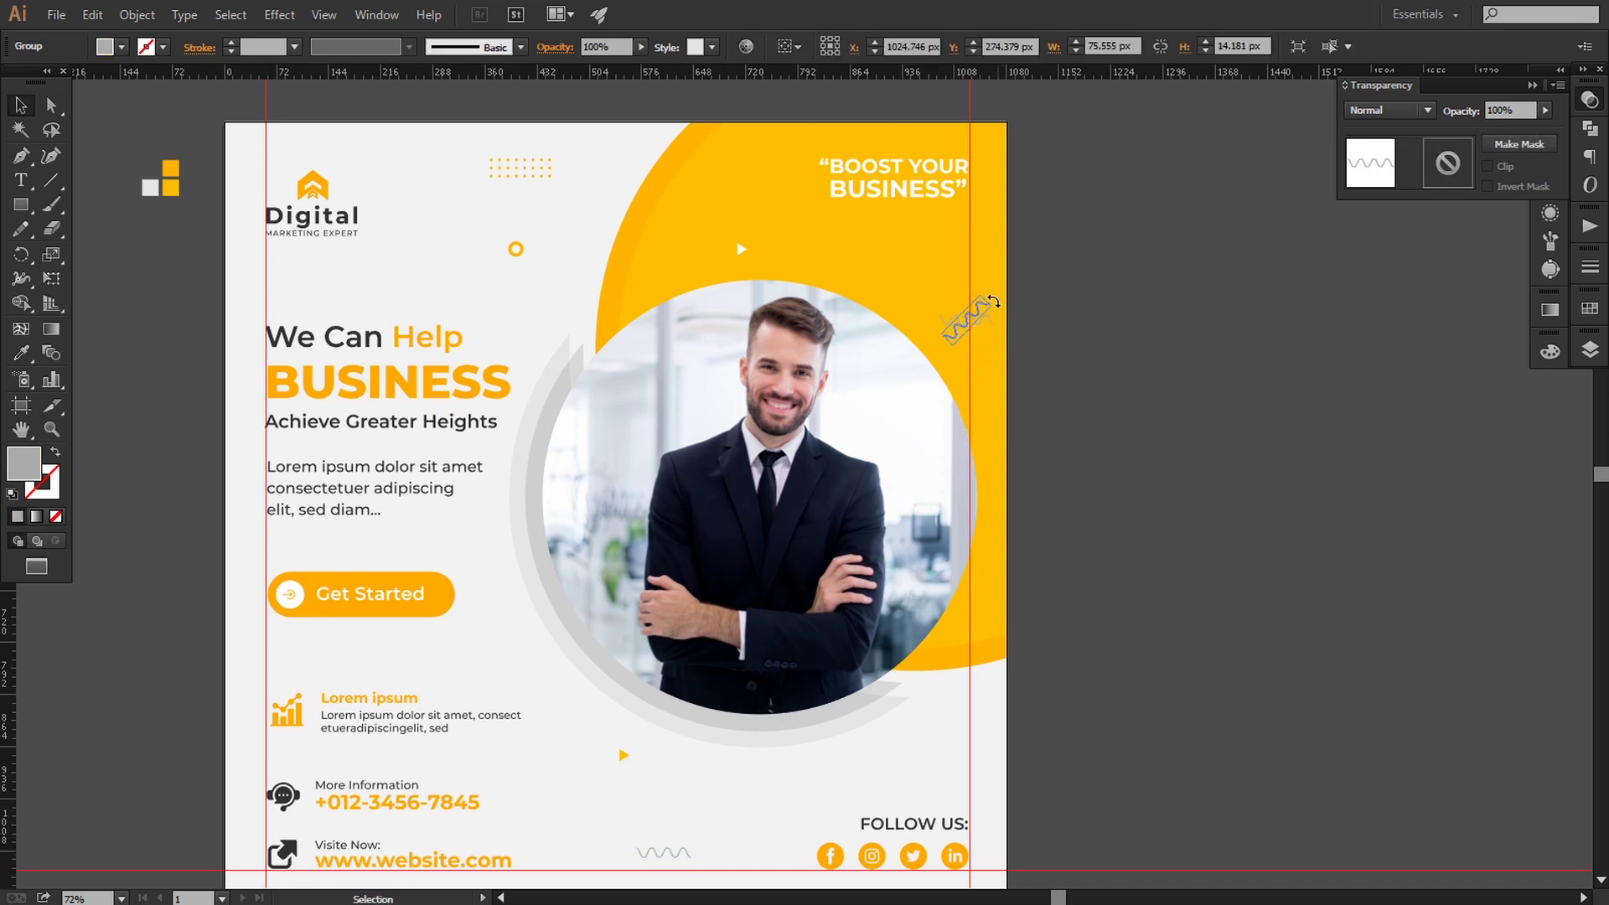
drag(1002, 337, 982, 274)
double_click(18, 472)
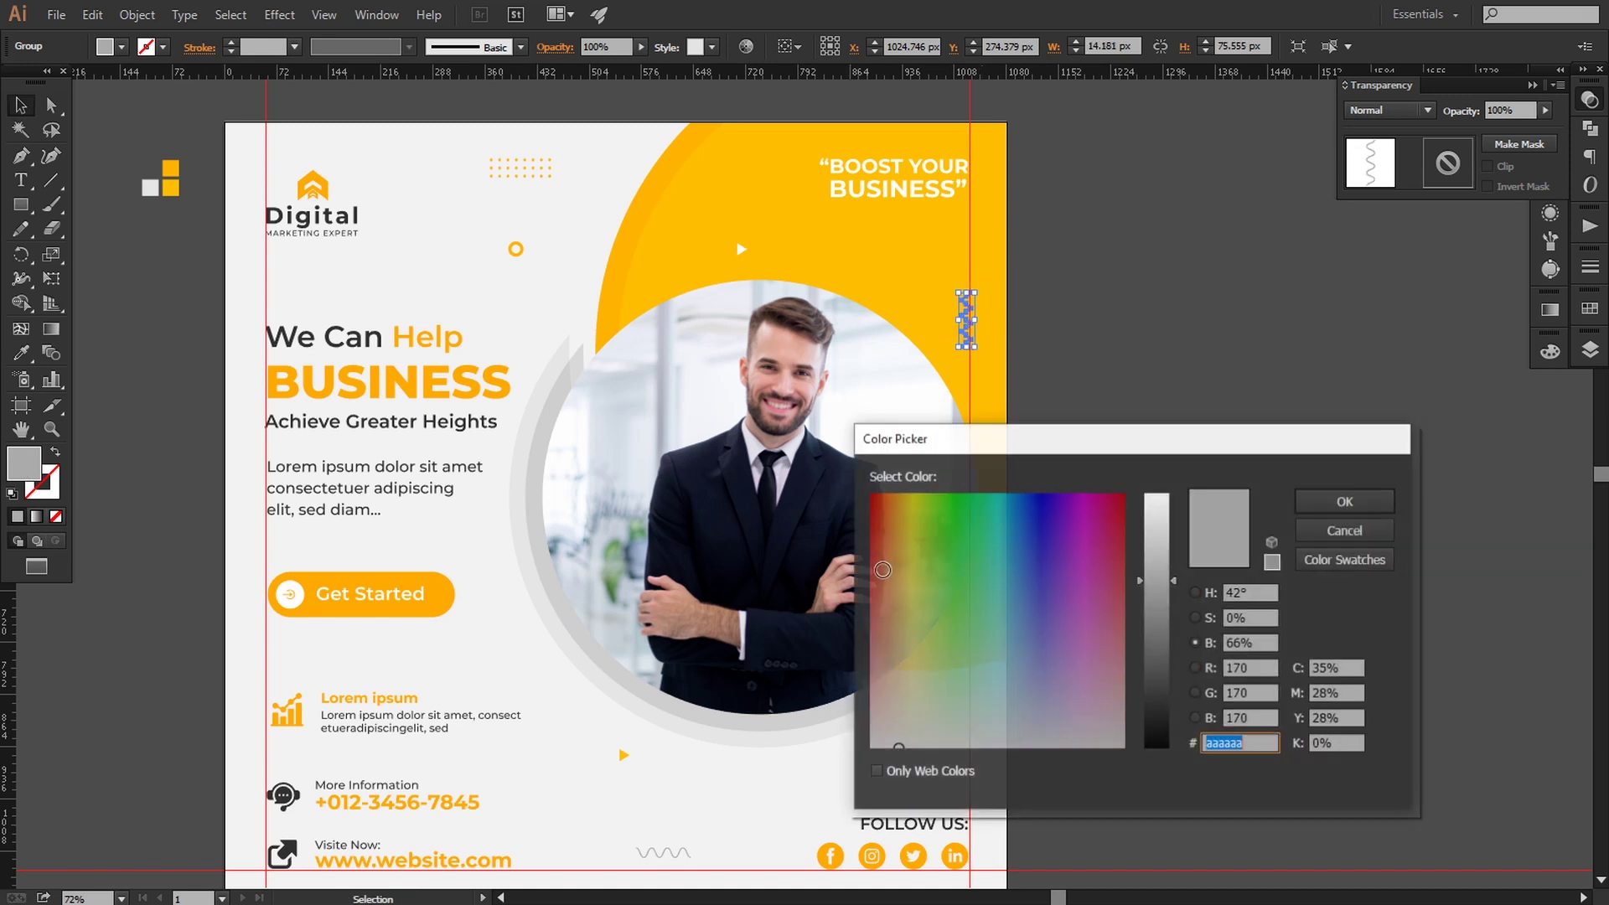
drag(1176, 570, 1155, 446)
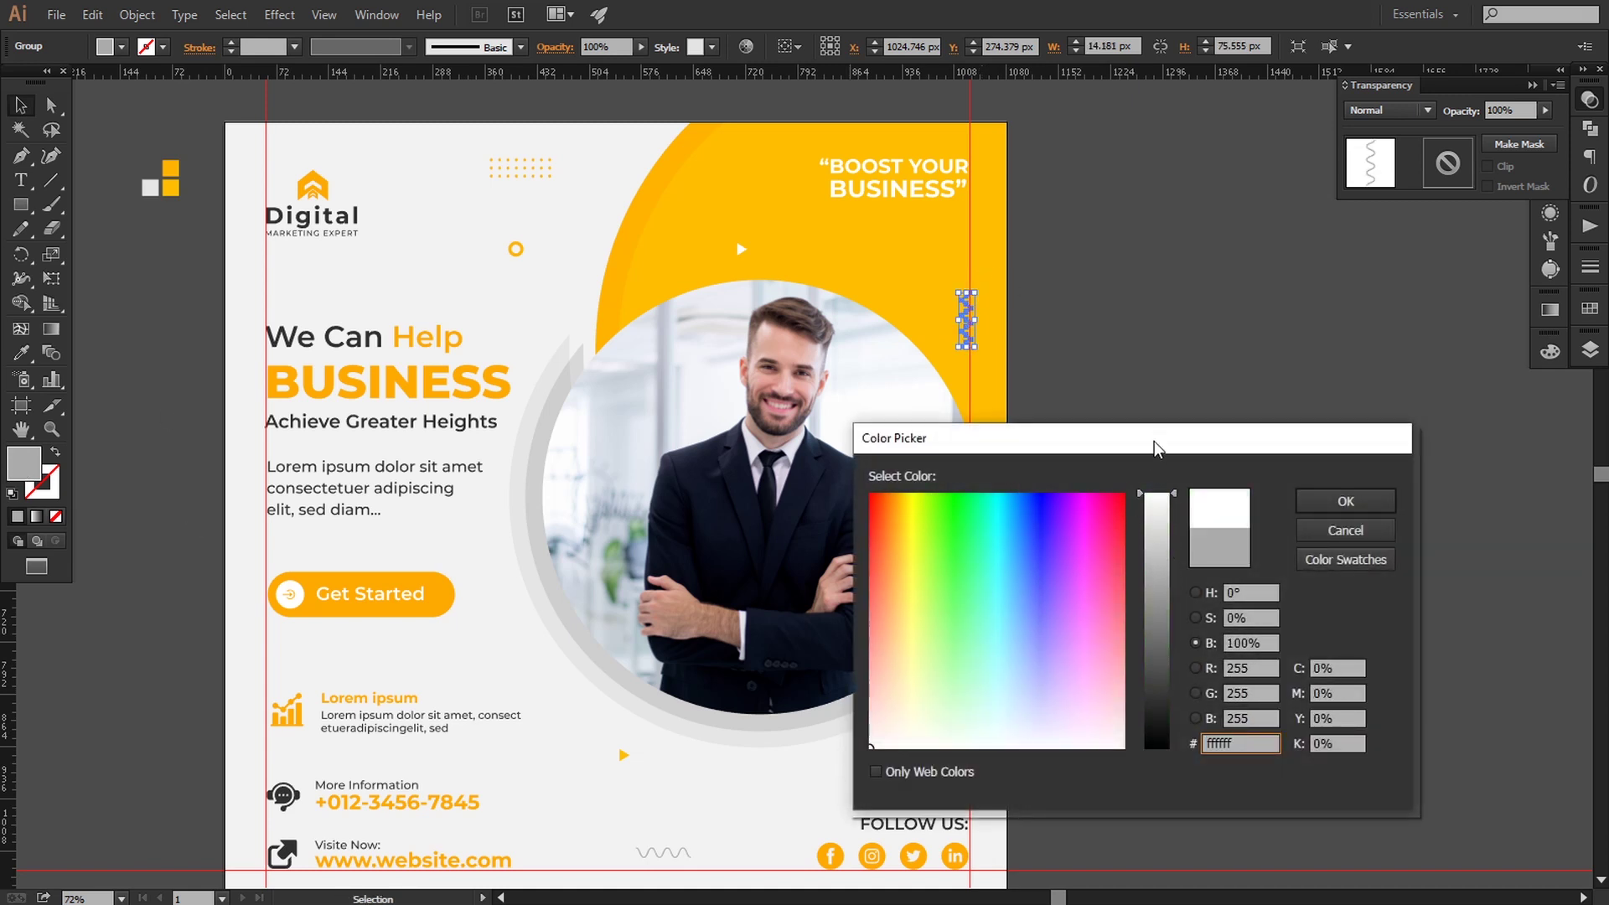
click(1346, 501)
drag(972, 346, 972, 337)
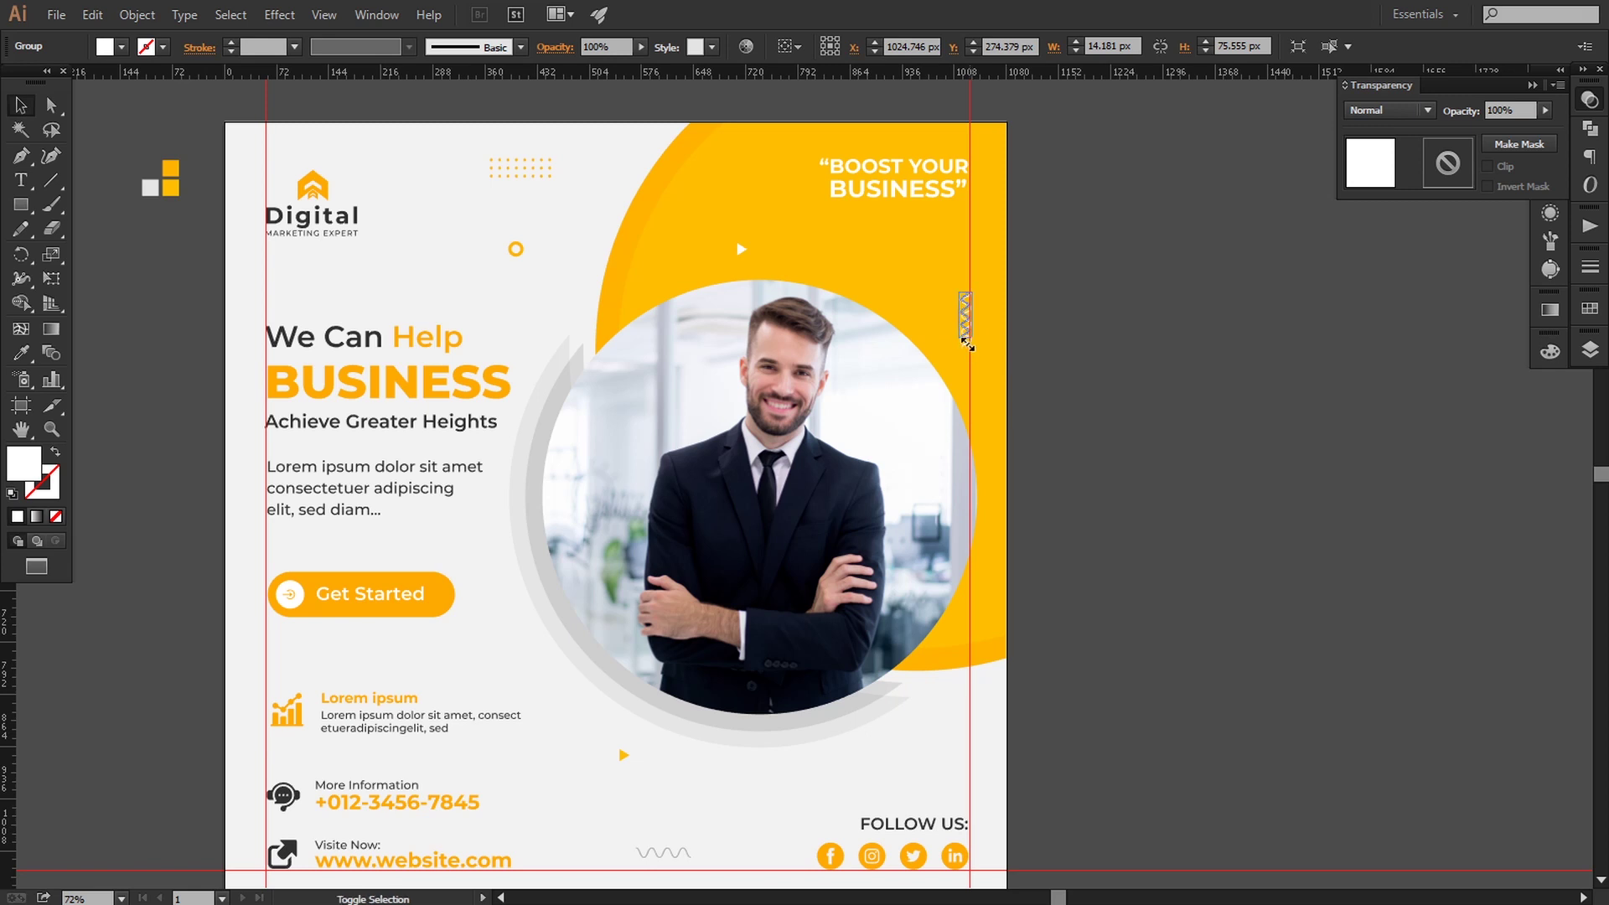
click(1130, 453)
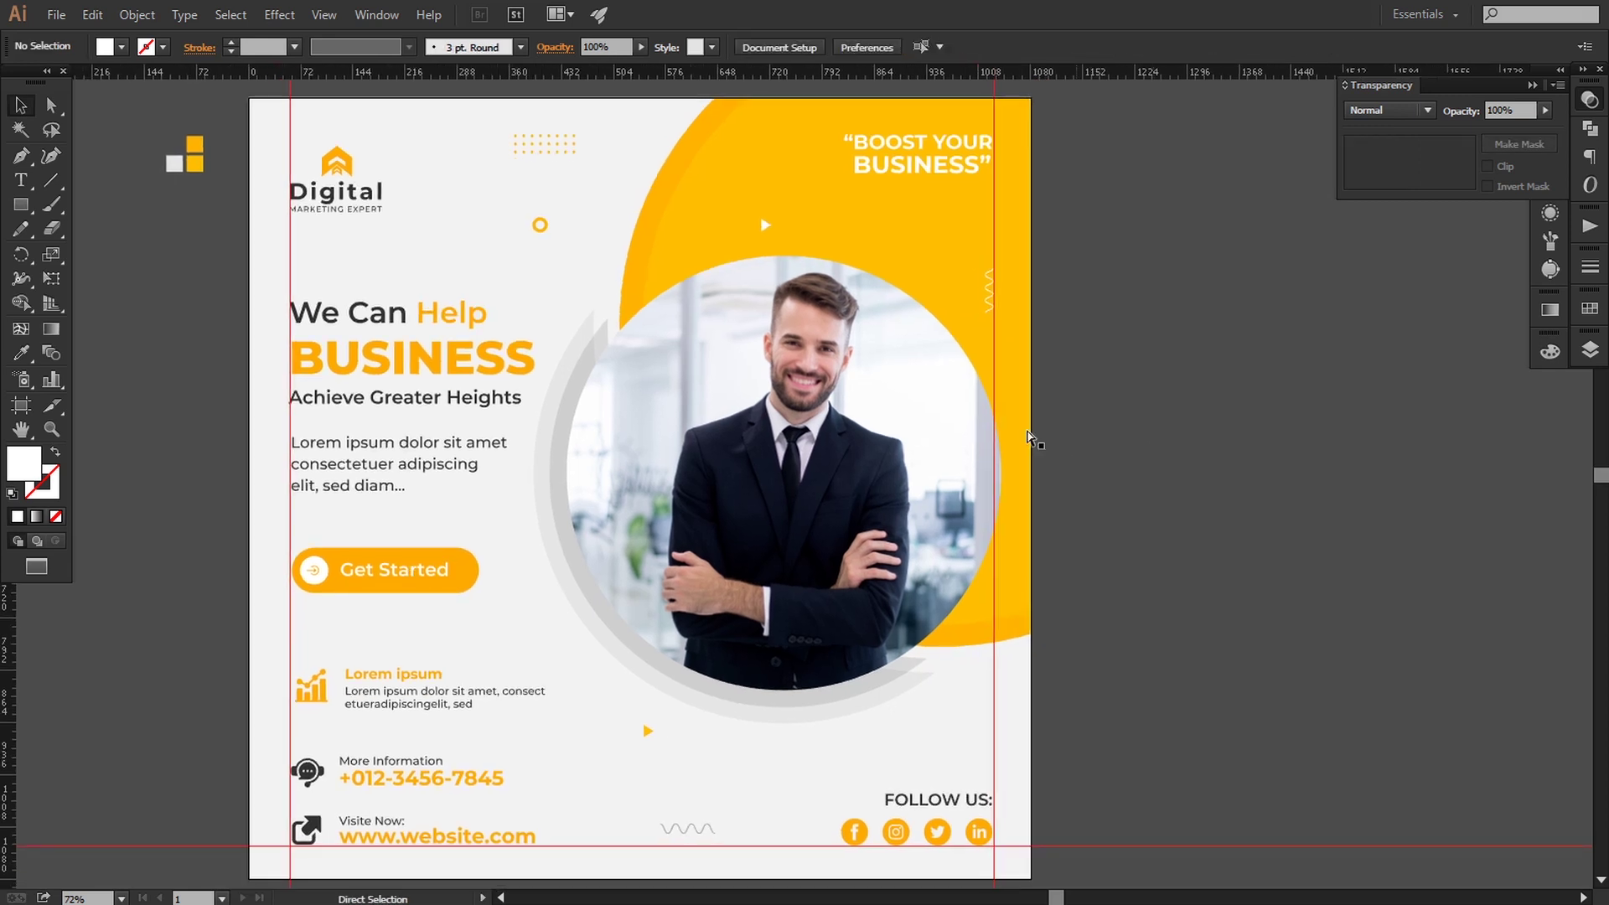
Step: Zoom out and delete the vertical guides from the post
key(ctrl+minus)
click(222, 176)
drag(299, 109, 1059, 107)
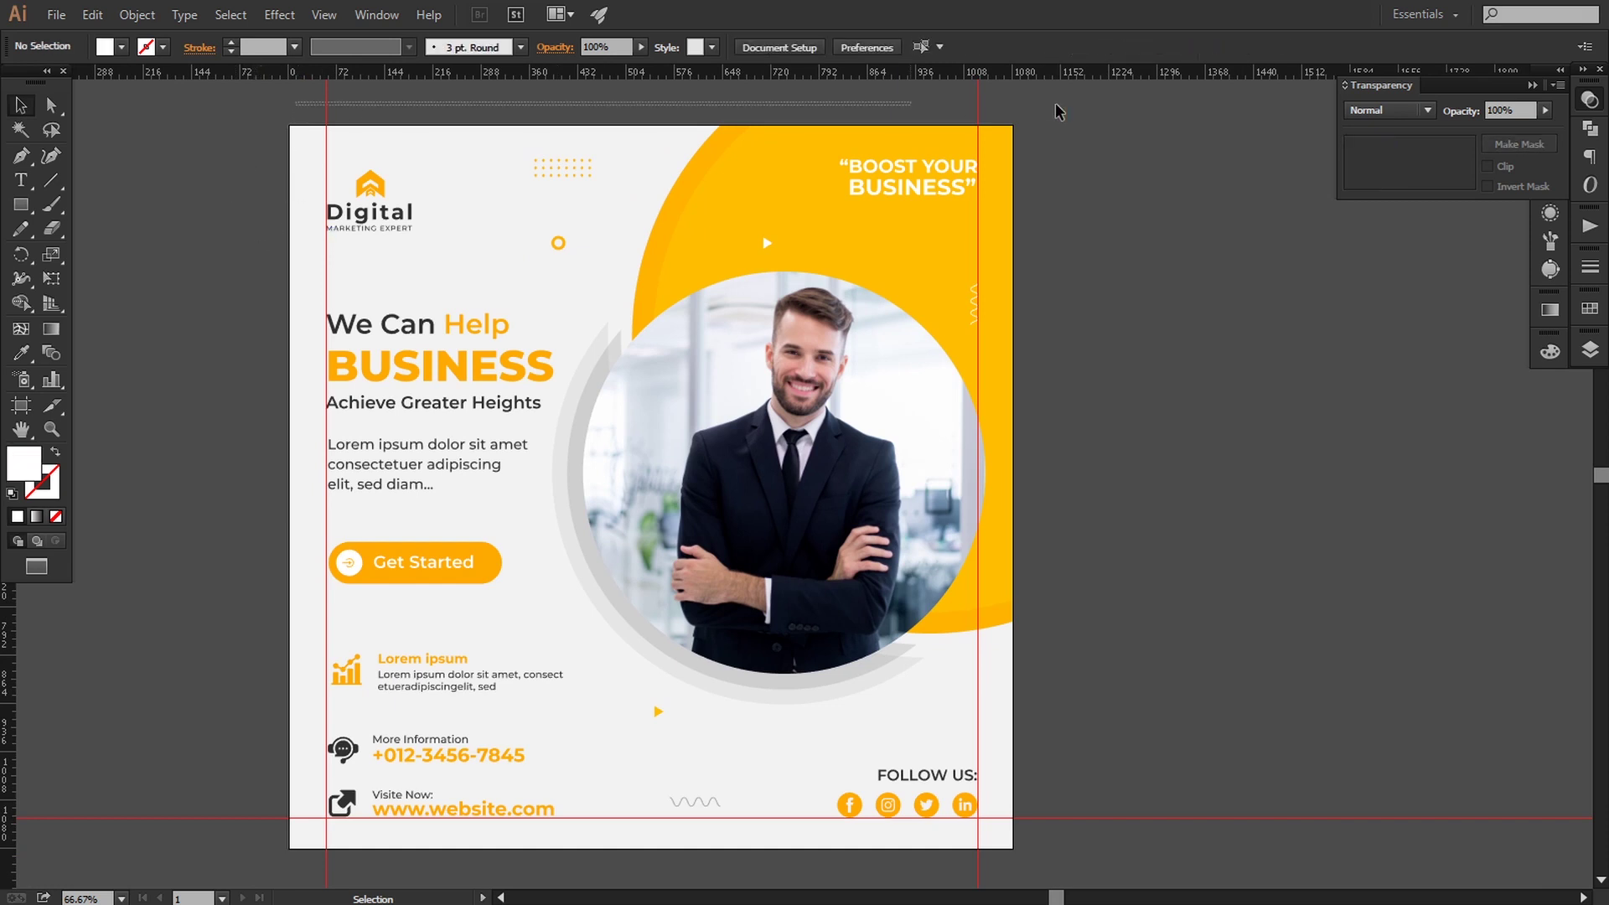
key(Delete)
click(1532, 85)
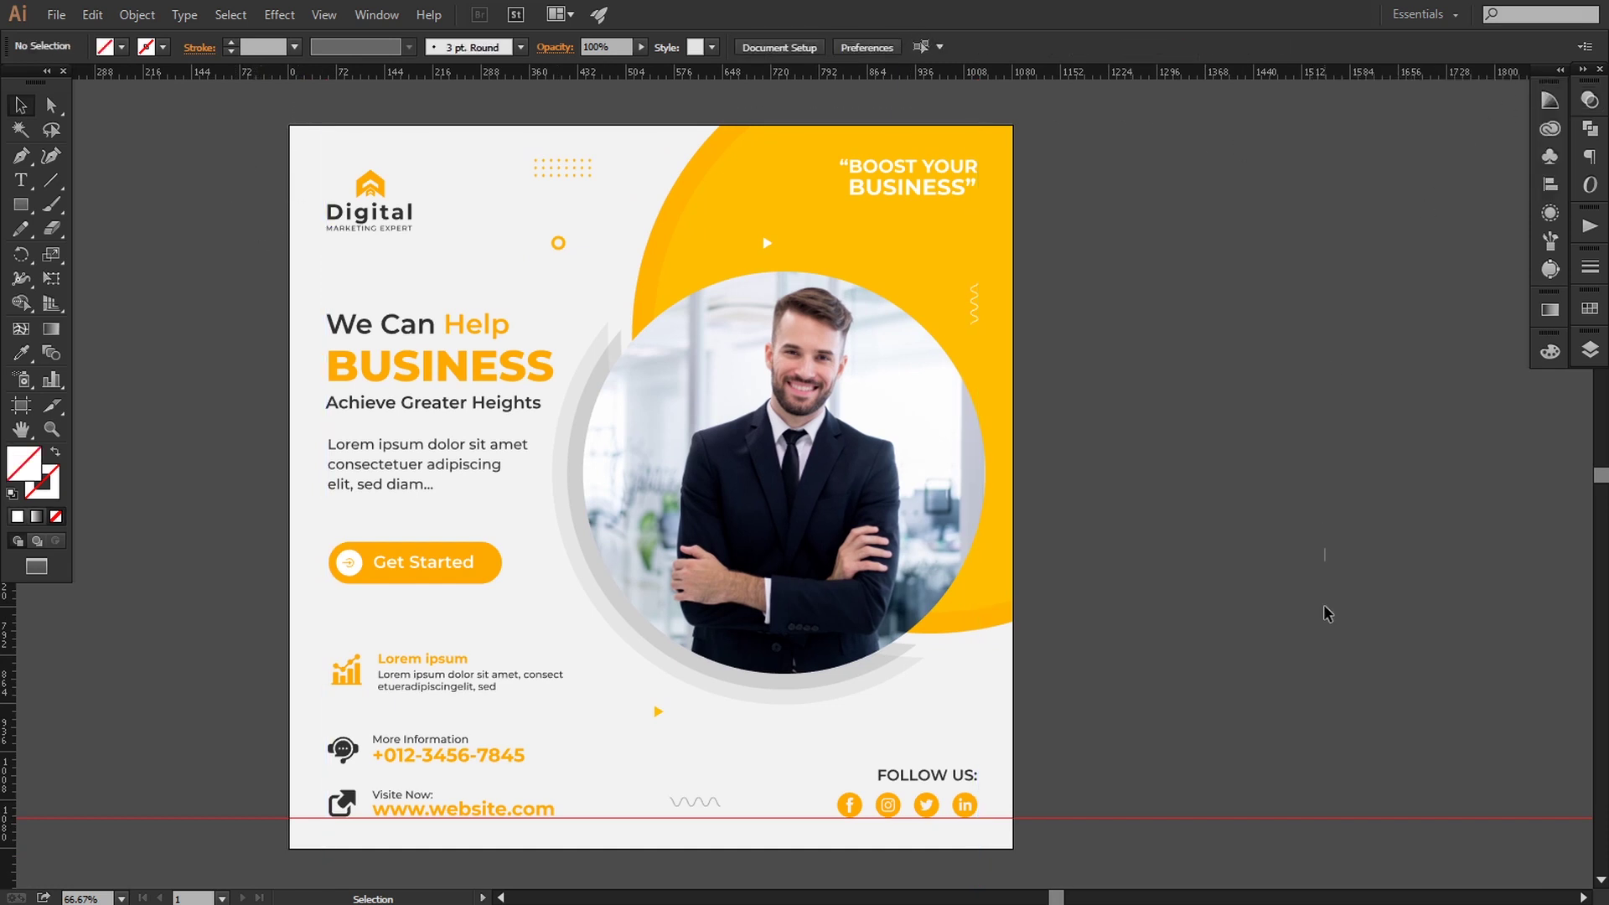
Step: Delete the remaining horizontal guide and centre the post in the window
click(1333, 817)
key(Delete)
drag(1034, 688, 1175, 680)
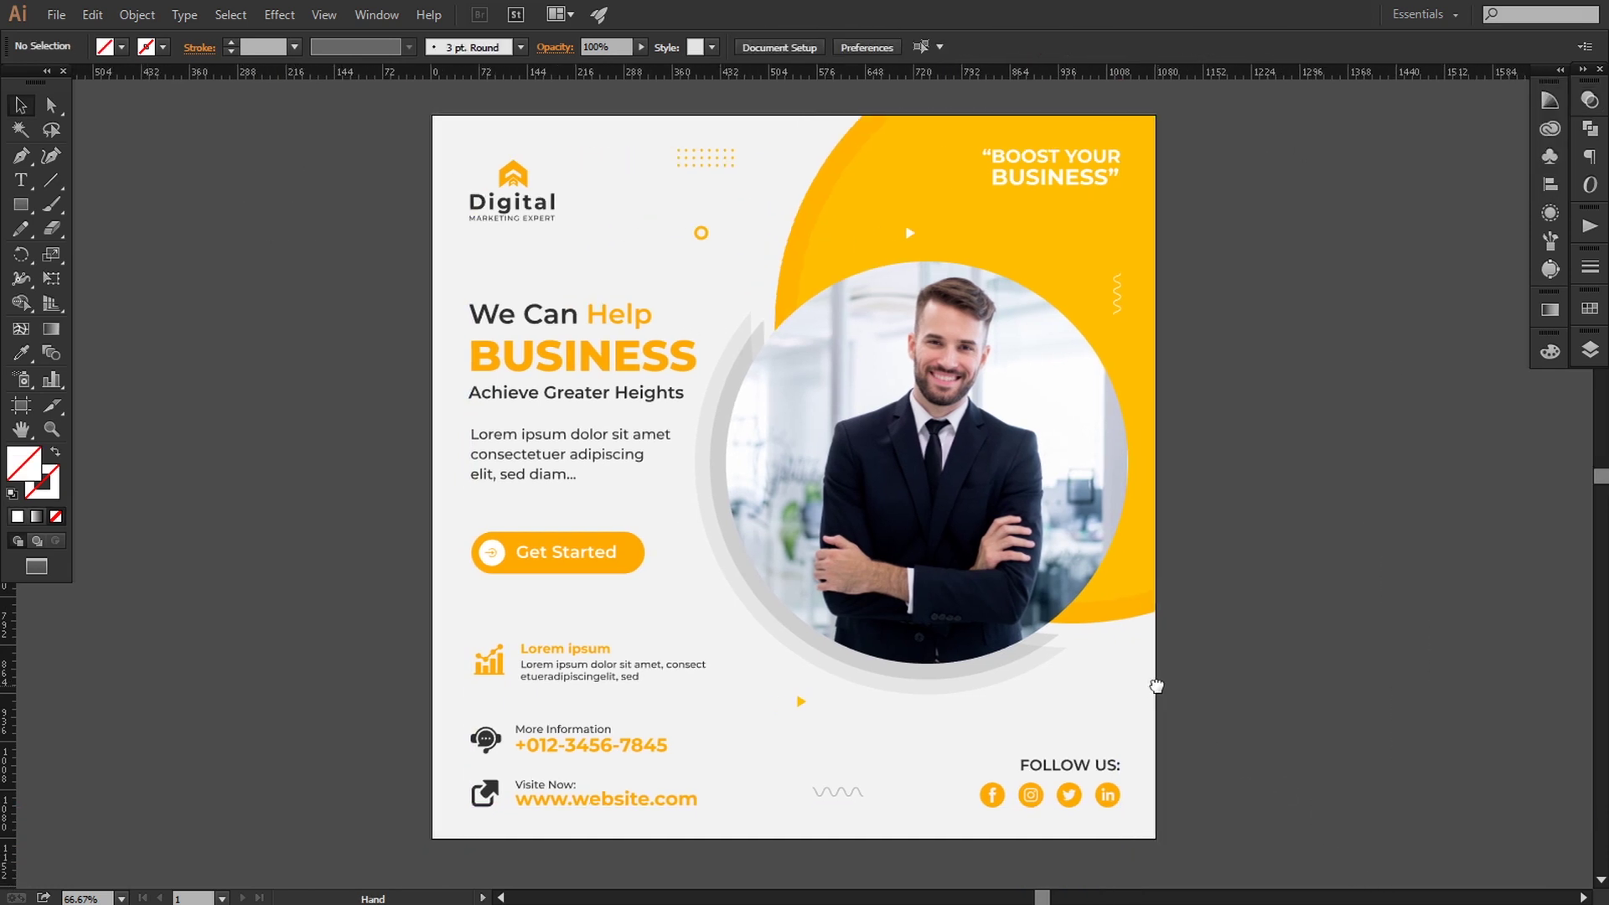
Step: Hide the rulers and zoom out to preview the whole finished post
click(334, 17)
mouse_move(355, 462)
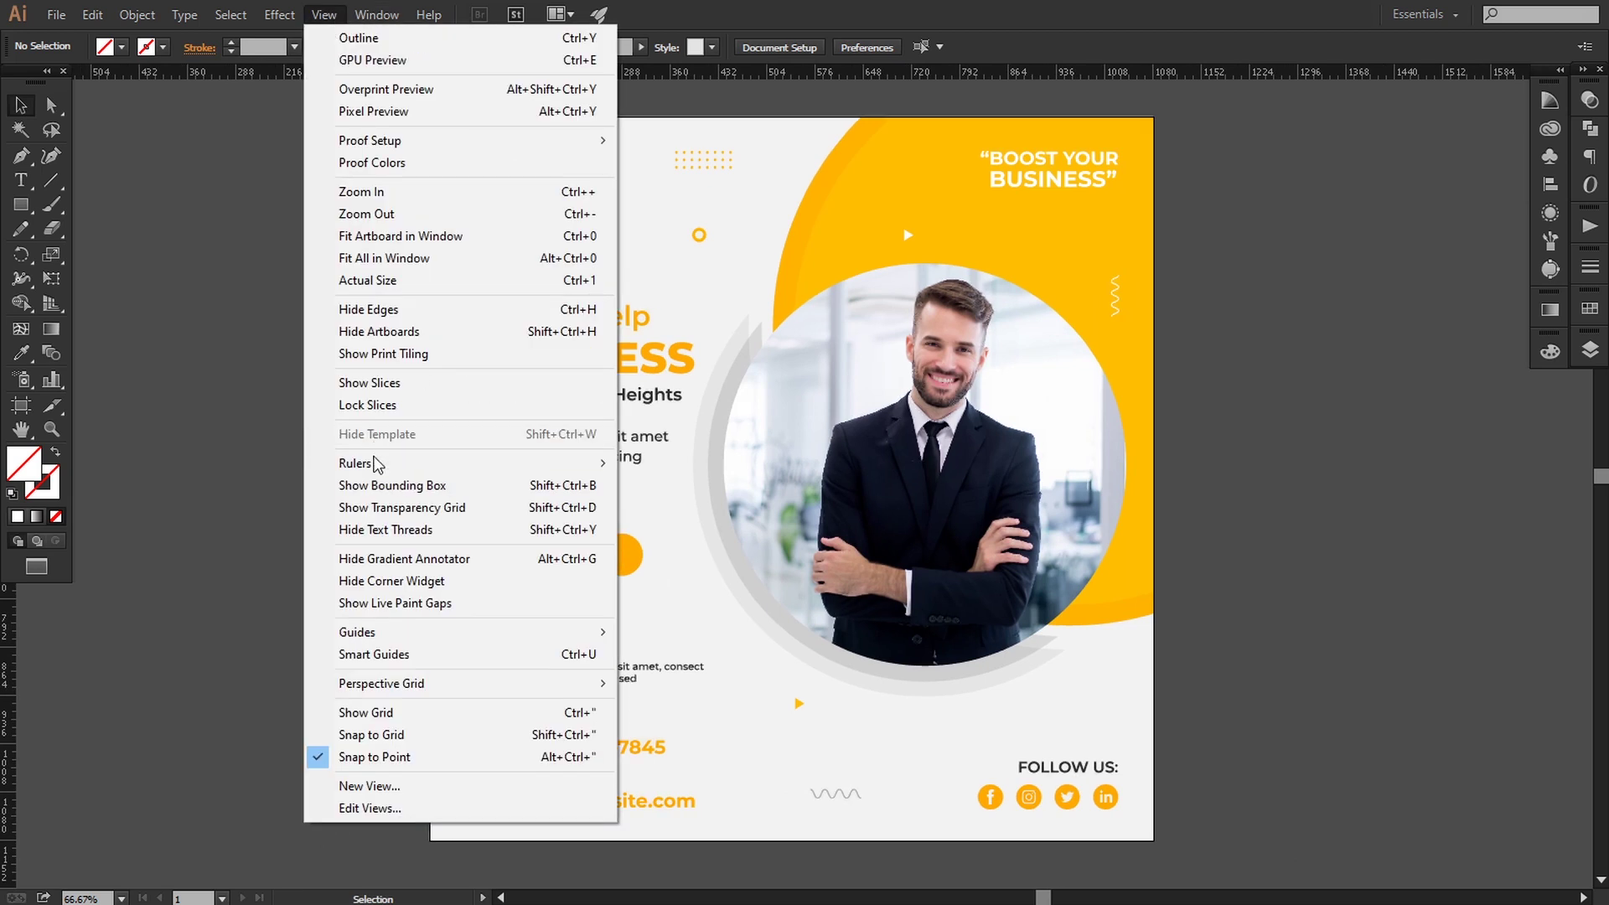
click(669, 465)
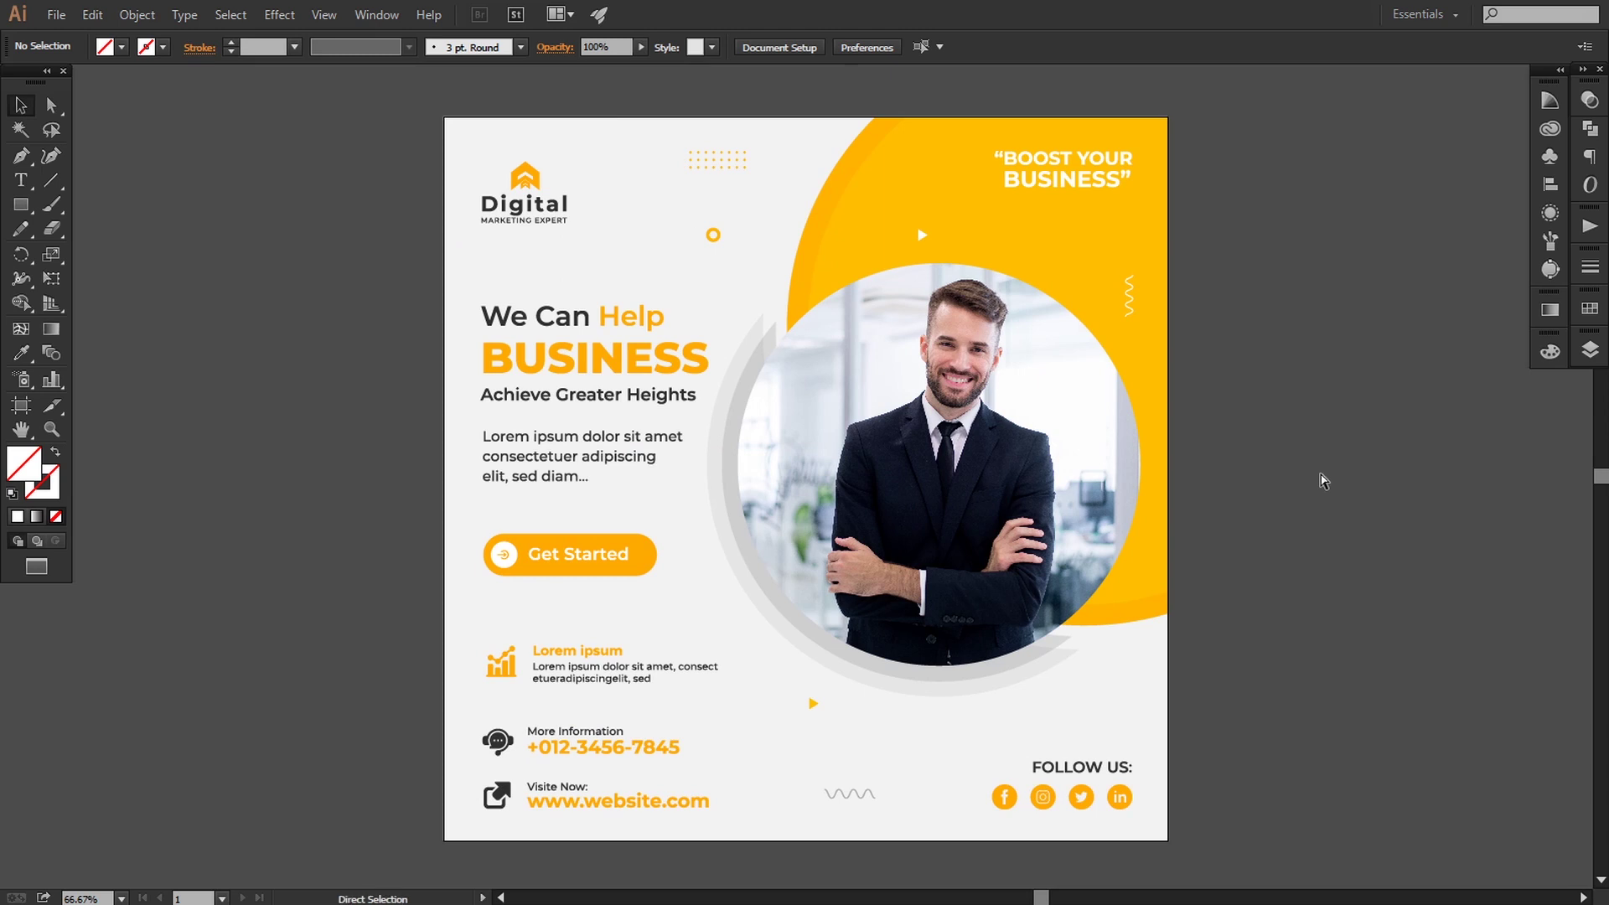
key(ctrl+minus)
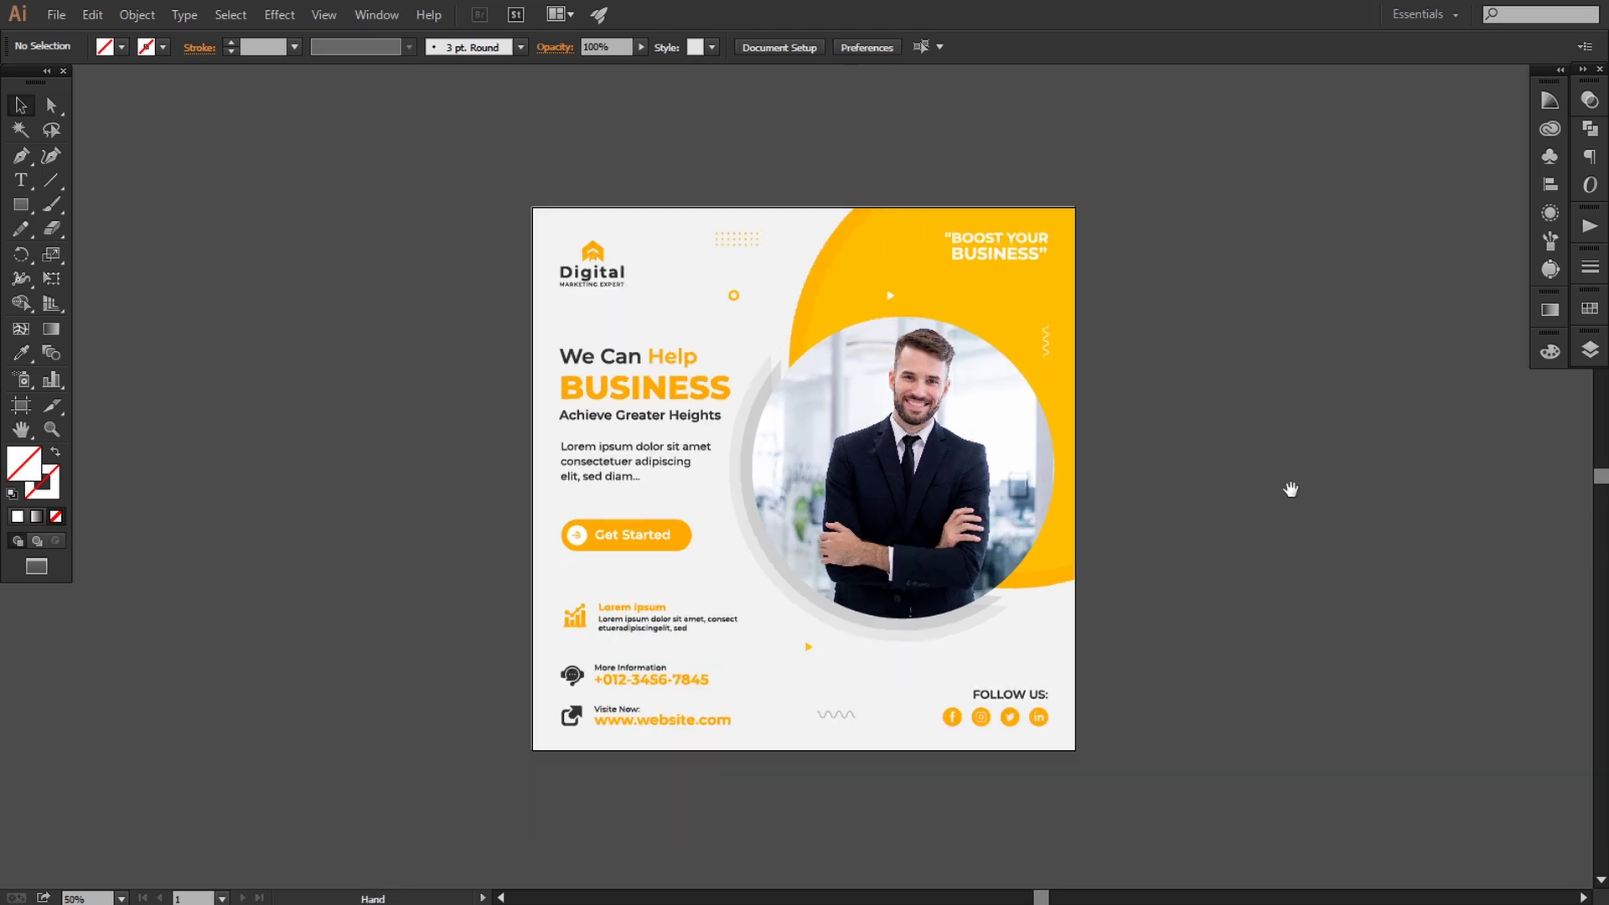
drag(1319, 476, 1315, 458)
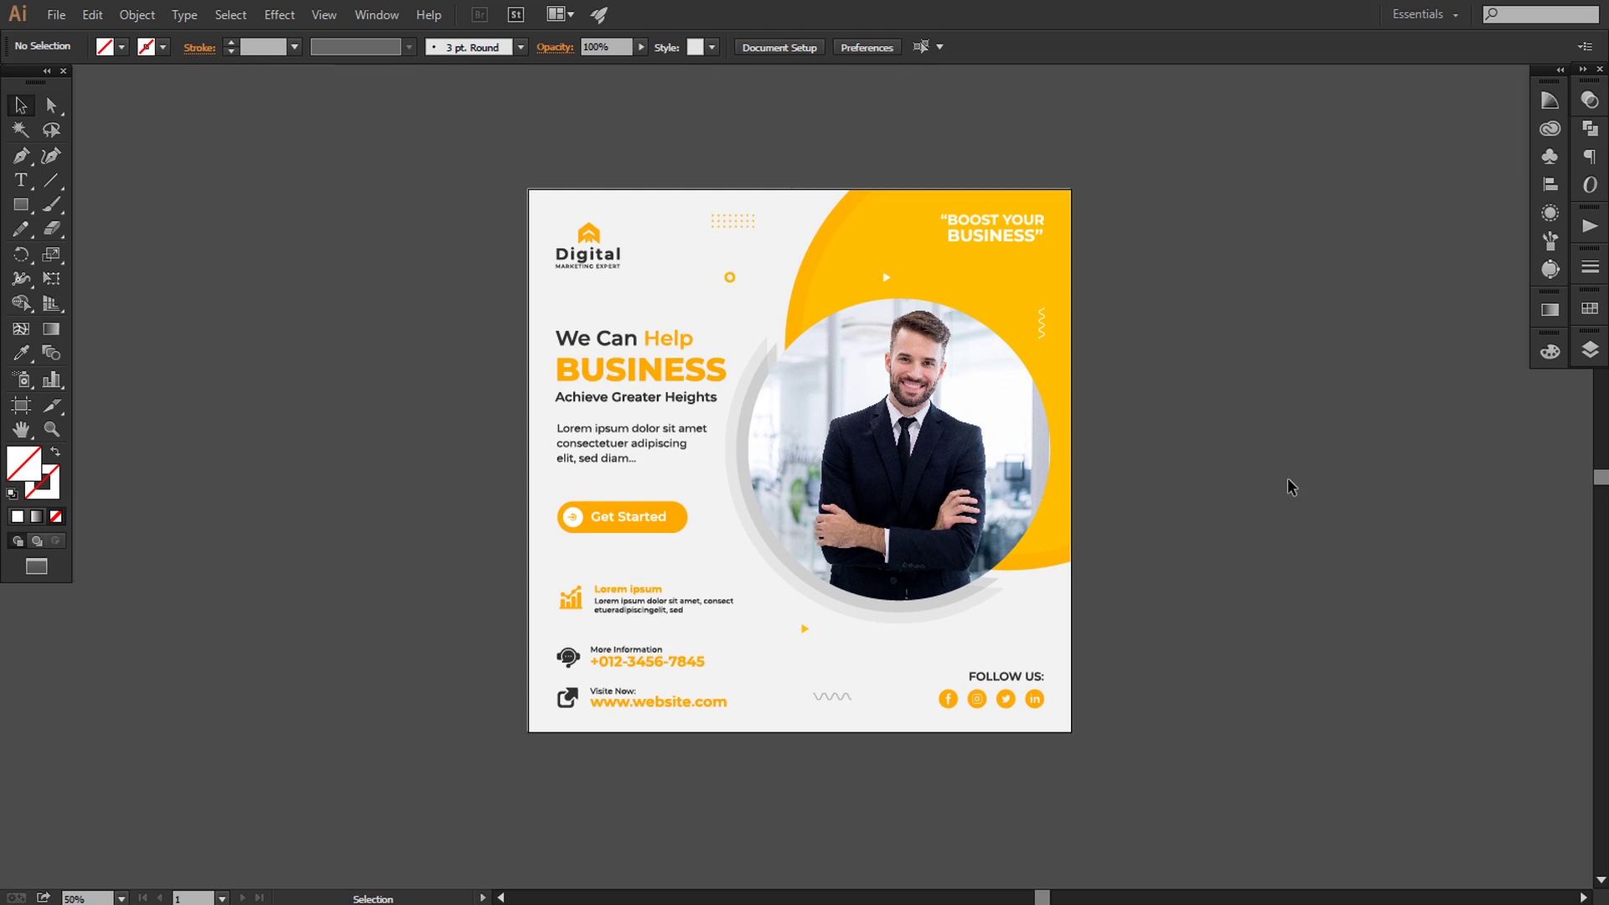